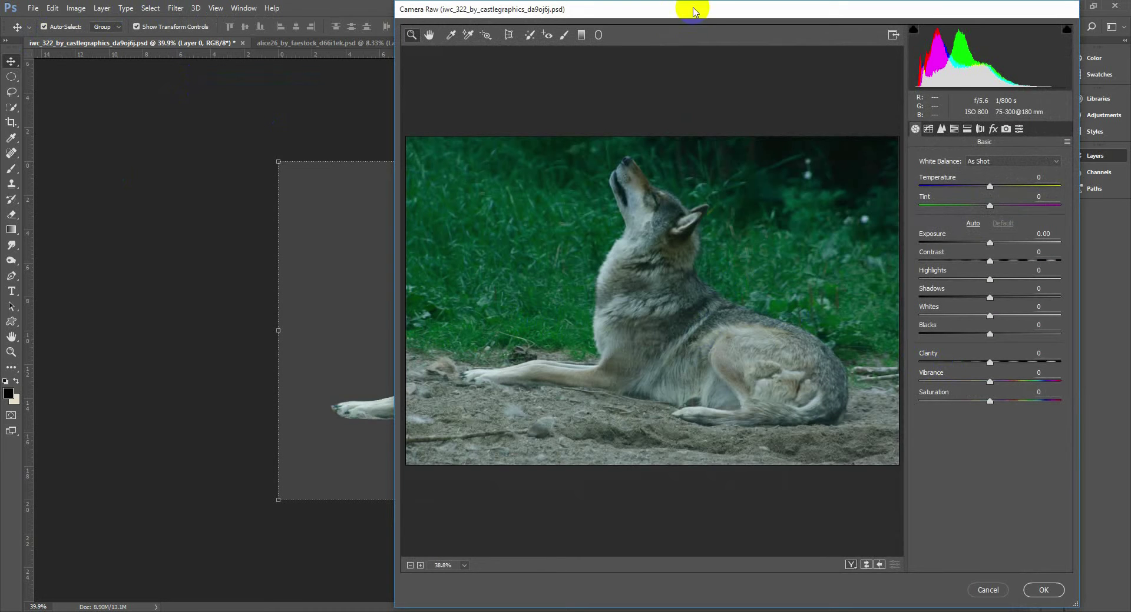
Step: Set the wolf photo's Clarity to +58 and Highlights to +59 in the Camera Raw filter
{"action": "left_click_drag", "start_coordinate": [689, 7], "coordinate": [485, 13]}
{"action": "left_click_drag", "start_coordinate": [785, 368], "coordinate": [812, 379]}
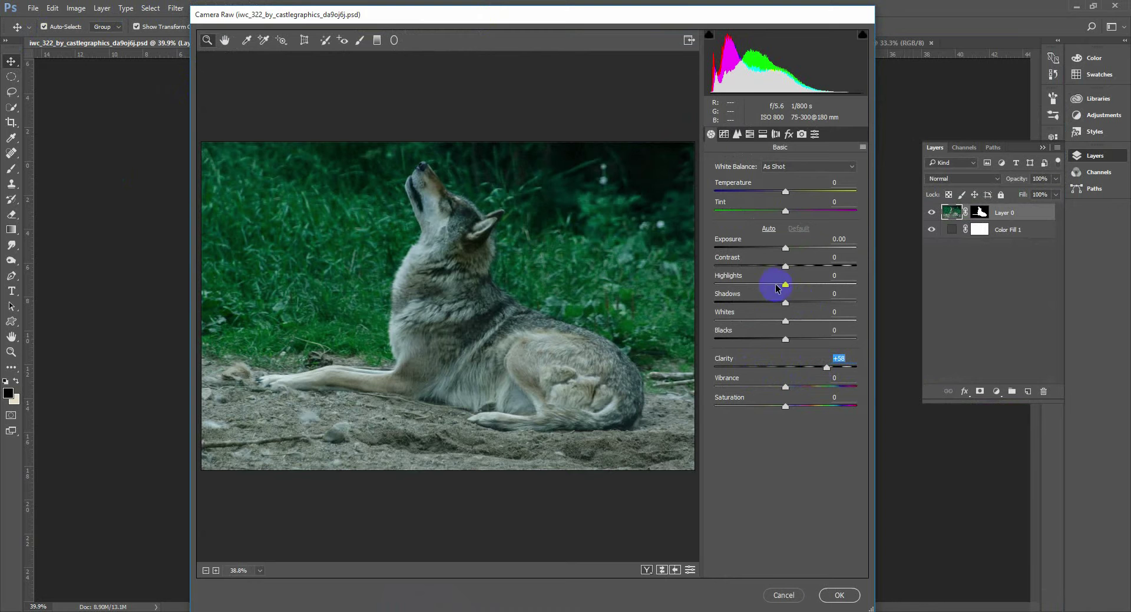
{"action": "left_click_drag", "start_coordinate": [787, 287], "coordinate": [826, 285]}
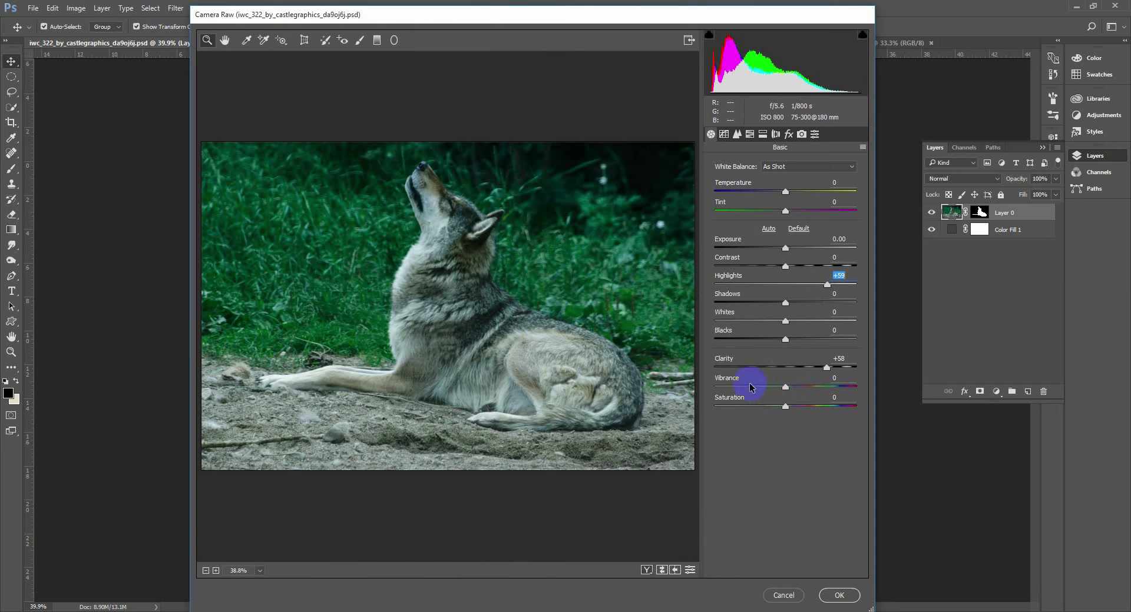
Step: Set the wolf photo's Vibrance to -61 and Shadows to +49, keep Saturation at 0, and apply the filter
{"action": "left_click_drag", "start_coordinate": [751, 387], "coordinate": [744, 391]}
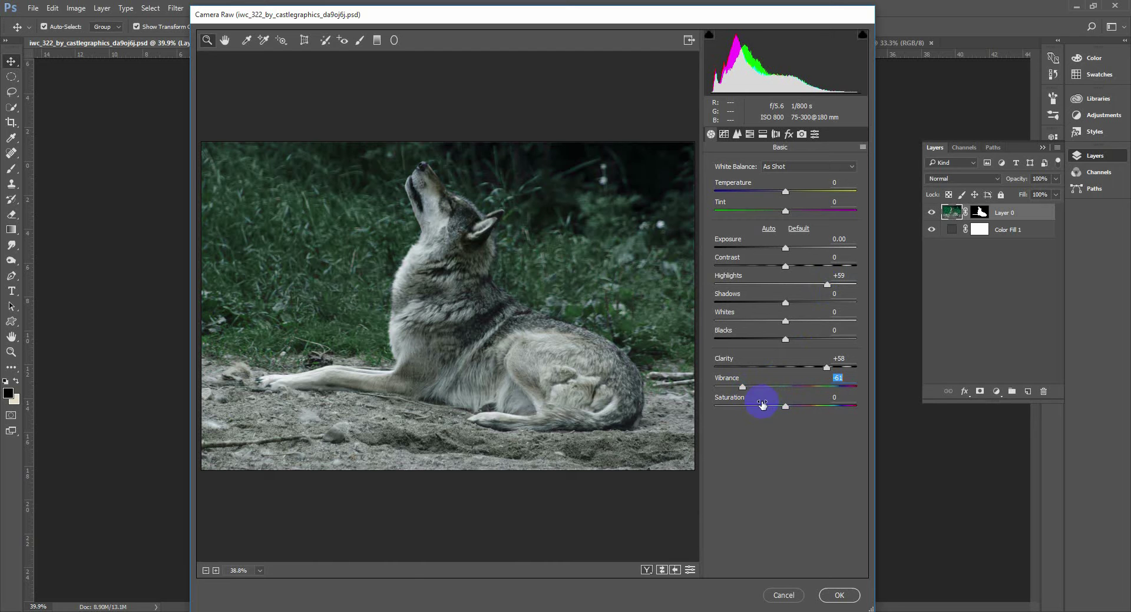
{"action": "mouse_move", "coordinate": [742, 410]}
{"action": "left_mouse_down"}
{"action": "mouse_move", "coordinate": [810, 416]}
{"action": "mouse_move", "coordinate": [760, 415]}
{"action": "left_mouse_up"}
{"action": "type", "text": "0"}
{"action": "left_click_drag", "start_coordinate": [785, 305], "coordinate": [822, 305]}
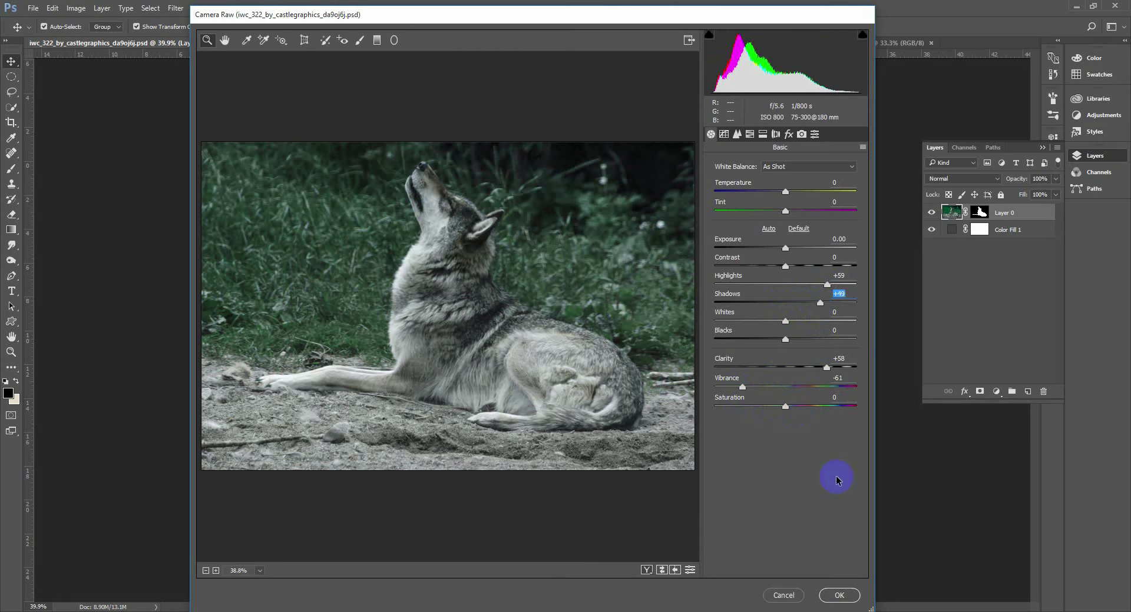
{"action": "left_click", "coordinate": [838, 596]}
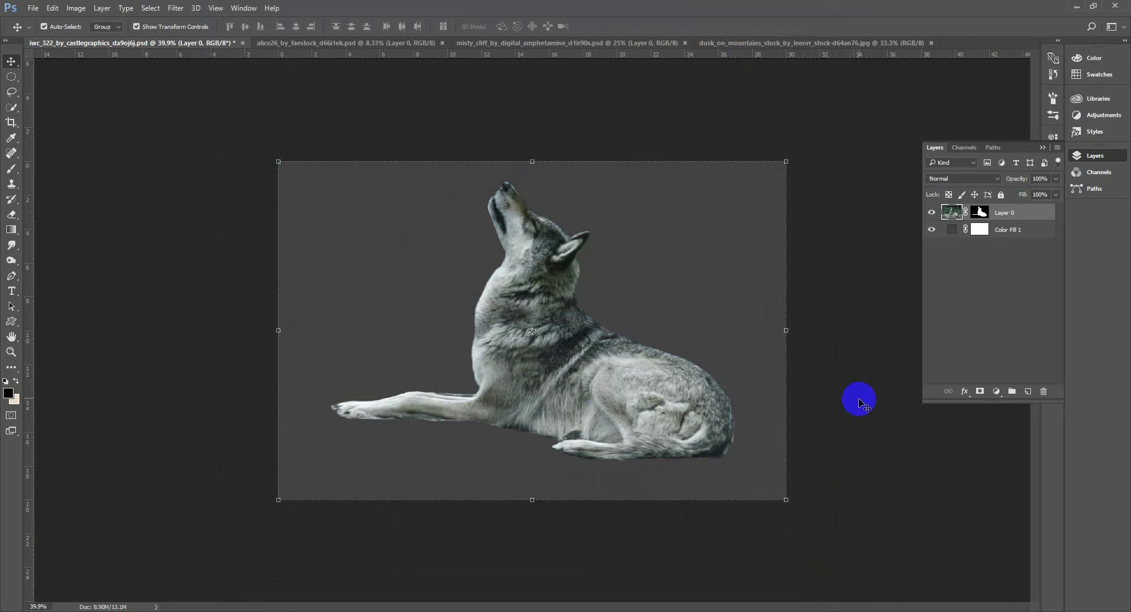
Step: Apply the wolf layer's mask permanently to Layer 0
{"action": "left_click", "coordinate": [858, 392]}
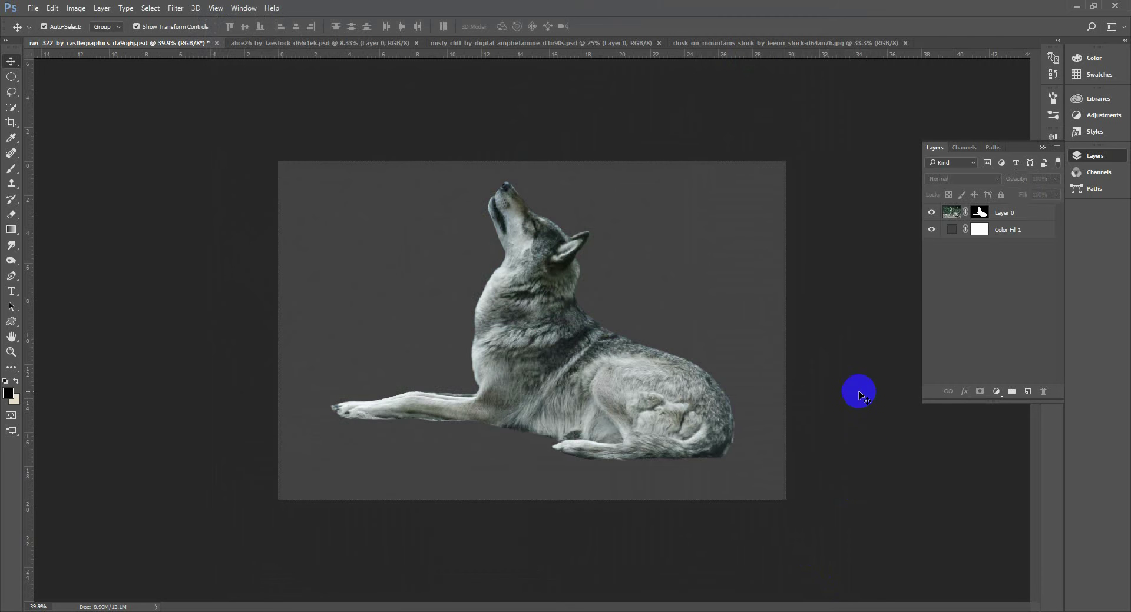
{"action": "left_click", "coordinate": [1001, 213]}
{"action": "left_click", "coordinate": [979, 212]}
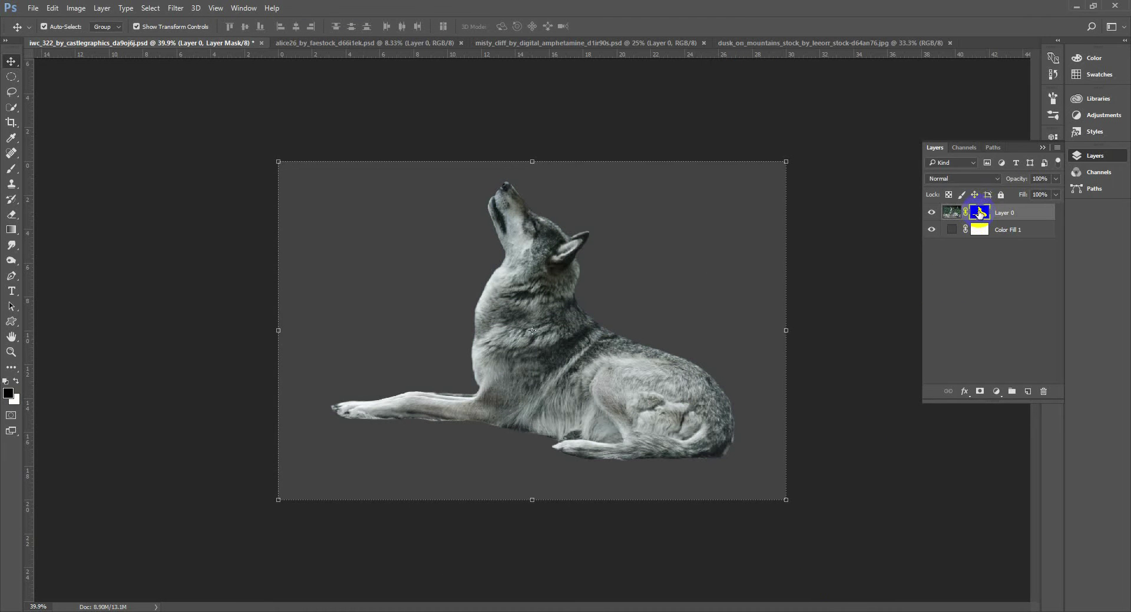
{"action": "right_click", "coordinate": [979, 212]}
{"action": "left_click", "coordinate": [1022, 250]}
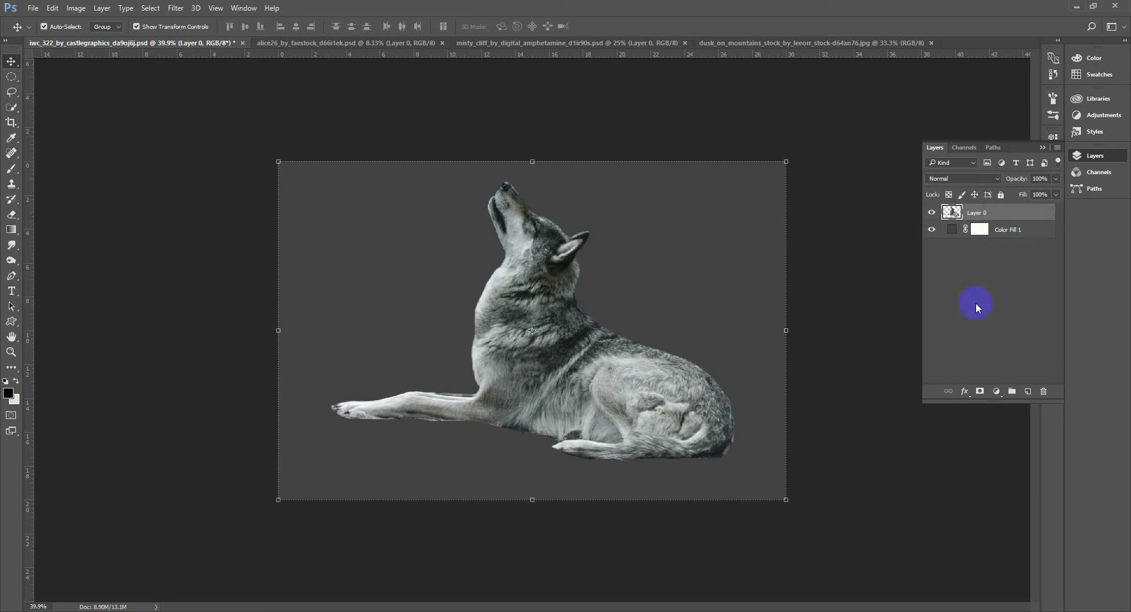
Step: Flip the whole canvas horizontally and select the wolf layer
{"action": "left_click", "coordinate": [86, 7]}
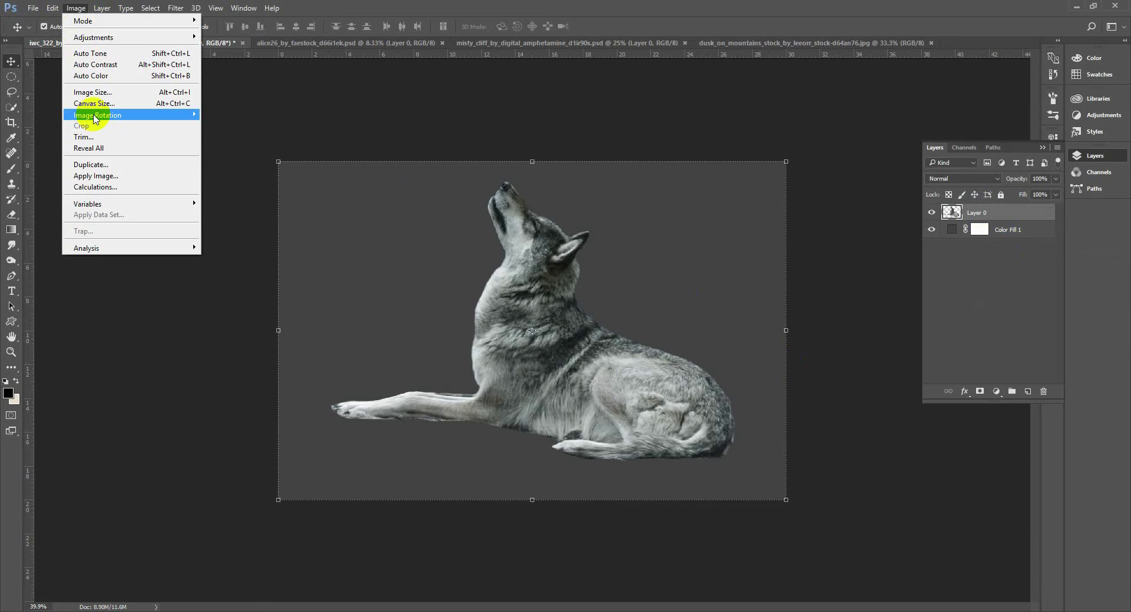
{"action": "mouse_move", "coordinate": [93, 115]}
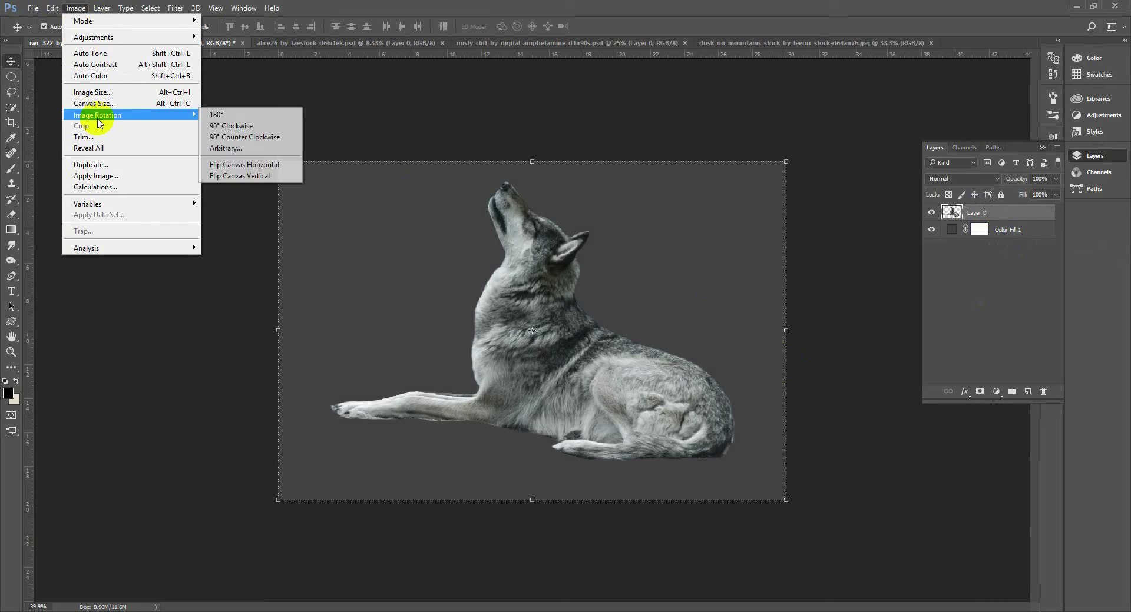
{"action": "left_click", "coordinate": [251, 168]}
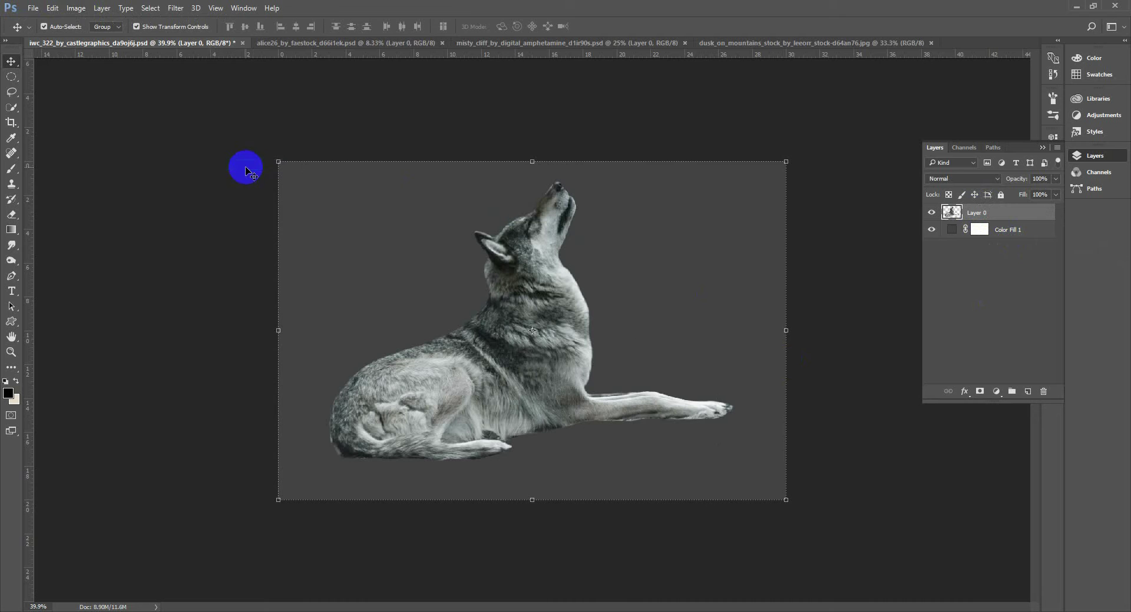
{"action": "left_click", "coordinate": [571, 331]}
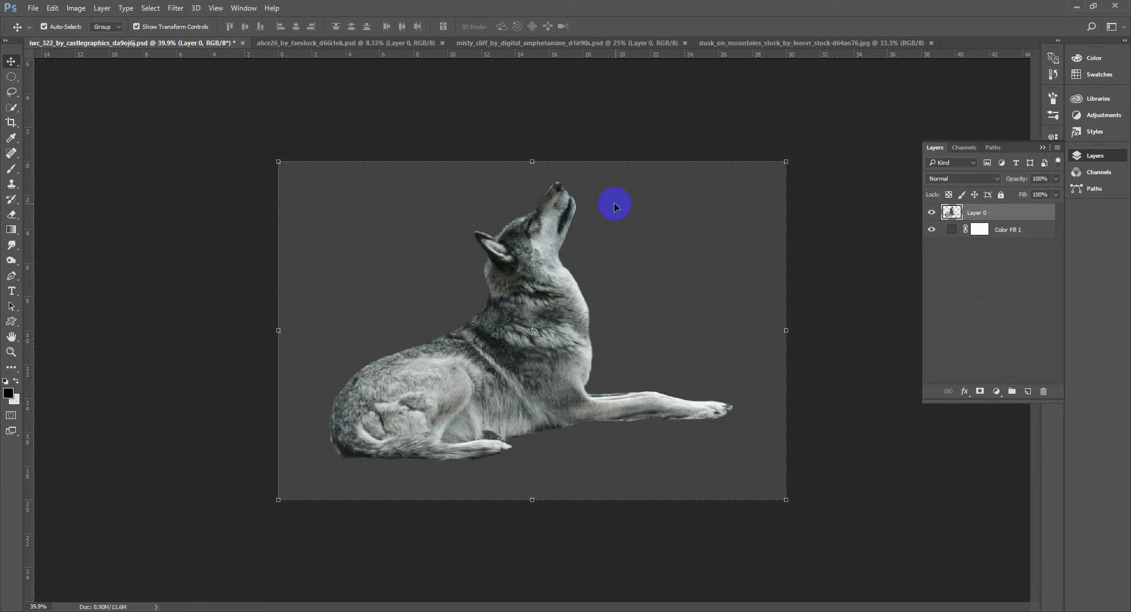
Step: Scale the wolf down slightly, reposition it near the canvas center, and deselect the layer
{"action": "left_click", "coordinate": [859, 418]}
{"action": "scroll", "coordinate": [558, 391], "scroll_direction": "down", "scroll_amount": 4}
{"action": "left_click", "coordinate": [548, 350]}
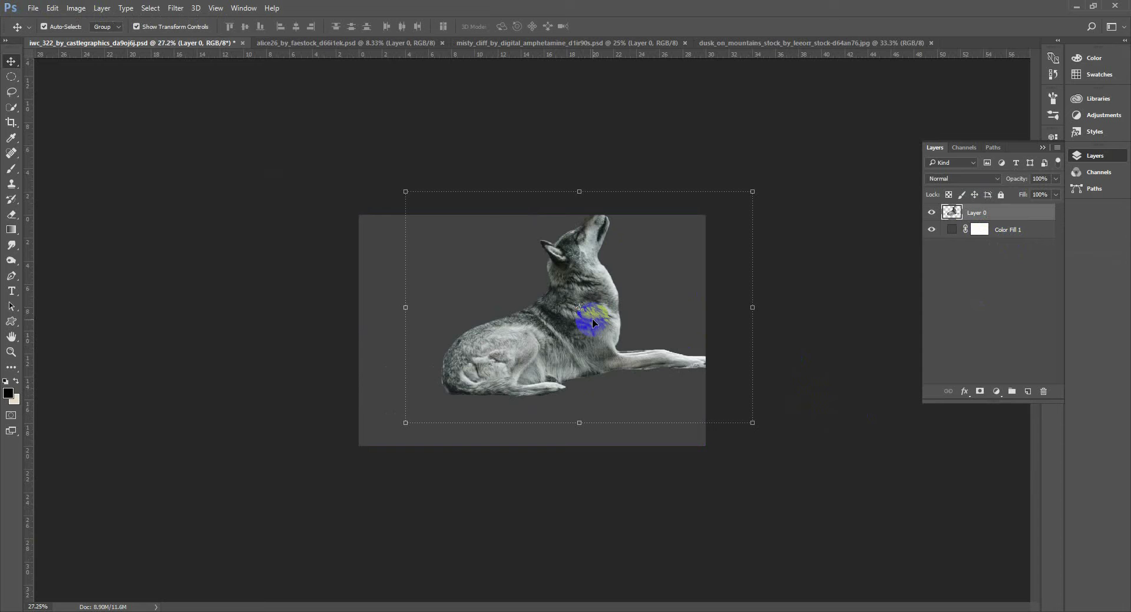
{"action": "scroll", "coordinate": [590, 320], "scroll_direction": "up", "scroll_amount": 3}
{"action": "left_click_drag", "start_coordinate": [757, 182], "coordinate": [734, 216]}
{"action": "left_click", "coordinate": [520, 27]}
{"action": "left_click_drag", "start_coordinate": [505, 343], "coordinate": [522, 370]}
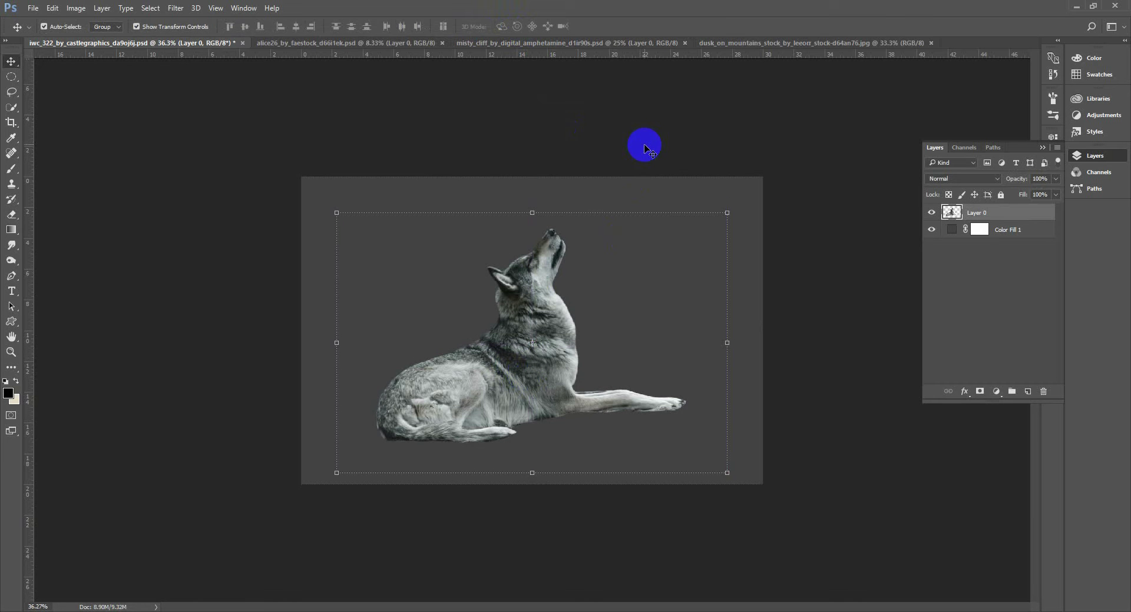
{"action": "left_click", "coordinate": [643, 143]}
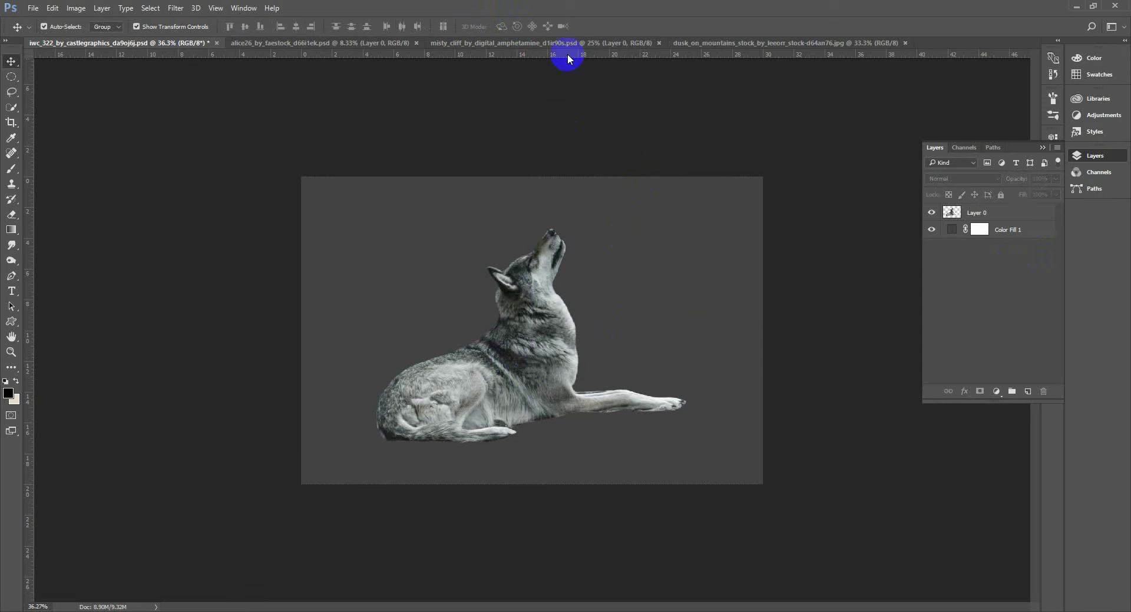
Step: Copy the masked cliff layer from the misty_cliff document into the wolf document, accepting the color profile conversion
{"action": "left_click", "coordinate": [558, 46]}
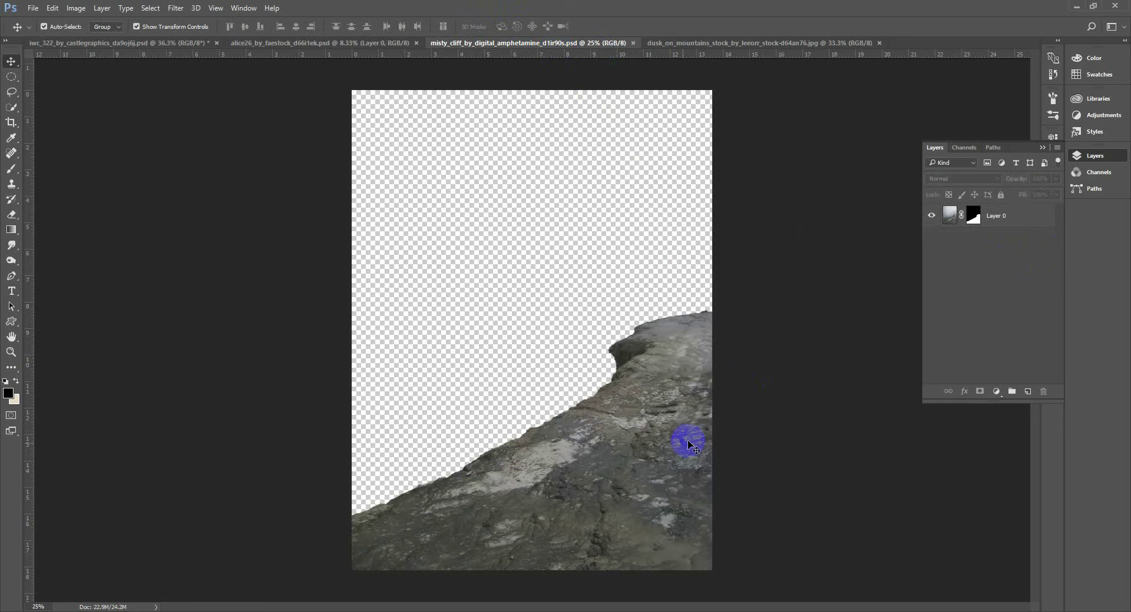
{"action": "left_click", "coordinate": [973, 213], "text": "shift"}
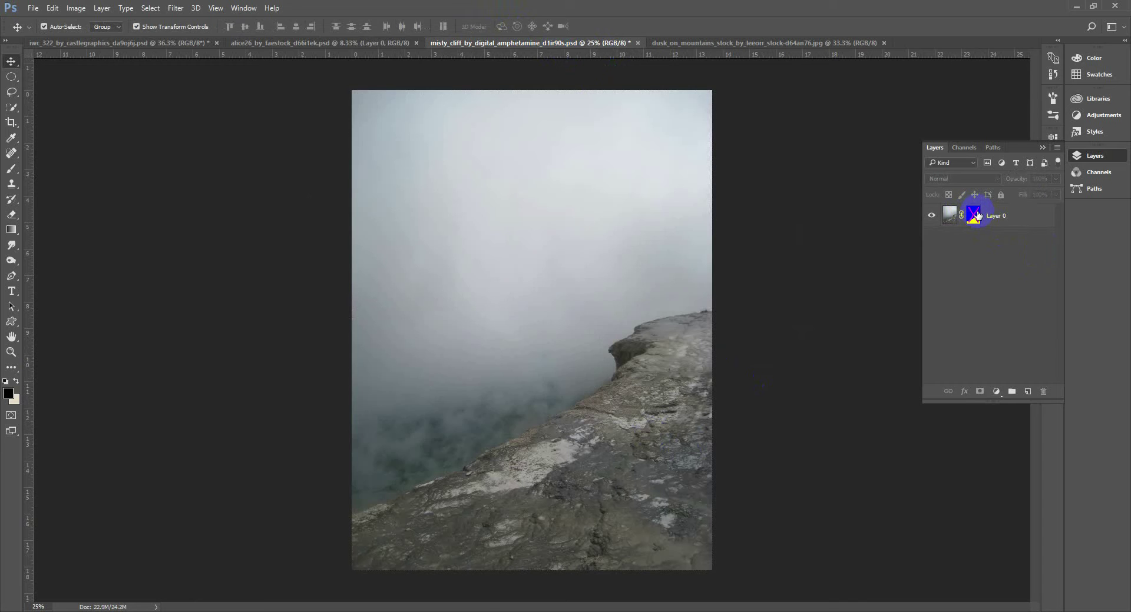
{"action": "left_click", "coordinate": [974, 216], "text": "shift"}
{"action": "left_click", "coordinate": [661, 406]}
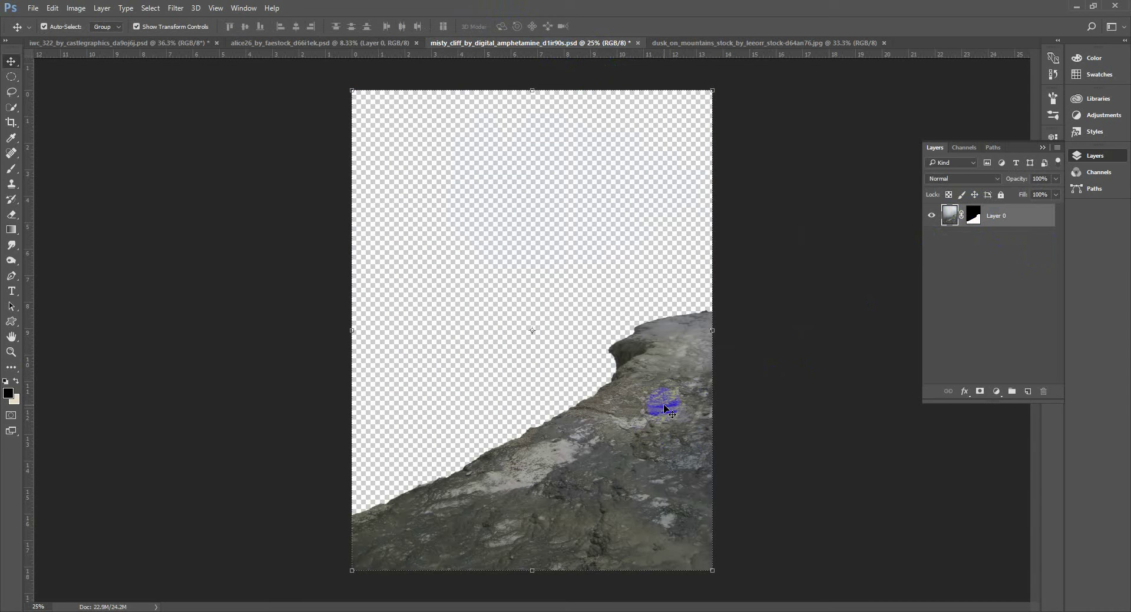
{"action": "left_click_drag", "start_coordinate": [613, 454], "coordinate": [578, 344]}
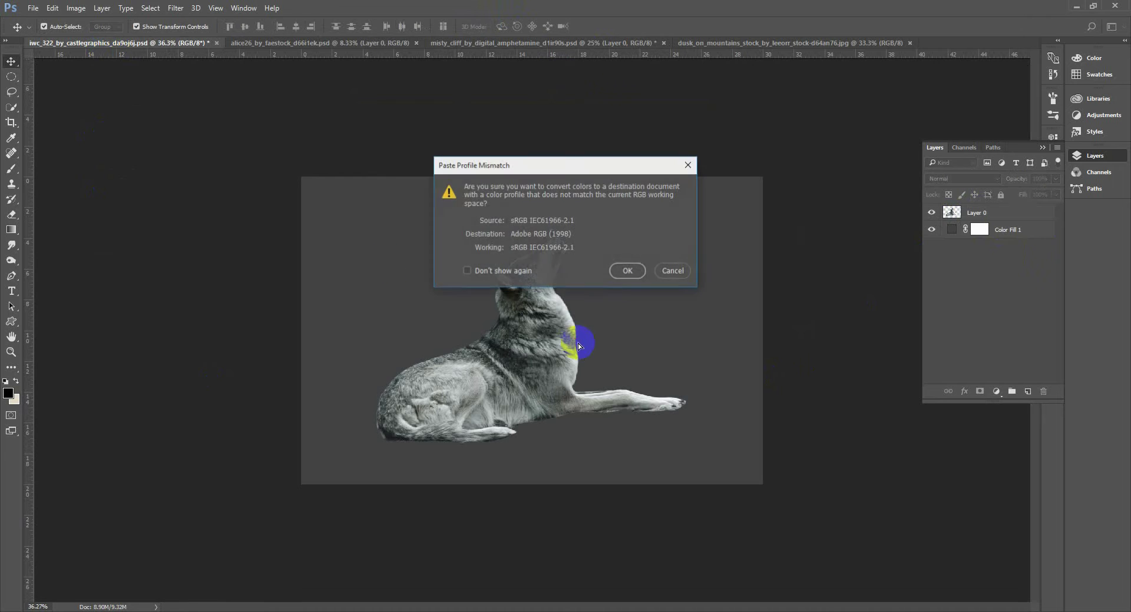
{"action": "left_click", "coordinate": [627, 272]}
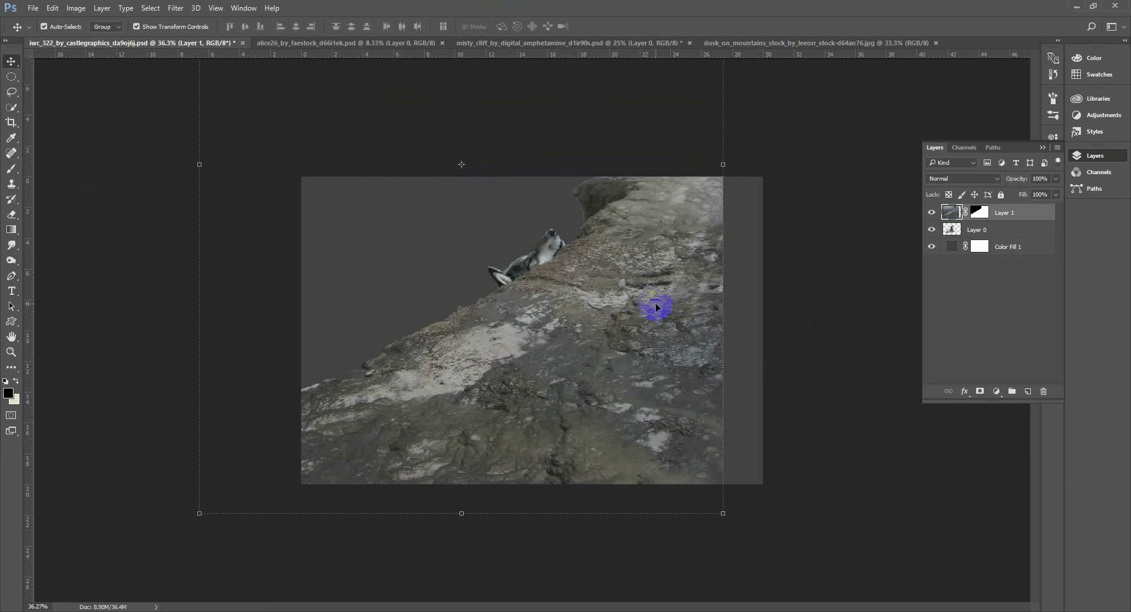
Step: Reposition the cliff layer over the canvas and scale it to 87.62% width and 45.31% height
{"action": "left_click_drag", "start_coordinate": [654, 303], "coordinate": [697, 341]}
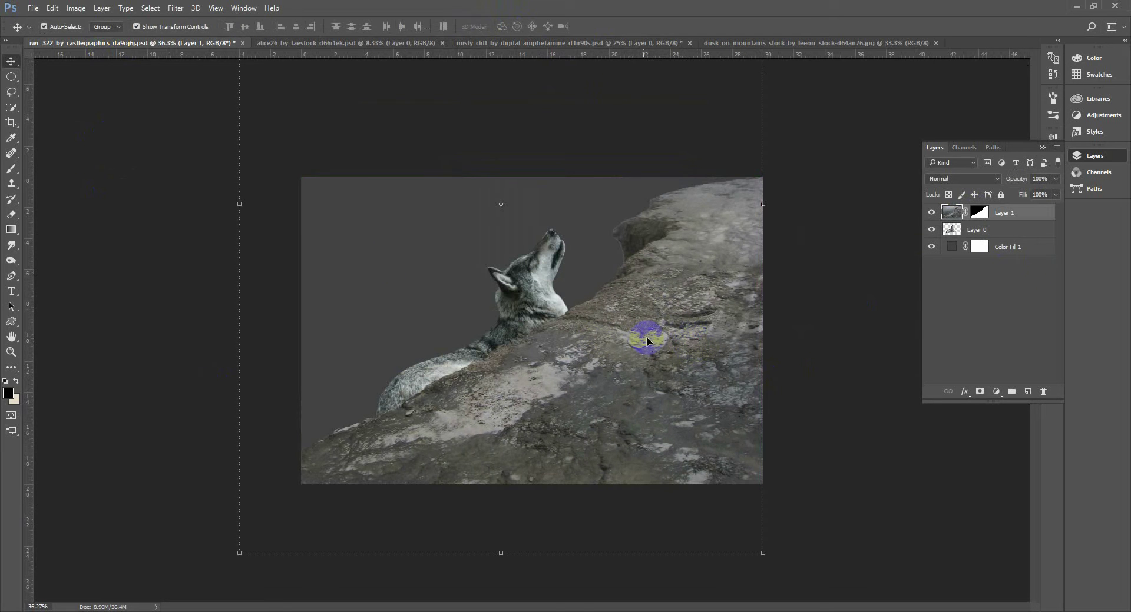
{"action": "scroll", "coordinate": [645, 337], "scroll_direction": "down", "scroll_amount": 2}
{"action": "scroll", "coordinate": [589, 336], "scroll_direction": "down", "scroll_amount": 2}
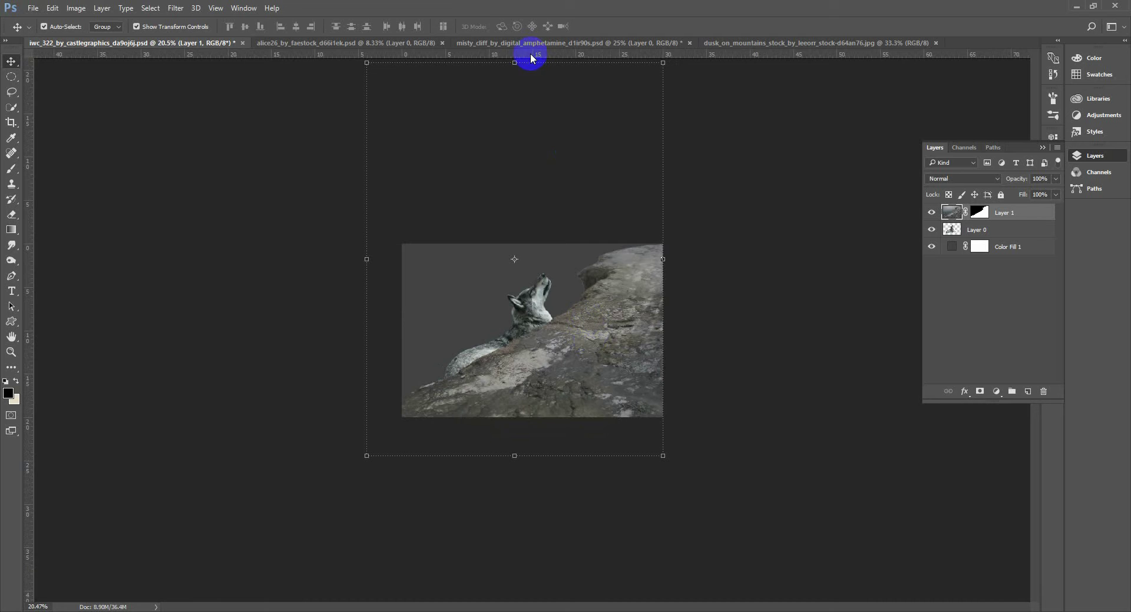
{"action": "left_click_drag", "start_coordinate": [516, 62], "coordinate": [516, 218]}
{"action": "left_click_drag", "start_coordinate": [523, 420], "coordinate": [540, 383]}
{"action": "left_click_drag", "start_coordinate": [533, 181], "coordinate": [538, 222]}
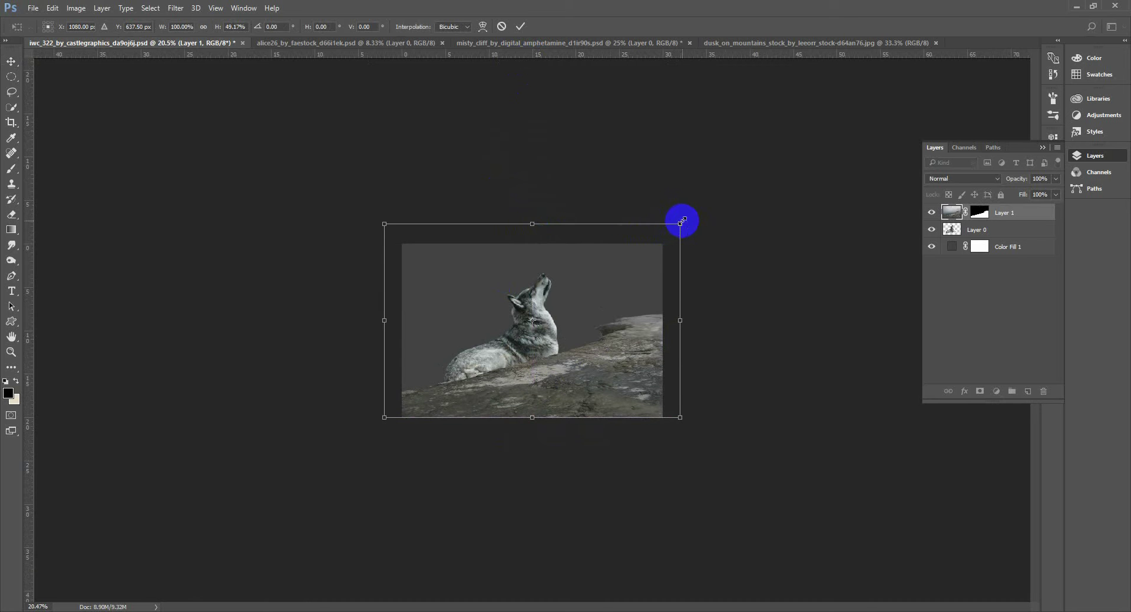
{"action": "left_click_drag", "start_coordinate": [679, 224], "coordinate": [662, 234]}
{"action": "mouse_move", "coordinate": [575, 373]}
{"action": "left_mouse_down"}
{"action": "mouse_move", "coordinate": [577, 391]}
{"action": "mouse_move", "coordinate": [576, 380]}
{"action": "left_mouse_up"}
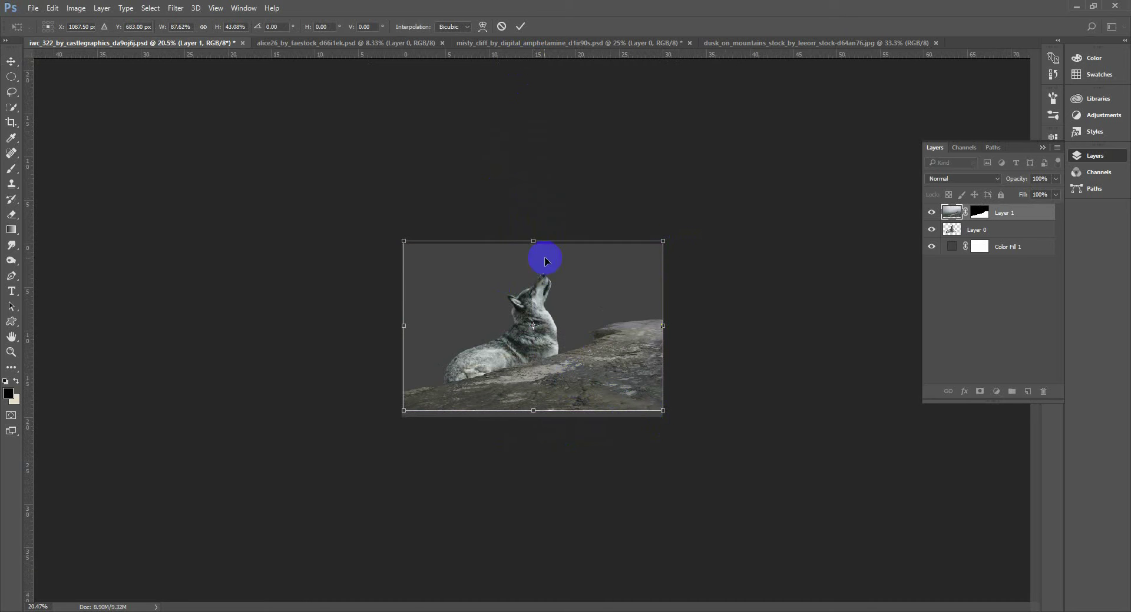
{"action": "left_click_drag", "start_coordinate": [535, 241], "coordinate": [535, 232]}
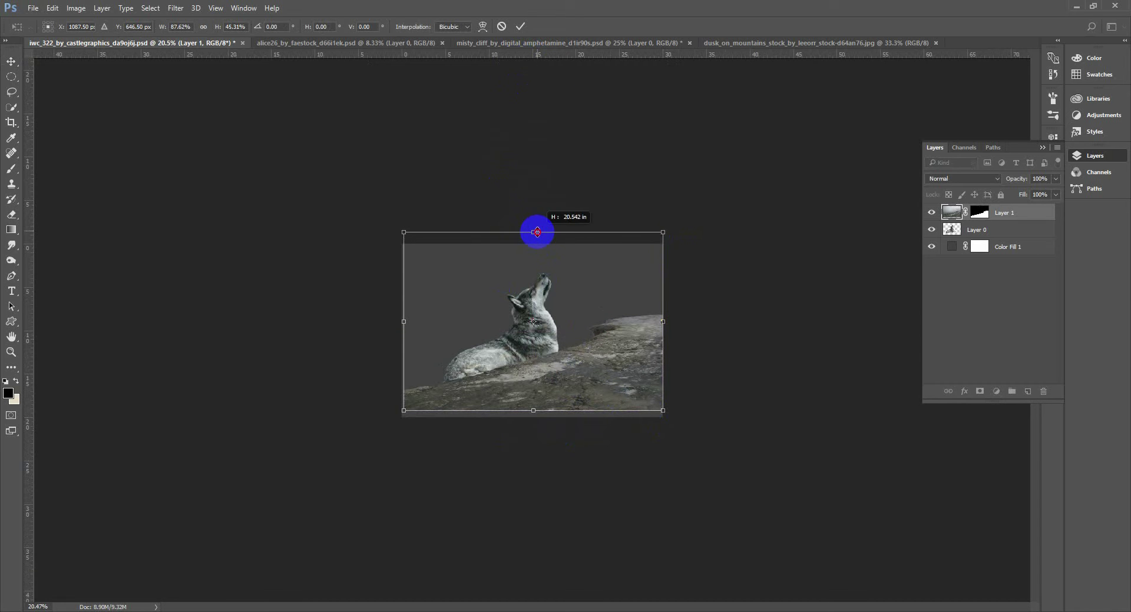
{"action": "left_click", "coordinate": [520, 27]}
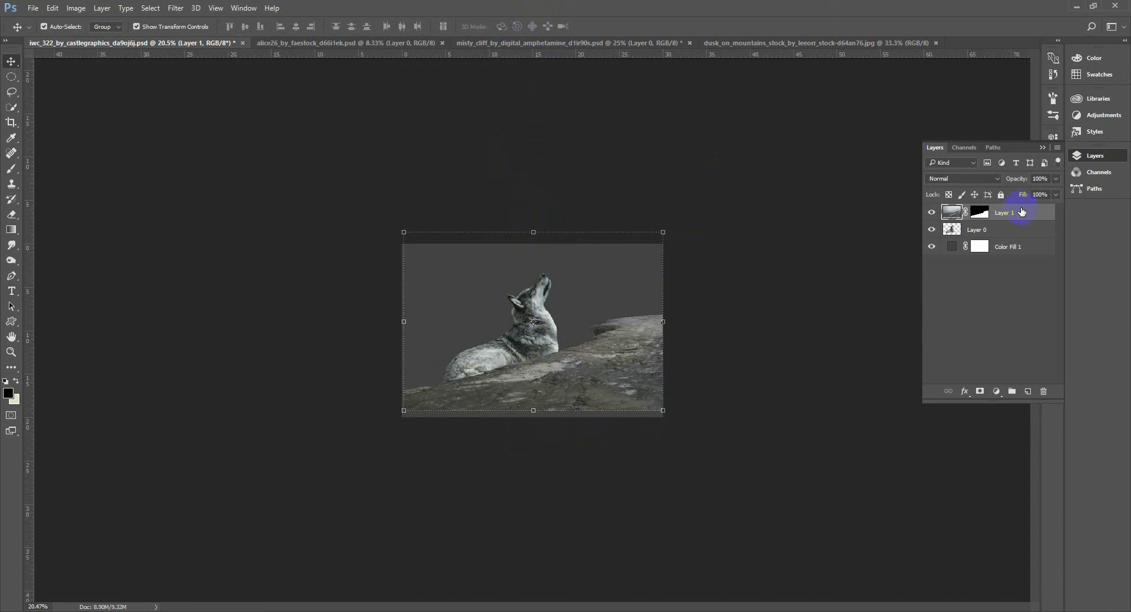
Step: Place the cliff layer beneath the wolf layer and shift the cliff down to the canvas's lower edge
{"action": "left_click_drag", "start_coordinate": [1018, 212], "coordinate": [1025, 243]}
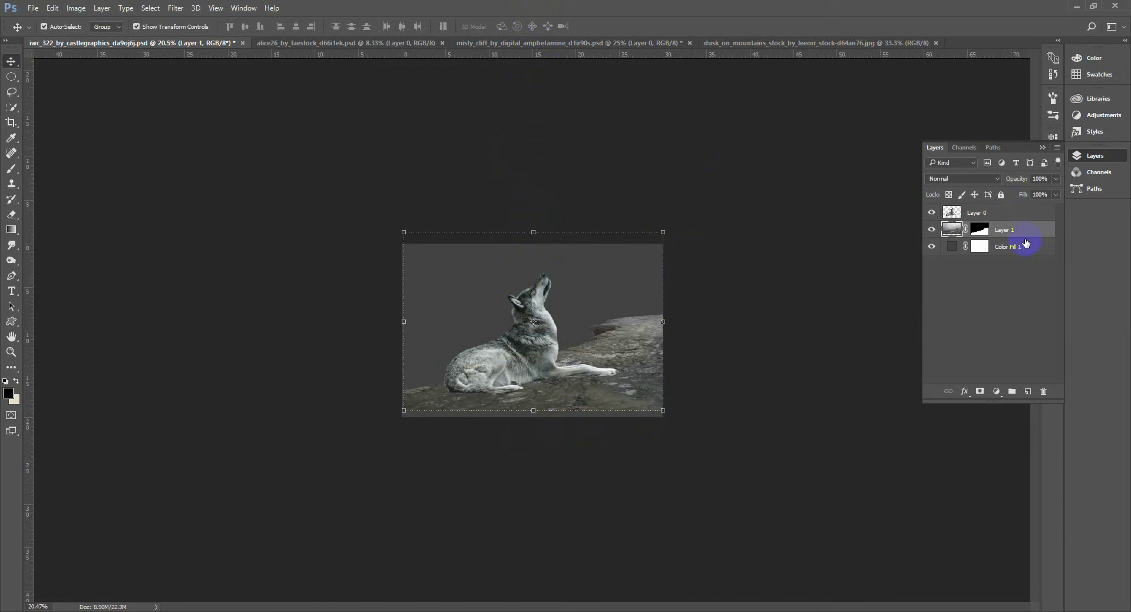
{"action": "left_click", "coordinate": [675, 443]}
{"action": "right_click", "coordinate": [549, 351]}
{"action": "left_click", "coordinate": [567, 361]}
{"action": "left_click_drag", "start_coordinate": [586, 499], "coordinate": [572, 559]}
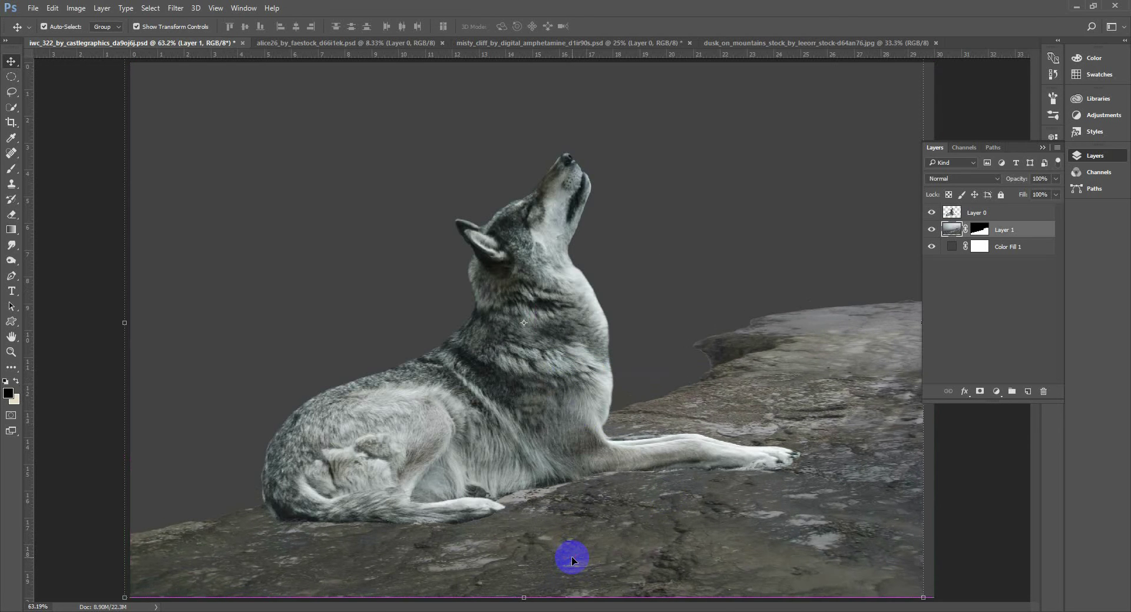
Step: Stretch the cliff layer to 101.40% width and lower its upper edge so it fits the canvas exactly
{"action": "scroll", "coordinate": [473, 398], "scroll_direction": "down", "scroll_amount": 1}
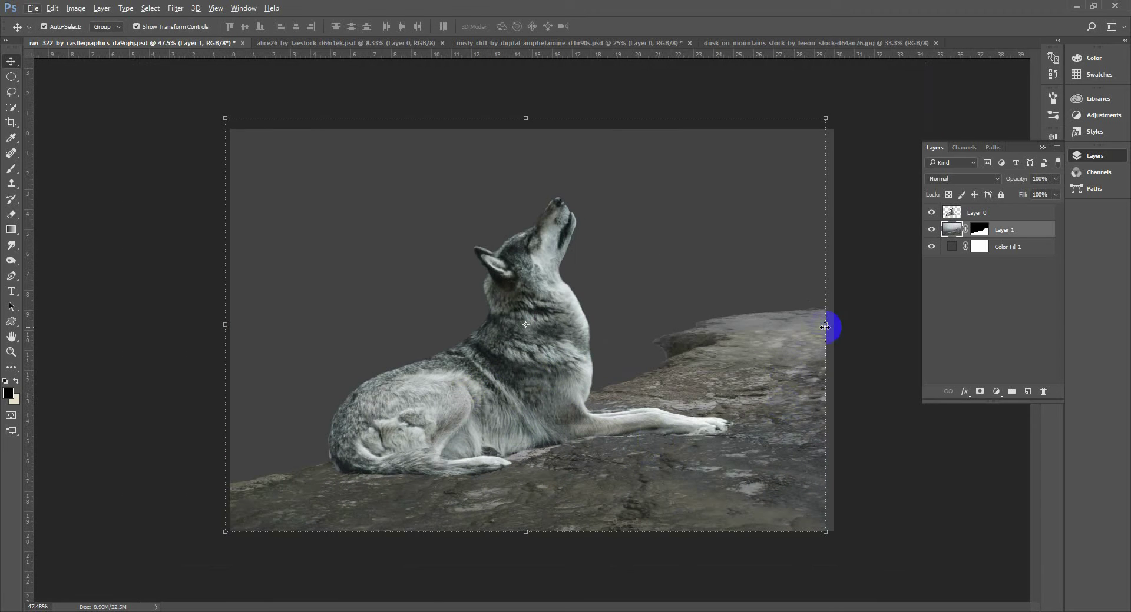
{"action": "left_click_drag", "start_coordinate": [825, 326], "coordinate": [834, 327]}
{"action": "left_click_drag", "start_coordinate": [601, 471], "coordinate": [610, 476]}
{"action": "left_click_drag", "start_coordinate": [842, 329], "coordinate": [834, 325]}
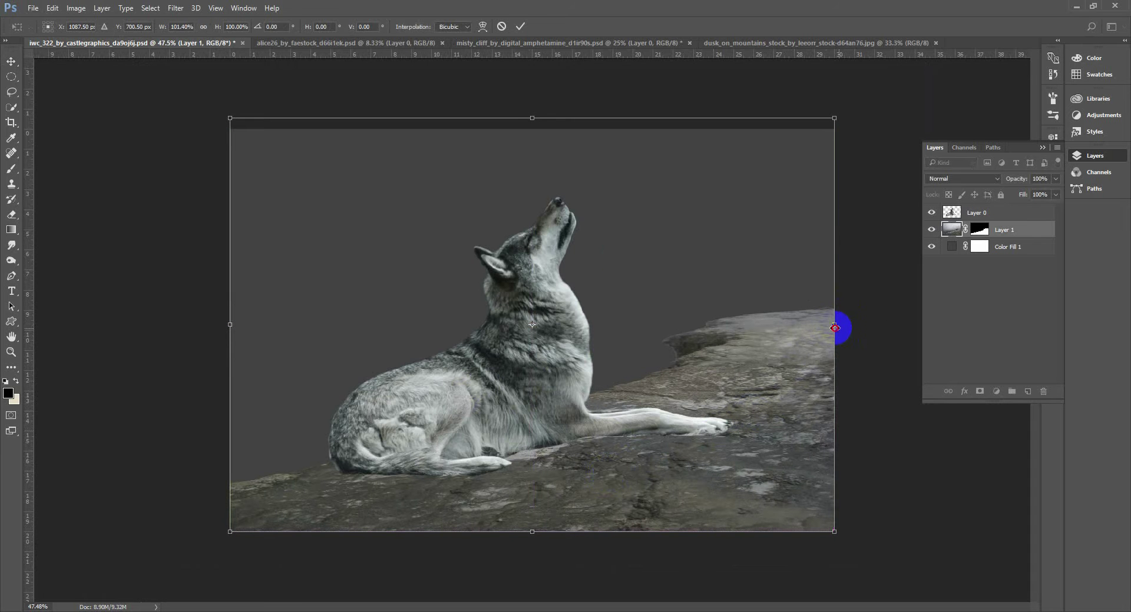
{"action": "left_click_drag", "start_coordinate": [534, 119], "coordinate": [533, 129]}
{"action": "left_click", "coordinate": [520, 26]}
Step: Move the wolf down onto the rock, rotate it about 2.9° clockwise, and nudge it back toward the canvas center
{"action": "left_click", "coordinate": [535, 280]}
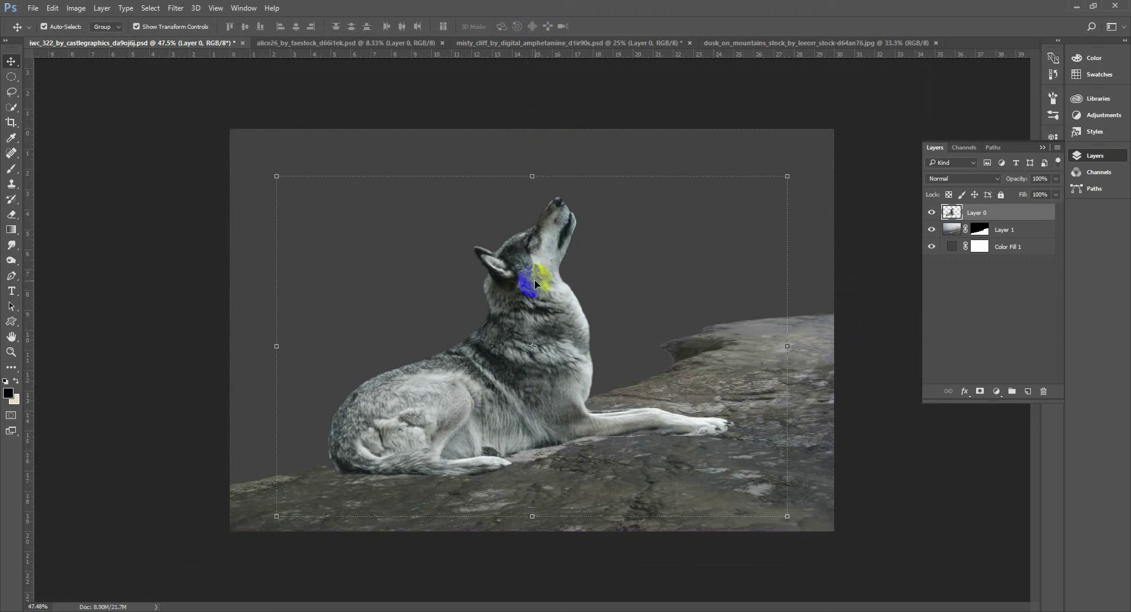
{"action": "left_click_drag", "start_coordinate": [538, 324], "coordinate": [506, 357]}
{"action": "left_click_drag", "start_coordinate": [767, 203], "coordinate": [785, 210]}
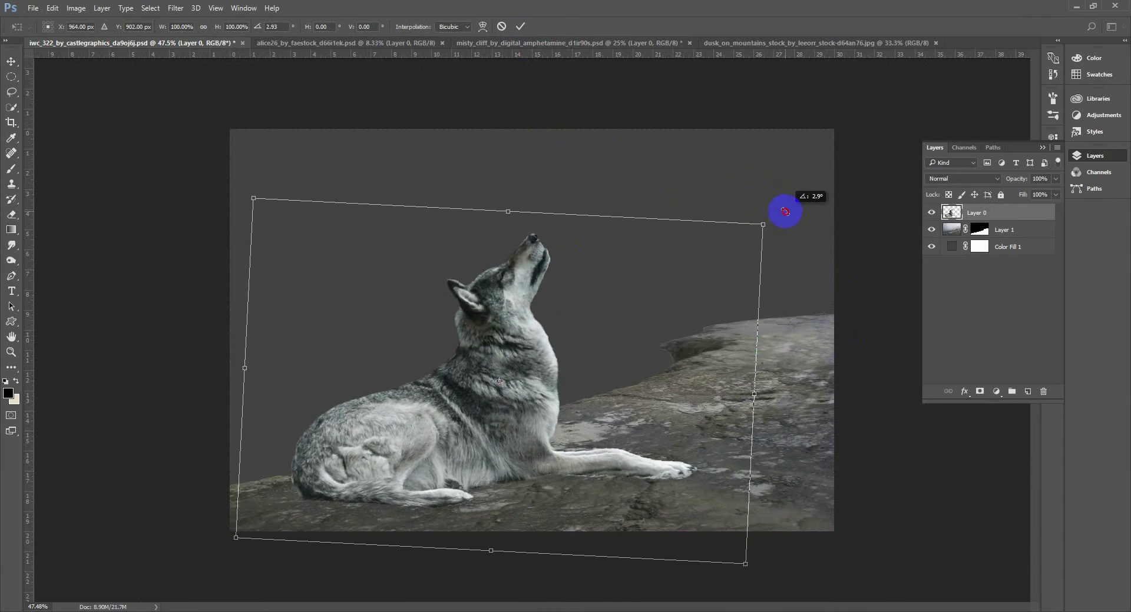
{"action": "left_click", "coordinate": [520, 26]}
{"action": "left_click_drag", "start_coordinate": [501, 373], "coordinate": [536, 368]}
{"action": "left_click", "coordinate": [844, 121]}
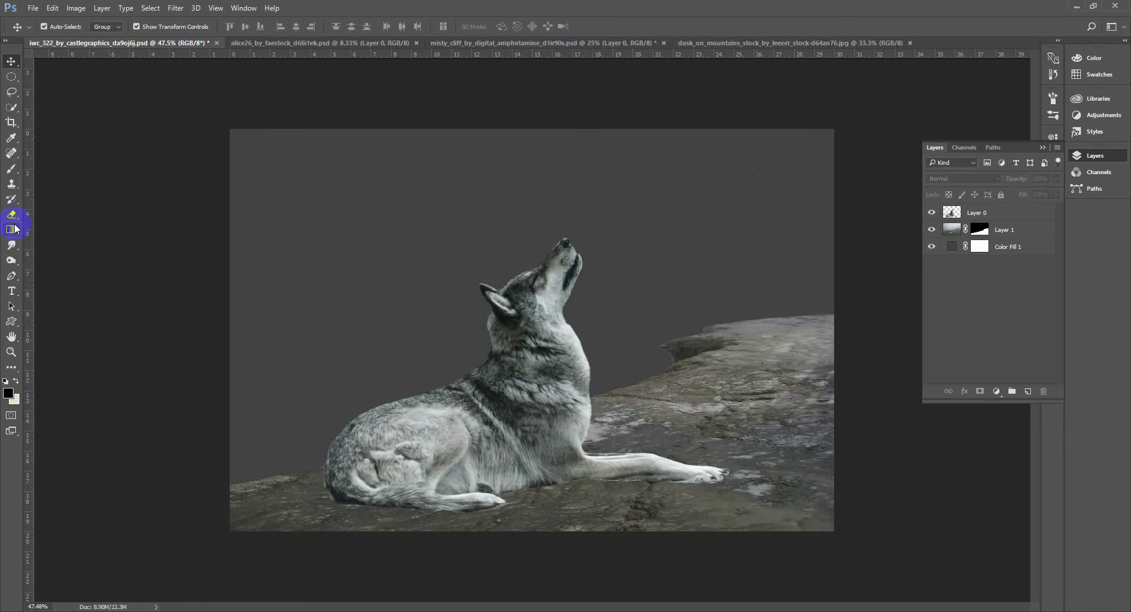
Step: Crop a thin strip of empty background off the canvas's upper edge
{"action": "left_click", "coordinate": [11, 122]}
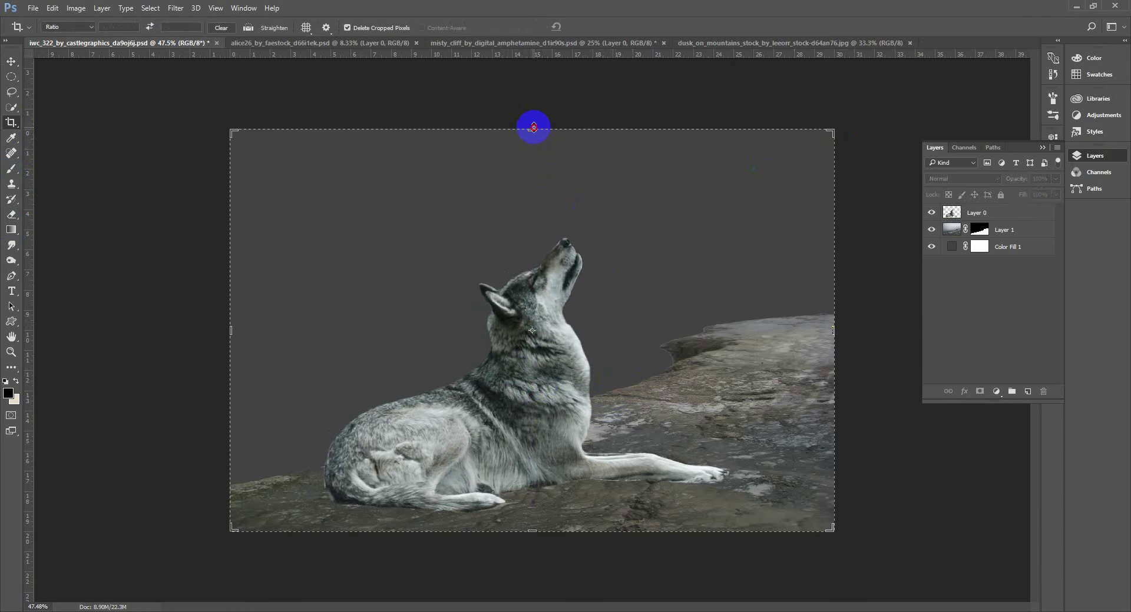
{"action": "left_click_drag", "start_coordinate": [534, 128], "coordinate": [530, 138]}
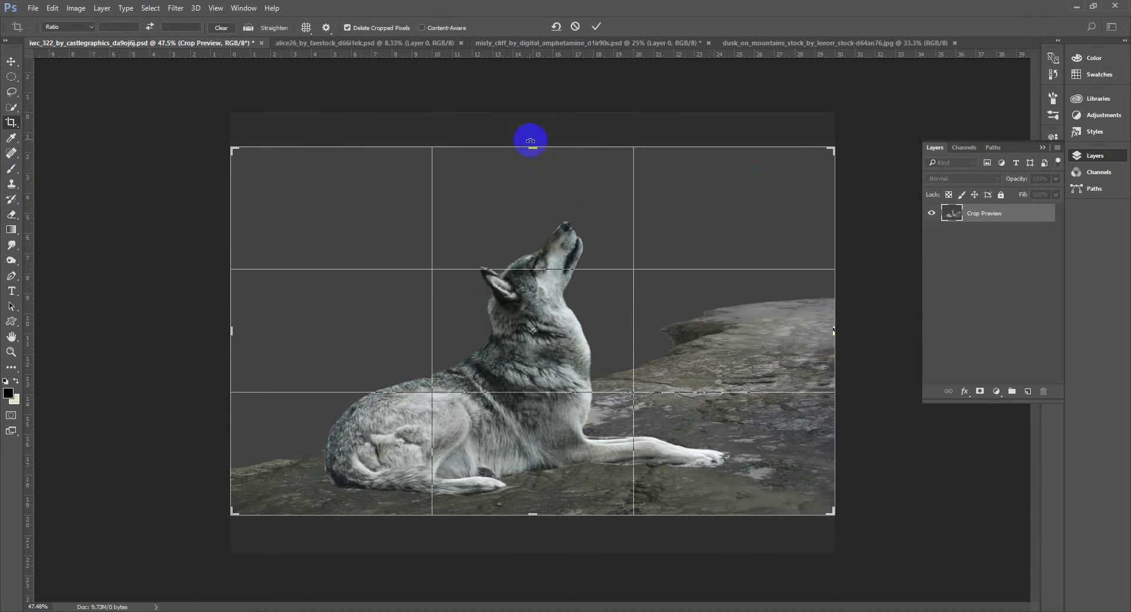
{"action": "left_click", "coordinate": [596, 27]}
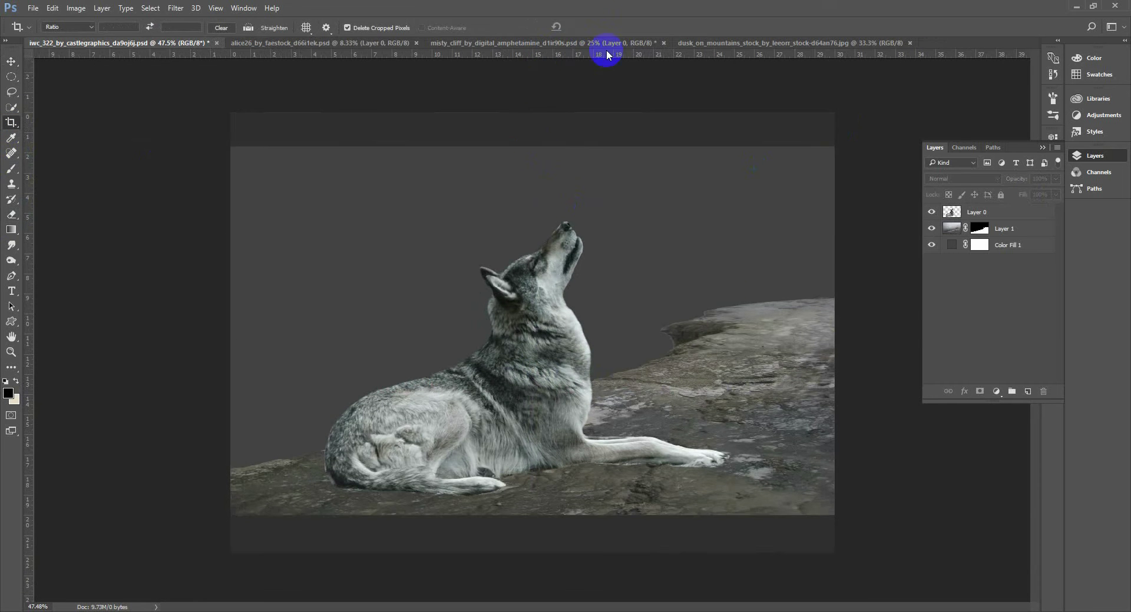
Step: Add a new layer above the wolf layer and fill it with neutral gray
{"action": "right_click", "coordinate": [505, 302]}
{"action": "left_click", "coordinate": [545, 314]}
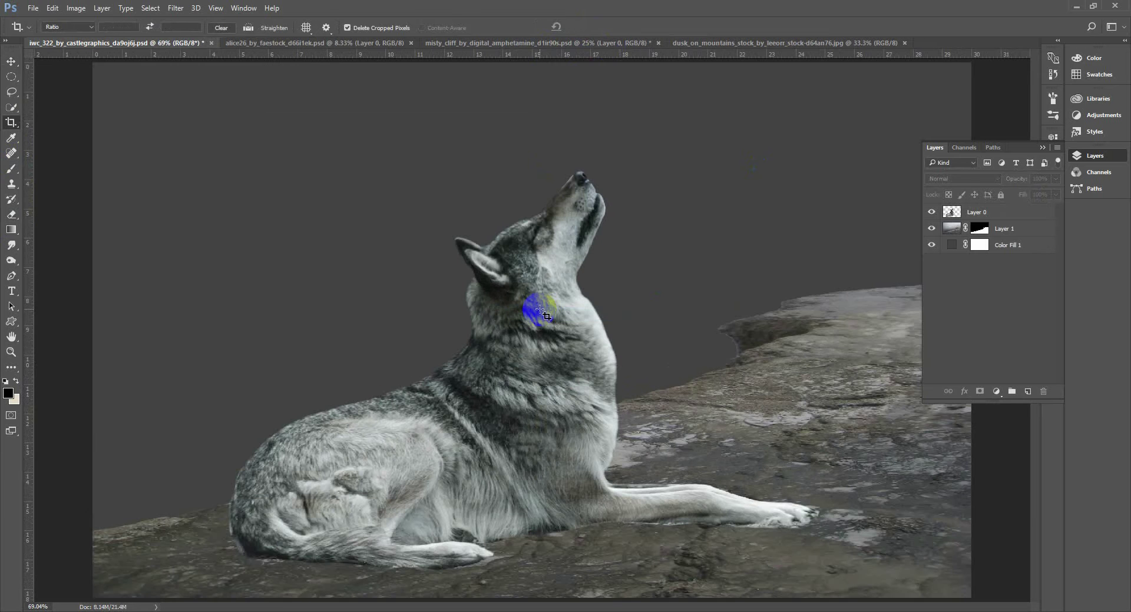
{"action": "left_click", "coordinate": [1032, 218]}
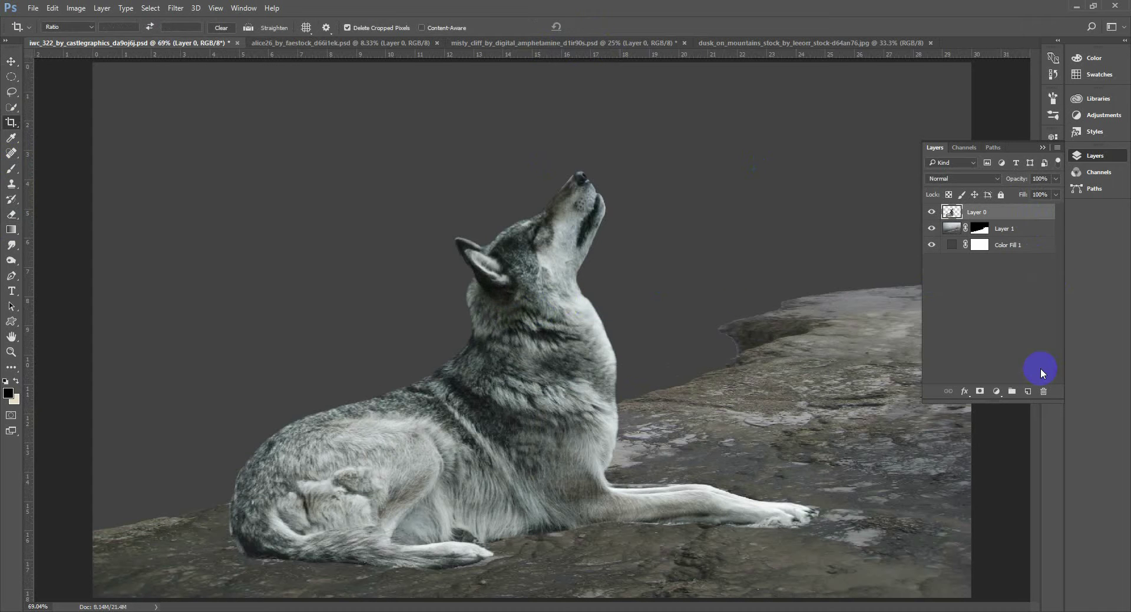
{"action": "left_click", "coordinate": [1028, 392]}
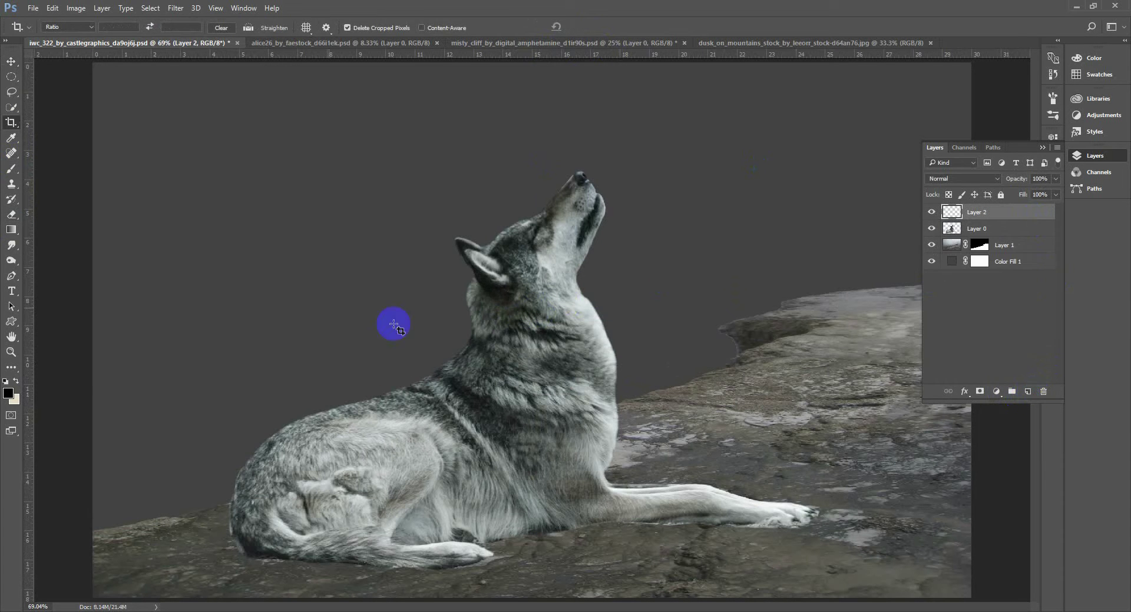
{"action": "left_click", "coordinate": [61, 7]}
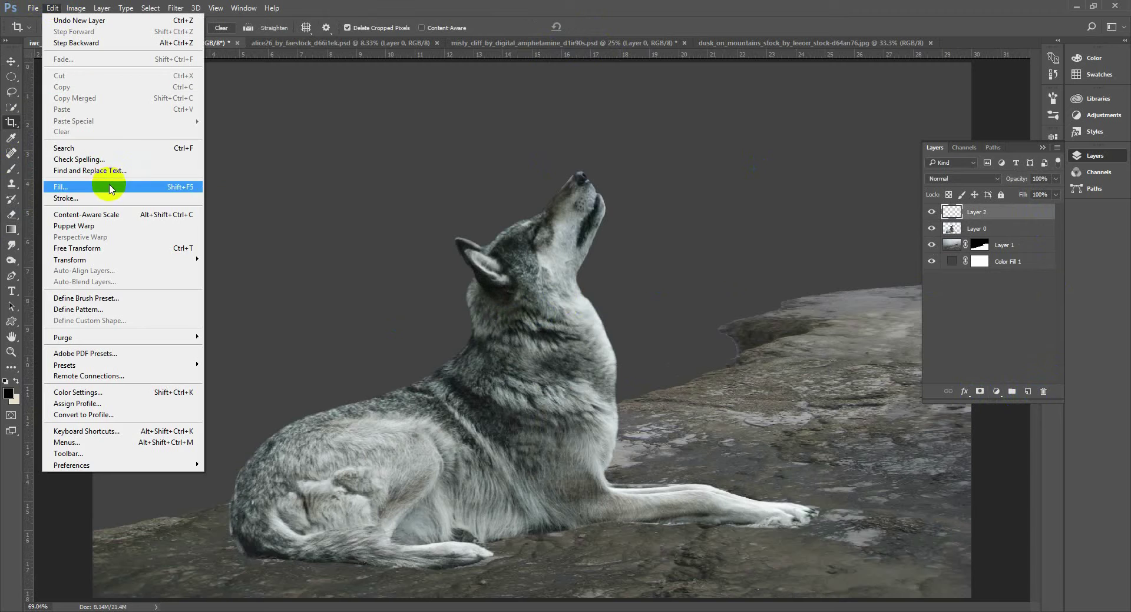
{"action": "left_click", "coordinate": [109, 180]}
{"action": "left_click", "coordinate": [645, 182]}
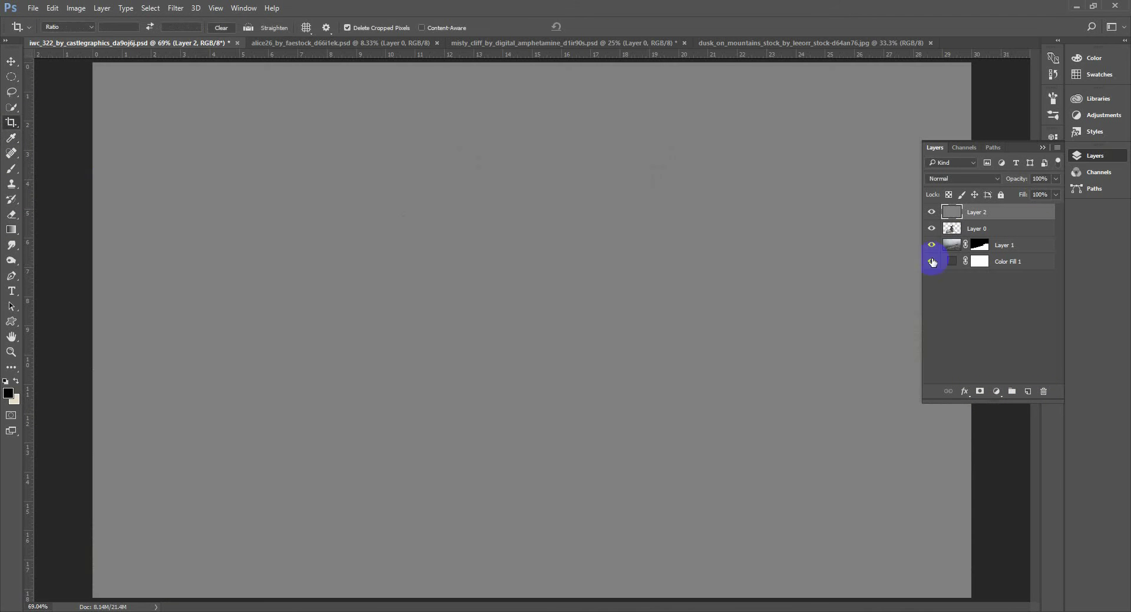
Step: Set the gray layer's blend mode to Overlay and clip it to the wolf layer
{"action": "left_click_drag", "start_coordinate": [962, 179], "coordinate": [970, 289]}
{"action": "right_click", "coordinate": [1028, 217]}
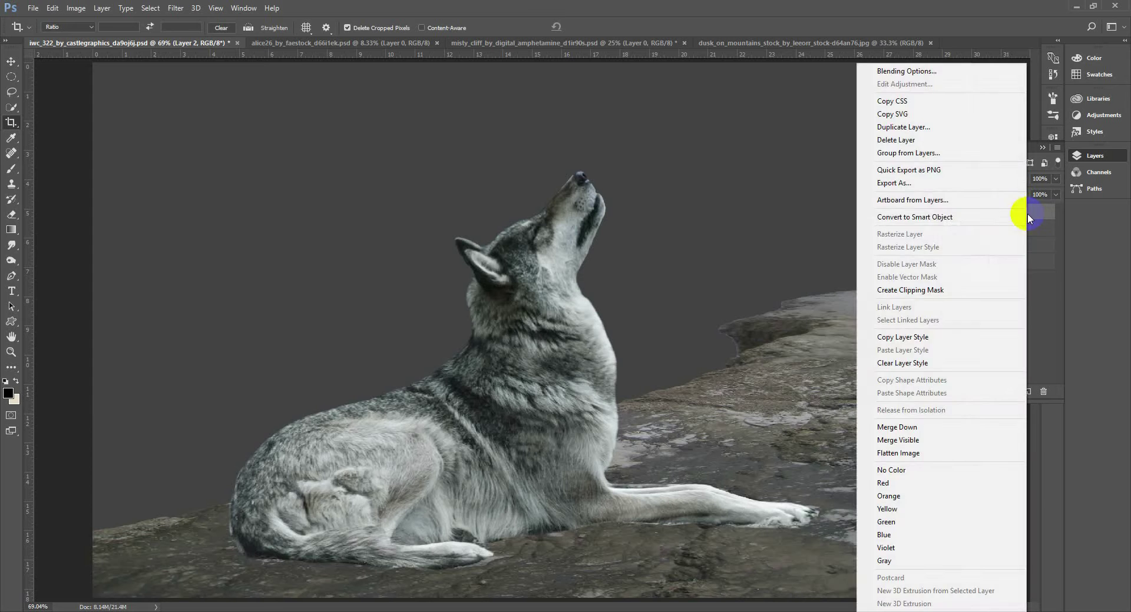
{"action": "left_click", "coordinate": [967, 290]}
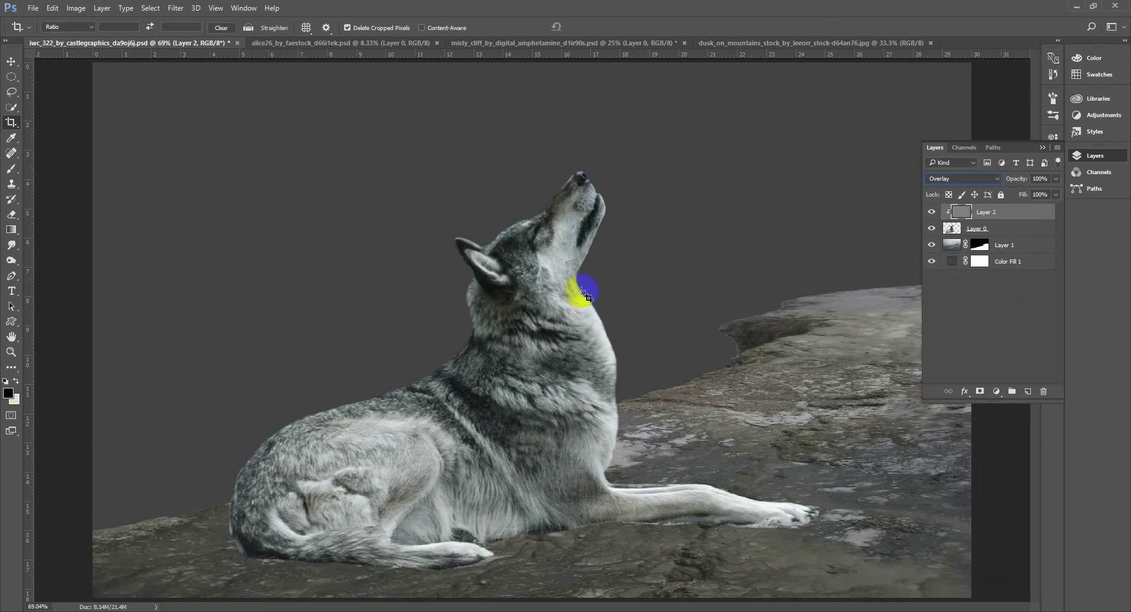
{"action": "left_click", "coordinate": [13, 62]}
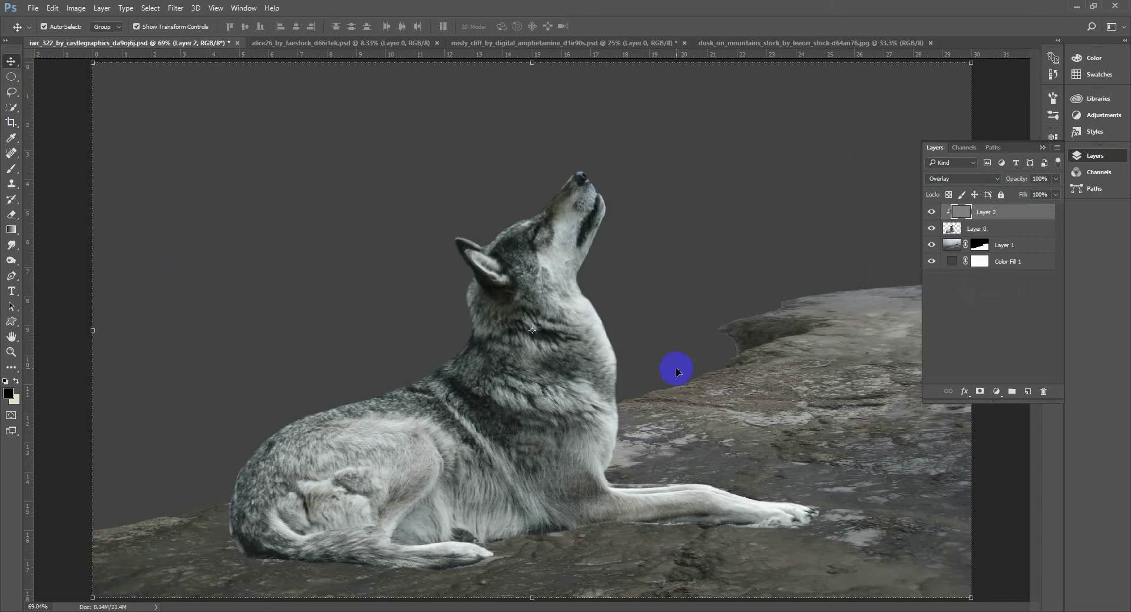
{"action": "left_click", "coordinate": [988, 230]}
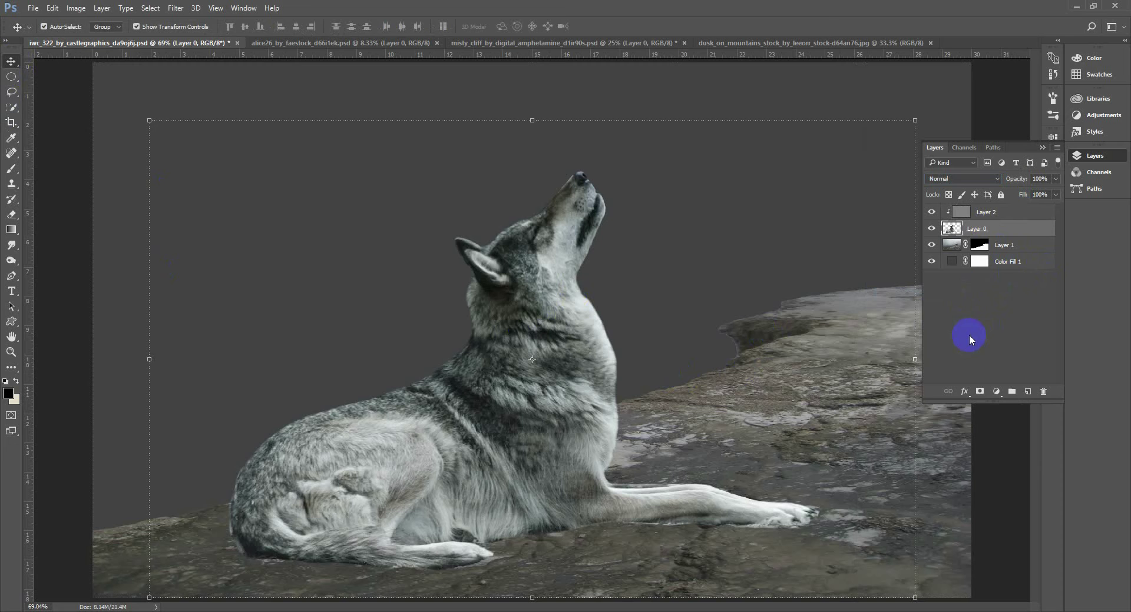
{"action": "left_click", "coordinate": [963, 213]}
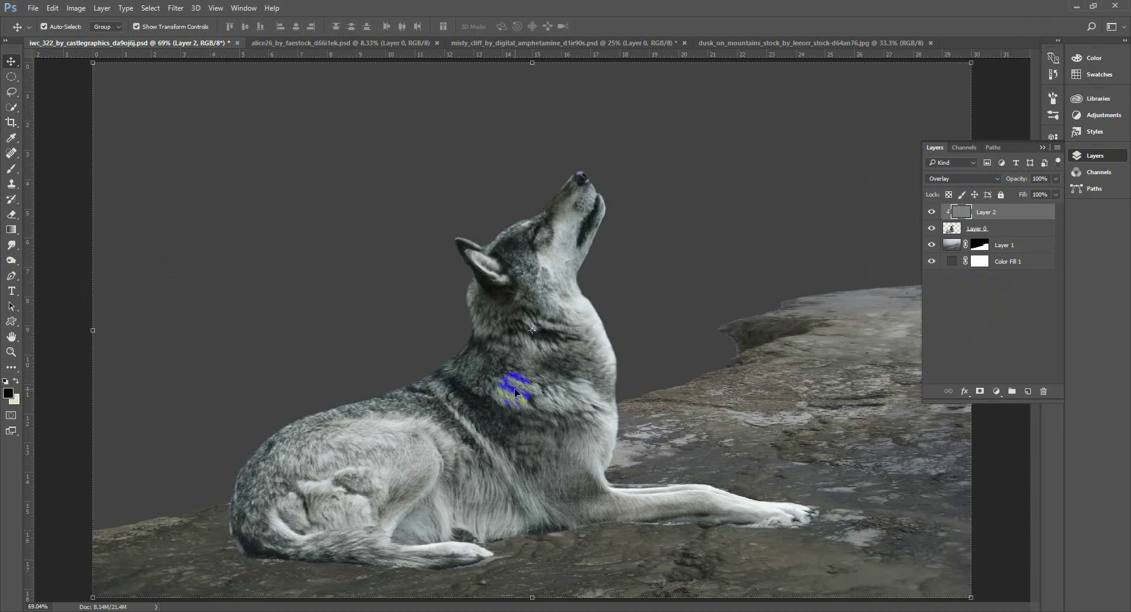
Step: Burn the wolf's chest and lower body on the gray layer, using Midtones range and 25% exposure
{"action": "left_click", "coordinate": [13, 259]}
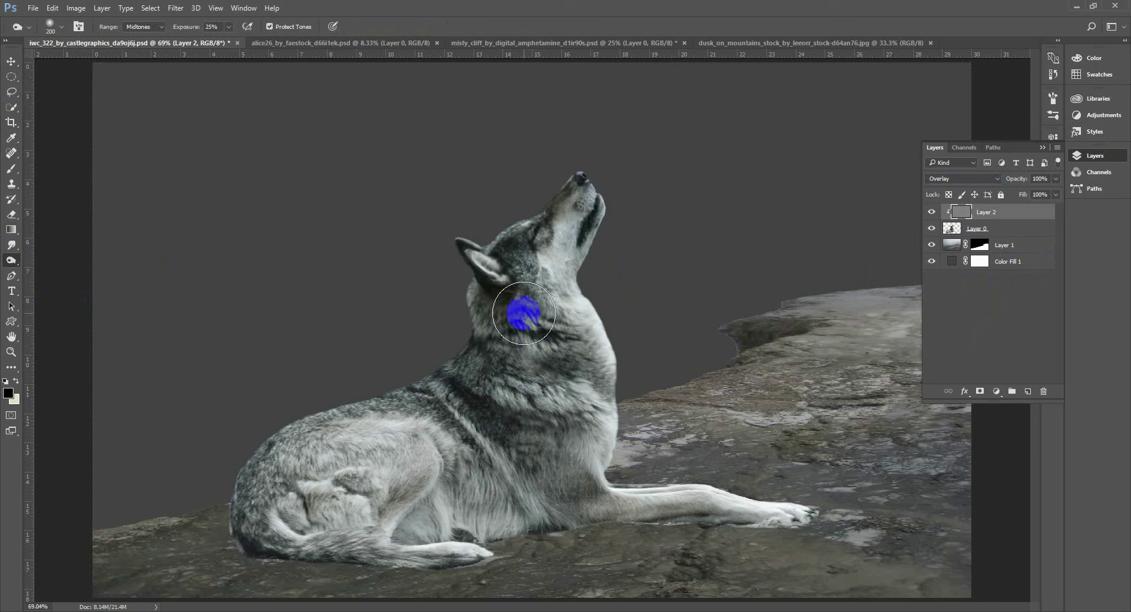
{"action": "mouse_move", "coordinate": [543, 395]}
{"action": "left_mouse_down"}
{"action": "mouse_move", "coordinate": [502, 441]}
{"action": "mouse_move", "coordinate": [453, 405]}
{"action": "mouse_move", "coordinate": [584, 521]}
{"action": "mouse_move", "coordinate": [555, 488]}
{"action": "mouse_move", "coordinate": [606, 568]}
{"action": "mouse_move", "coordinate": [544, 515]}
{"action": "mouse_move", "coordinate": [582, 515]}
{"action": "mouse_move", "coordinate": [620, 545]}
{"action": "left_mouse_up"}
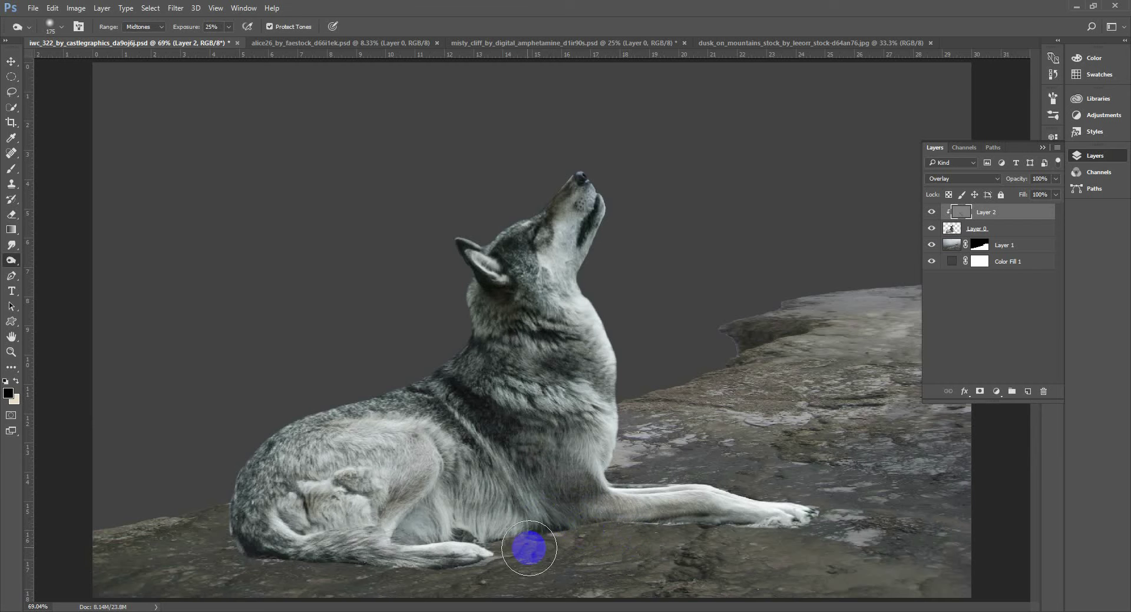
{"action": "key", "text": "bracketleft"}
{"action": "key", "text": "bracketleft"}
{"action": "key", "text": "bracketleft"}
{"action": "key", "text": "bracketleft"}
{"action": "key", "text": "bracketleft"}
{"action": "key", "text": "bracketleft"}
{"action": "key", "text": "bracketleft"}
{"action": "key", "text": "bracketleft"}
{"action": "key", "text": "bracketleft"}
{"action": "key", "text": "bracketleft"}
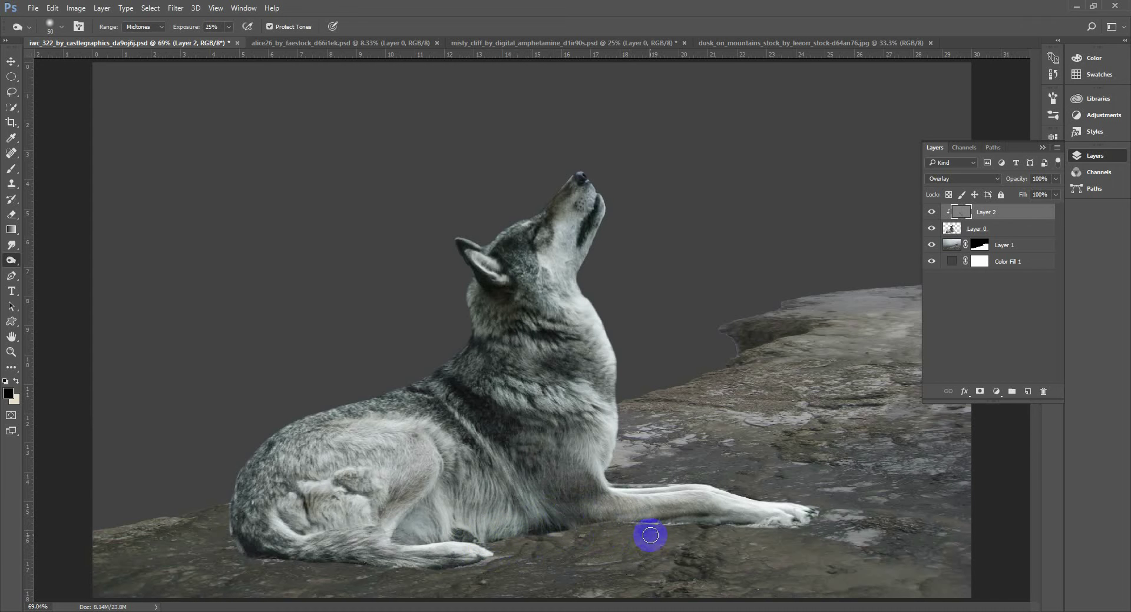
Step: Burn the shadow along the wolf's belly where it meets the rock, using a 300 px brush
{"action": "key", "text": "bracketright"}
{"action": "key", "text": "bracketright"}
{"action": "key", "text": "bracketright"}
{"action": "key", "text": "bracketright"}
{"action": "key", "text": "bracketright"}
{"action": "key", "text": "bracketright"}
{"action": "key", "text": "bracketright"}
{"action": "key", "text": "bracketright"}
{"action": "key", "text": "bracketright"}
{"action": "key", "text": "bracketright"}
{"action": "key", "text": "bracketright"}
{"action": "mouse_move", "coordinate": [498, 556]}
{"action": "left_mouse_down"}
{"action": "mouse_move", "coordinate": [462, 561]}
{"action": "mouse_move", "coordinate": [529, 550]}
{"action": "mouse_move", "coordinate": [458, 555]}
{"action": "mouse_move", "coordinate": [558, 541]}
{"action": "left_mouse_up"}
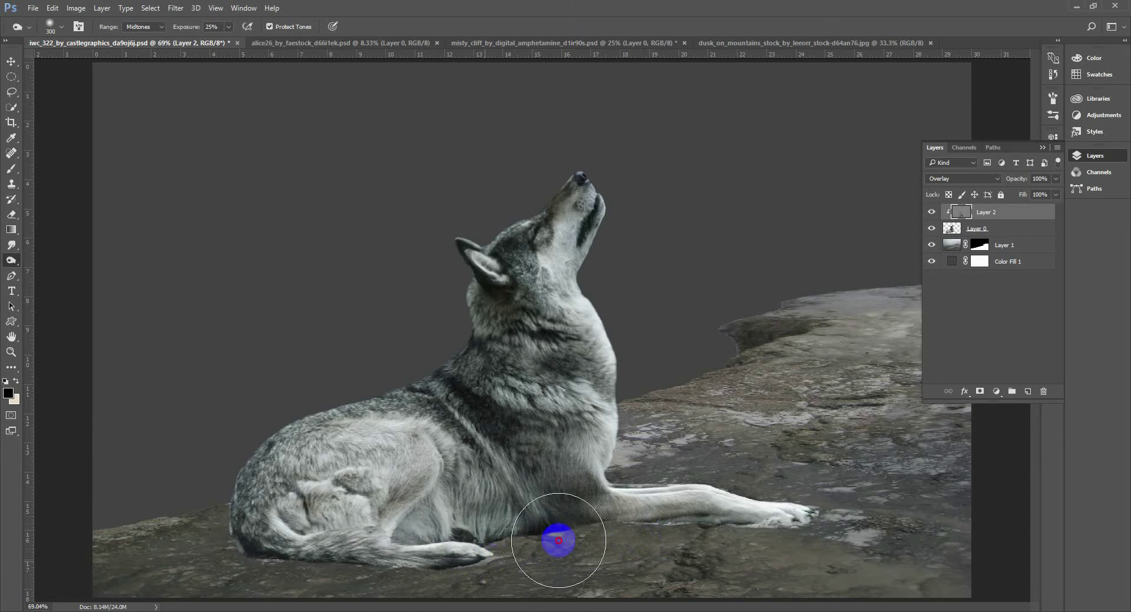
Step: Burn the wolf's underside from the foreleg to the haunch and tail with a 60 px brush
{"action": "key", "text": "bracketleft"}
{"action": "key", "text": "bracketleft"}
{"action": "key", "text": "bracketleft"}
{"action": "key", "text": "bracketleft"}
{"action": "key", "text": "bracketleft"}
{"action": "key", "text": "bracketleft"}
{"action": "key", "text": "bracketleft"}
{"action": "key", "text": "bracketleft"}
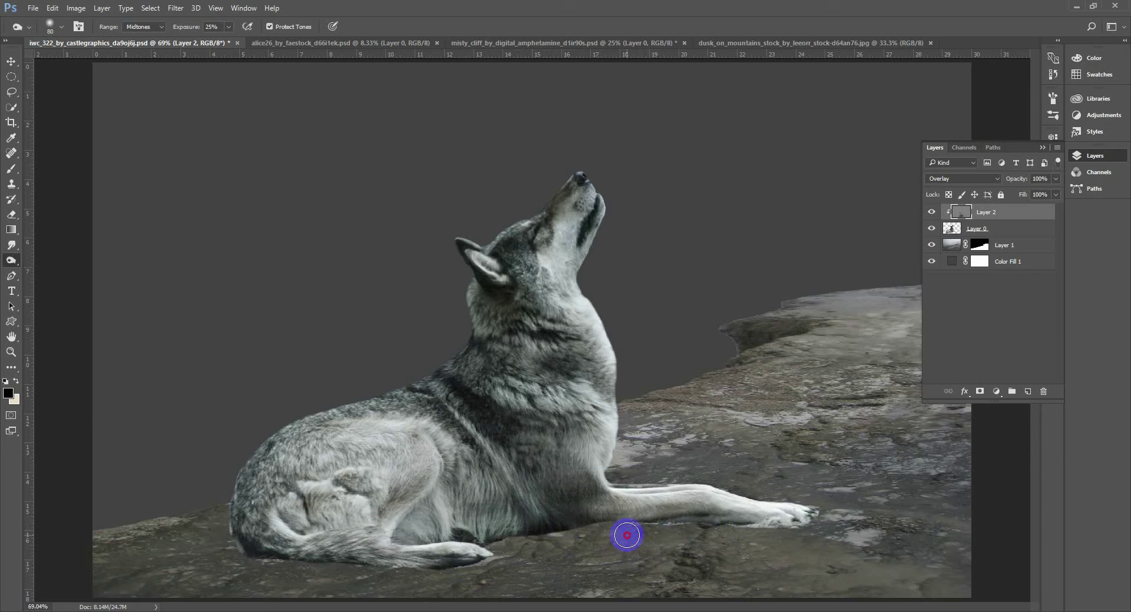
{"action": "mouse_move", "coordinate": [627, 535]}
{"action": "left_mouse_down"}
{"action": "mouse_move", "coordinate": [587, 533]}
{"action": "mouse_move", "coordinate": [743, 528]}
{"action": "mouse_move", "coordinate": [557, 527]}
{"action": "mouse_move", "coordinate": [824, 527]}
{"action": "mouse_move", "coordinate": [509, 546]}
{"action": "mouse_move", "coordinate": [340, 580]}
{"action": "mouse_move", "coordinate": [339, 564]}
{"action": "mouse_move", "coordinate": [279, 557]}
{"action": "mouse_move", "coordinate": [242, 536]}
{"action": "left_mouse_up"}
{"action": "mouse_move", "coordinate": [406, 530]}
{"action": "left_mouse_down"}
{"action": "mouse_move", "coordinate": [504, 511]}
{"action": "mouse_move", "coordinate": [495, 568]}
{"action": "mouse_move", "coordinate": [510, 555]}
{"action": "mouse_move", "coordinate": [474, 549]}
{"action": "mouse_move", "coordinate": [299, 575]}
{"action": "mouse_move", "coordinate": [205, 506]}
{"action": "mouse_move", "coordinate": [242, 552]}
{"action": "left_mouse_up"}
Step: Burn the inside of the wolf's ear and the shadows from the jaw down along the back with a small brush
{"action": "key", "text": "bracketright"}
{"action": "key", "text": "bracketright"}
{"action": "key", "text": "bracketright"}
{"action": "key", "text": "bracketright"}
{"action": "key", "text": "bracketright"}
{"action": "key", "text": "bracketright"}
{"action": "key", "text": "bracketleft"}
{"action": "key", "text": "bracketleft"}
{"action": "key", "text": "bracketleft"}
{"action": "key", "text": "bracketleft"}
{"action": "key", "text": "bracketleft"}
{"action": "key", "text": "bracketleft"}
{"action": "key", "text": "bracketleft"}
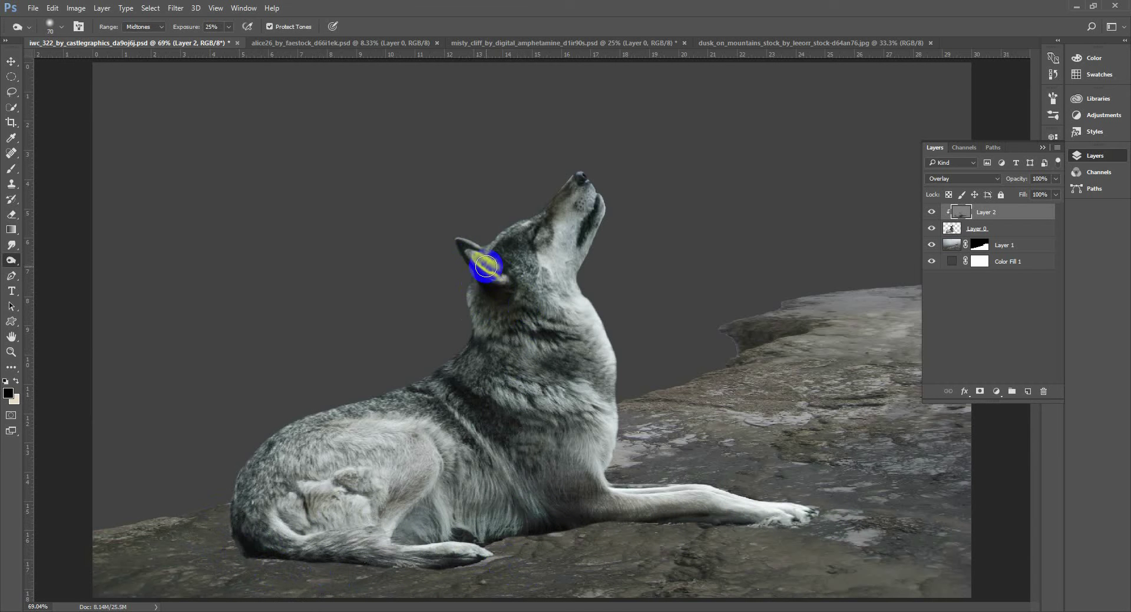
{"action": "key", "text": "bracketleft"}
{"action": "key", "text": "bracketleft"}
{"action": "left_click_drag", "start_coordinate": [486, 266], "coordinate": [507, 277]}
{"action": "mouse_move", "coordinate": [589, 223]}
{"action": "left_mouse_down"}
{"action": "mouse_move", "coordinate": [469, 294]}
{"action": "mouse_move", "coordinate": [478, 341]}
{"action": "mouse_move", "coordinate": [467, 401]}
{"action": "mouse_move", "coordinate": [446, 387]}
{"action": "mouse_move", "coordinate": [444, 410]}
{"action": "mouse_move", "coordinate": [417, 391]}
{"action": "mouse_move", "coordinate": [457, 433]}
{"action": "mouse_move", "coordinate": [424, 421]}
{"action": "mouse_move", "coordinate": [421, 406]}
{"action": "mouse_move", "coordinate": [384, 410]}
{"action": "mouse_move", "coordinate": [258, 461]}
{"action": "left_mouse_up"}
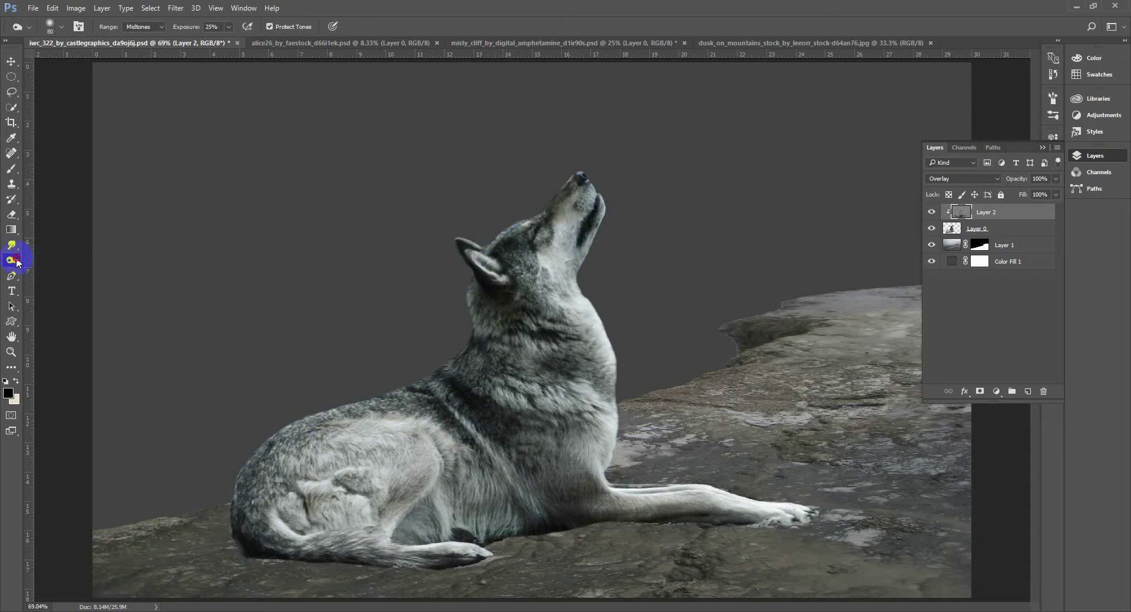
Step: Dodge the wolf's forehead, muzzle and jaw with a small brush, using Midtones range and 31% exposure
{"action": "left_click_drag", "start_coordinate": [17, 262], "coordinate": [53, 266]}
{"action": "left_click", "coordinate": [52, 264]}
{"action": "mouse_move", "coordinate": [427, 532]}
{"action": "left_mouse_down"}
{"action": "mouse_move", "coordinate": [464, 507]}
{"action": "mouse_move", "coordinate": [507, 505]}
{"action": "left_mouse_up"}
{"action": "key", "text": "bracketleft"}
{"action": "key", "text": "bracketleft"}
{"action": "key", "text": "bracketleft"}
{"action": "key", "text": "bracketleft"}
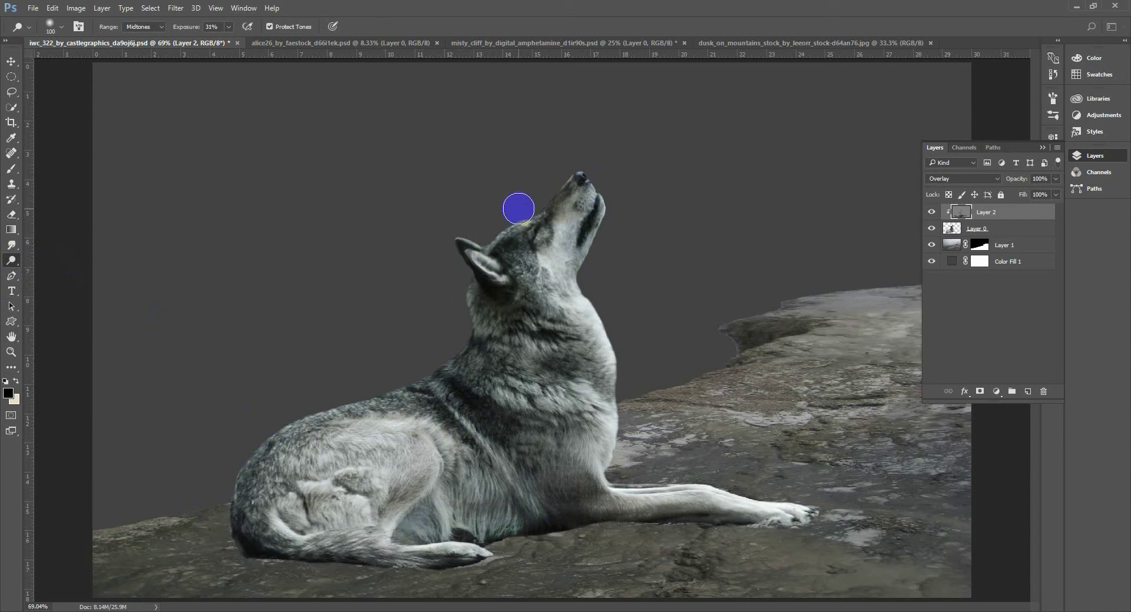
{"action": "mouse_move", "coordinate": [504, 216]}
{"action": "left_mouse_down"}
{"action": "mouse_move", "coordinate": [540, 200]}
{"action": "mouse_move", "coordinate": [470, 235]}
{"action": "mouse_move", "coordinate": [598, 255]}
{"action": "mouse_move", "coordinate": [604, 241]}
{"action": "left_mouse_up"}
{"action": "key", "text": "bracketleft"}
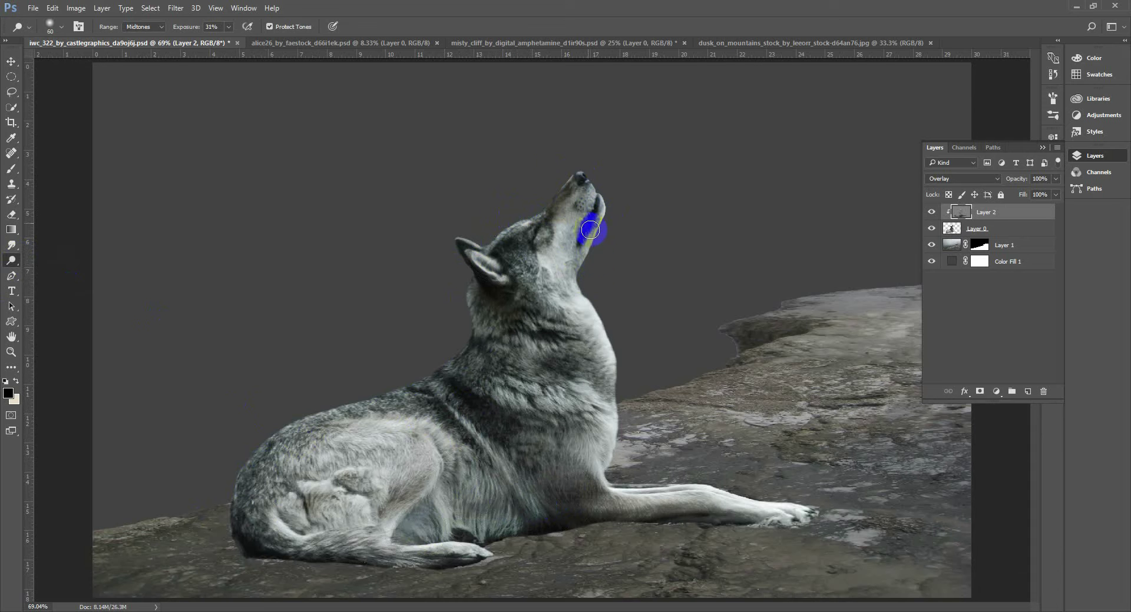
{"action": "left_click_drag", "start_coordinate": [568, 165], "coordinate": [542, 189]}
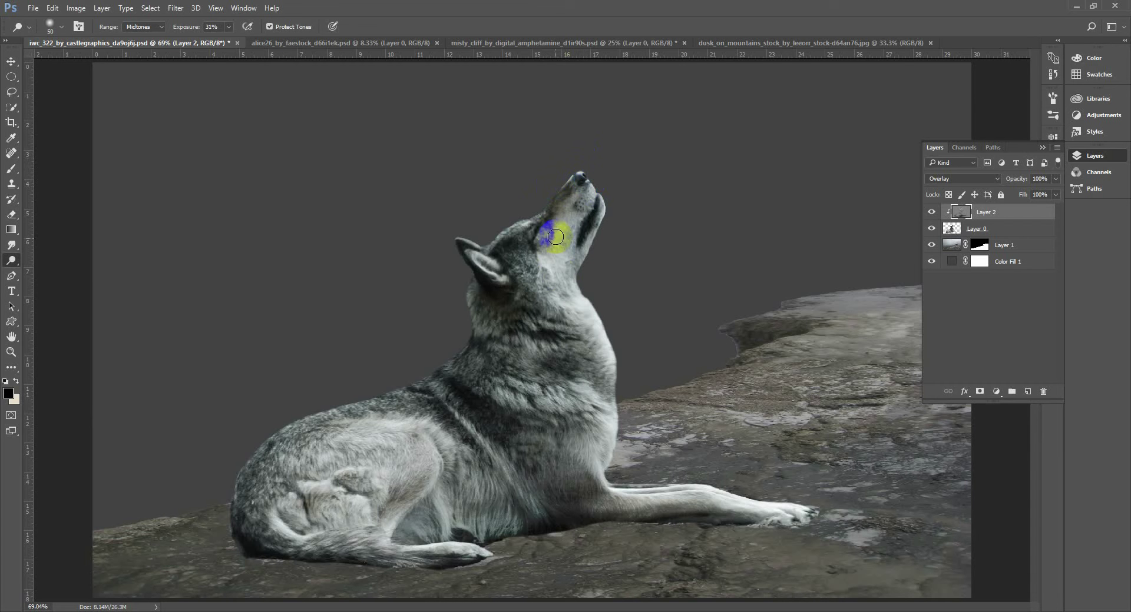
Step: Dodge the fur on the wolf's shoulder and chest with a 175 px brush
{"action": "key", "text": "bracketright"}
{"action": "key", "text": "bracketright"}
{"action": "key", "text": "bracketright"}
{"action": "key", "text": "bracketright"}
{"action": "key", "text": "bracketright"}
{"action": "key", "text": "bracketright"}
{"action": "key", "text": "bracketright"}
{"action": "key", "text": "bracketright"}
{"action": "left_click_drag", "start_coordinate": [471, 372], "coordinate": [558, 405]}
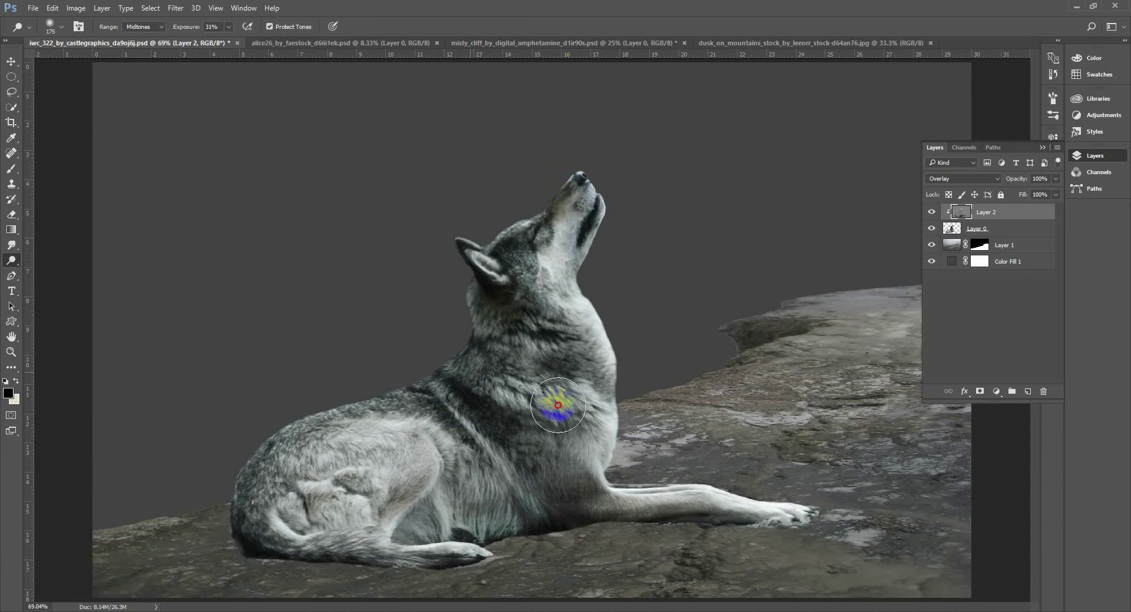
Step: Dodge the upper side of the wolf's outstretched foreleg with a 60 px brush
{"action": "key", "text": "bracketleft"}
{"action": "key", "text": "bracketleft"}
{"action": "key", "text": "bracketleft"}
{"action": "key", "text": "bracketleft"}
{"action": "key", "text": "bracketleft"}
{"action": "key", "text": "bracketleft"}
{"action": "key", "text": "bracketleft"}
{"action": "key", "text": "bracketleft"}
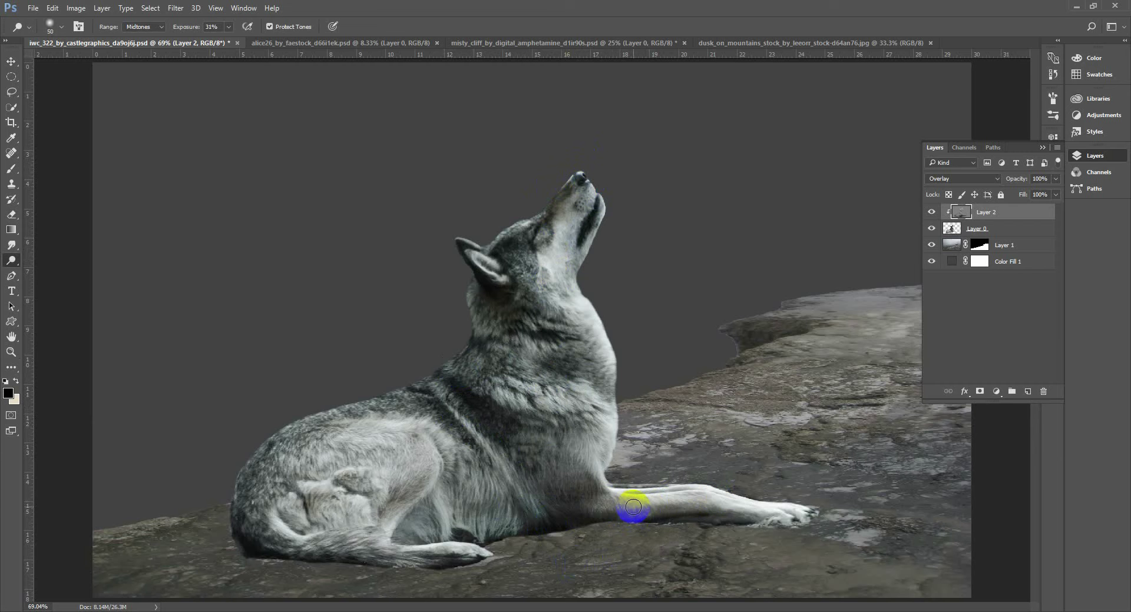
{"action": "key", "text": "z"}
{"action": "left_click_drag", "start_coordinate": [624, 498], "coordinate": [730, 504]}
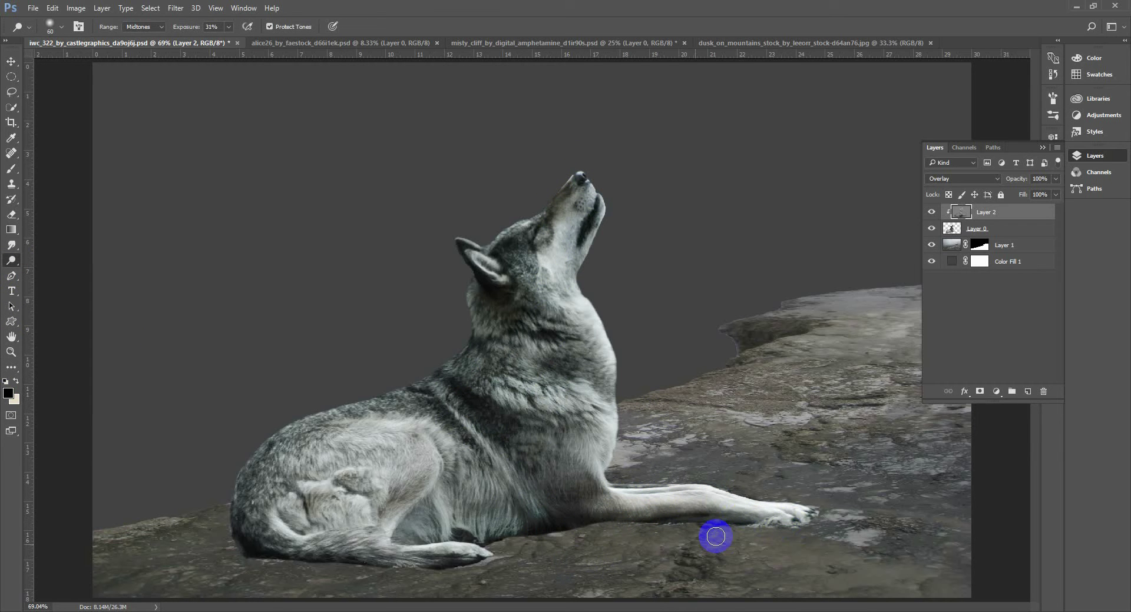
Step: Dodge the wolf's flank, haunch and tail with a 125 px brush, then compare the shading layer hidden and shown
{"action": "key", "text": "bracketright"}
{"action": "key", "text": "bracketright"}
{"action": "left_click_drag", "start_coordinate": [464, 473], "coordinate": [524, 478]}
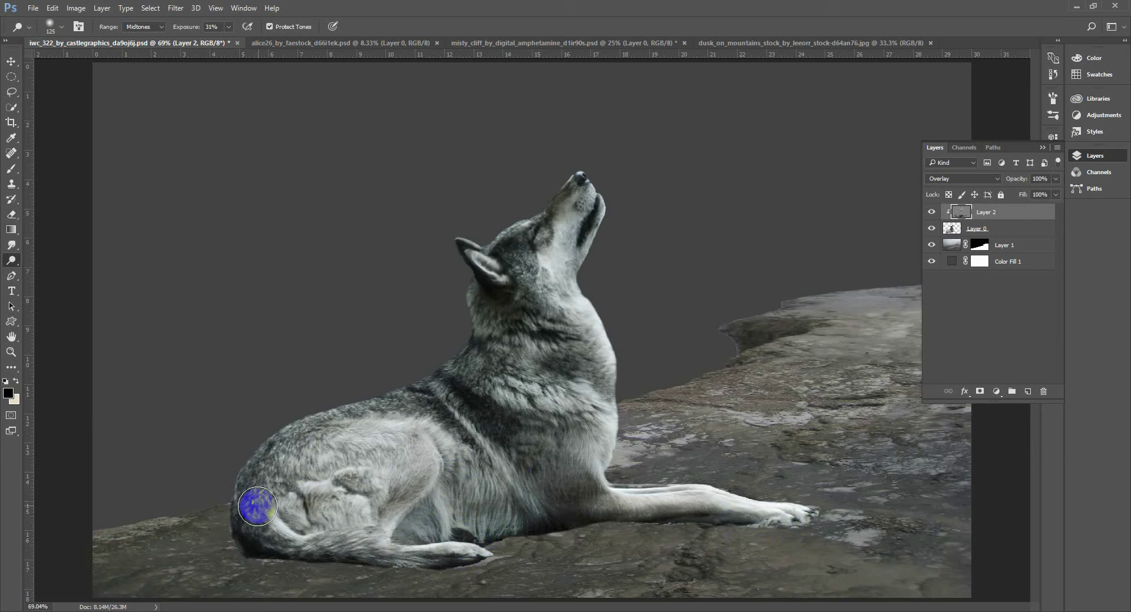
{"action": "left_click_drag", "start_coordinate": [366, 532], "coordinate": [336, 534]}
{"action": "mouse_move", "coordinate": [314, 439]}
{"action": "left_mouse_down"}
{"action": "mouse_move", "coordinate": [277, 433]}
{"action": "mouse_move", "coordinate": [254, 497]}
{"action": "left_mouse_up"}
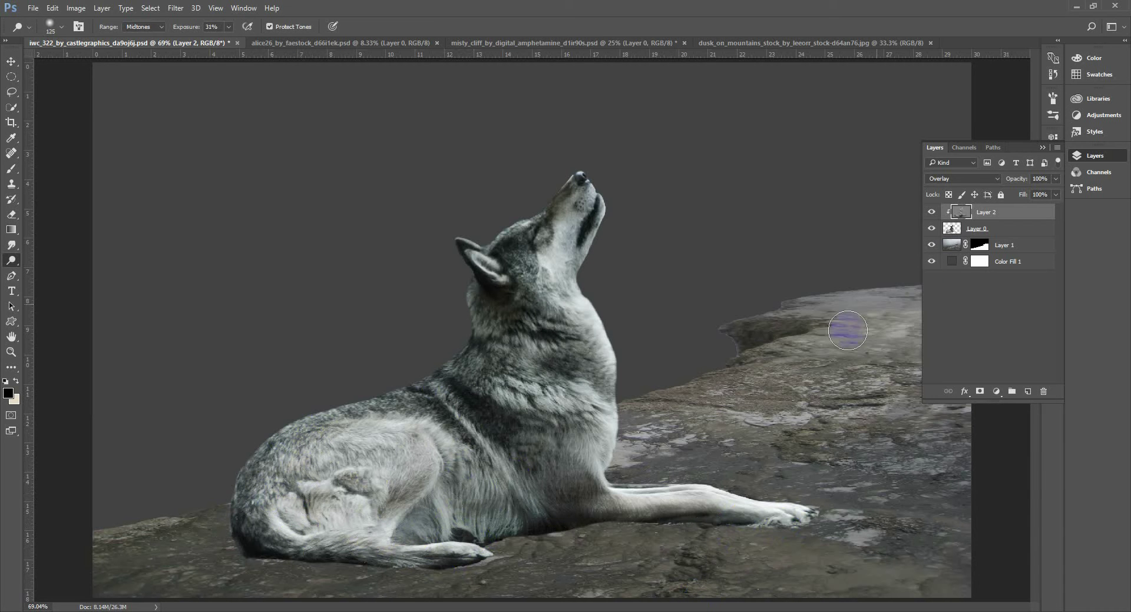
{"action": "left_click", "coordinate": [932, 212]}
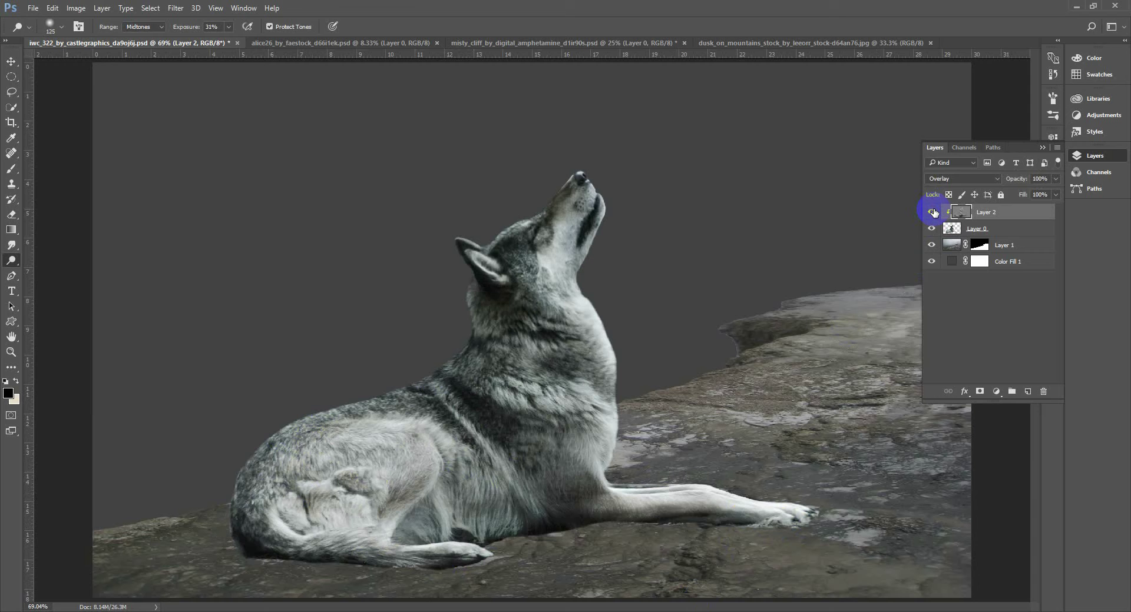
{"action": "left_click", "coordinate": [931, 212]}
{"action": "left_click", "coordinate": [932, 212]}
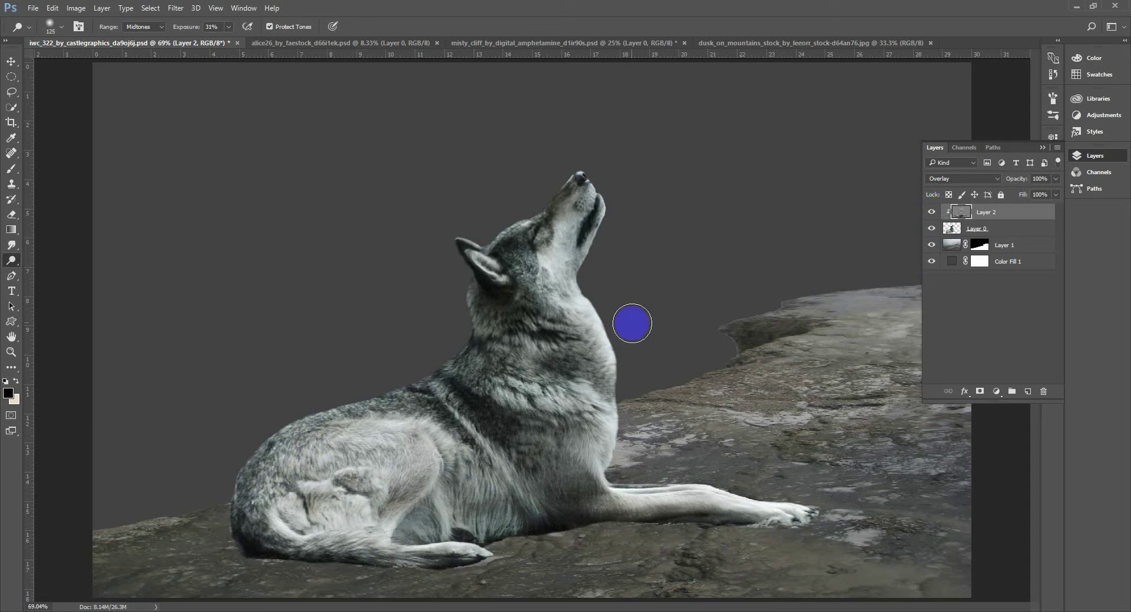
Step: Dodge the front edge of the wolf's chest with a smaller brush and compare the shading layer hidden and shown
{"action": "key", "text": "bracketleft"}
{"action": "key", "text": "bracketleft"}
{"action": "key", "text": "bracketleft"}
{"action": "mouse_move", "coordinate": [598, 320]}
{"action": "left_mouse_down"}
{"action": "mouse_move", "coordinate": [620, 338]}
{"action": "mouse_move", "coordinate": [635, 383]}
{"action": "left_mouse_up"}
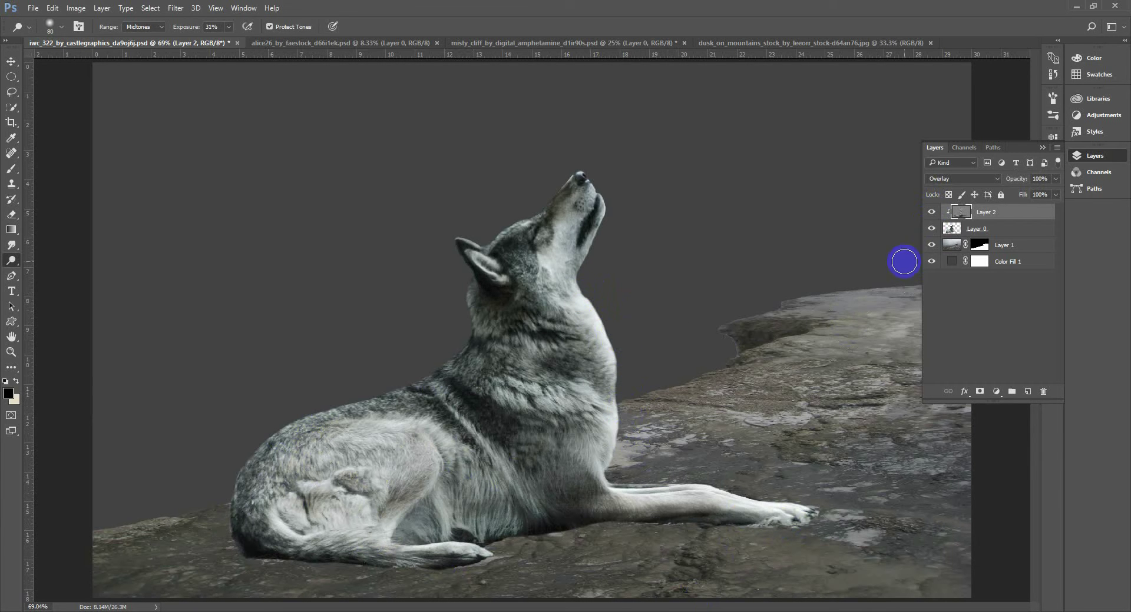
{"action": "left_click", "coordinate": [932, 214]}
{"action": "left_click", "coordinate": [931, 214]}
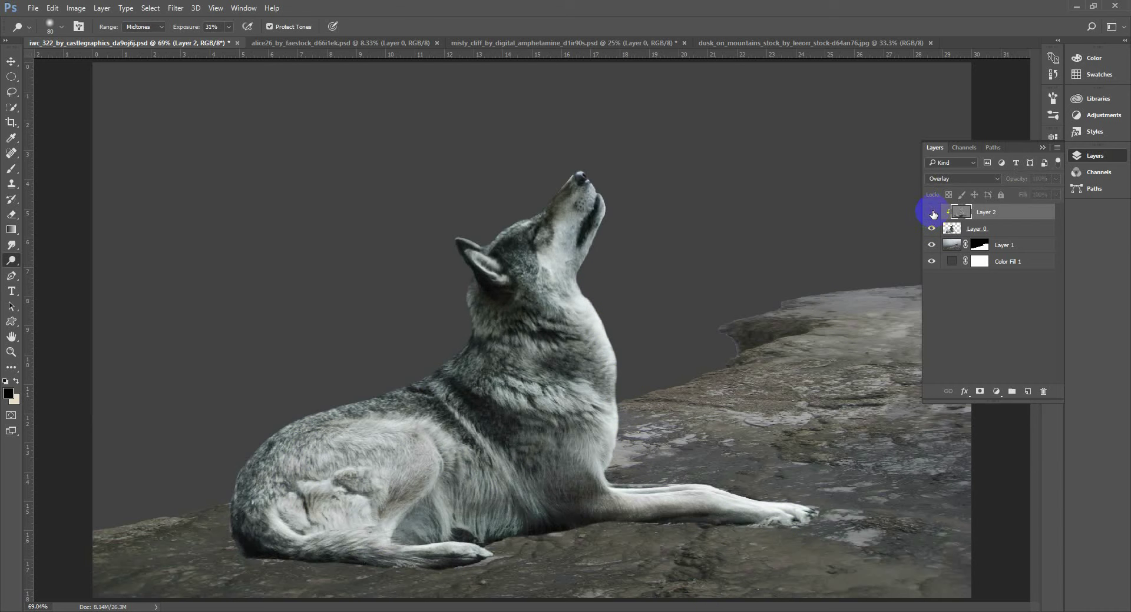
{"action": "left_click", "coordinate": [931, 214]}
{"action": "left_click", "coordinate": [931, 214]}
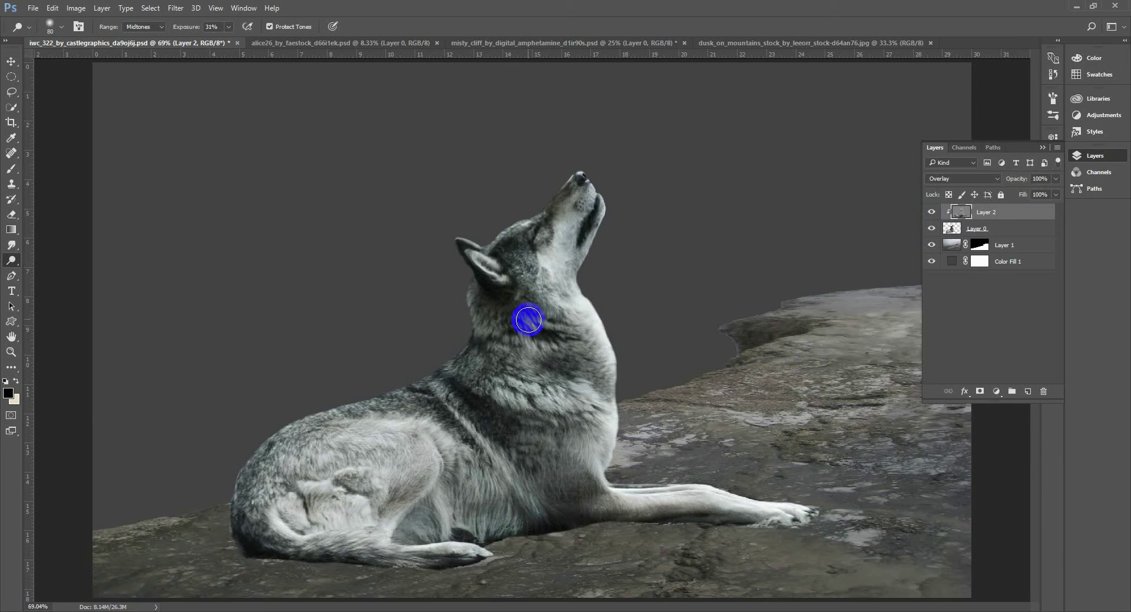
{"action": "right_click", "coordinate": [528, 318]}
{"action": "left_click", "coordinate": [533, 321]}
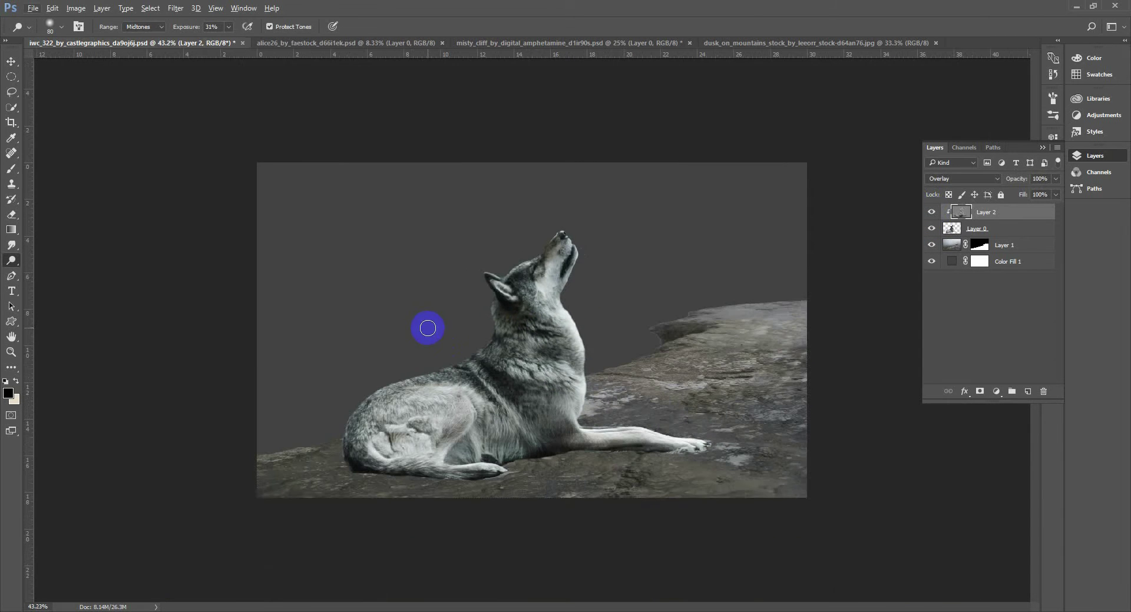
{"action": "key", "text": "v"}
{"action": "left_click", "coordinate": [12, 59]}
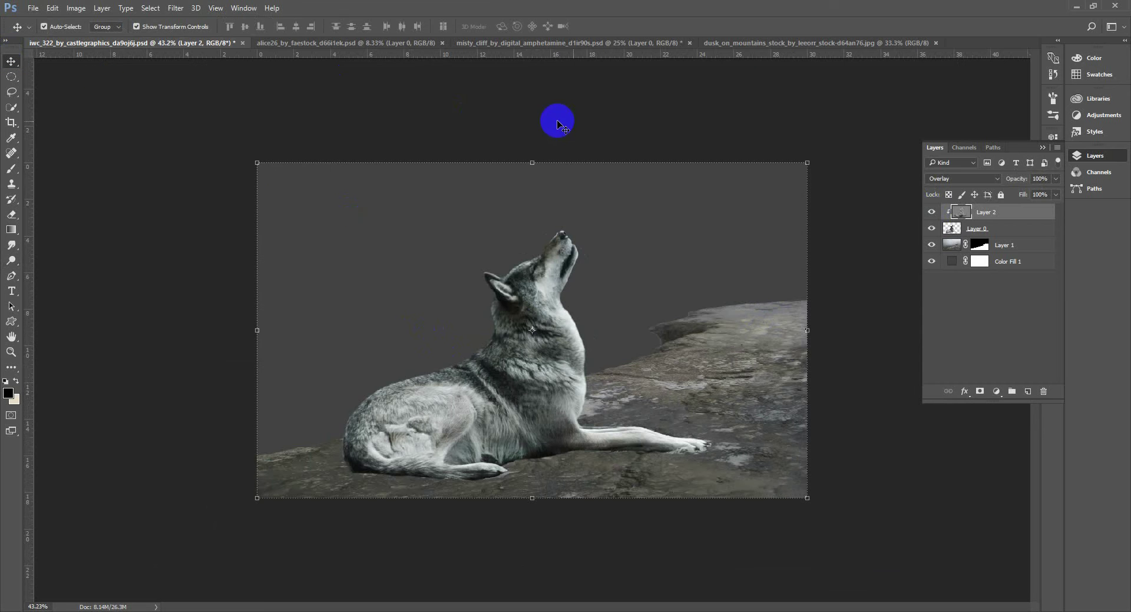
Step: Copy the dusk mountains stock image into the wolf composite, accepting the colour profile conversion
{"action": "left_click", "coordinate": [765, 104]}
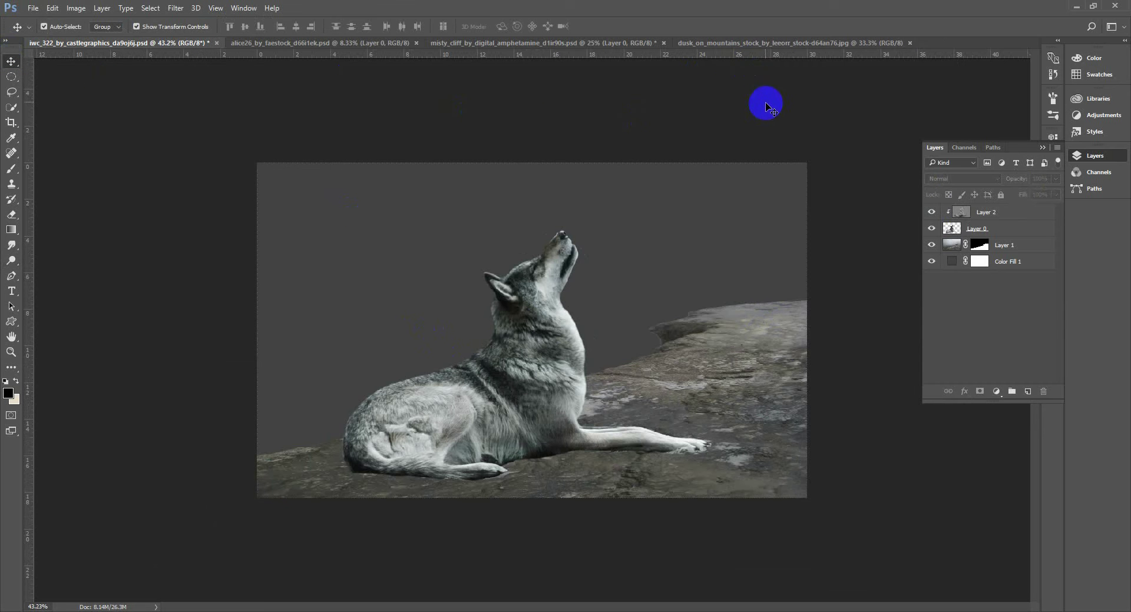
{"action": "left_click", "coordinate": [764, 40]}
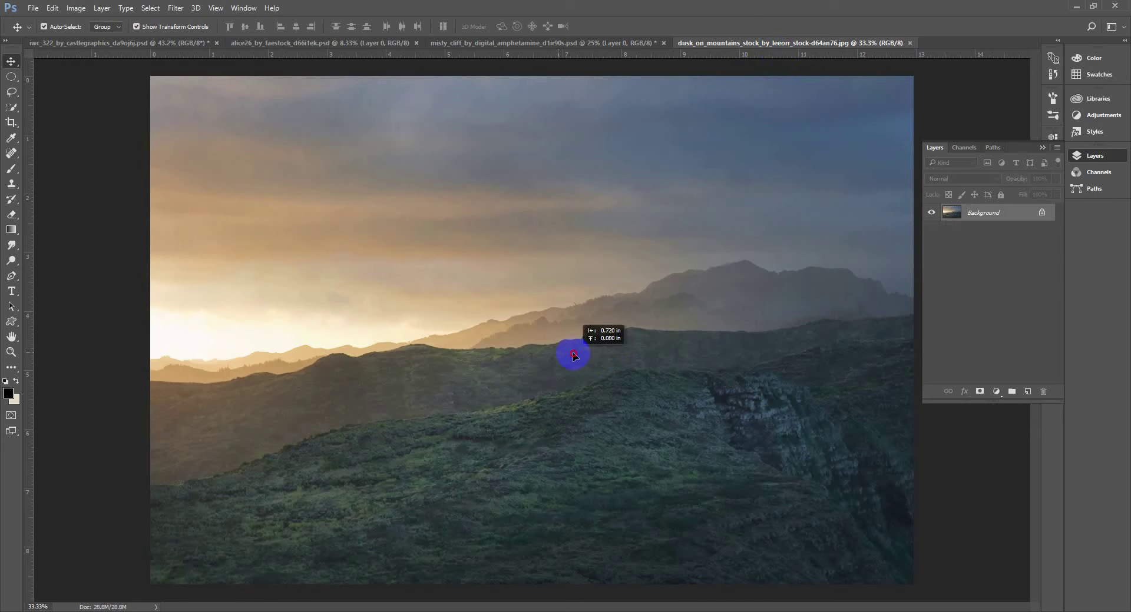
{"action": "left_click_drag", "start_coordinate": [573, 355], "coordinate": [440, 283]}
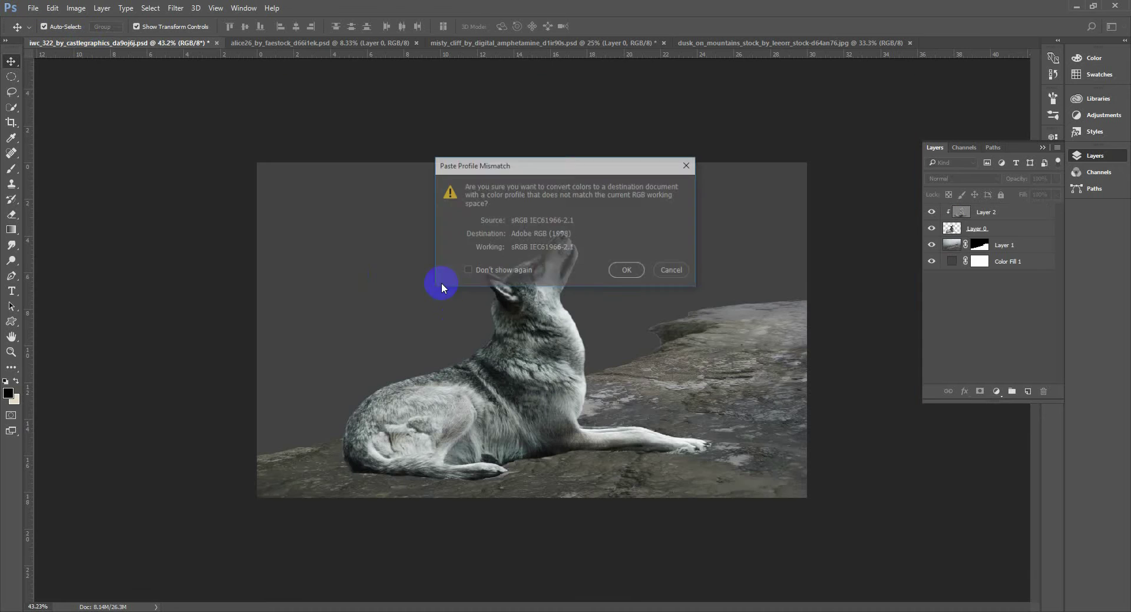
{"action": "left_click", "coordinate": [626, 271]}
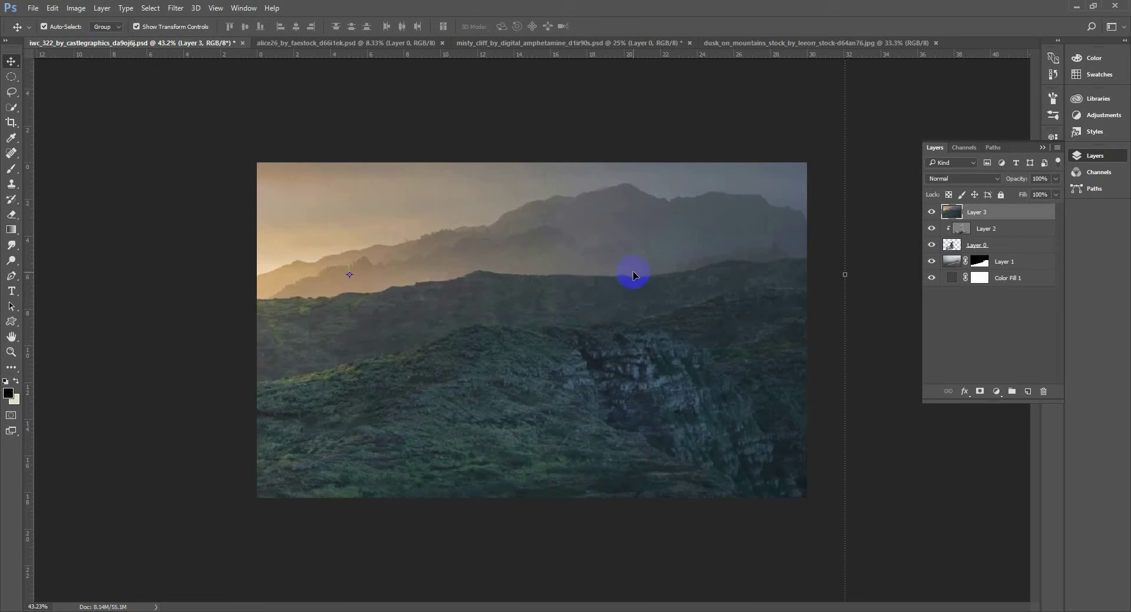
Step: Scale the dusk mountains layer to 55.56% width and 51.12% height and position it to fill the canvas
{"action": "key", "text": "ctrl+t"}
{"action": "key", "text": "ctrl+0"}
{"action": "left_click_drag", "start_coordinate": [578, 264], "coordinate": [654, 255]}
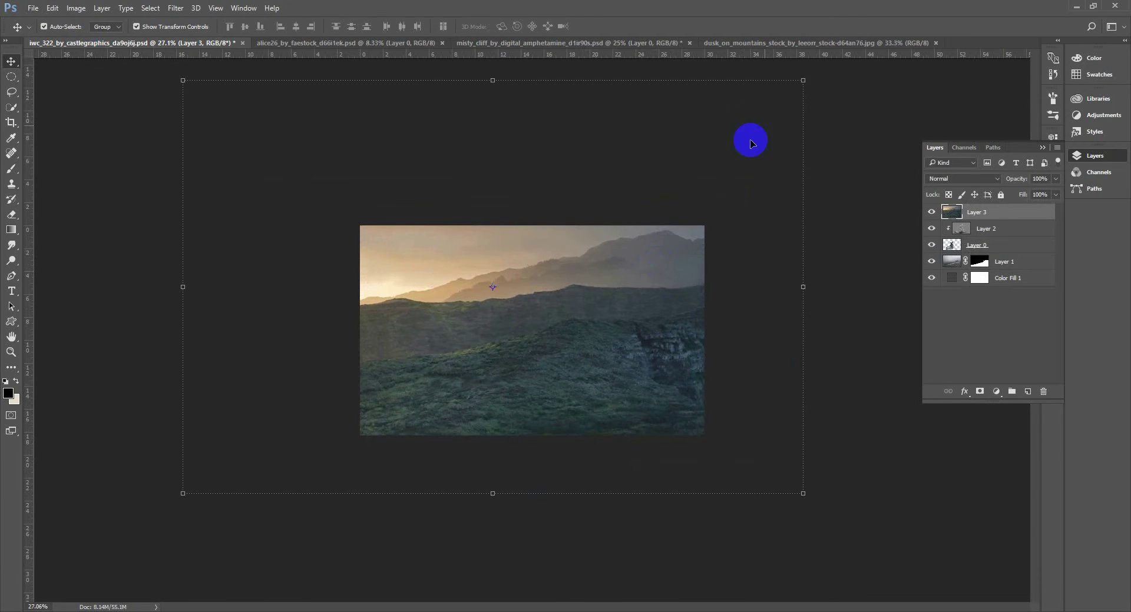
{"action": "left_click_drag", "start_coordinate": [802, 75], "coordinate": [680, 225]}
{"action": "left_click_drag", "start_coordinate": [606, 275], "coordinate": [704, 331]}
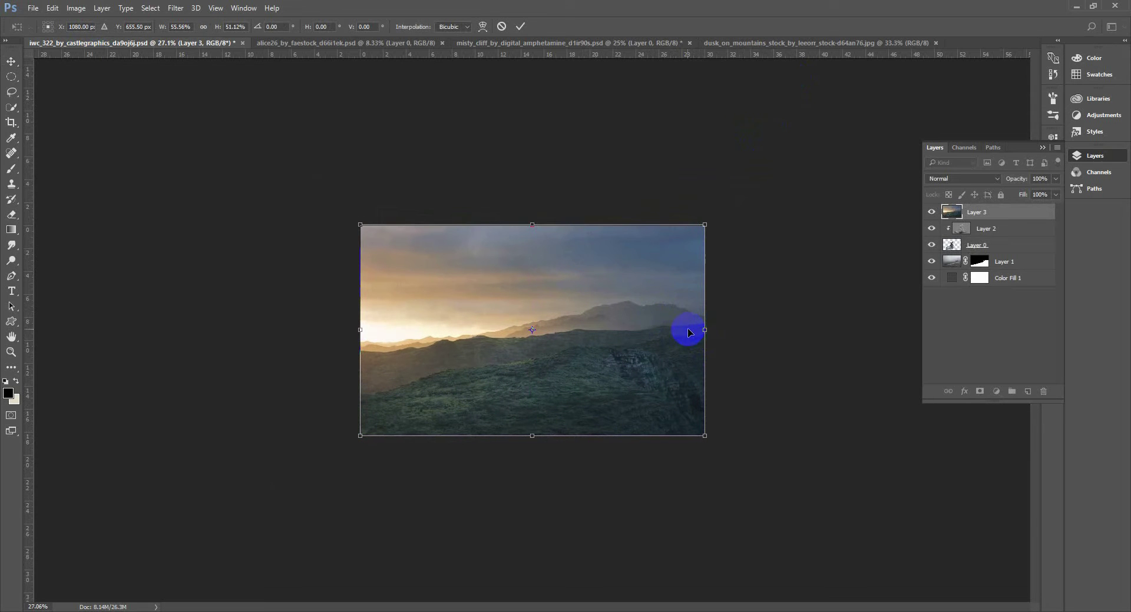
{"action": "left_click", "coordinate": [522, 27]}
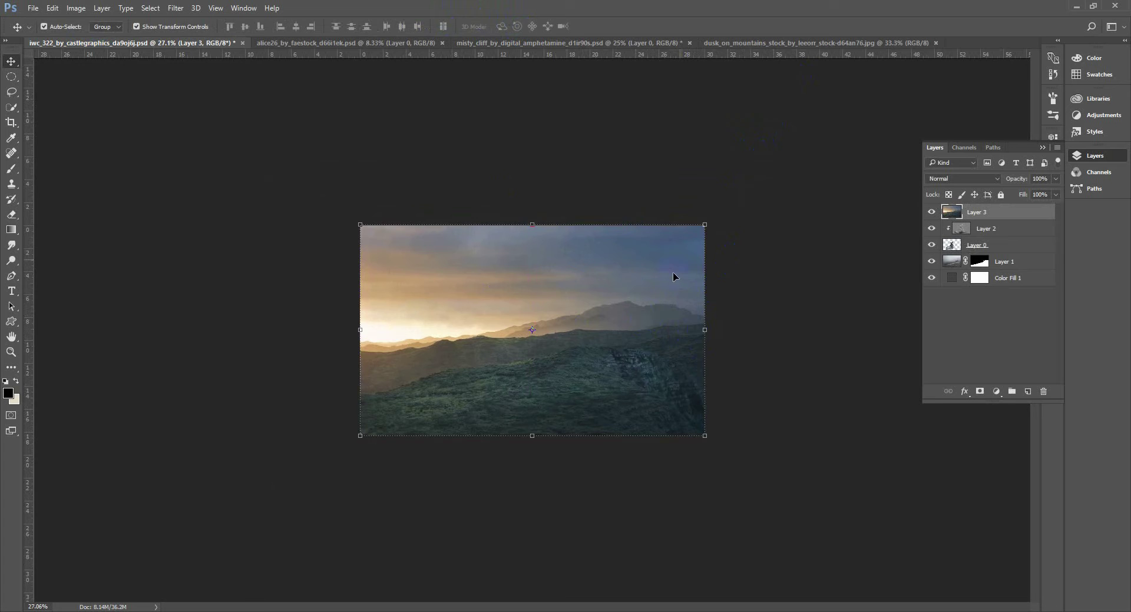
Step: Flip the dusk mountains layer horizontally and resize it to cover the whole canvas
{"action": "left_click_drag", "start_coordinate": [704, 224], "coordinate": [696, 252]}
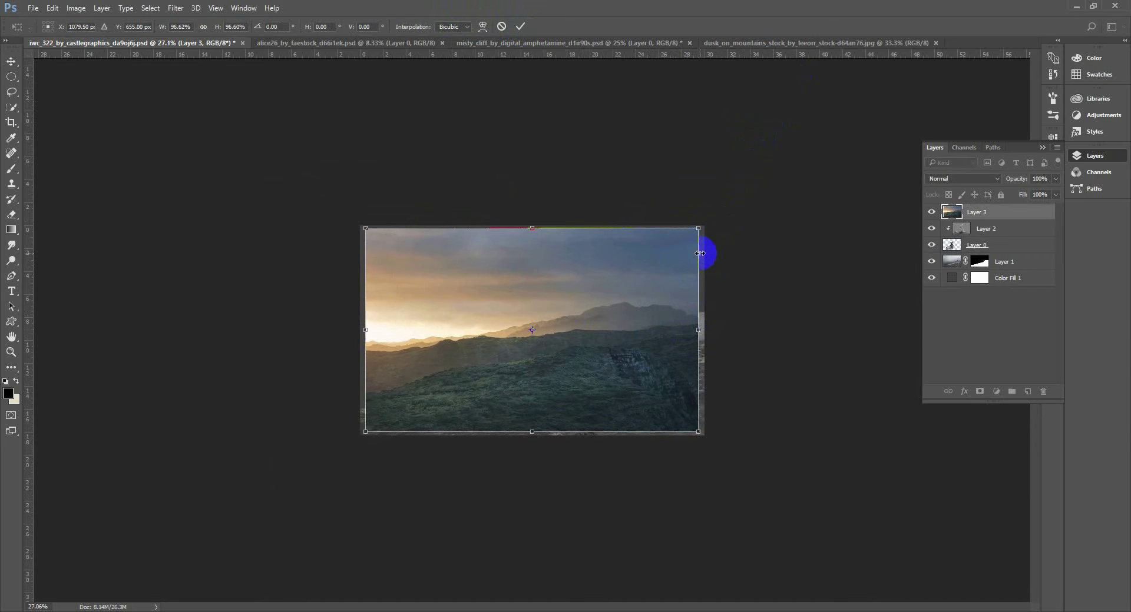
{"action": "right_click", "coordinate": [699, 253]}
{"action": "left_click", "coordinate": [734, 427]}
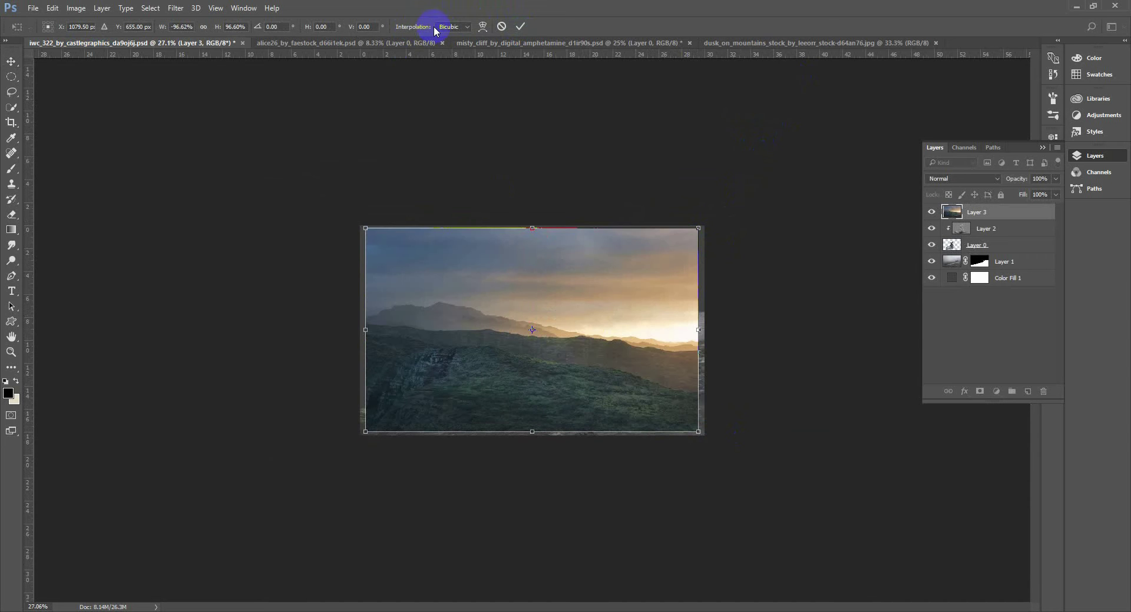
{"action": "left_click", "coordinate": [521, 27]}
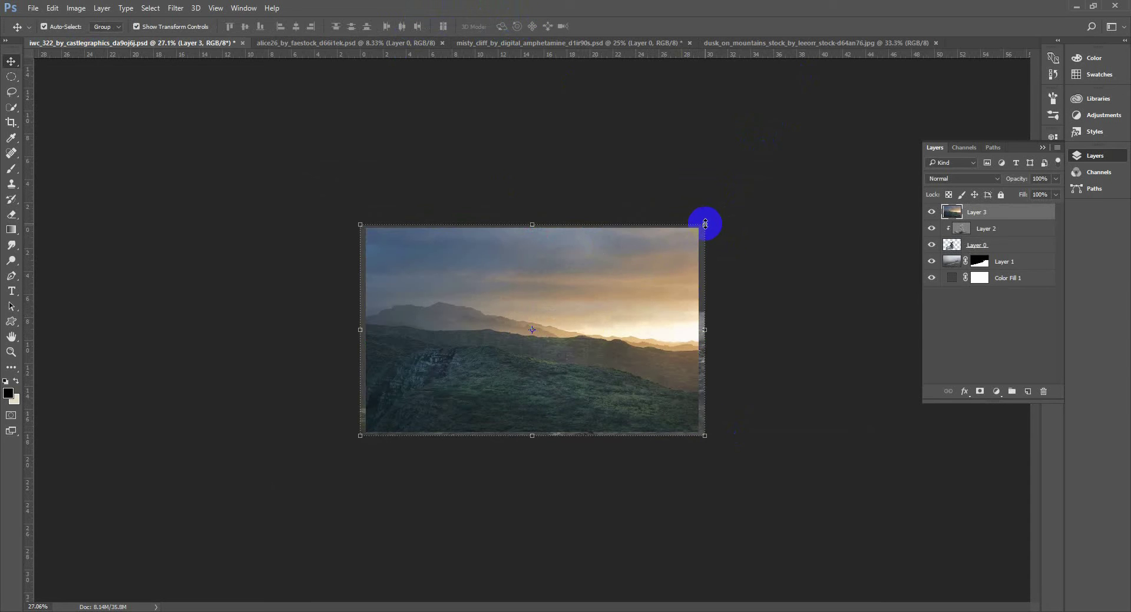
{"action": "left_click_drag", "start_coordinate": [704, 225], "coordinate": [712, 222]}
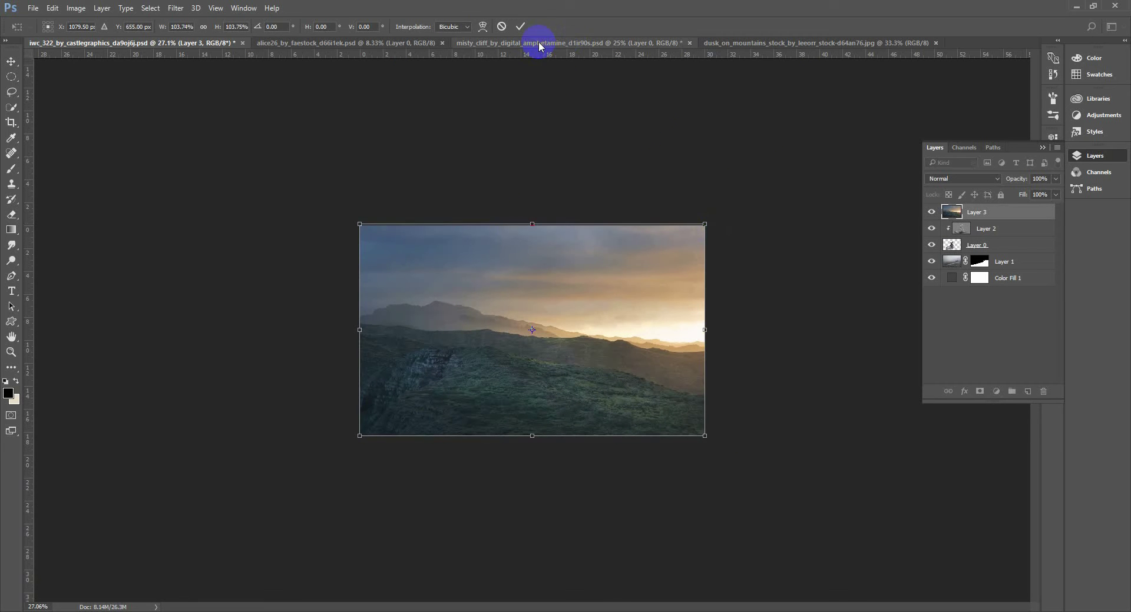
{"action": "left_click", "coordinate": [518, 26]}
Step: Place the dusk mountains layer directly beneath the cliff layer and apply a Gaussian Blur with a 15 px radius to it
{"action": "left_click_drag", "start_coordinate": [1037, 214], "coordinate": [1018, 265]}
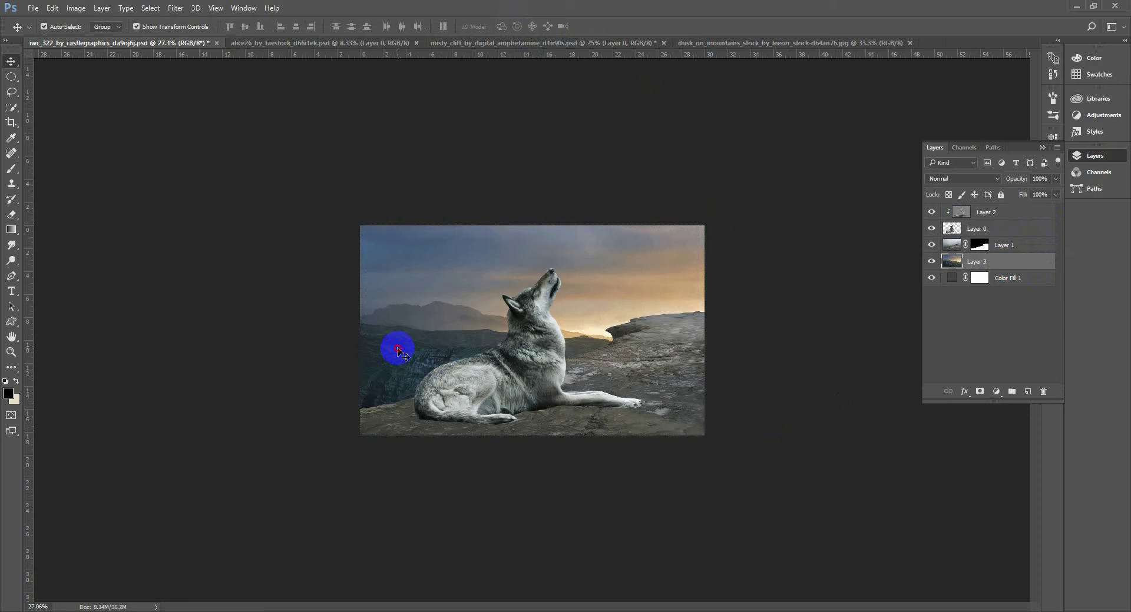
{"action": "left_click", "coordinate": [175, 9]}
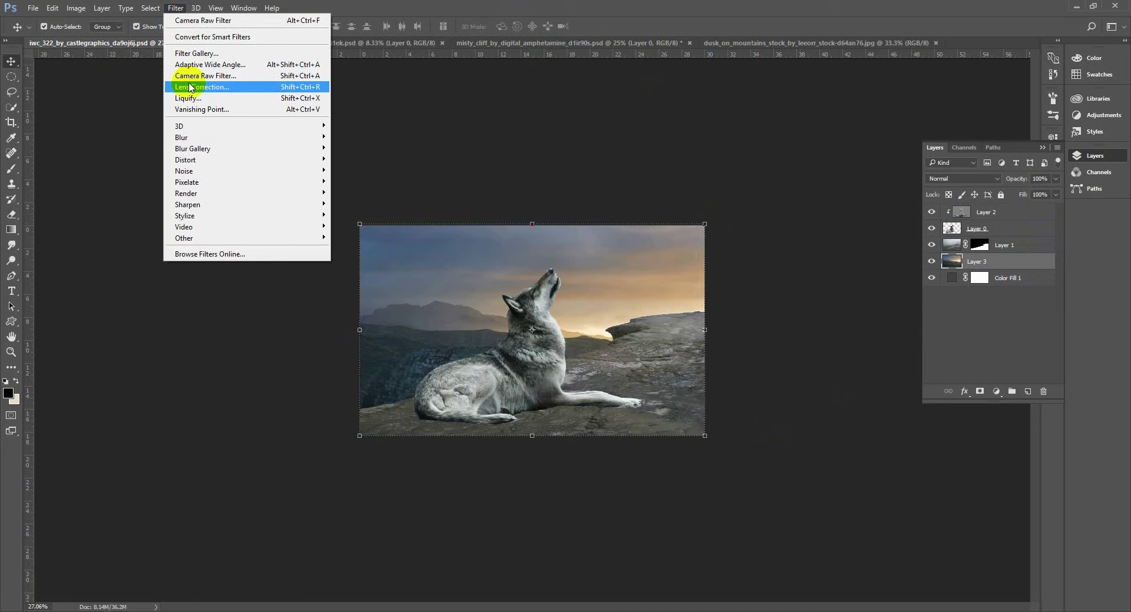
{"action": "mouse_move", "coordinate": [218, 138]}
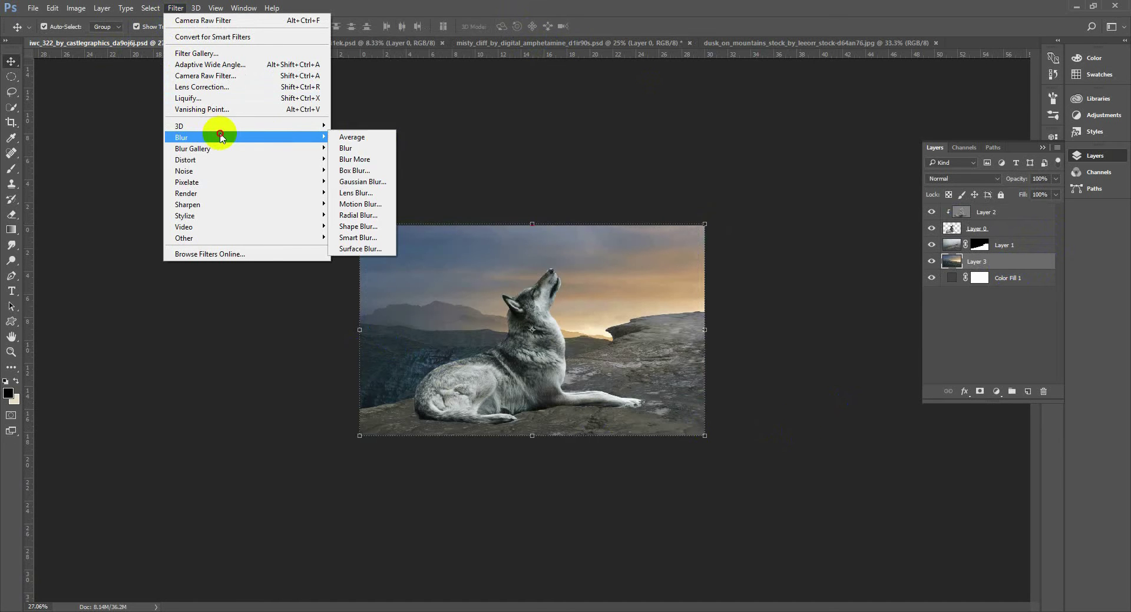
{"action": "left_click", "coordinate": [377, 180]}
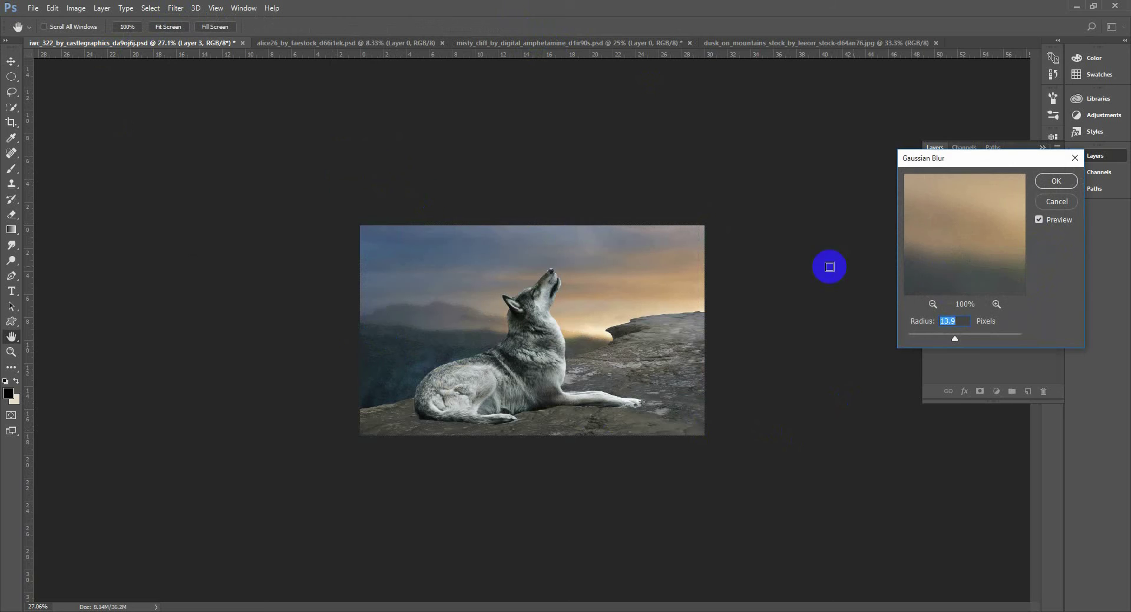
{"action": "left_click_drag", "start_coordinate": [957, 341], "coordinate": [959, 340]}
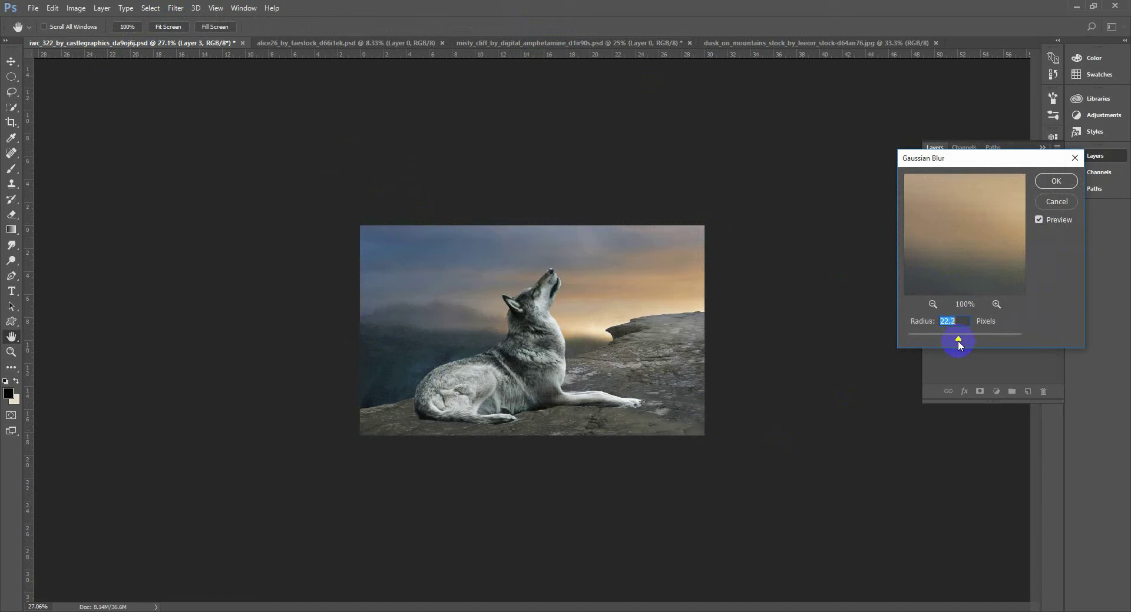
{"action": "type", "text": "15"}
{"action": "left_click", "coordinate": [1054, 181]}
{"action": "left_click", "coordinate": [822, 407]}
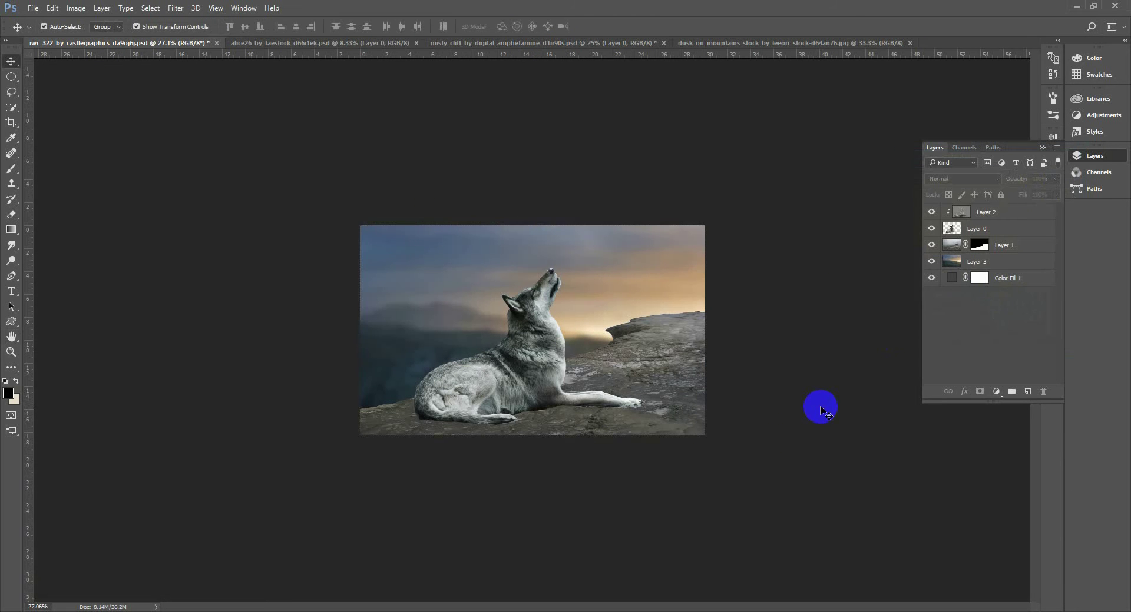
Step: Apply the cliff layer's mask permanently and duplicate the cliff layer
{"action": "right_click", "coordinate": [631, 311]}
{"action": "left_click", "coordinate": [642, 317]}
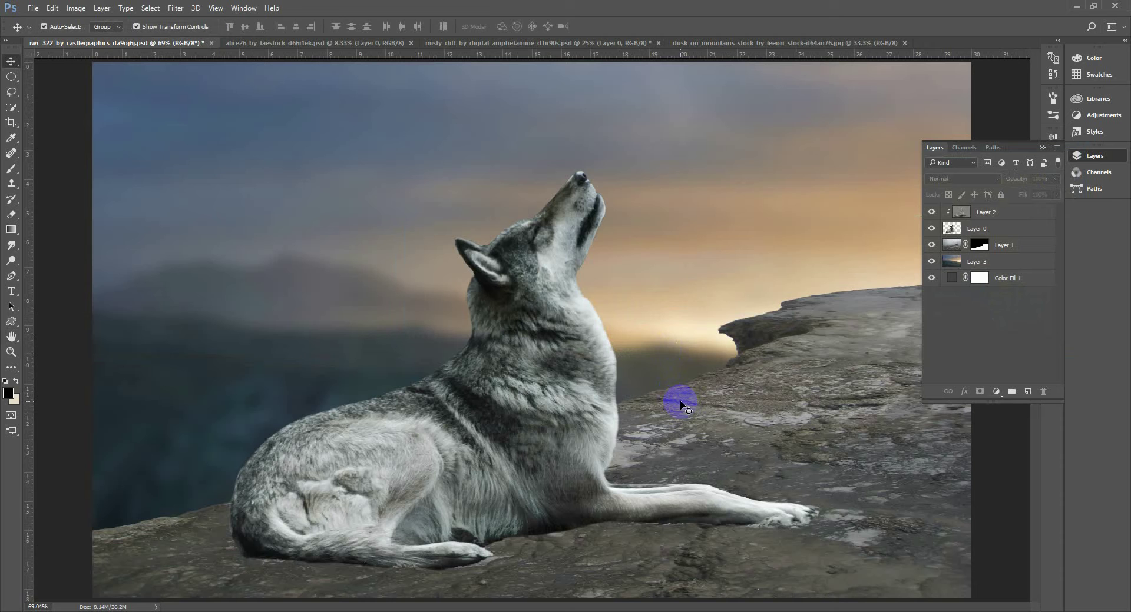
{"action": "left_click_drag", "start_coordinate": [547, 361], "coordinate": [488, 352]}
{"action": "left_click", "coordinate": [660, 391]}
{"action": "left_click", "coordinate": [1013, 278]}
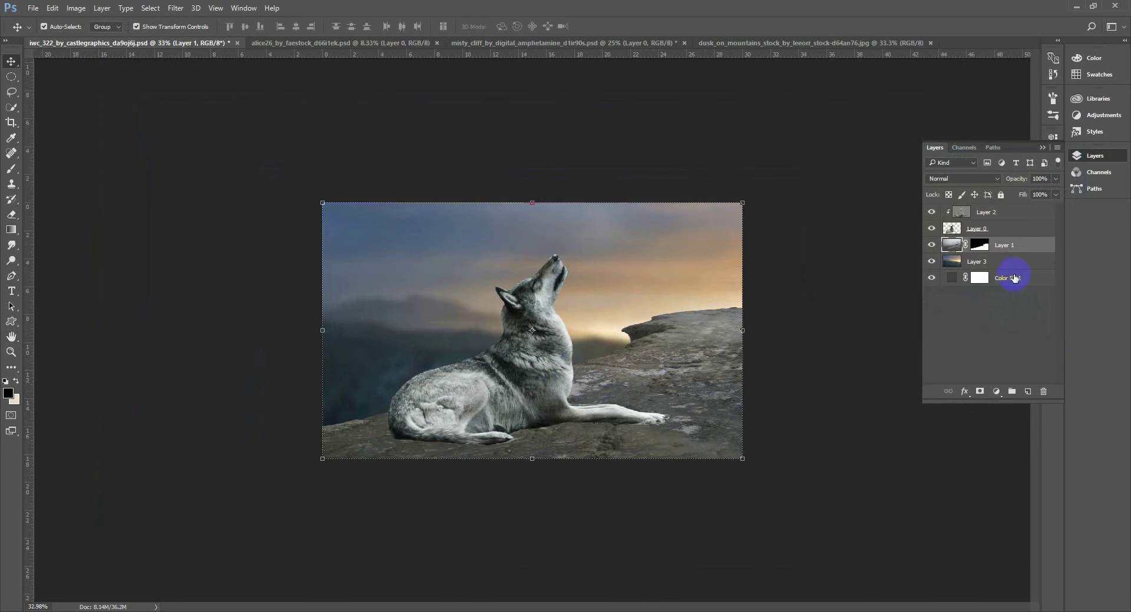
{"action": "right_click", "coordinate": [981, 245]}
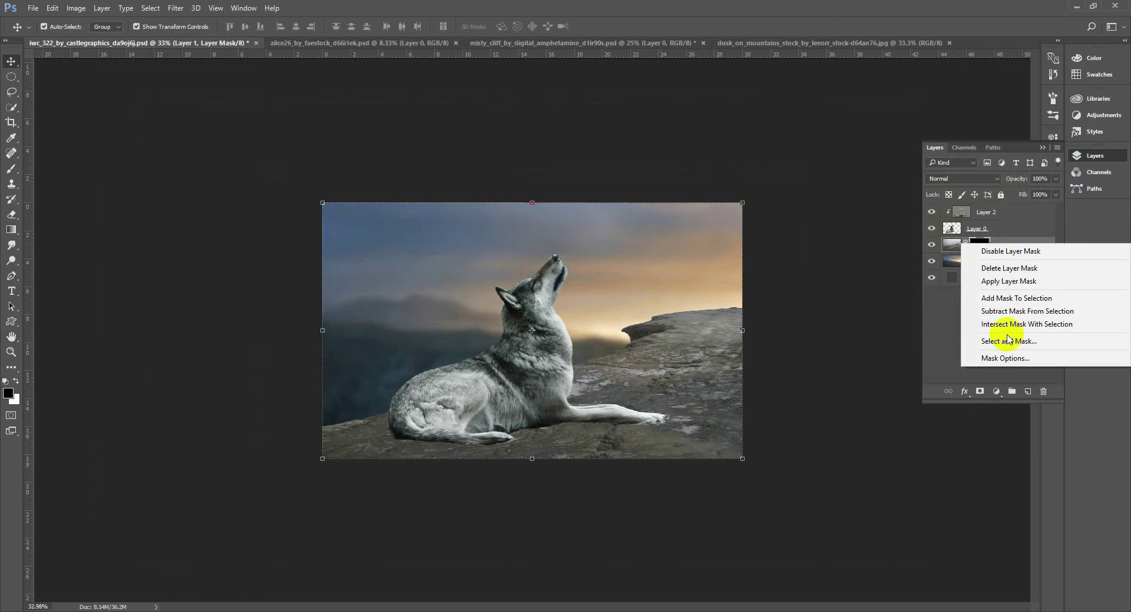
{"action": "left_click", "coordinate": [990, 281]}
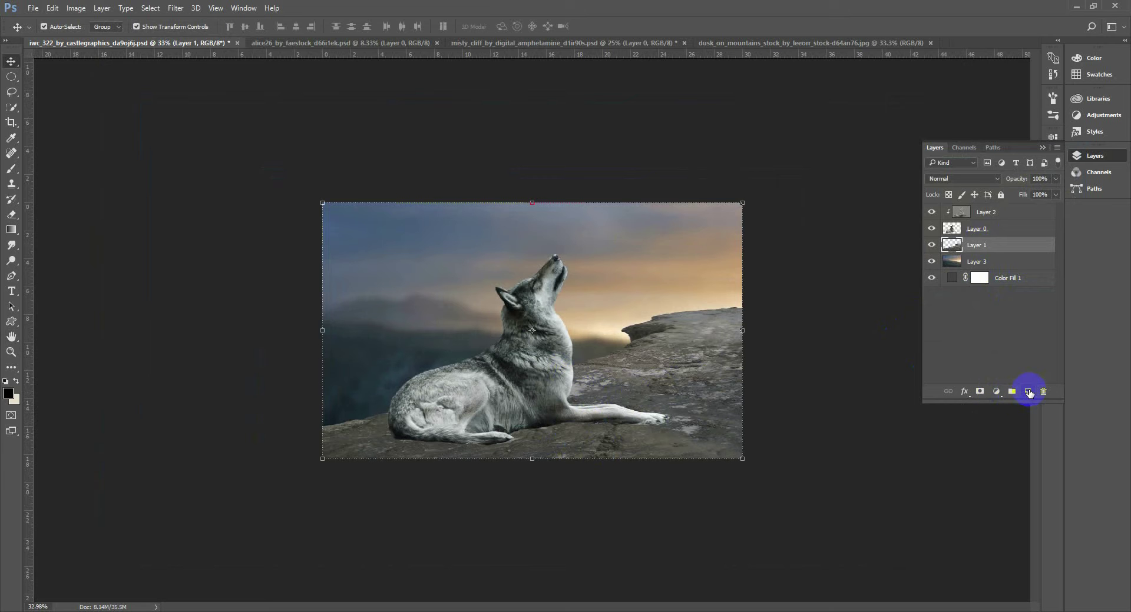
{"action": "left_click_drag", "start_coordinate": [1001, 247], "coordinate": [1027, 392]}
Step: Try to apply a Gaussian Blur to the duplicated cliff layer
{"action": "left_click", "coordinate": [176, 8]}
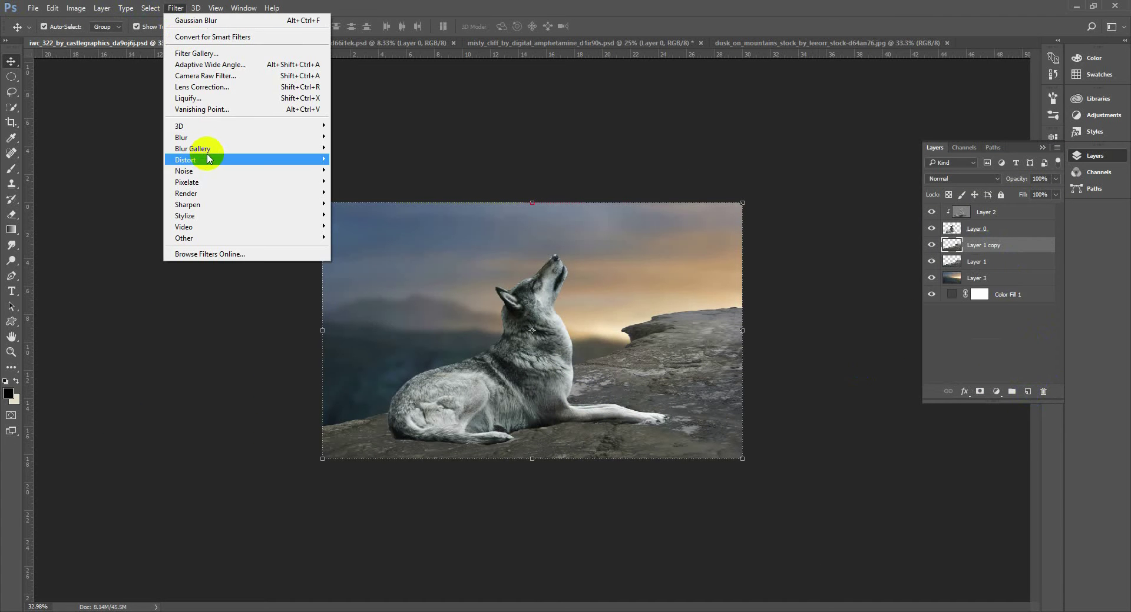
{"action": "mouse_move", "coordinate": [218, 138]}
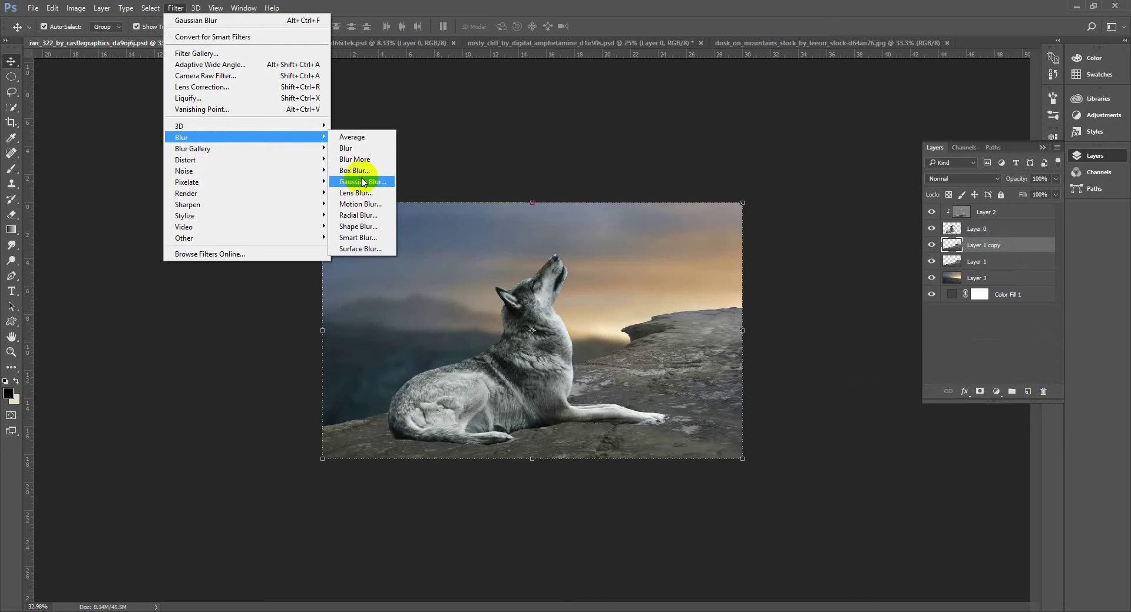
{"action": "left_click", "coordinate": [356, 180]}
{"action": "left_click", "coordinate": [1056, 181]}
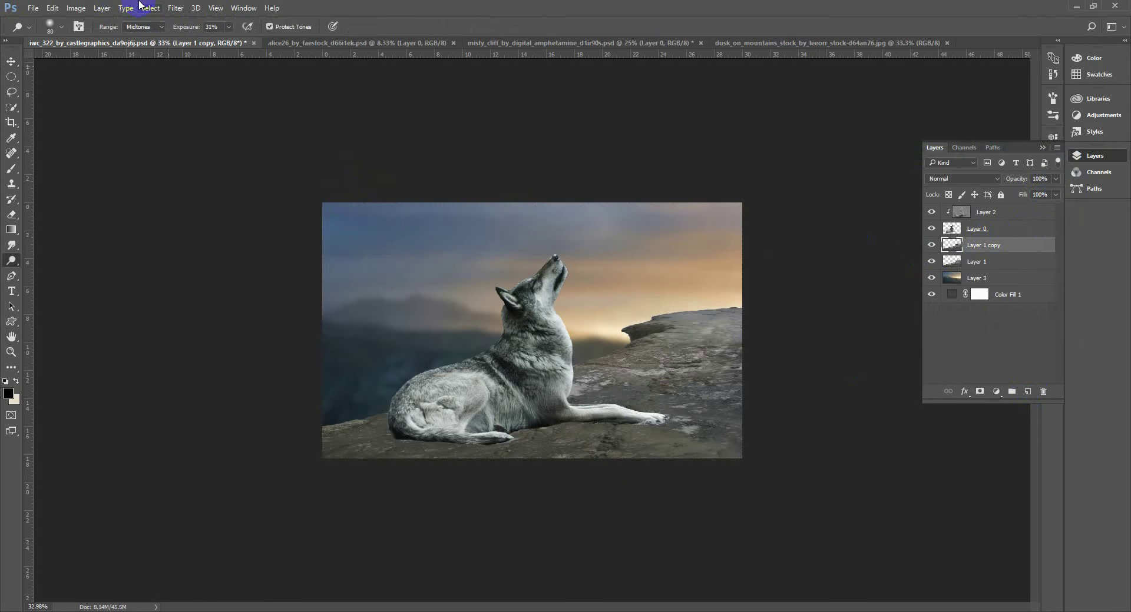
Step: Apply a Gaussian Blur with a 4.1 px radius to the cliff copy
{"action": "left_click", "coordinate": [176, 8]}
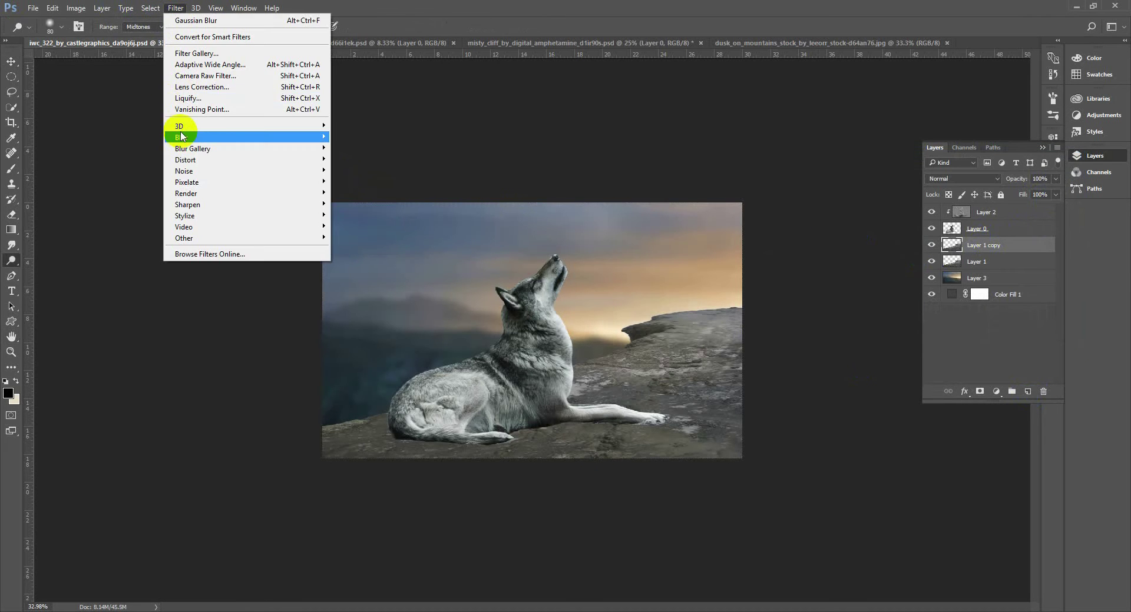
{"action": "mouse_move", "coordinate": [215, 137]}
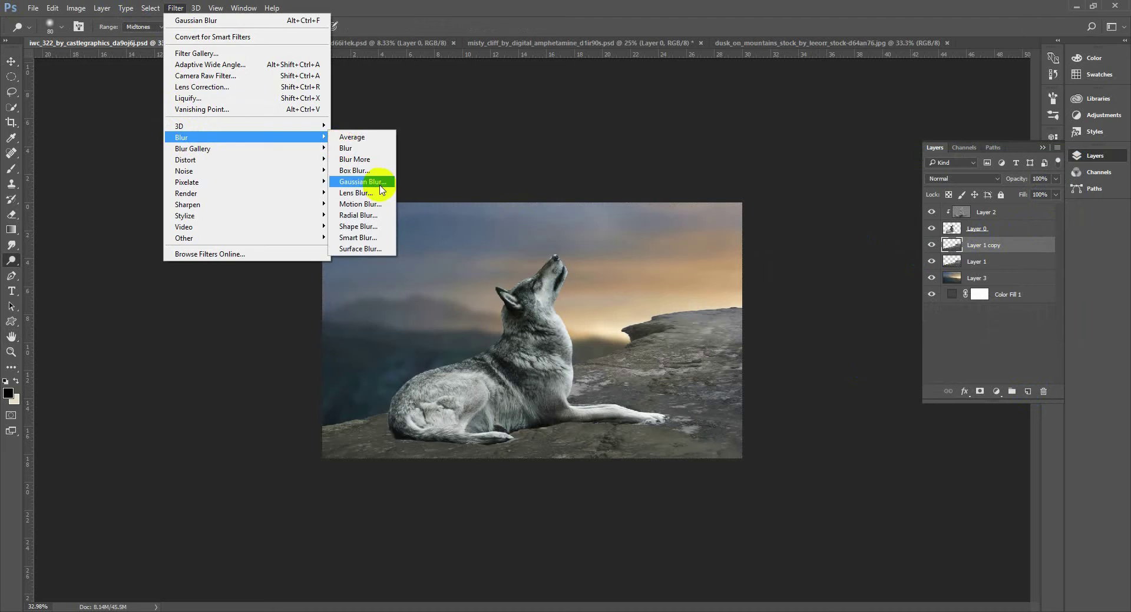
{"action": "left_click", "coordinate": [356, 180]}
{"action": "left_click_drag", "start_coordinate": [935, 340], "coordinate": [933, 340]}
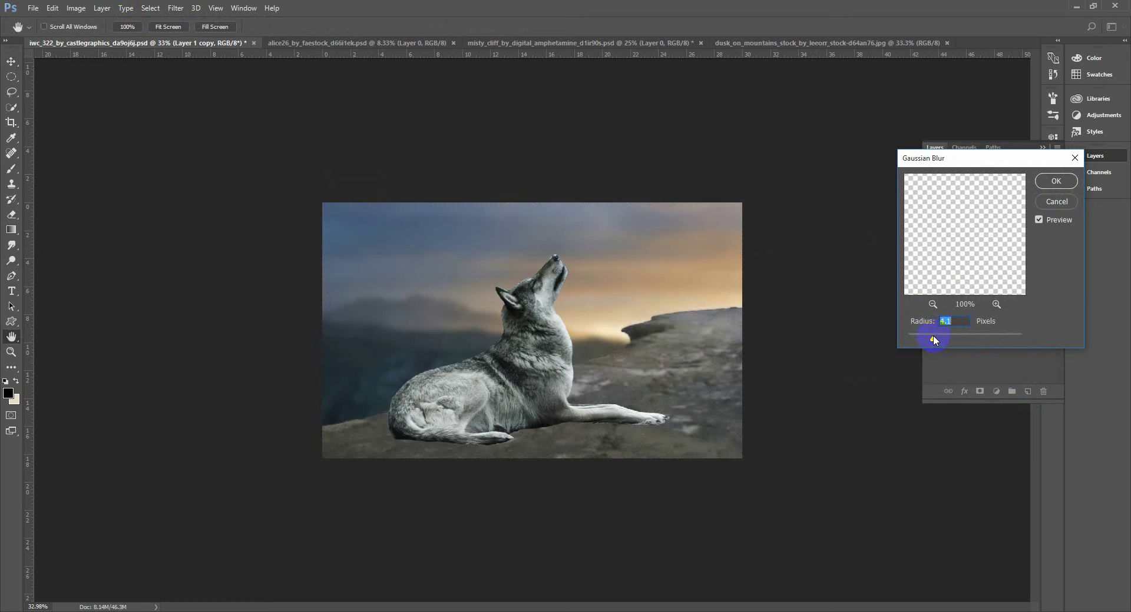
{"action": "left_click", "coordinate": [1059, 181]}
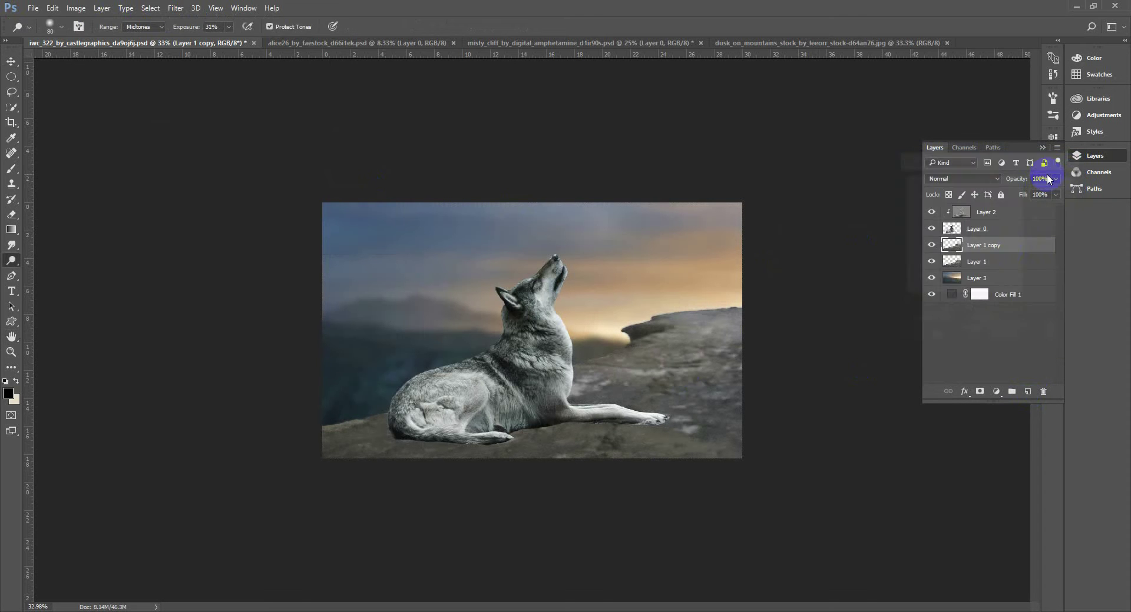
Step: Mask the blurred cliff copy and hide its blur around the wolf with a 1200 px black brush at 70% opacity and 64% flow
{"action": "left_click", "coordinate": [979, 391]}
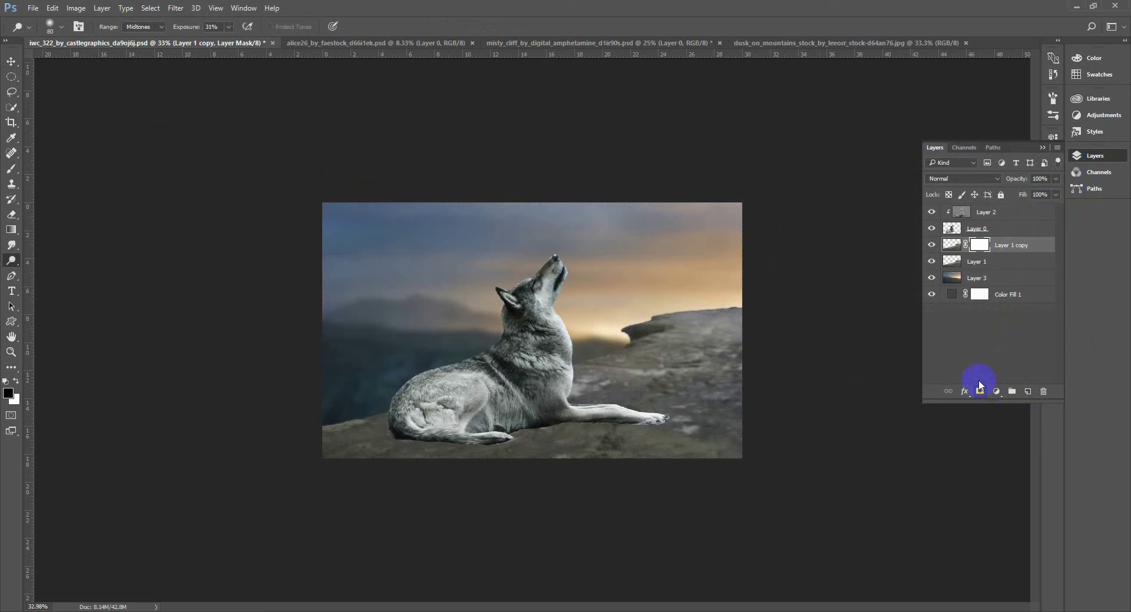
{"action": "left_click", "coordinate": [10, 167]}
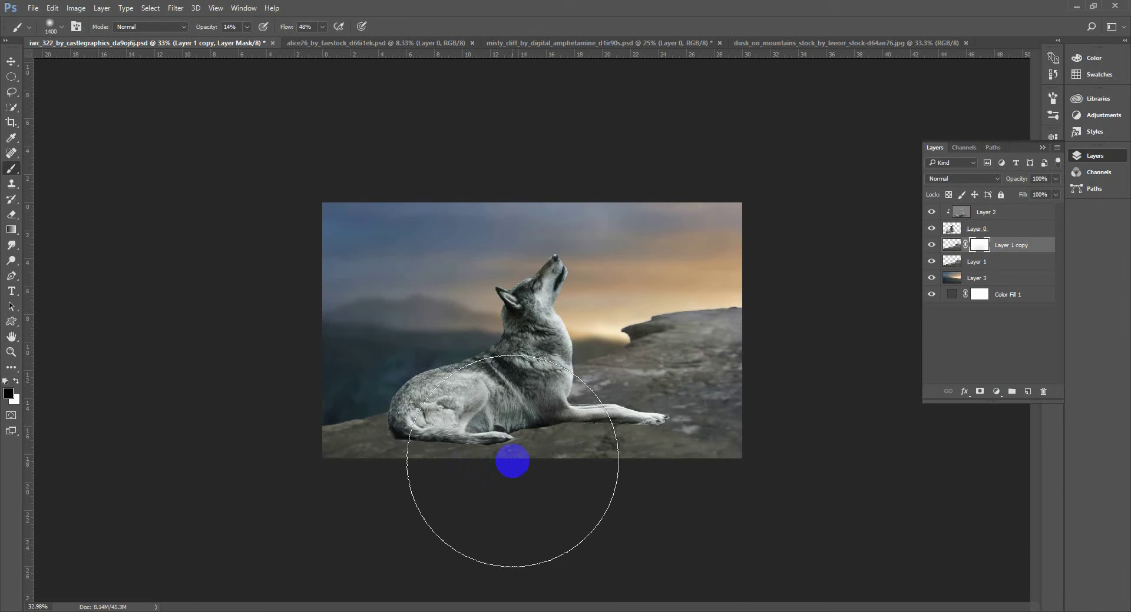
{"action": "key", "text": "ctrl+z"}
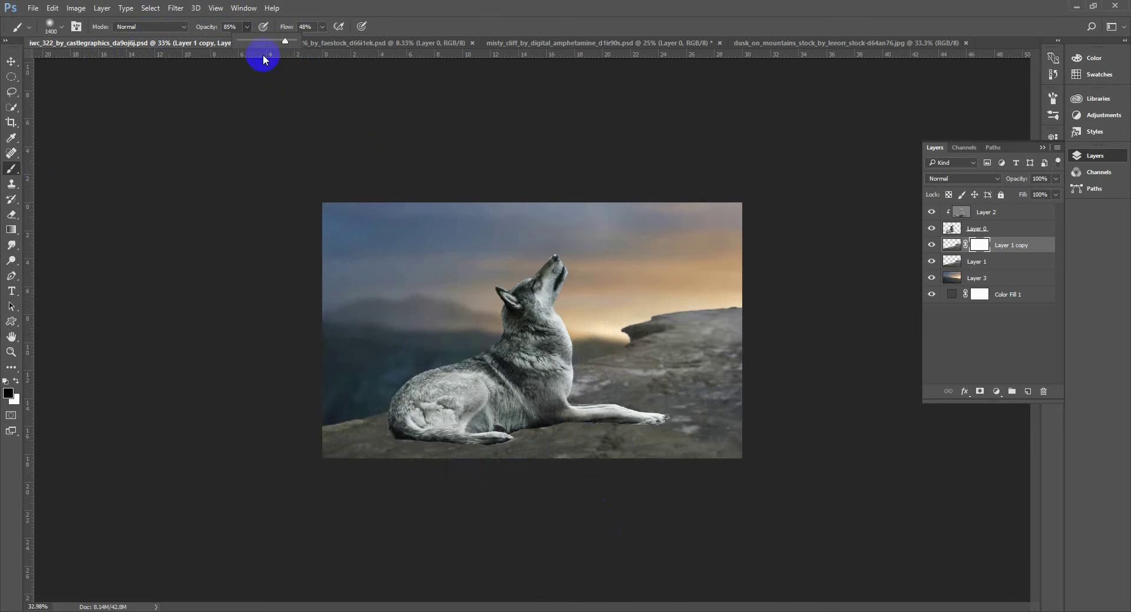
{"action": "left_click_drag", "start_coordinate": [279, 46], "coordinate": [332, 47]}
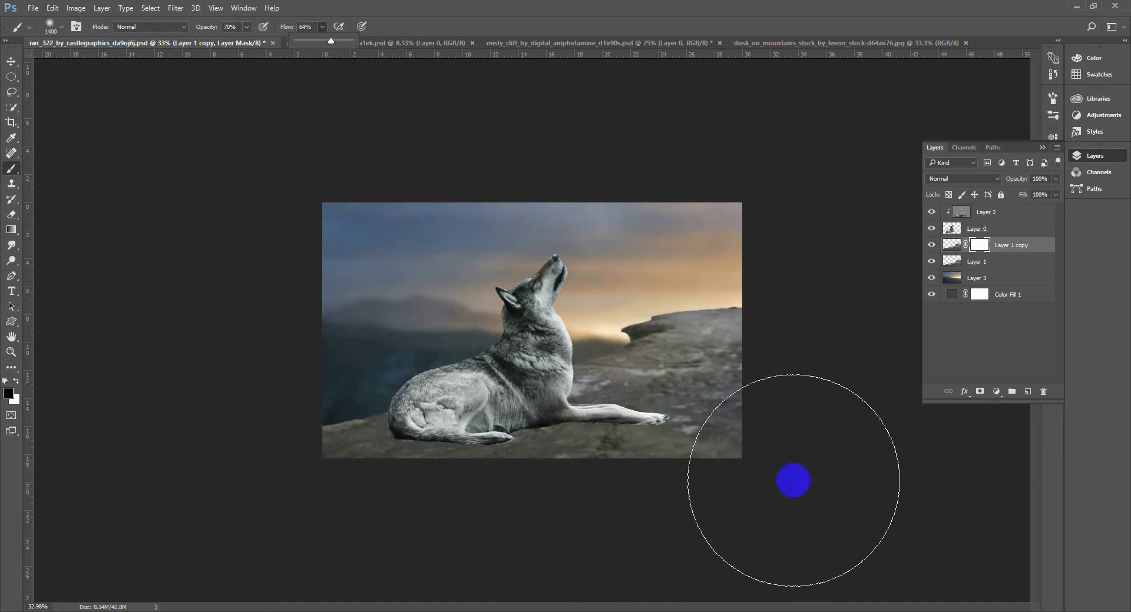
{"action": "key", "text": "bracketleft"}
{"action": "key", "text": "bracketleft"}
{"action": "mouse_move", "coordinate": [602, 424]}
{"action": "left_mouse_down"}
{"action": "mouse_move", "coordinate": [624, 394]}
{"action": "mouse_move", "coordinate": [478, 442]}
{"action": "mouse_move", "coordinate": [594, 430]}
{"action": "mouse_move", "coordinate": [465, 450]}
{"action": "mouse_move", "coordinate": [702, 451]}
{"action": "mouse_move", "coordinate": [712, 473]}
{"action": "mouse_move", "coordinate": [571, 439]}
{"action": "mouse_move", "coordinate": [495, 473]}
{"action": "mouse_move", "coordinate": [528, 469]}
{"action": "mouse_move", "coordinate": [485, 435]}
{"action": "mouse_move", "coordinate": [487, 419]}
{"action": "mouse_move", "coordinate": [513, 445]}
{"action": "mouse_move", "coordinate": [630, 465]}
{"action": "mouse_move", "coordinate": [643, 482]}
{"action": "mouse_move", "coordinate": [601, 381]}
{"action": "mouse_move", "coordinate": [490, 362]}
{"action": "mouse_move", "coordinate": [457, 393]}
{"action": "left_mouse_up"}
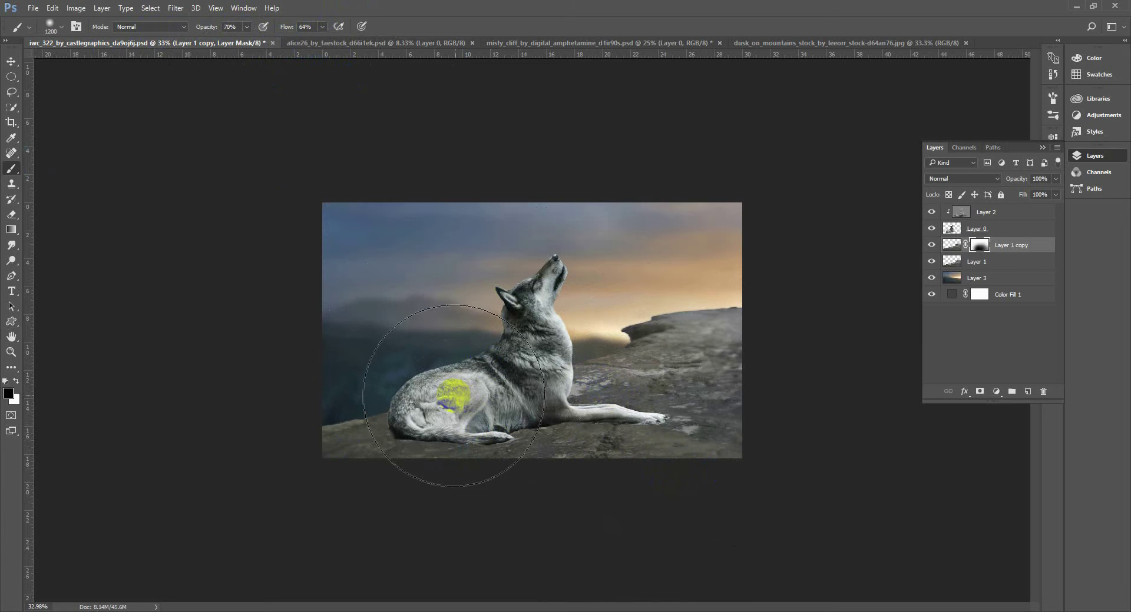
{"action": "key", "text": "alt+space"}
{"action": "right_click", "coordinate": [482, 328]}
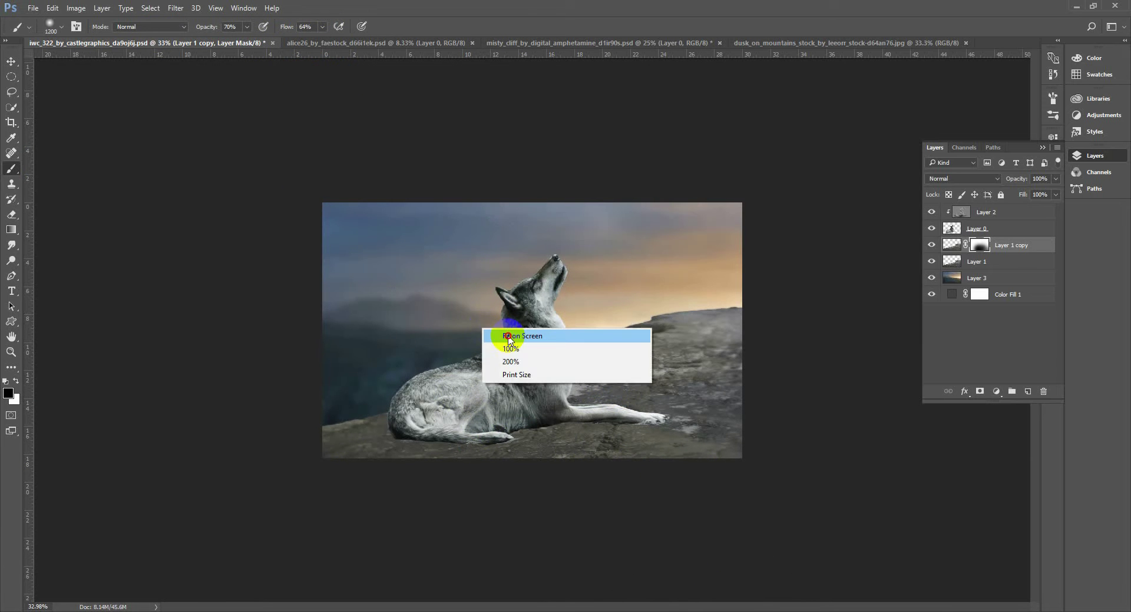
{"action": "left_click", "coordinate": [507, 336]}
{"action": "key", "text": "v"}
{"action": "scroll", "coordinate": [512, 337], "scroll_direction": "down", "scroll_amount": 2}
{"action": "scroll", "coordinate": [512, 337], "scroll_direction": "down", "scroll_amount": 1}
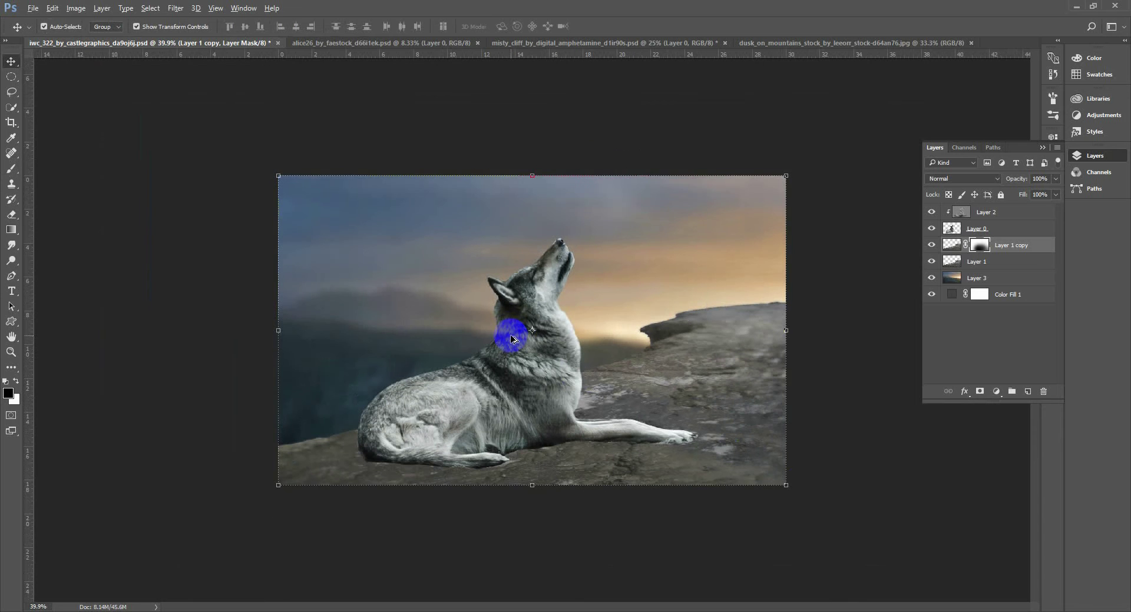
Step: Add a new empty layer directly above the blurred cliff copy
{"action": "left_click", "coordinate": [857, 494]}
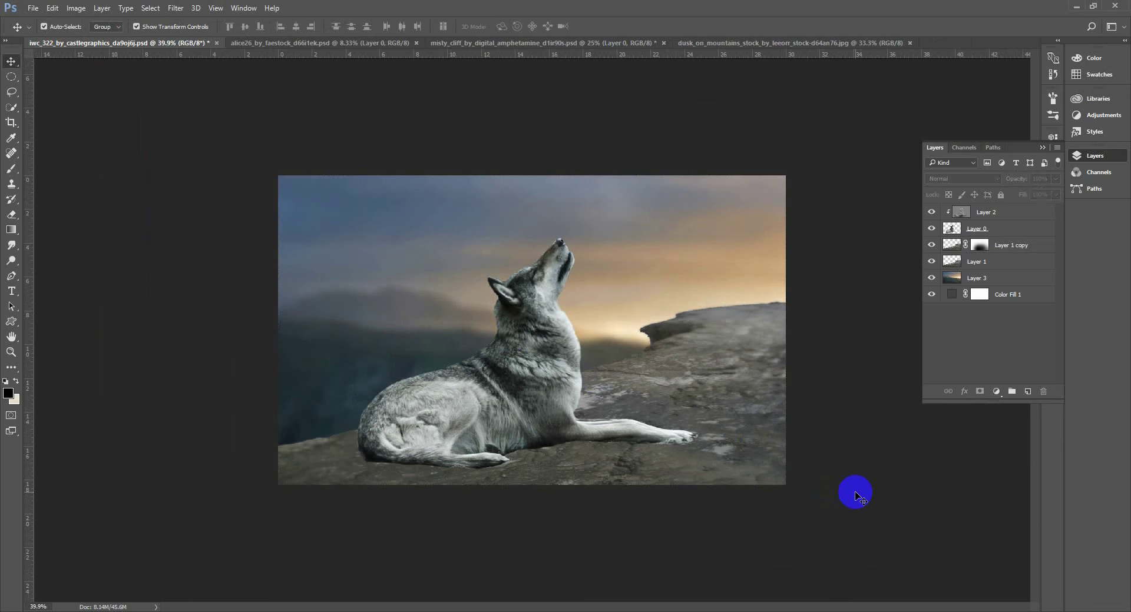
{"action": "left_click", "coordinate": [1025, 245]}
{"action": "left_click", "coordinate": [1026, 393]}
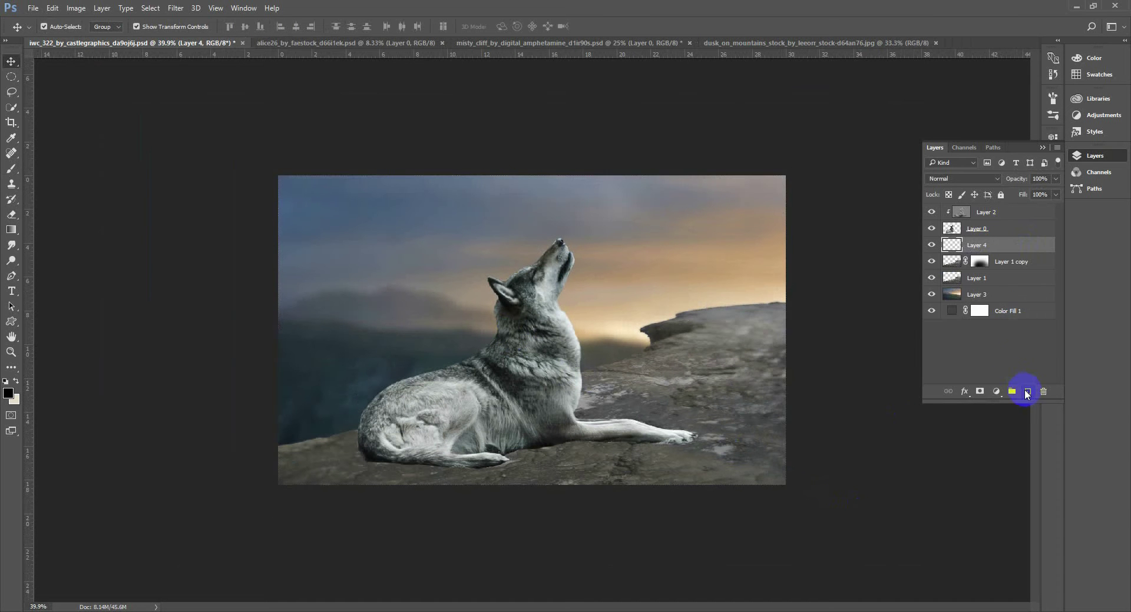
Step: Set up a 400 px soft round brush with 0% hardness and flatten its tip into a horizontal ellipse
{"action": "scroll", "coordinate": [513, 479], "scroll_direction": "up", "scroll_amount": 4}
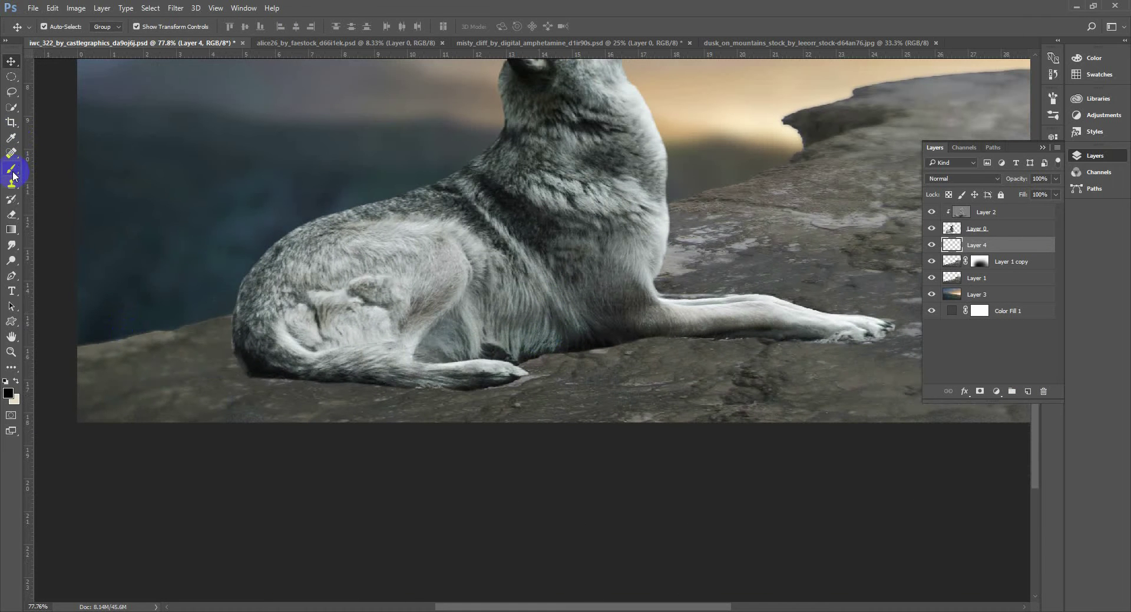
{"action": "left_click", "coordinate": [12, 169]}
{"action": "mouse_move", "coordinate": [378, 383]}
{"action": "left_mouse_down"}
{"action": "mouse_move", "coordinate": [583, 361]}
{"action": "mouse_move", "coordinate": [507, 309]}
{"action": "mouse_move", "coordinate": [436, 324]}
{"action": "left_mouse_up"}
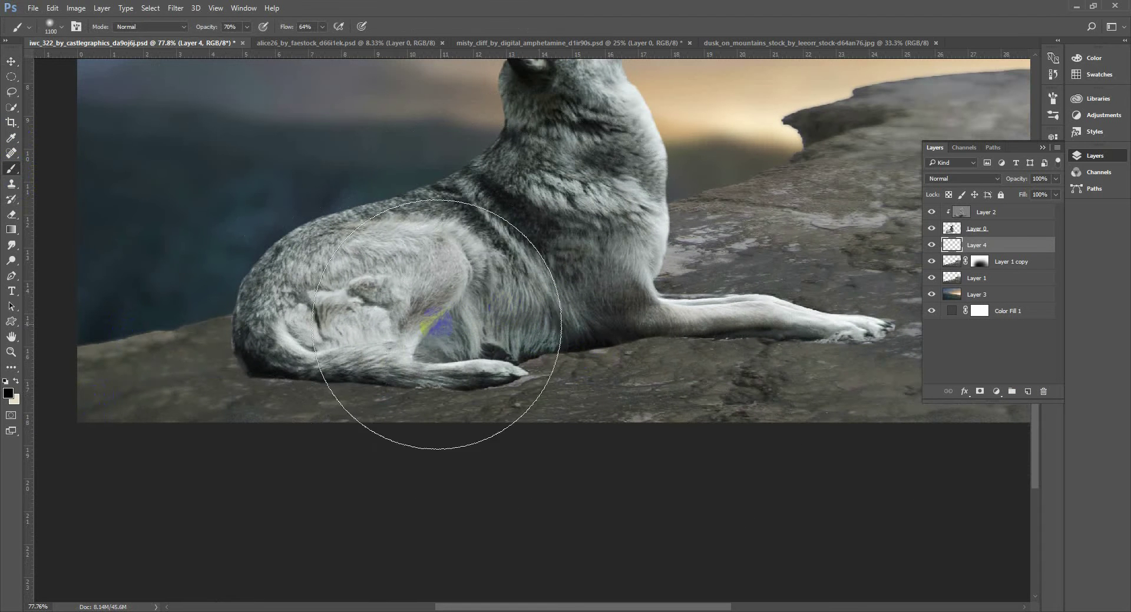
{"action": "key", "text": "bracketleft"}
{"action": "key", "text": "bracketleft"}
{"action": "key", "text": "bracketleft"}
{"action": "key", "text": "bracketleft"}
{"action": "key", "text": "bracketleft"}
{"action": "key", "text": "bracketleft"}
{"action": "key", "text": "bracketleft"}
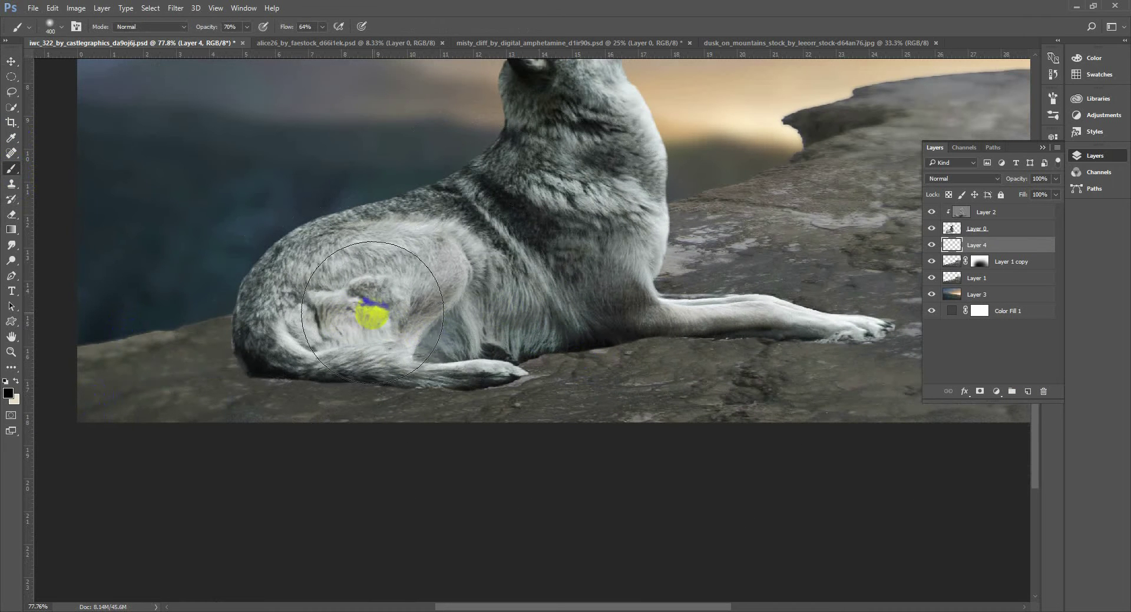
{"action": "right_click", "coordinate": [427, 213]}
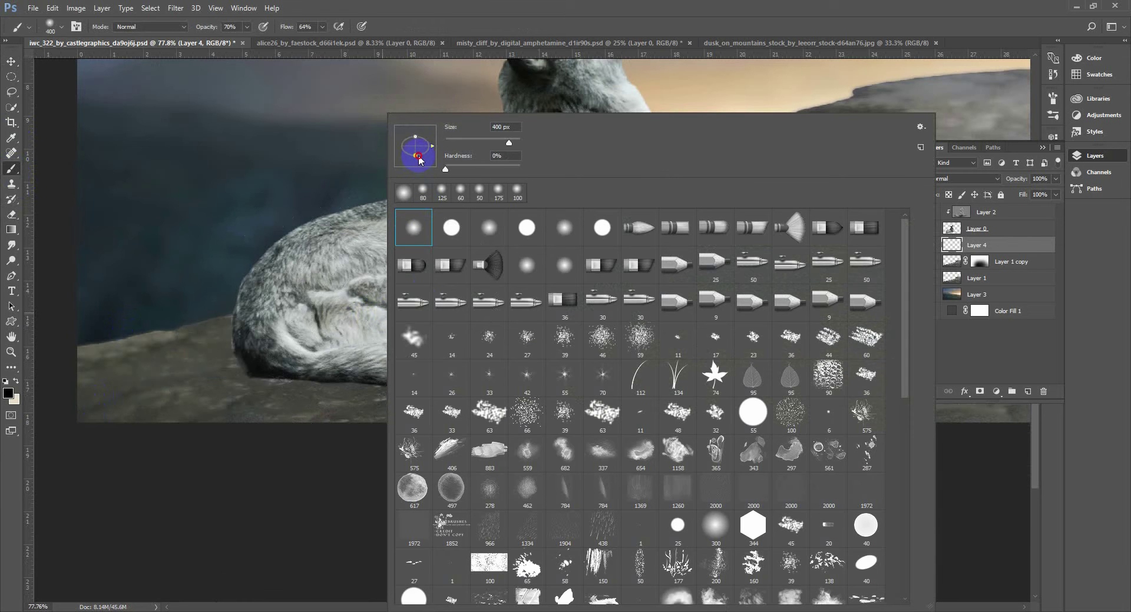
{"action": "left_click", "coordinate": [300, 346]}
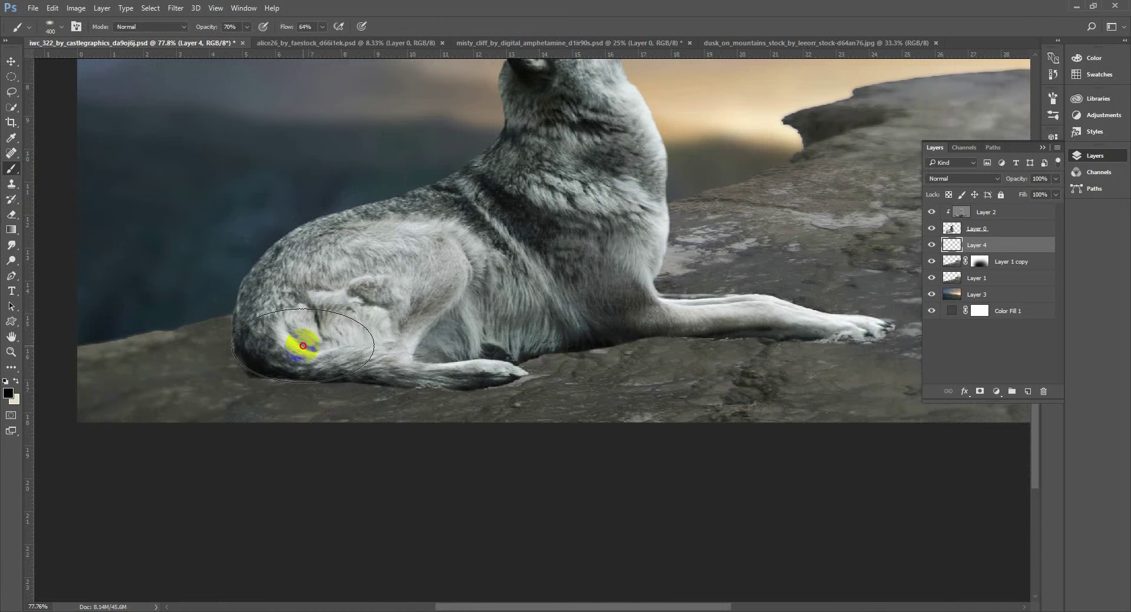
Step: Set the flattened brush to 100% opacity, 68% flow and a 250 px size
{"action": "left_click_drag", "start_coordinate": [390, 340], "coordinate": [371, 343]}
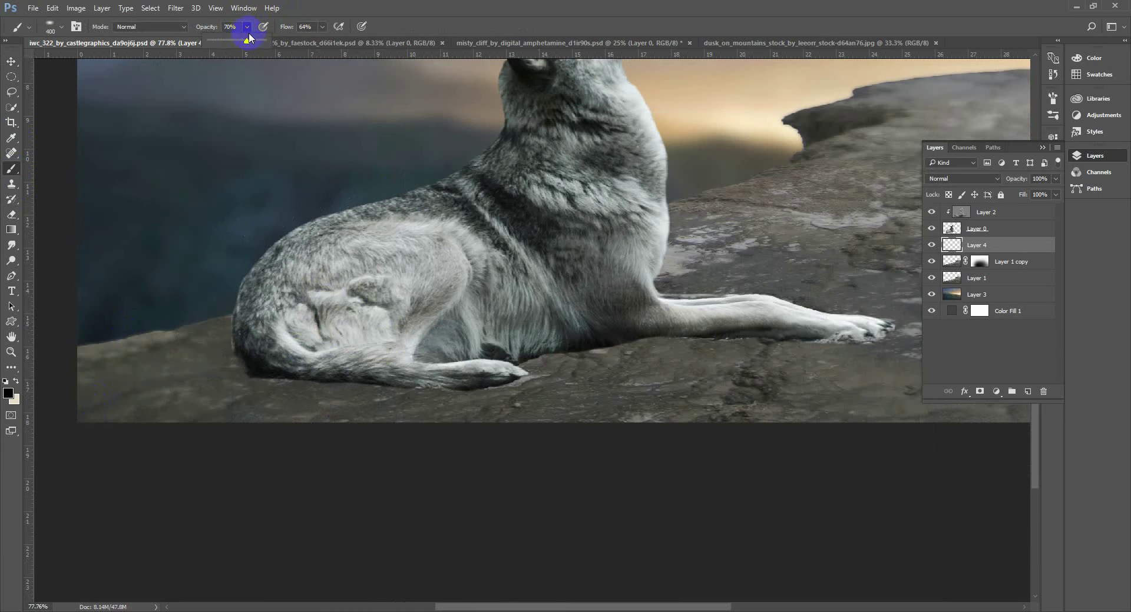
{"action": "left_click_drag", "start_coordinate": [325, 27], "coordinate": [323, 42]}
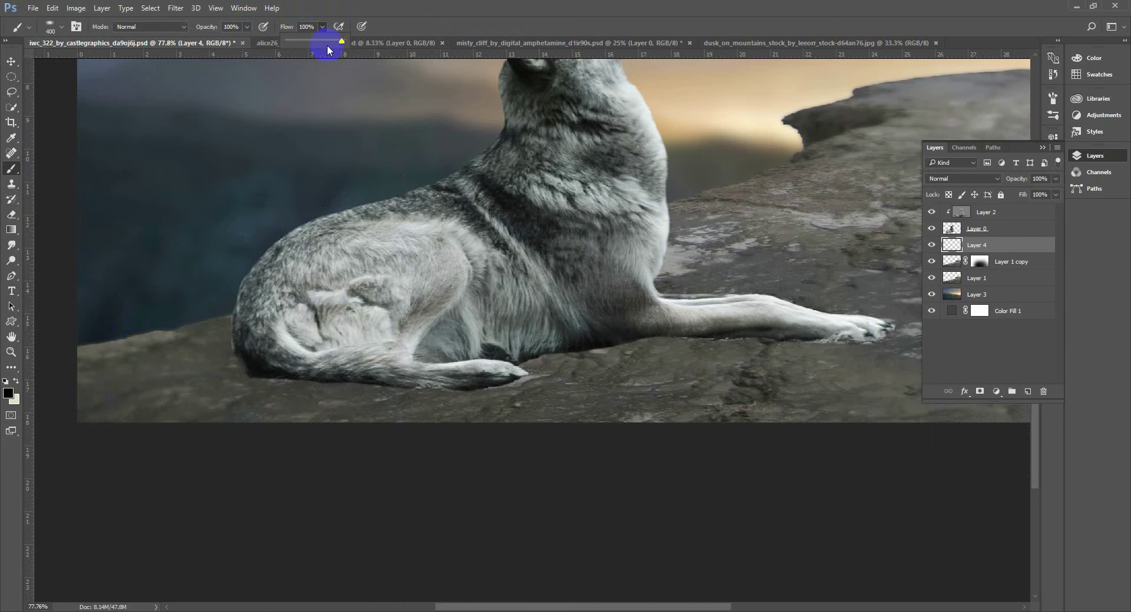
{"action": "left_click", "coordinate": [317, 347]}
{"action": "key", "text": "bracketleft"}
{"action": "key", "text": "bracketleft"}
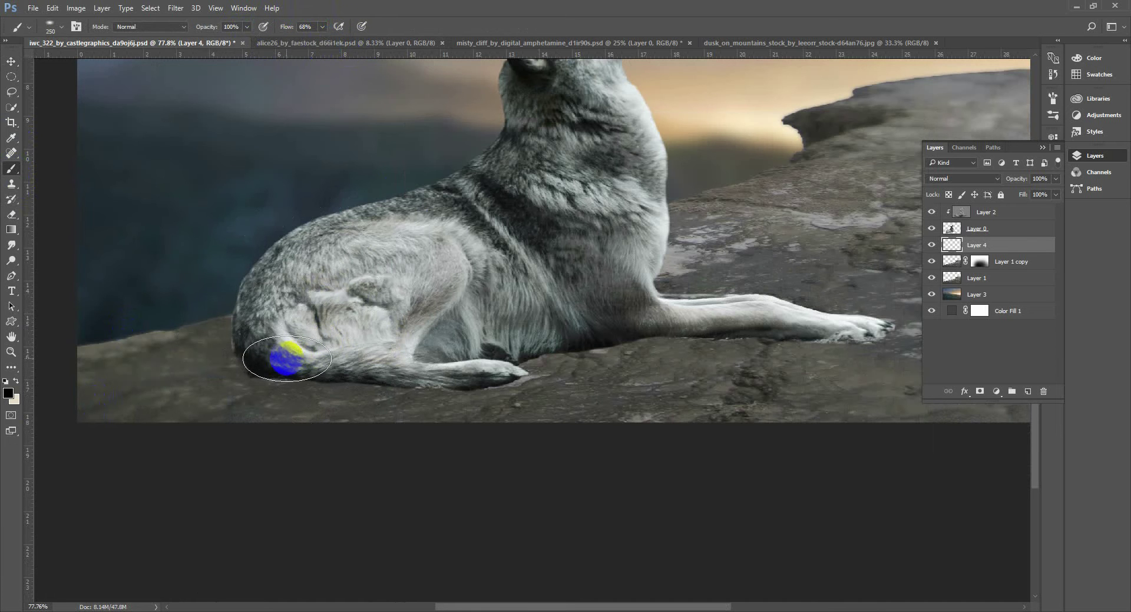
Step: Paint black contact shadows under the wolf's body, tail and front legs, reducing the brush to 125 px near the paws
{"action": "mouse_move", "coordinate": [283, 357]}
{"action": "left_mouse_down"}
{"action": "mouse_move", "coordinate": [473, 370]}
{"action": "mouse_move", "coordinate": [441, 370]}
{"action": "mouse_move", "coordinate": [578, 322]}
{"action": "mouse_move", "coordinate": [798, 323]}
{"action": "mouse_move", "coordinate": [667, 322]}
{"action": "mouse_move", "coordinate": [912, 336]}
{"action": "mouse_move", "coordinate": [818, 383]}
{"action": "mouse_move", "coordinate": [806, 346]}
{"action": "mouse_move", "coordinate": [766, 323]}
{"action": "mouse_move", "coordinate": [733, 325]}
{"action": "left_mouse_up"}
{"action": "key", "text": "bracketright"}
{"action": "key", "text": "bracketleft"}
{"action": "key", "text": "bracketleft"}
{"action": "key", "text": "bracketleft"}
{"action": "mouse_move", "coordinate": [456, 368]}
{"action": "left_mouse_down"}
{"action": "mouse_move", "coordinate": [470, 369]}
{"action": "mouse_move", "coordinate": [383, 371]}
{"action": "mouse_move", "coordinate": [287, 340]}
{"action": "mouse_move", "coordinate": [290, 353]}
{"action": "left_mouse_up"}
{"action": "mouse_move", "coordinate": [595, 329]}
{"action": "left_mouse_down"}
{"action": "mouse_move", "coordinate": [622, 357]}
{"action": "mouse_move", "coordinate": [487, 304]}
{"action": "mouse_move", "coordinate": [609, 237]}
{"action": "mouse_move", "coordinate": [615, 212]}
{"action": "mouse_move", "coordinate": [597, 302]}
{"action": "mouse_move", "coordinate": [862, 329]}
{"action": "mouse_move", "coordinate": [827, 324]}
{"action": "left_mouse_up"}
{"action": "key", "text": "bracketleft"}
{"action": "key", "text": "bracketleft"}
{"action": "key", "text": "bracketleft"}
{"action": "key", "text": "bracketleft"}
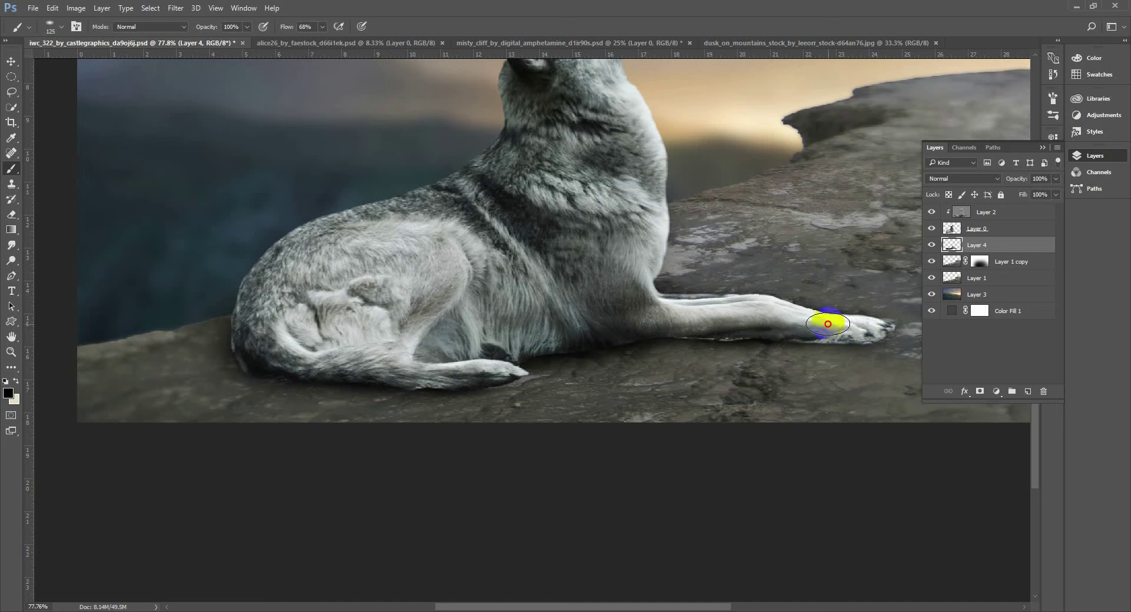
{"action": "right_click", "coordinate": [538, 287]}
{"action": "left_click", "coordinate": [548, 285]}
{"action": "key", "text": "v"}
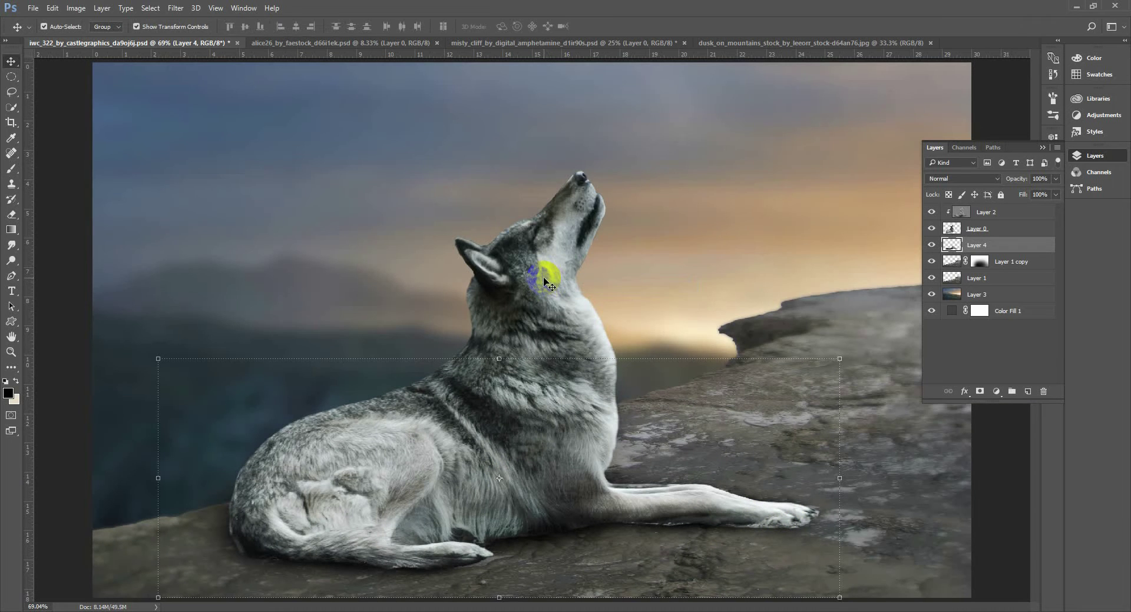
{"action": "scroll", "coordinate": [523, 289], "scroll_direction": "down", "scroll_amount": 2}
{"action": "left_click", "coordinate": [897, 417]}
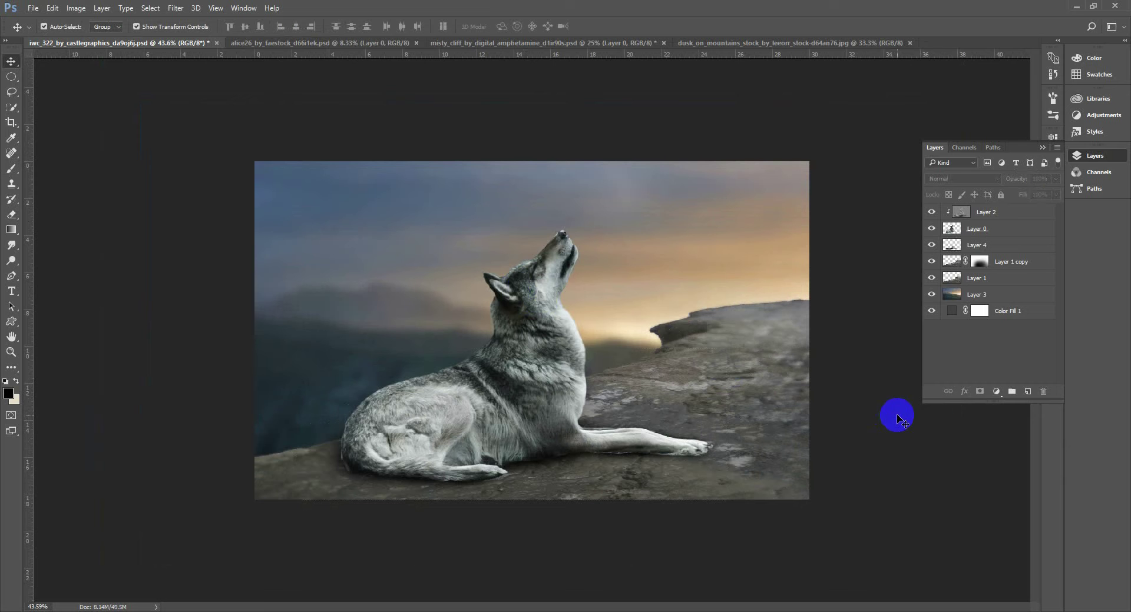
Step: Add a new layer above the dusk background layer and choose the 500 px cloud-textured brush
{"action": "left_click", "coordinate": [1033, 291]}
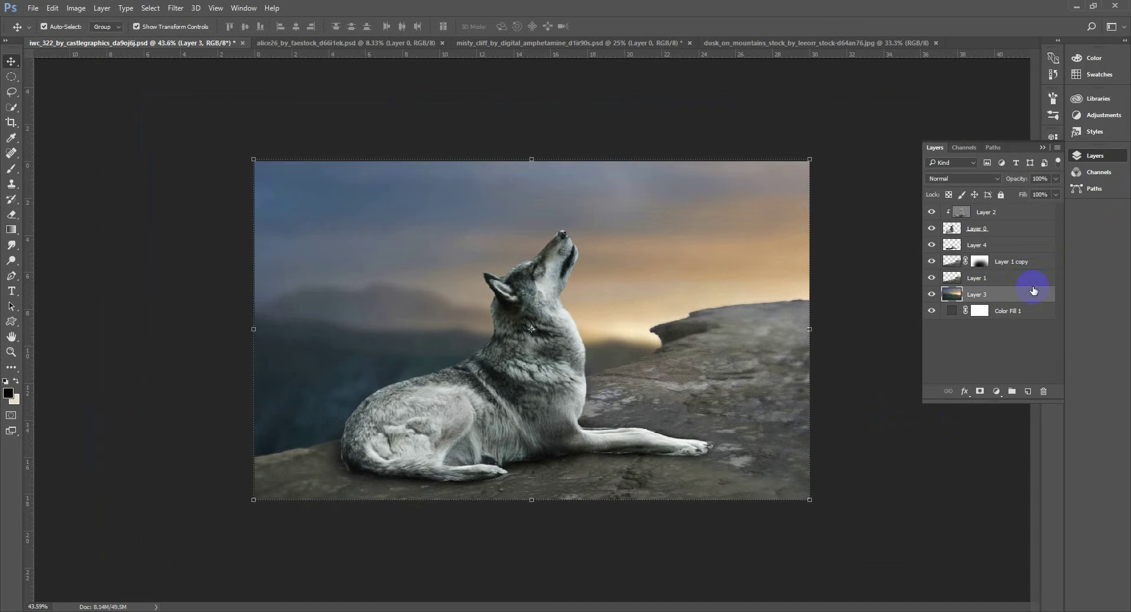
{"action": "left_click", "coordinate": [1025, 389]}
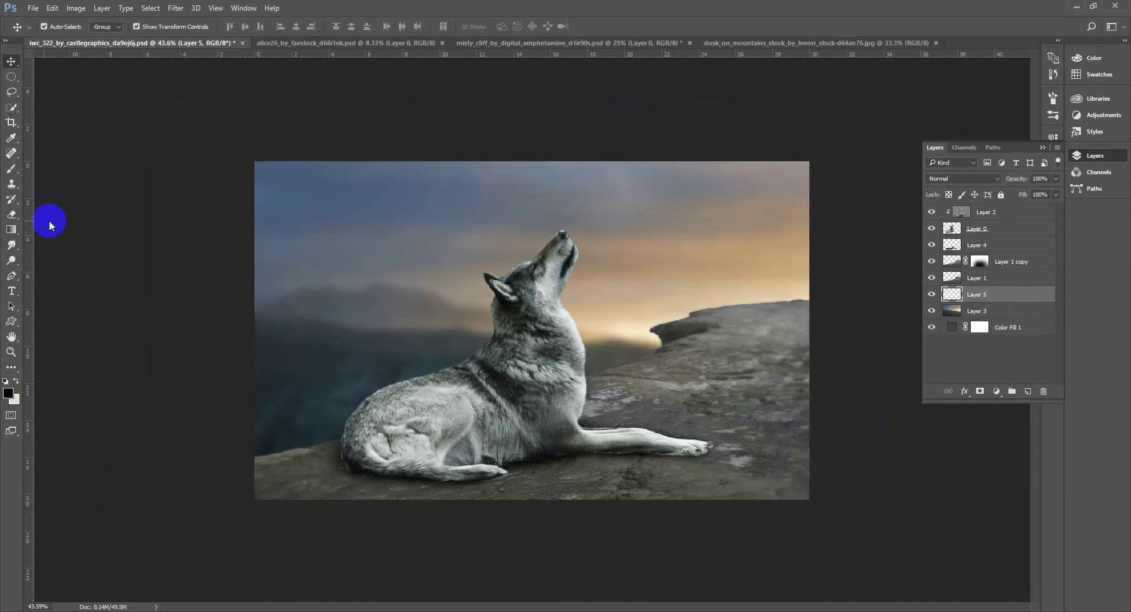
{"action": "left_click", "coordinate": [13, 171]}
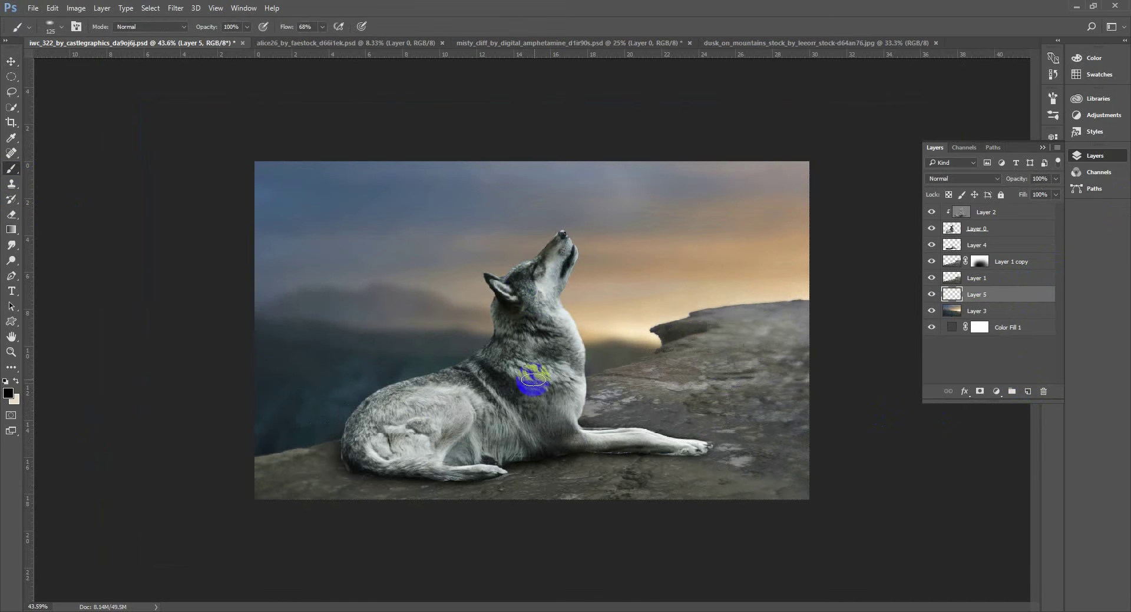
{"action": "left_click", "coordinate": [52, 26]}
{"action": "scroll", "coordinate": [326, 434], "scroll_direction": "down", "scroll_amount": 3}
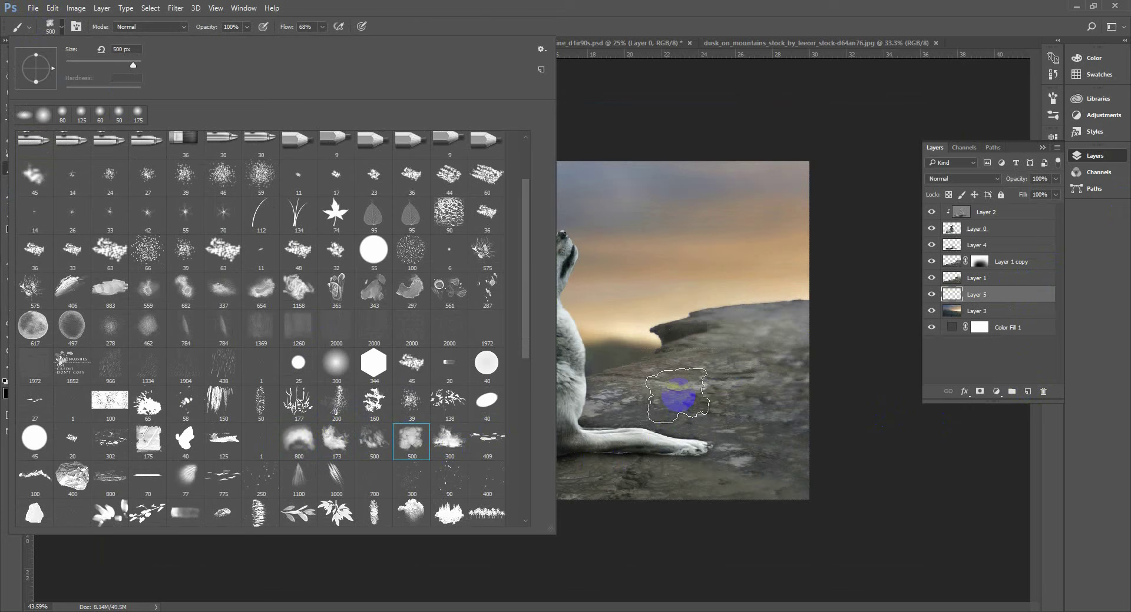
{"action": "left_click", "coordinate": [658, 294]}
{"action": "key", "text": "ctrl+z"}
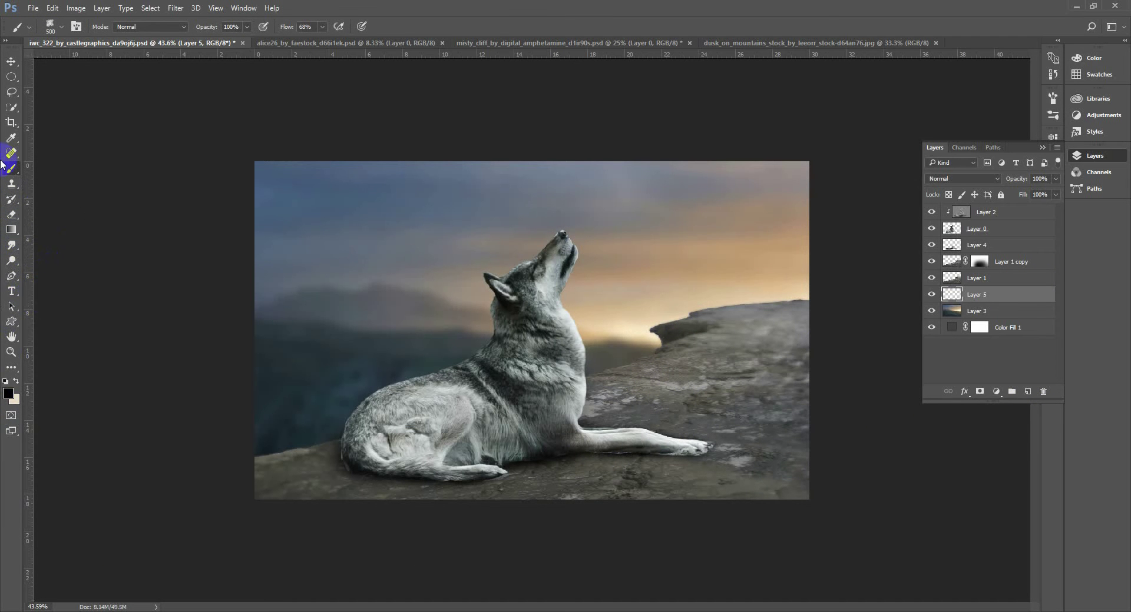
Step: Sample a warm beige from the sky as paint color and set the cloud brush to 900 px, 15% opacity and 30% flow
{"action": "left_click", "coordinate": [12, 139]}
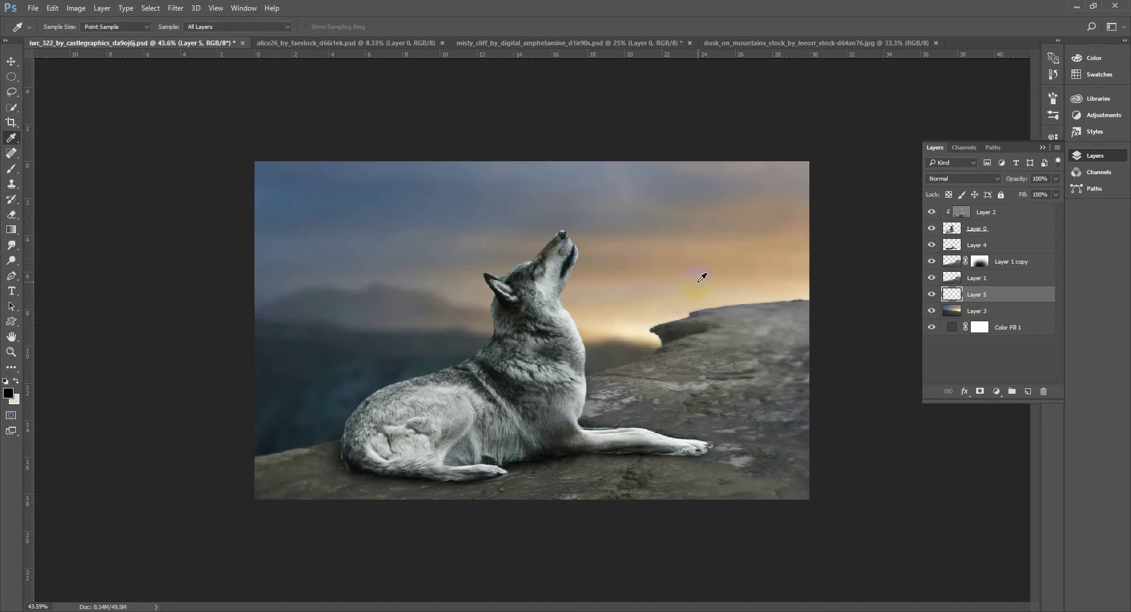
{"action": "left_click", "coordinate": [12, 169]}
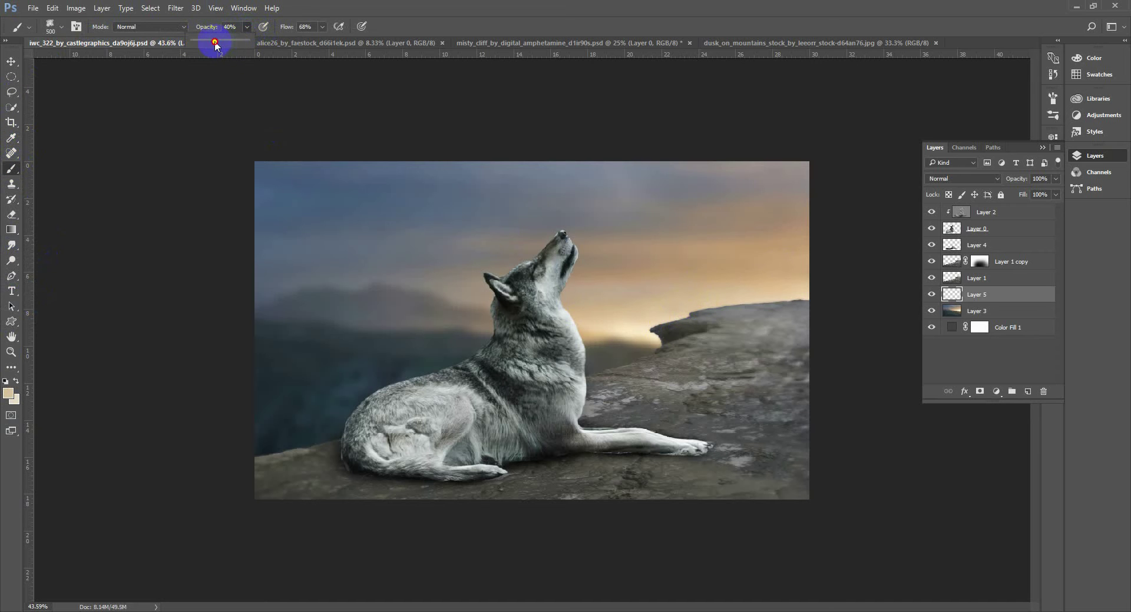
{"action": "left_click", "coordinate": [964, 294]}
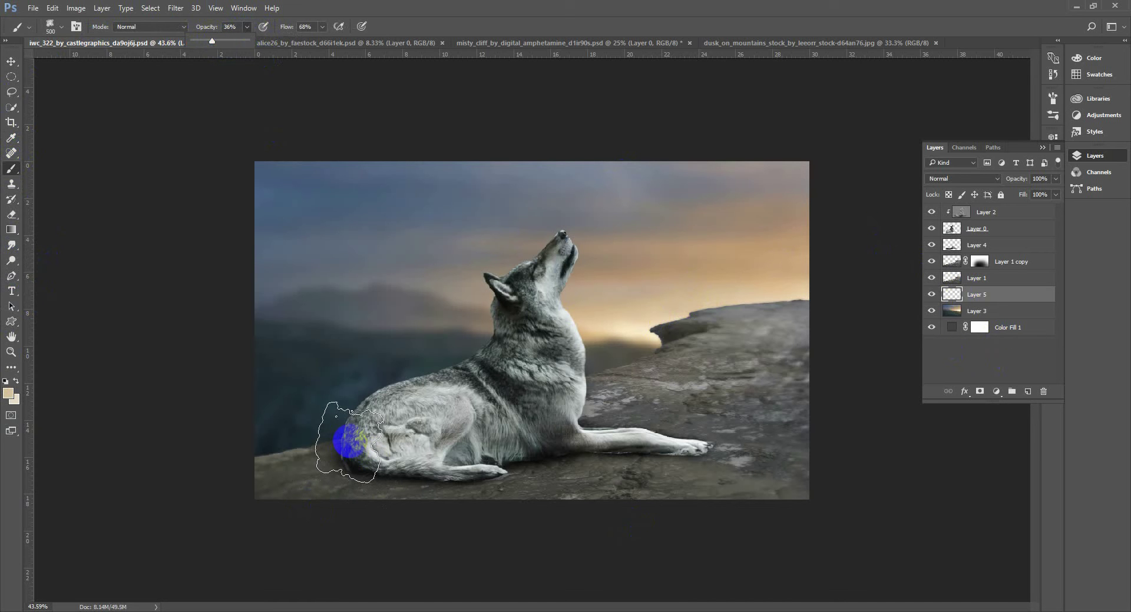
{"action": "key", "text": "bracketright"}
{"action": "key", "text": "bracketright"}
{"action": "key", "text": "bracketright"}
{"action": "key", "text": "bracketright"}
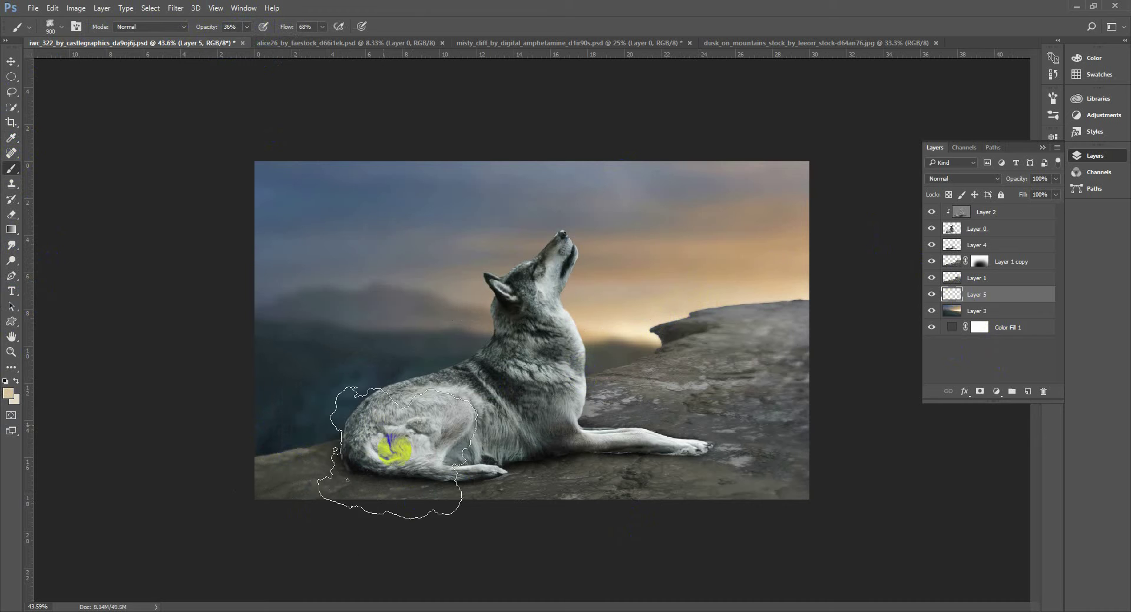
{"action": "left_click", "coordinate": [221, 27]}
{"action": "left_click", "coordinate": [322, 27]}
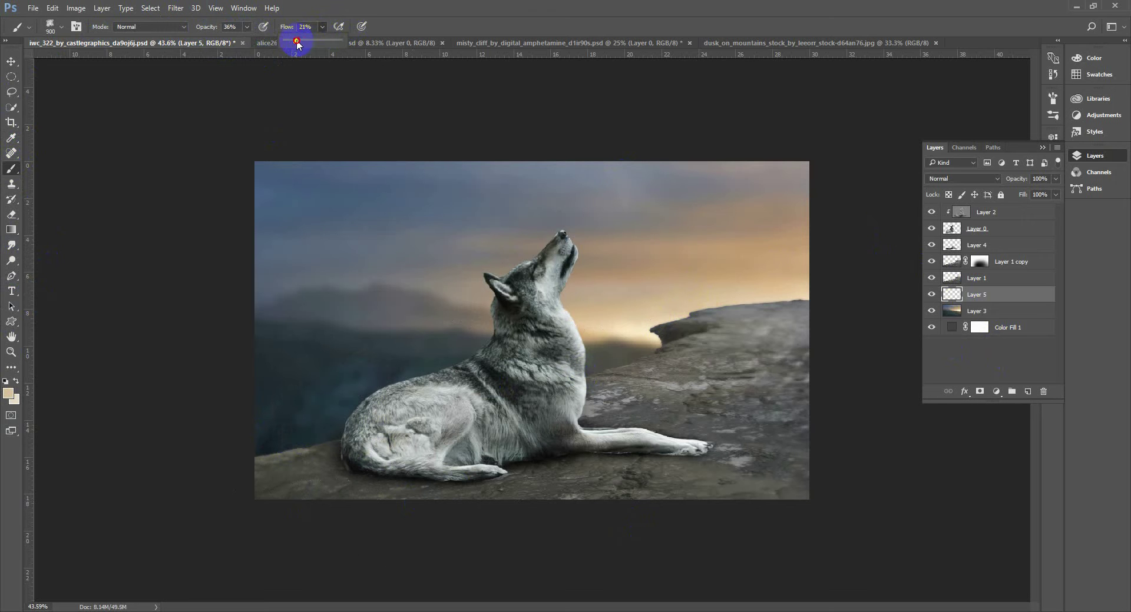
{"action": "left_click", "coordinate": [244, 28]}
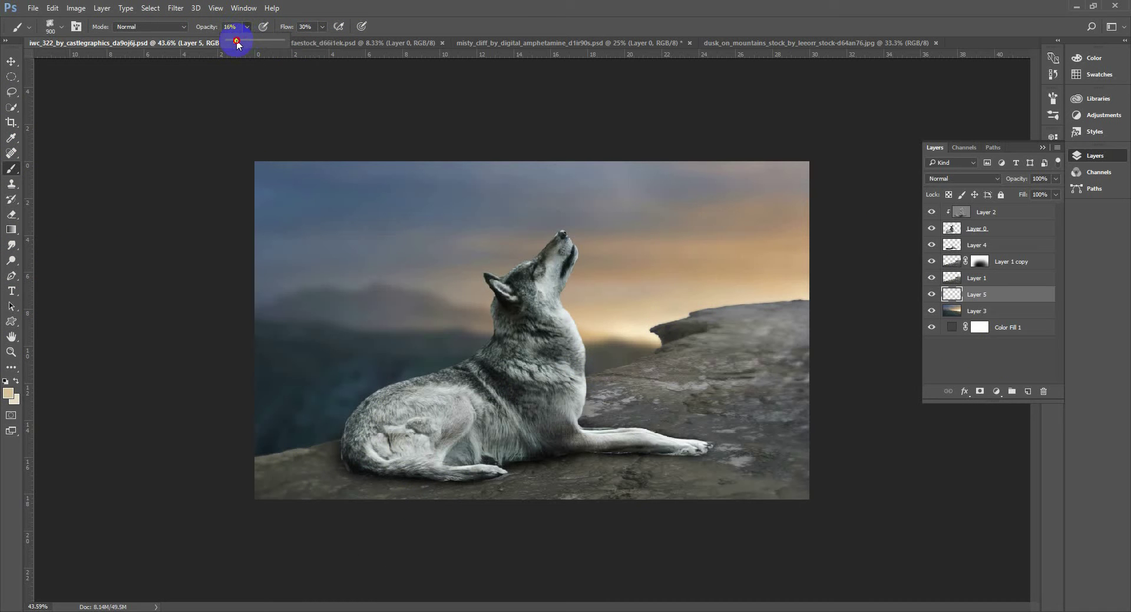
{"action": "left_click_drag", "start_coordinate": [237, 44], "coordinate": [237, 44]}
Step: Paint faint beige mist over the dark mountains behind the wolf and cliff, undoing the last unwanted stroke
{"action": "mouse_move", "coordinate": [328, 522]}
{"action": "left_mouse_down"}
{"action": "mouse_move", "coordinate": [271, 485]}
{"action": "mouse_move", "coordinate": [388, 492]}
{"action": "mouse_move", "coordinate": [279, 467]}
{"action": "mouse_move", "coordinate": [433, 470]}
{"action": "mouse_move", "coordinate": [437, 443]}
{"action": "mouse_move", "coordinate": [403, 442]}
{"action": "mouse_move", "coordinate": [523, 438]}
{"action": "mouse_move", "coordinate": [654, 405]}
{"action": "mouse_move", "coordinate": [640, 412]}
{"action": "mouse_move", "coordinate": [635, 388]}
{"action": "mouse_move", "coordinate": [694, 379]}
{"action": "mouse_move", "coordinate": [685, 371]}
{"action": "mouse_move", "coordinate": [687, 381]}
{"action": "mouse_move", "coordinate": [777, 370]}
{"action": "mouse_move", "coordinate": [703, 353]}
{"action": "mouse_move", "coordinate": [626, 366]}
{"action": "mouse_move", "coordinate": [600, 389]}
{"action": "mouse_move", "coordinate": [652, 365]}
{"action": "mouse_move", "coordinate": [789, 354]}
{"action": "mouse_move", "coordinate": [428, 464]}
{"action": "mouse_move", "coordinate": [333, 465]}
{"action": "mouse_move", "coordinate": [341, 476]}
{"action": "mouse_move", "coordinate": [276, 482]}
{"action": "mouse_move", "coordinate": [450, 457]}
{"action": "mouse_move", "coordinate": [545, 419]}
{"action": "mouse_move", "coordinate": [737, 457]}
{"action": "mouse_move", "coordinate": [715, 393]}
{"action": "left_mouse_up"}
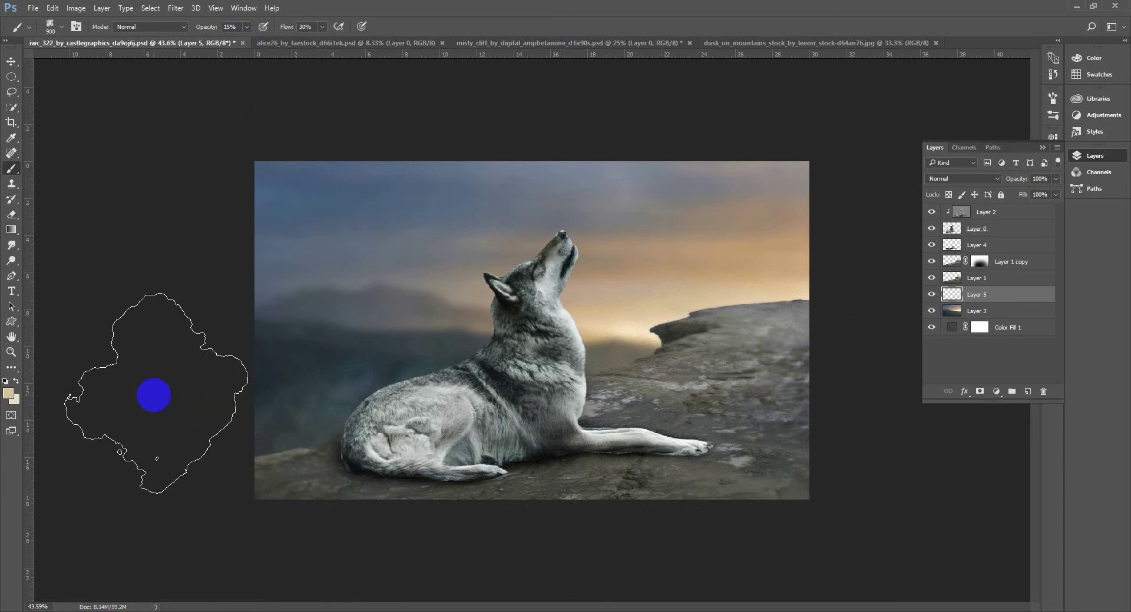
{"action": "mouse_move", "coordinate": [214, 397]}
{"action": "left_mouse_down"}
{"action": "mouse_move", "coordinate": [271, 399]}
{"action": "mouse_move", "coordinate": [338, 437]}
{"action": "mouse_move", "coordinate": [404, 420]}
{"action": "mouse_move", "coordinate": [432, 465]}
{"action": "left_mouse_up"}
{"action": "key", "text": "ctrl+z"}
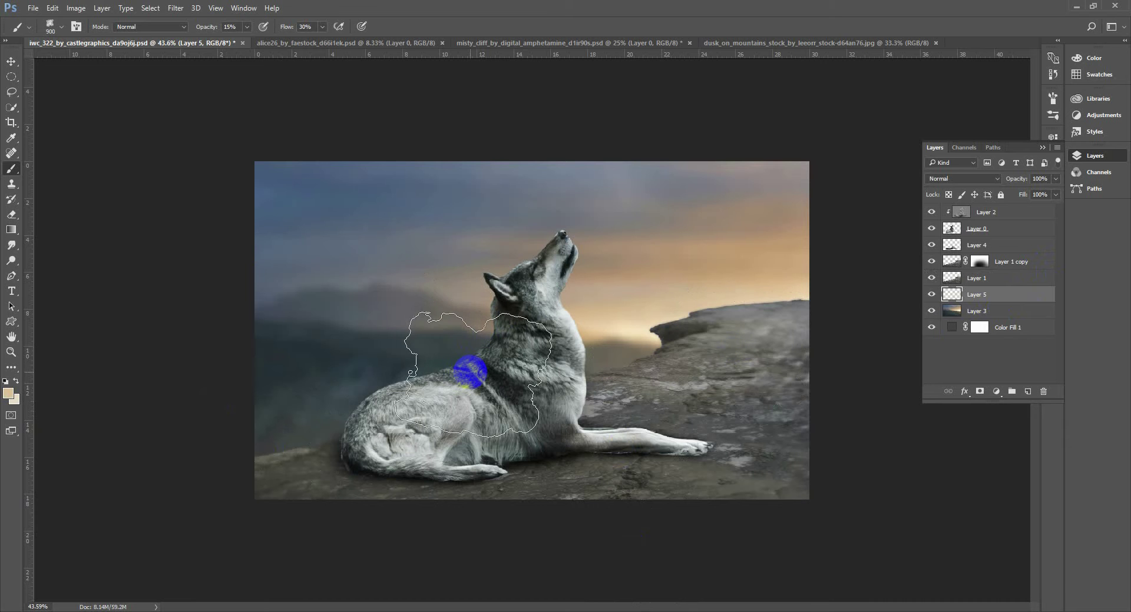
{"action": "right_click", "coordinate": [531, 350]}
{"action": "left_click", "coordinate": [546, 358]}
{"action": "key", "text": "v"}
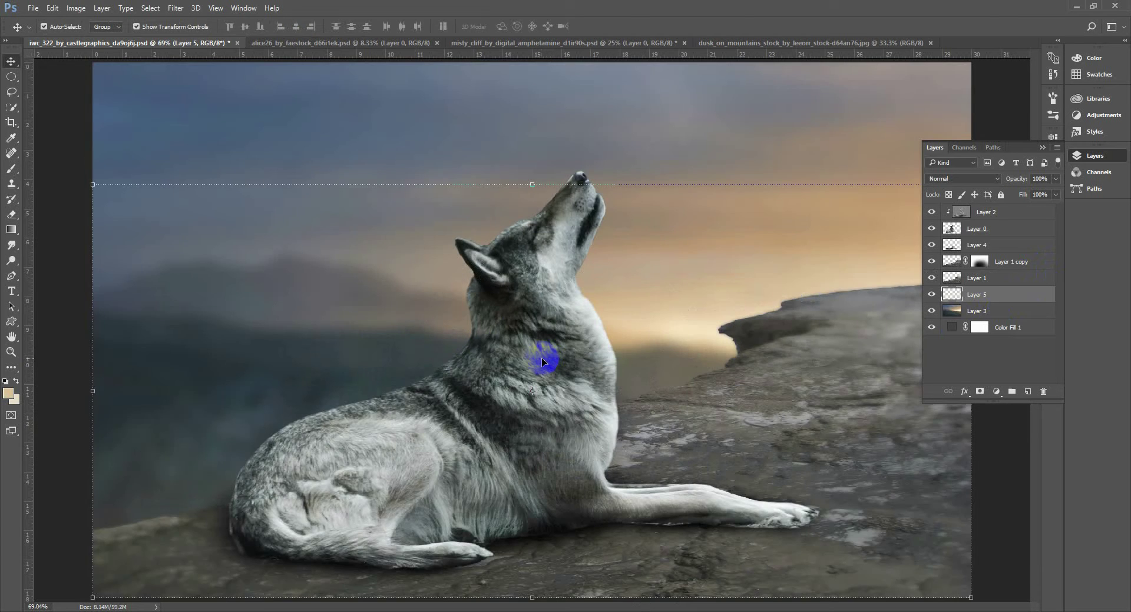
{"action": "scroll", "coordinate": [542, 359], "scroll_direction": "down", "scroll_amount": 4}
{"action": "left_click", "coordinate": [795, 197]}
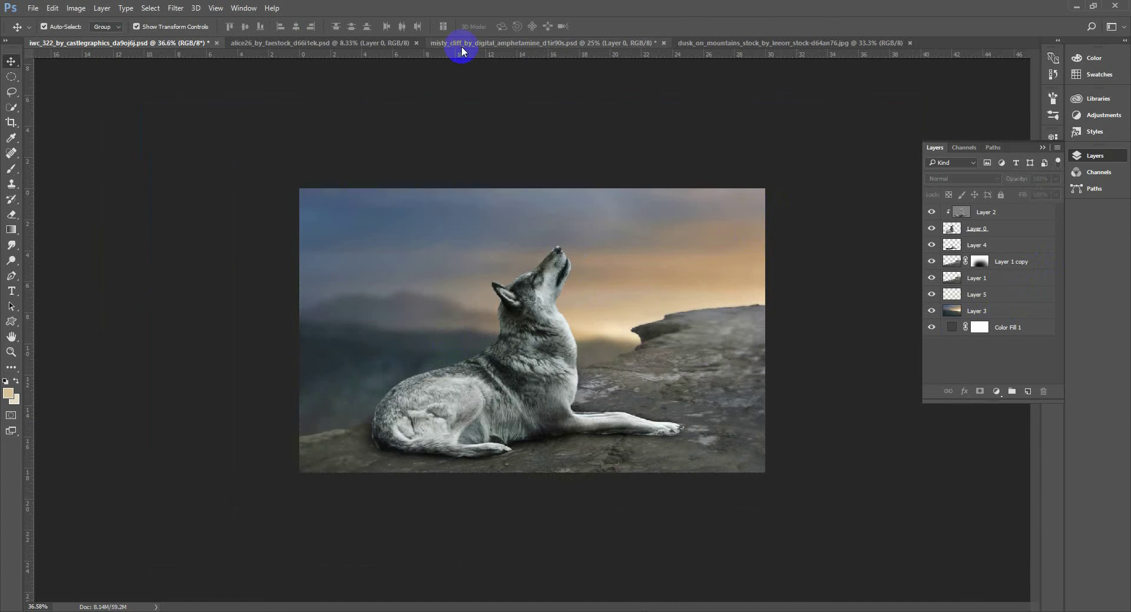
Step: Copy the girl cutout layer from the alice26_by_faestock document into the wolf composite
{"action": "left_click", "coordinate": [348, 47]}
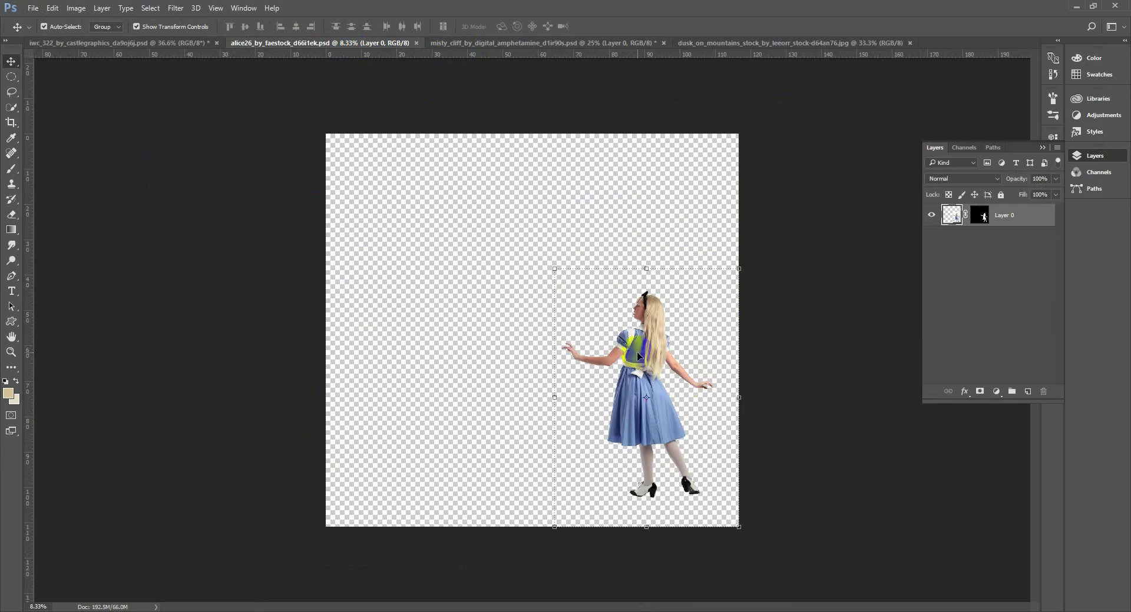
{"action": "left_click_drag", "start_coordinate": [633, 203], "coordinate": [450, 273]}
{"action": "left_click", "coordinate": [628, 272]}
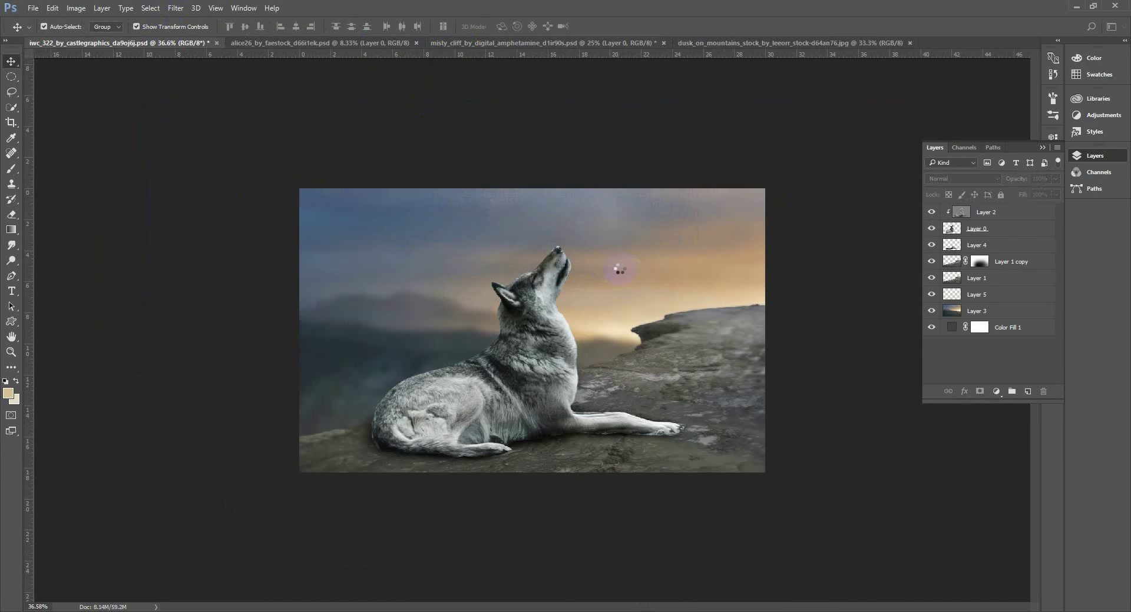
Step: Scale the girl cutout to 24.28% and place her on the rock in front of the wolf
{"action": "scroll", "coordinate": [626, 264], "scroll_direction": "down", "scroll_amount": 2}
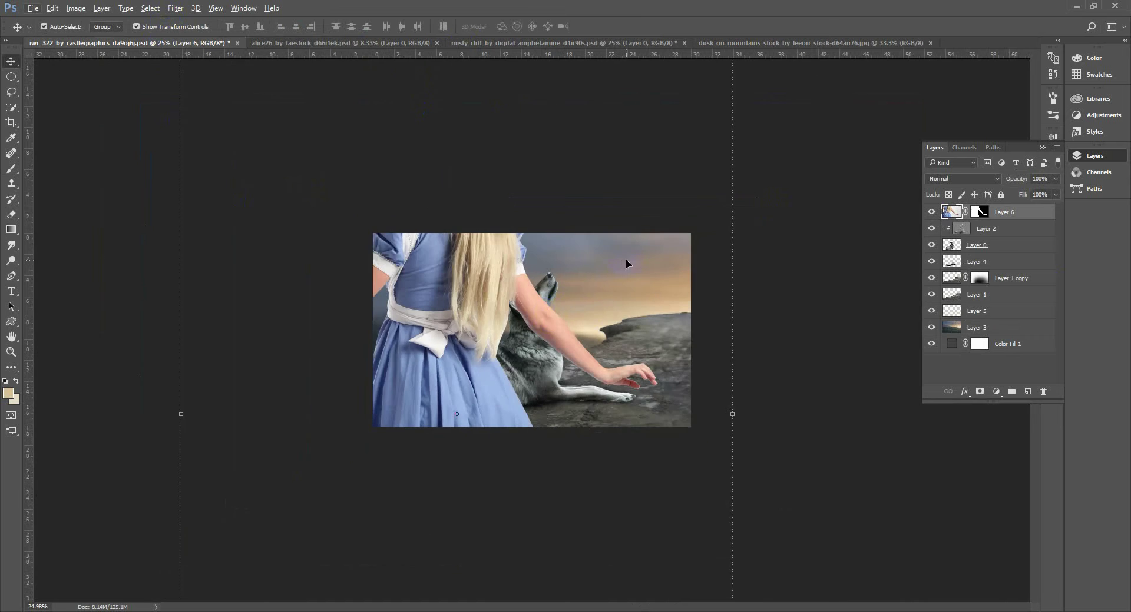
{"action": "scroll", "coordinate": [625, 264], "scroll_direction": "down", "scroll_amount": 2}
{"action": "left_click_drag", "start_coordinate": [656, 143], "coordinate": [531, 329]}
{"action": "left_click_drag", "start_coordinate": [489, 362], "coordinate": [594, 325]}
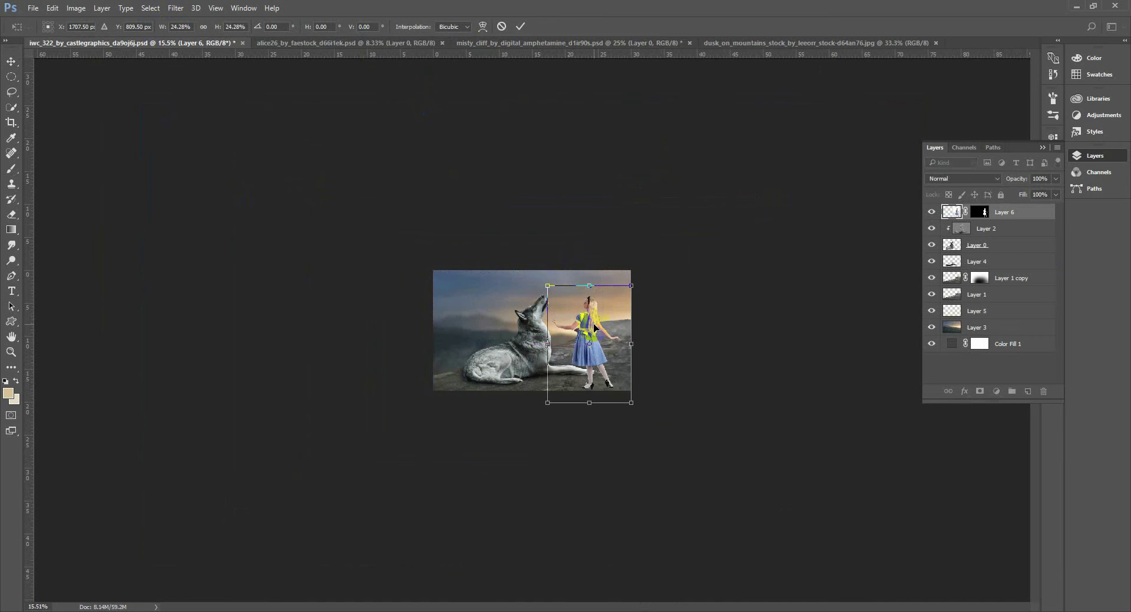
{"action": "left_click", "coordinate": [520, 26]}
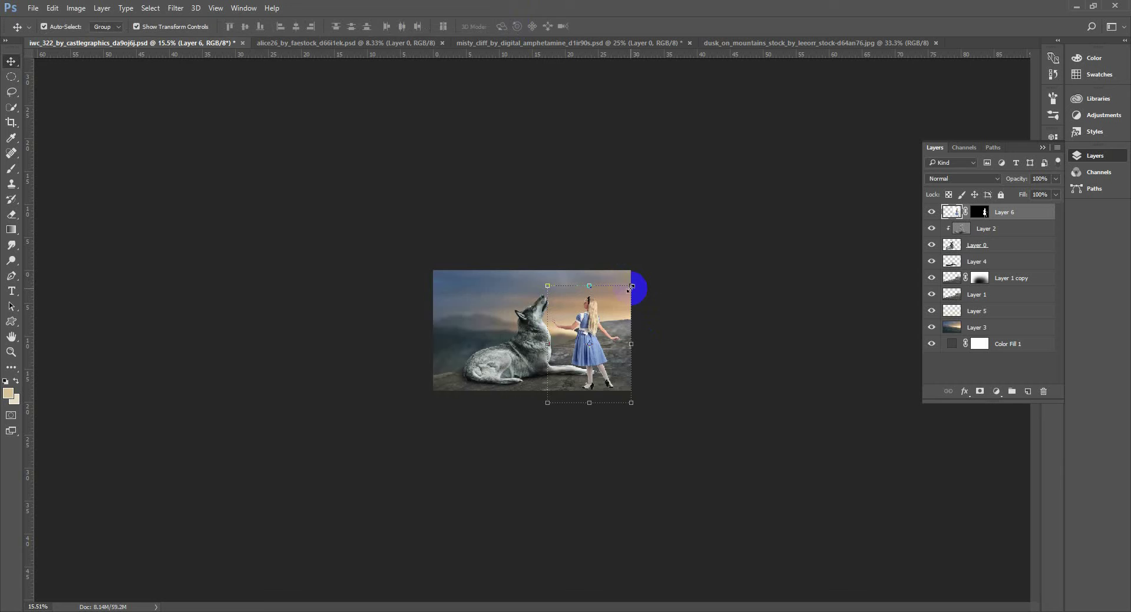
Step: Scale the girl down again to about 49.5% so she stands small beside the wolf's front legs
{"action": "key", "text": "ctrl+t"}
{"action": "left_click_drag", "start_coordinate": [631, 286], "coordinate": [610, 315]}
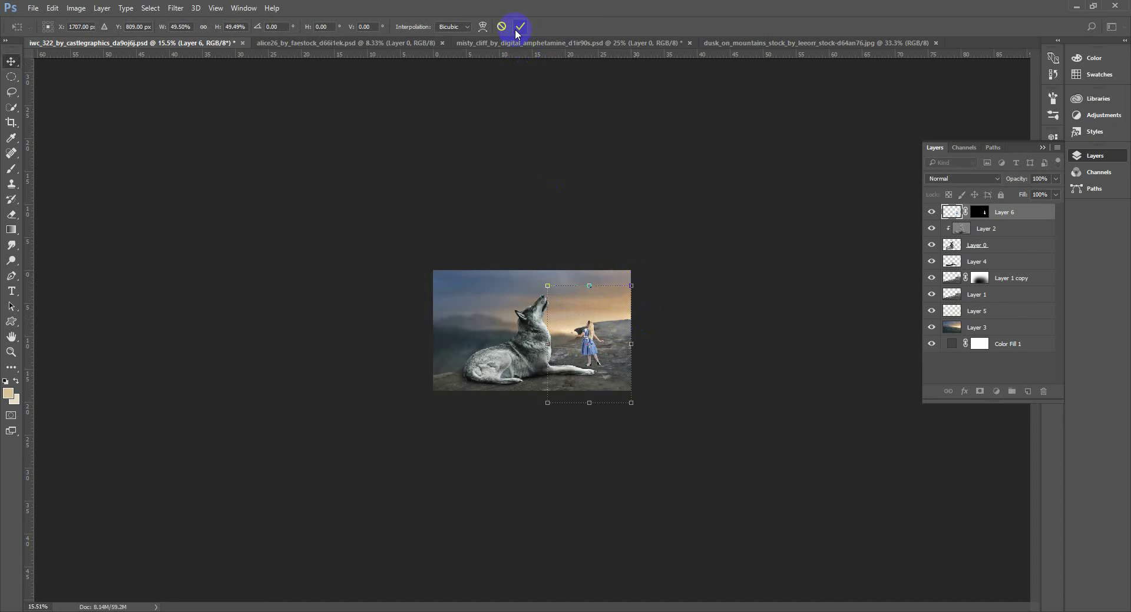
{"action": "left_click", "coordinate": [520, 26]}
{"action": "key", "text": "z"}
{"action": "left_click_drag", "start_coordinate": [442, 255], "coordinate": [660, 410]}
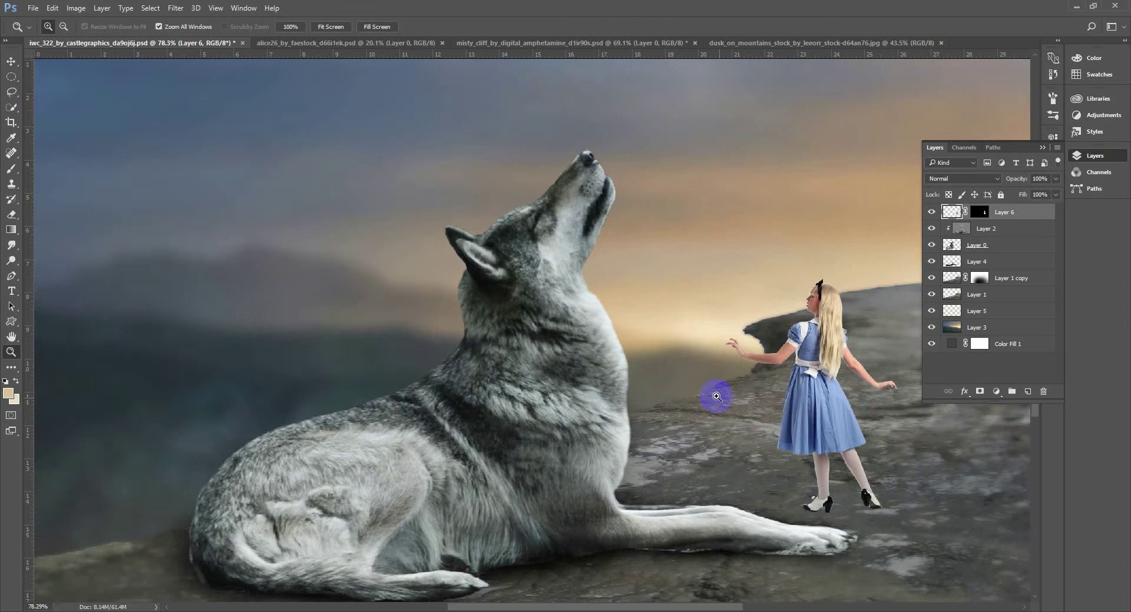
Step: Move the girl down onto the foreground rock just past the wolf's front paws and apply her layer mask
{"action": "key", "text": "ctrl+t"}
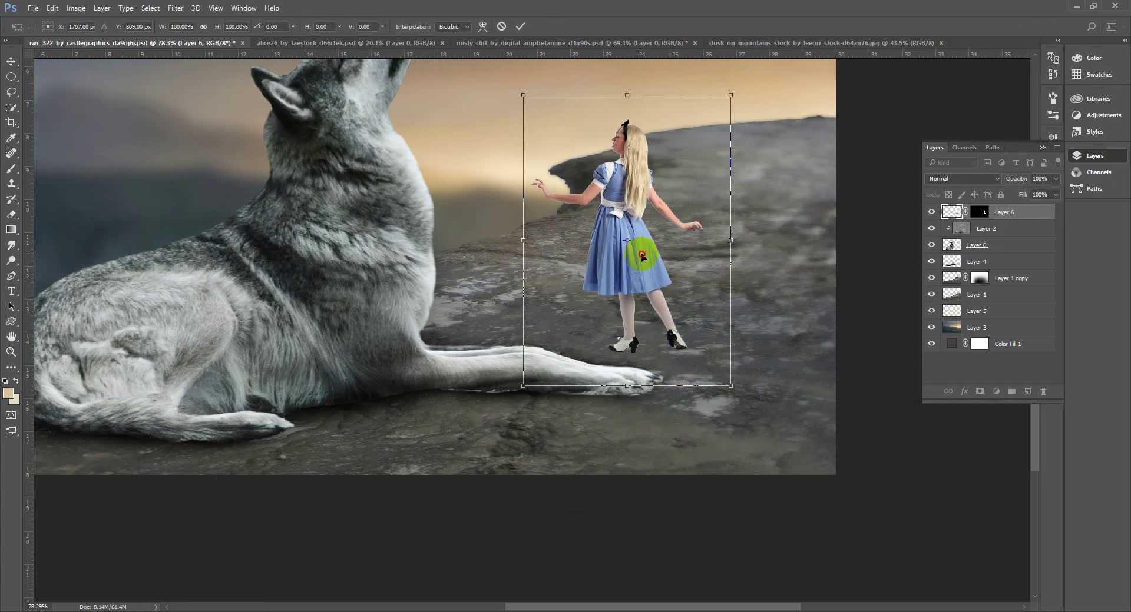
{"action": "left_click_drag", "start_coordinate": [640, 259], "coordinate": [693, 347]}
{"action": "left_click", "coordinate": [520, 26]}
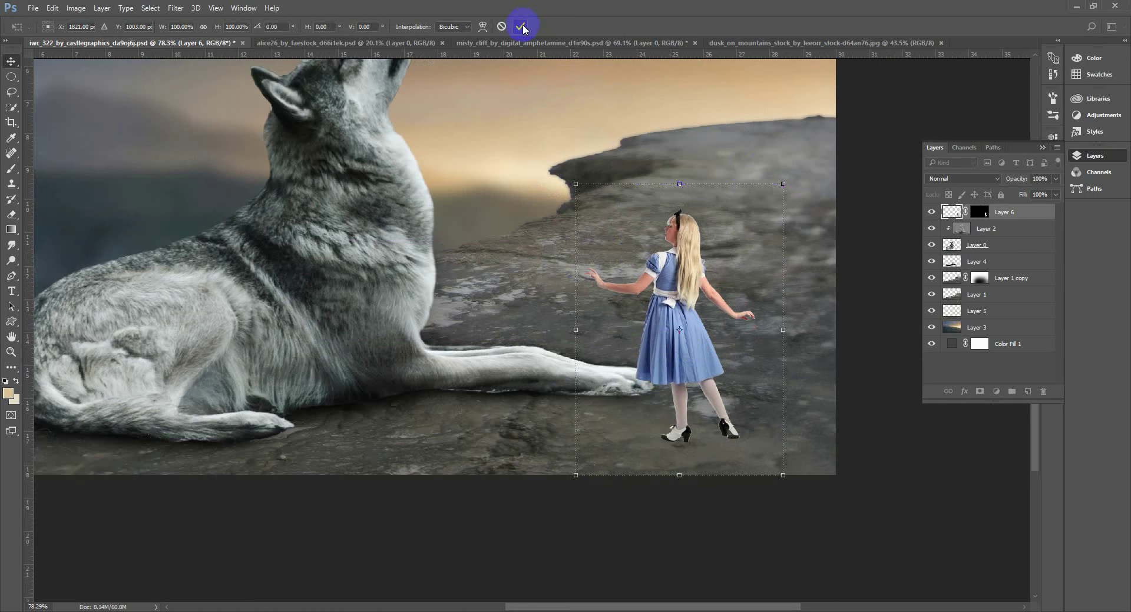
{"action": "right_click", "coordinate": [469, 243]}
{"action": "left_click", "coordinate": [497, 250]}
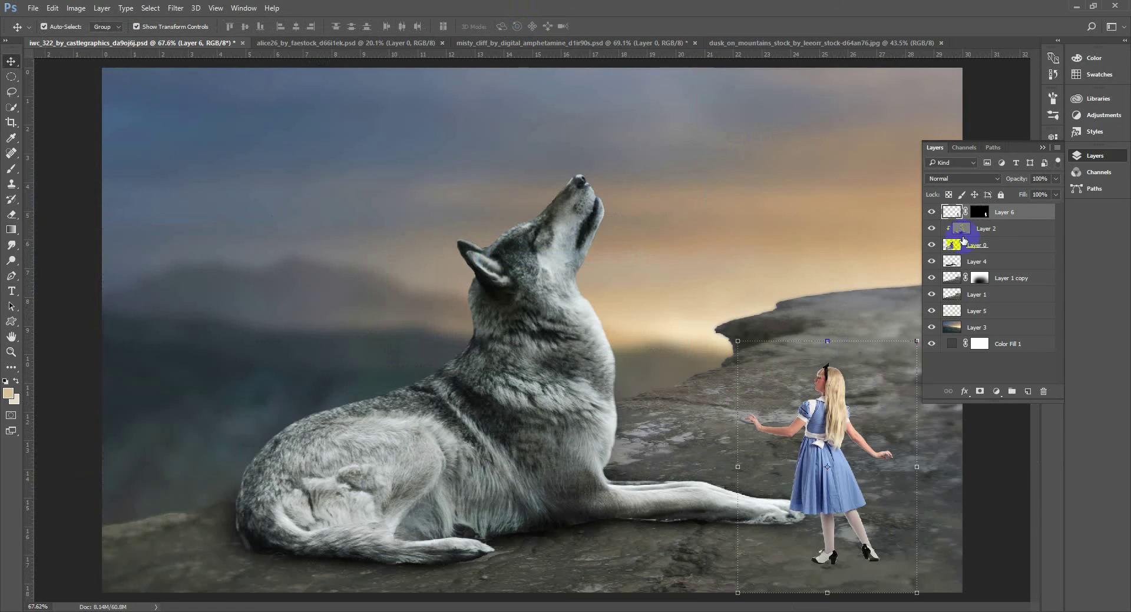
{"action": "right_click", "coordinate": [981, 215]}
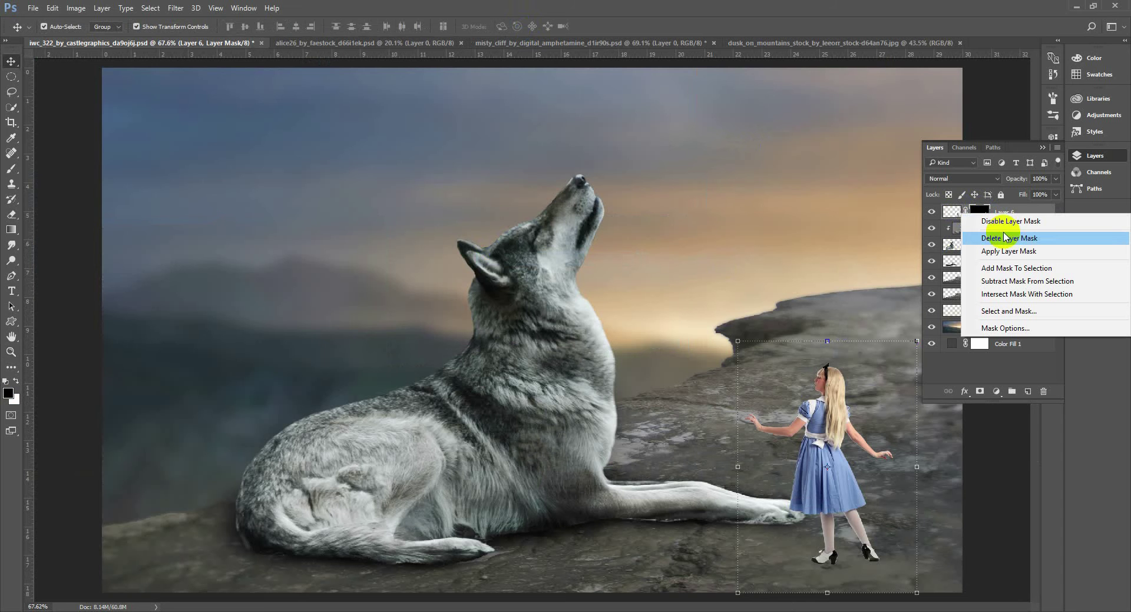
{"action": "left_click", "coordinate": [1009, 252]}
Step: Apply a Camera Raw filter to the girl with Clarity +55, Vibrance -21 and Saturation -34, also adjusting the tone
{"action": "left_click", "coordinate": [150, 8]}
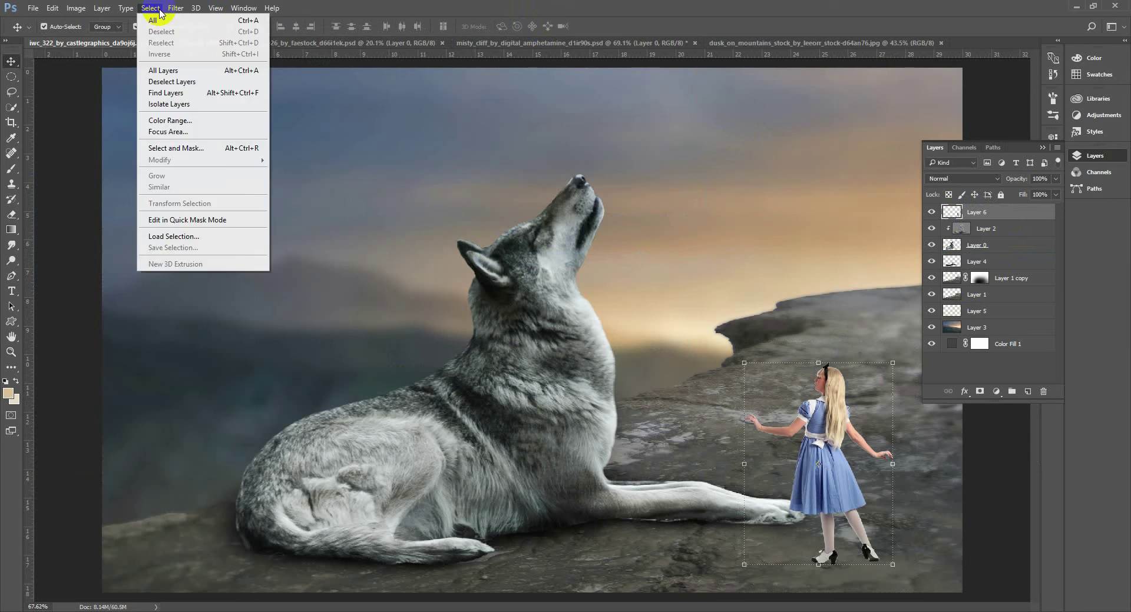
{"action": "mouse_move", "coordinate": [176, 8]}
{"action": "left_click", "coordinate": [203, 76]}
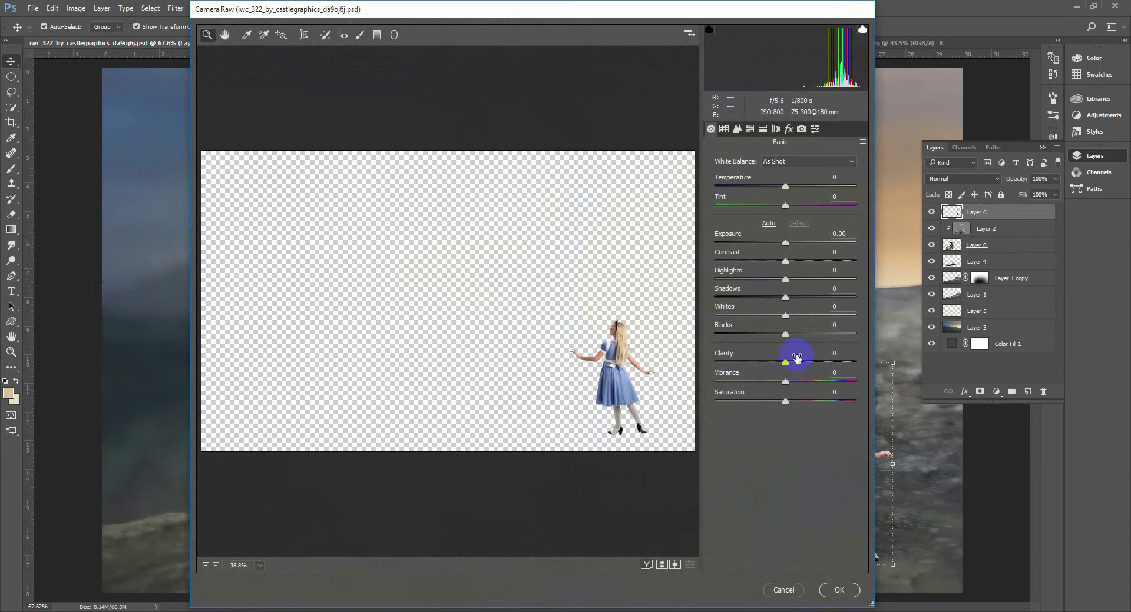
{"action": "left_click_drag", "start_coordinate": [796, 357], "coordinate": [814, 361]}
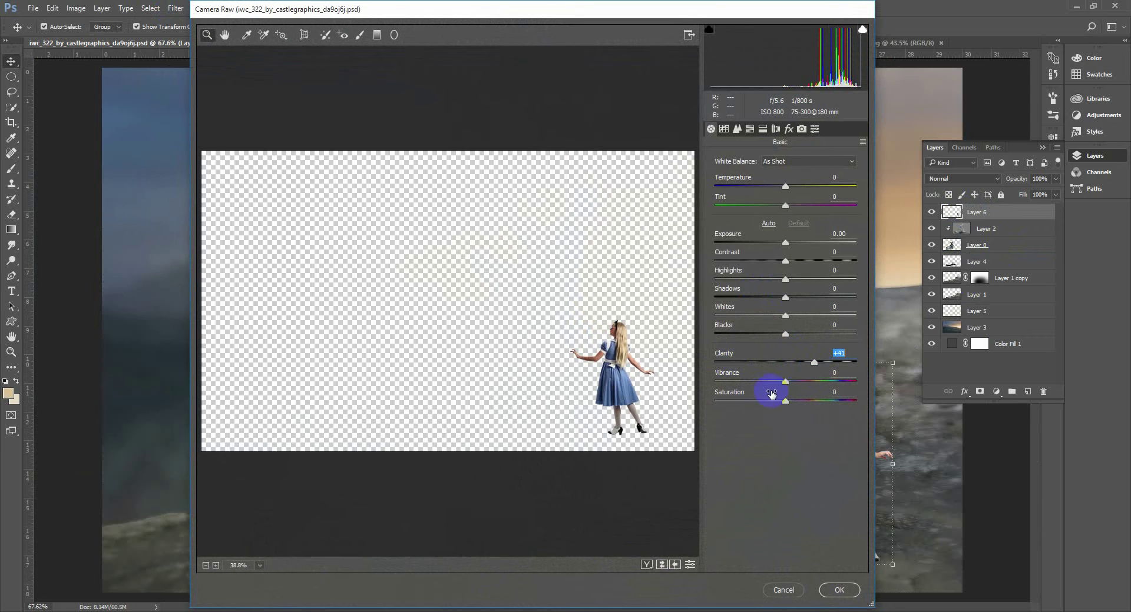
{"action": "left_click", "coordinate": [762, 382]}
{"action": "left_click", "coordinate": [762, 401]}
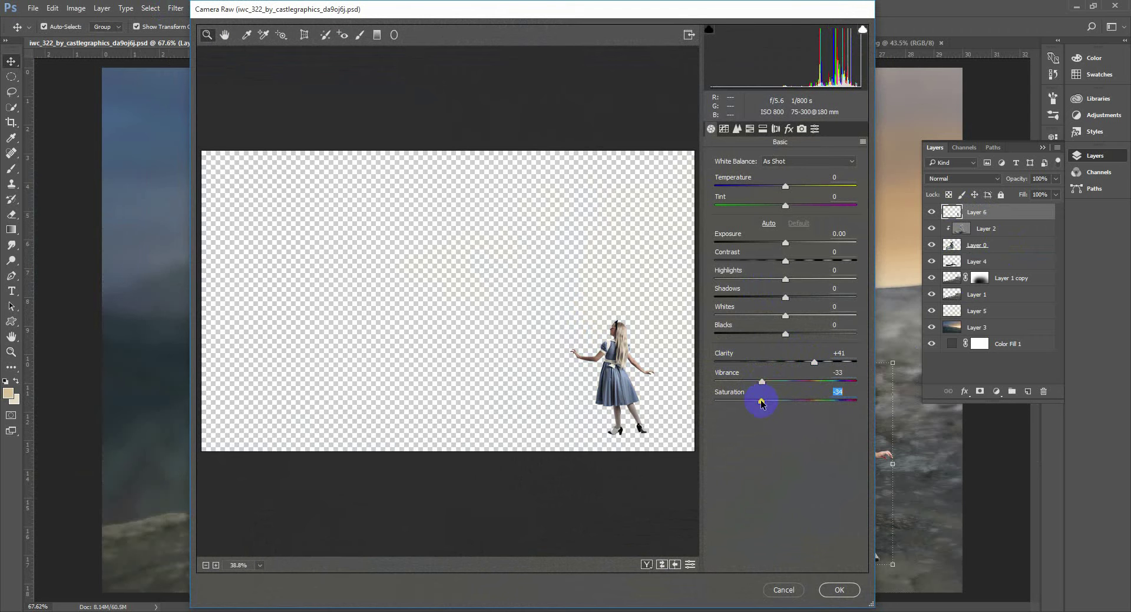
{"action": "left_click", "coordinate": [824, 362]}
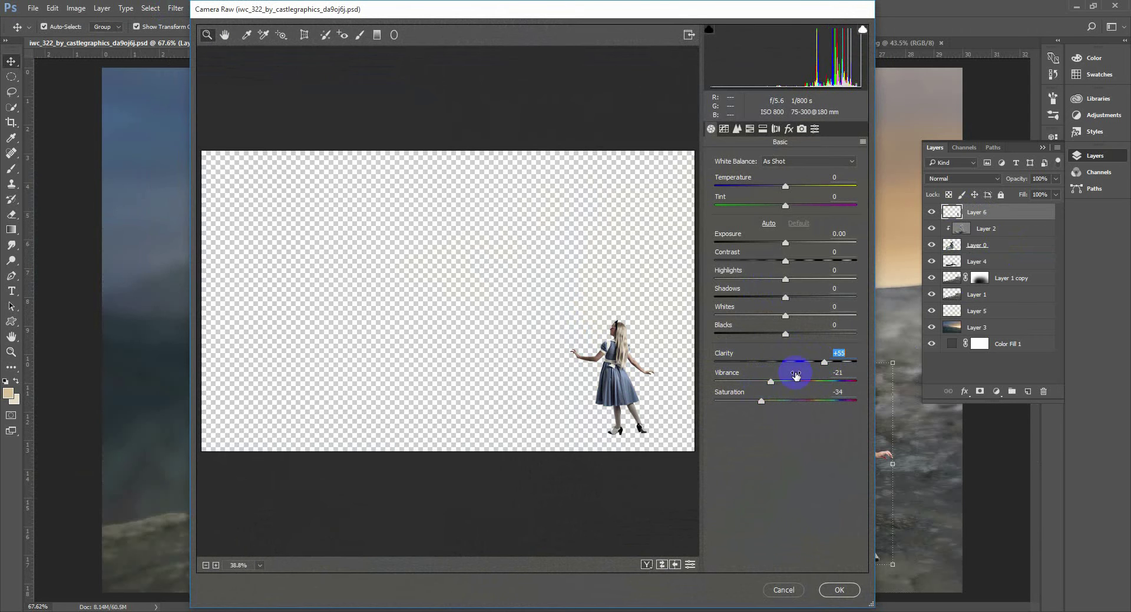
{"action": "mouse_move", "coordinate": [797, 281]}
{"action": "left_mouse_down"}
{"action": "mouse_move", "coordinate": [812, 280]}
{"action": "mouse_move", "coordinate": [801, 298]}
{"action": "left_mouse_up"}
{"action": "left_click", "coordinate": [834, 589]}
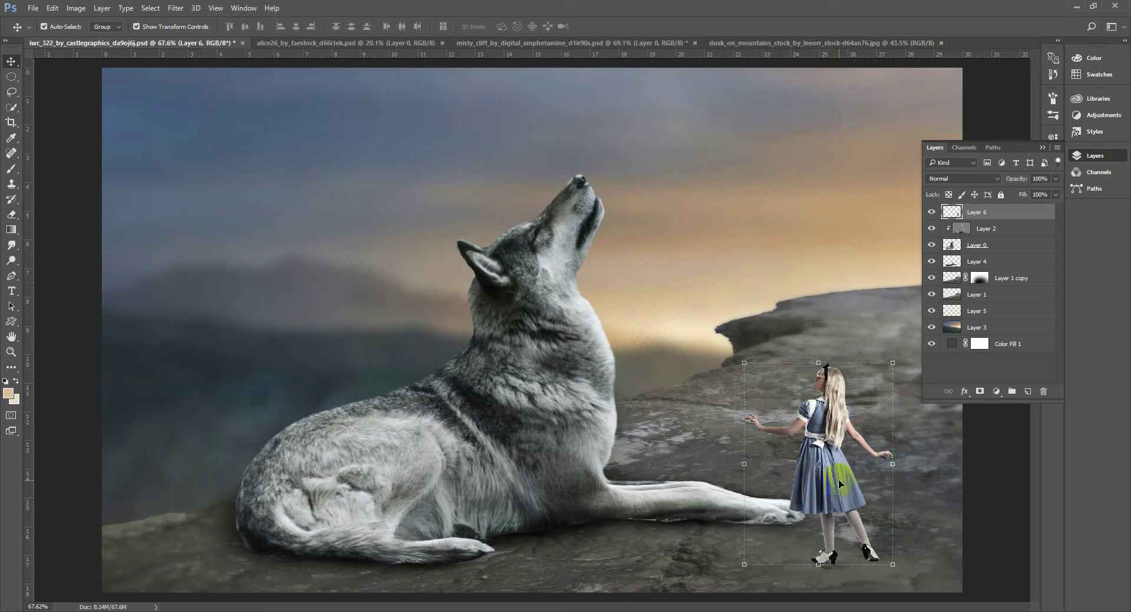
Step: Add a new empty layer between the girl's layer and the wolf's clipped overlay layer for the shadows under her shoes
{"action": "left_click", "coordinate": [1029, 229]}
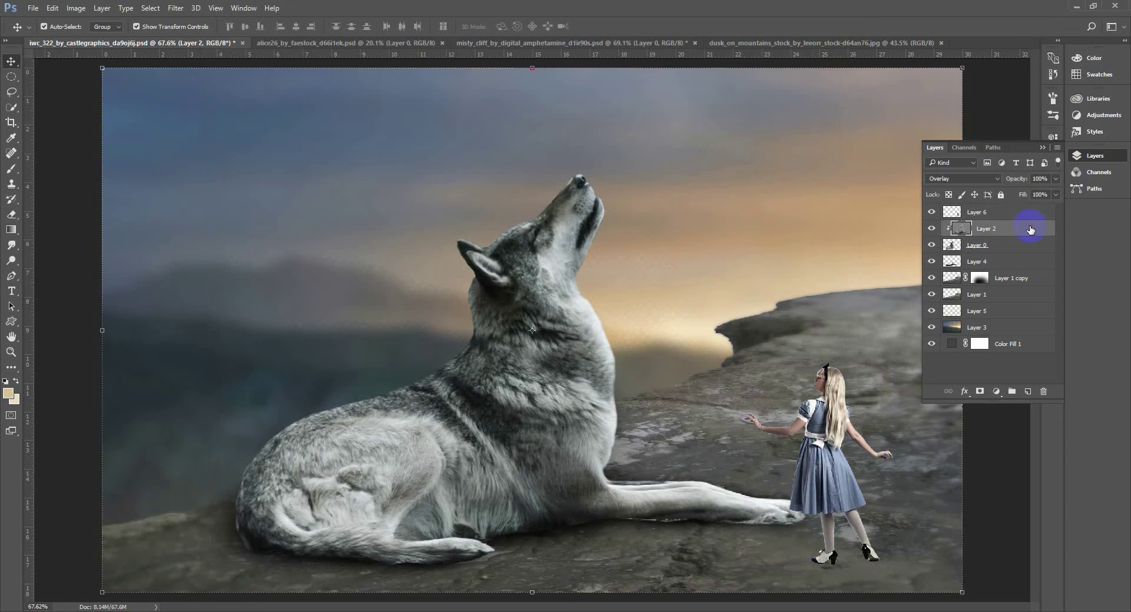
{"action": "left_click", "coordinate": [1028, 391]}
{"action": "key", "text": "z"}
{"action": "left_click_drag", "start_coordinate": [782, 531], "coordinate": [958, 588]}
{"action": "left_click_drag", "start_coordinate": [819, 505], "coordinate": [865, 517]}
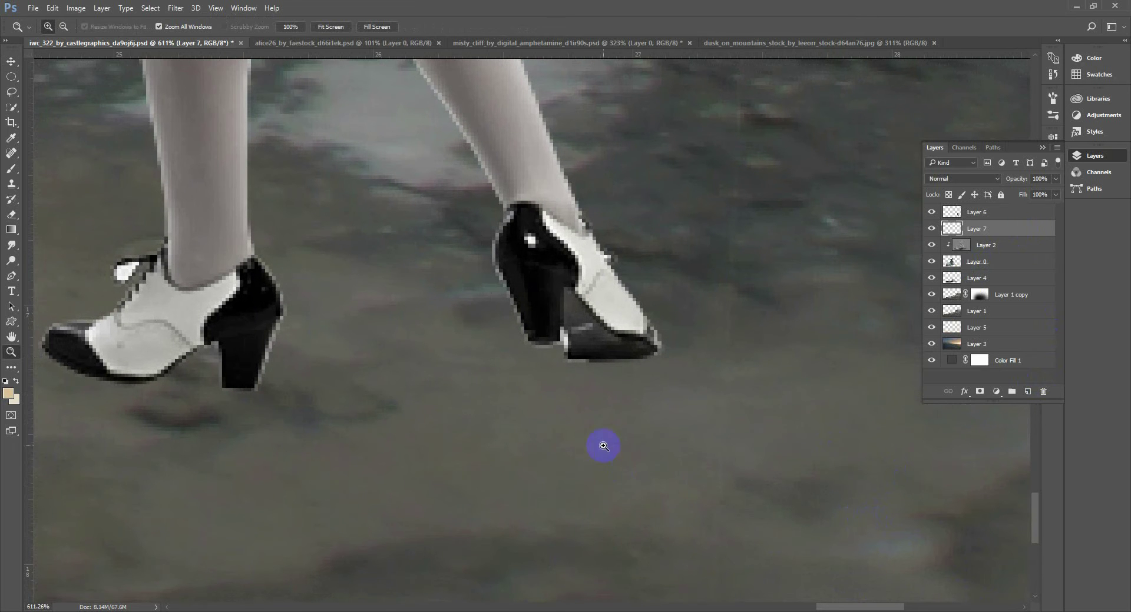
Step: Set up a small soft round brush with 0% hardness, black paint and 71% opacity
{"action": "left_click", "coordinate": [16, 172]}
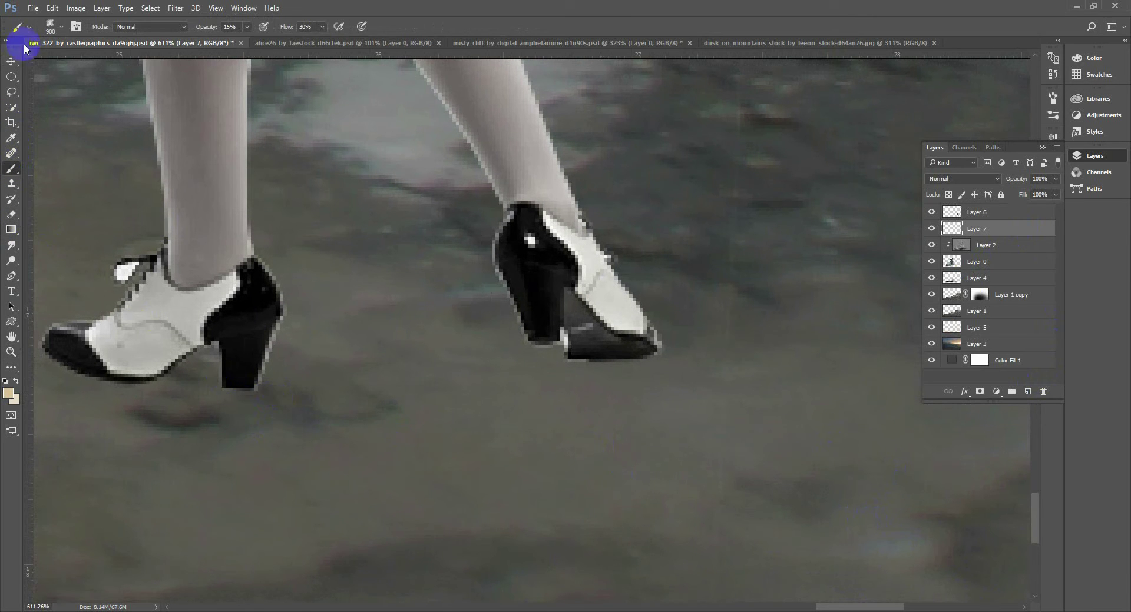
{"action": "left_click", "coordinate": [57, 29]}
{"action": "left_click", "coordinate": [75, 63]}
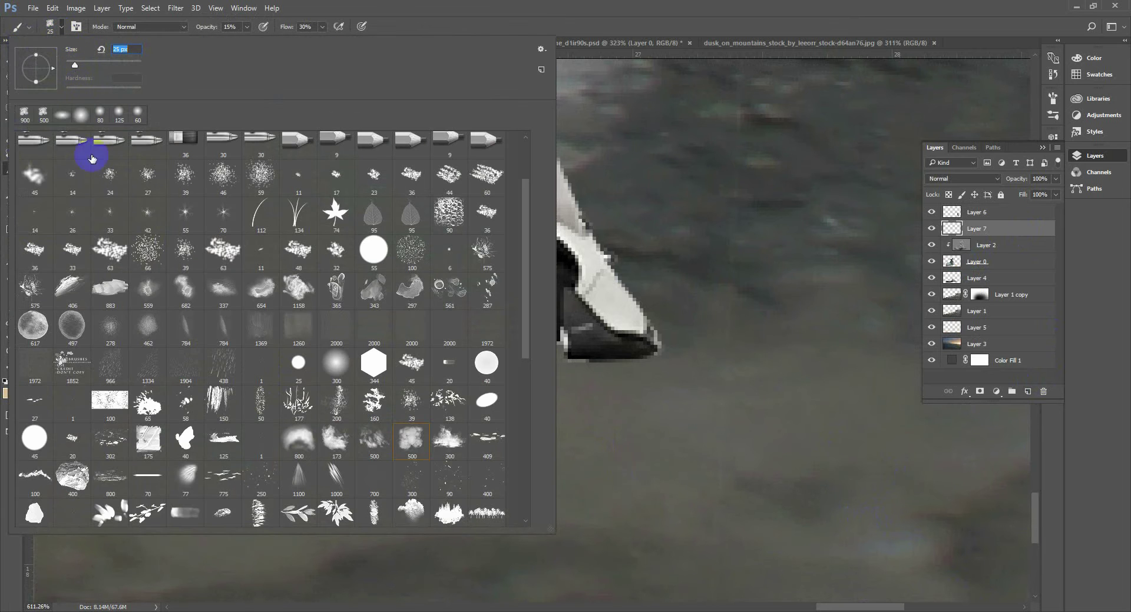
{"action": "left_click", "coordinate": [81, 114]}
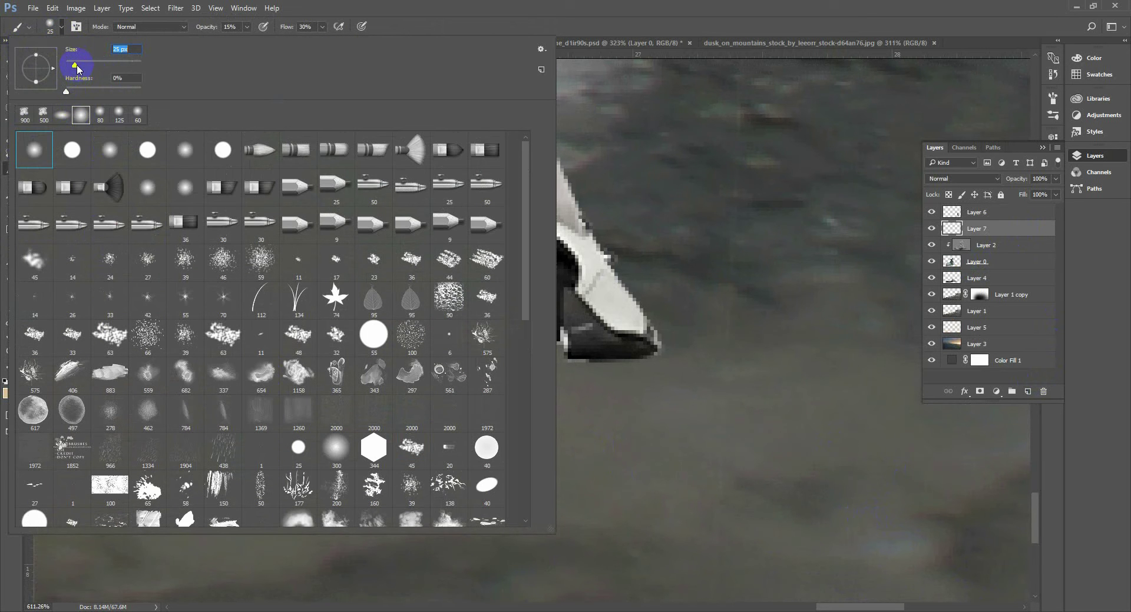
{"action": "type", "text": "25"}
{"action": "key", "text": "Return"}
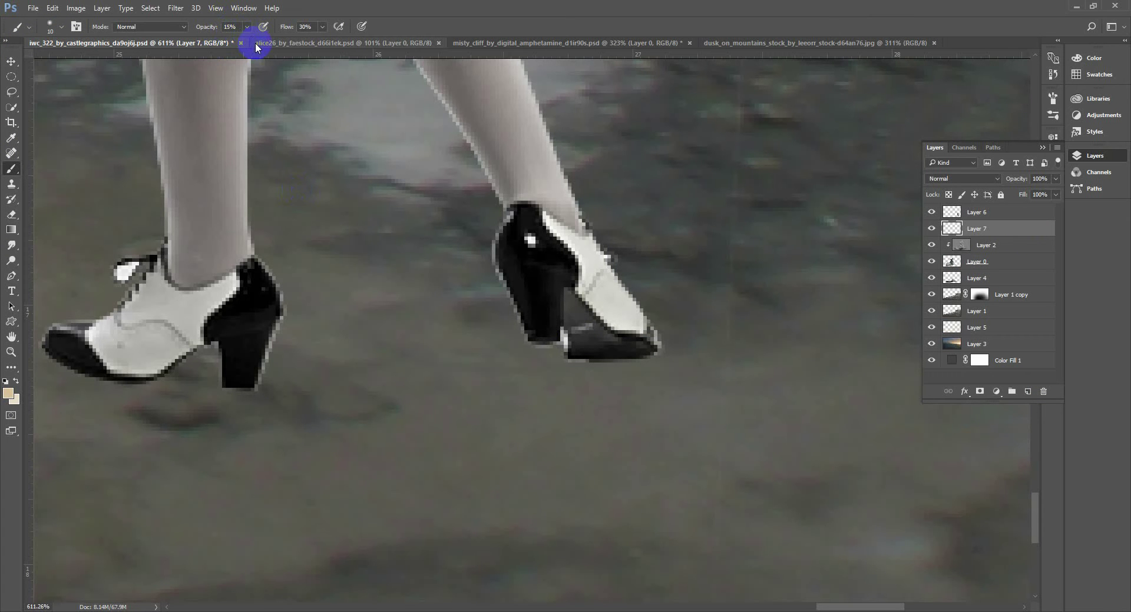
{"action": "key", "text": "d"}
{"action": "left_click", "coordinate": [246, 26]}
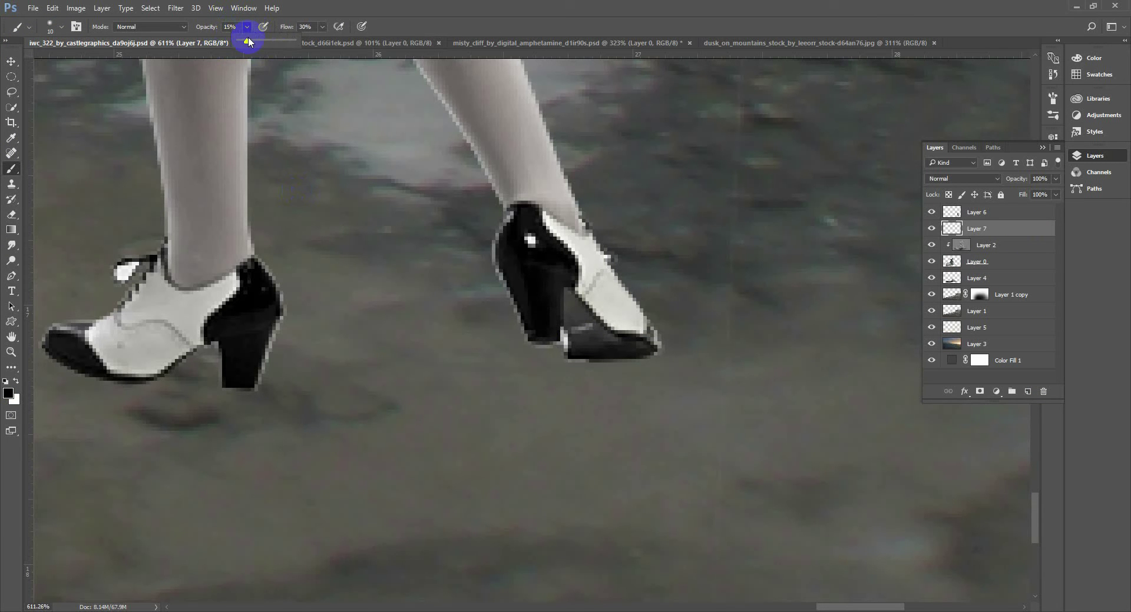
Step: Paint soft black contact shadows on the rock under both of the girl's shoes, varying the brush size
{"action": "mouse_move", "coordinate": [592, 347]}
{"action": "left_mouse_down"}
{"action": "mouse_move", "coordinate": [625, 347]}
{"action": "mouse_move", "coordinate": [586, 347]}
{"action": "mouse_move", "coordinate": [639, 344]}
{"action": "mouse_move", "coordinate": [626, 347]}
{"action": "mouse_move", "coordinate": [636, 355]}
{"action": "mouse_move", "coordinate": [569, 379]}
{"action": "mouse_move", "coordinate": [634, 378]}
{"action": "left_mouse_up"}
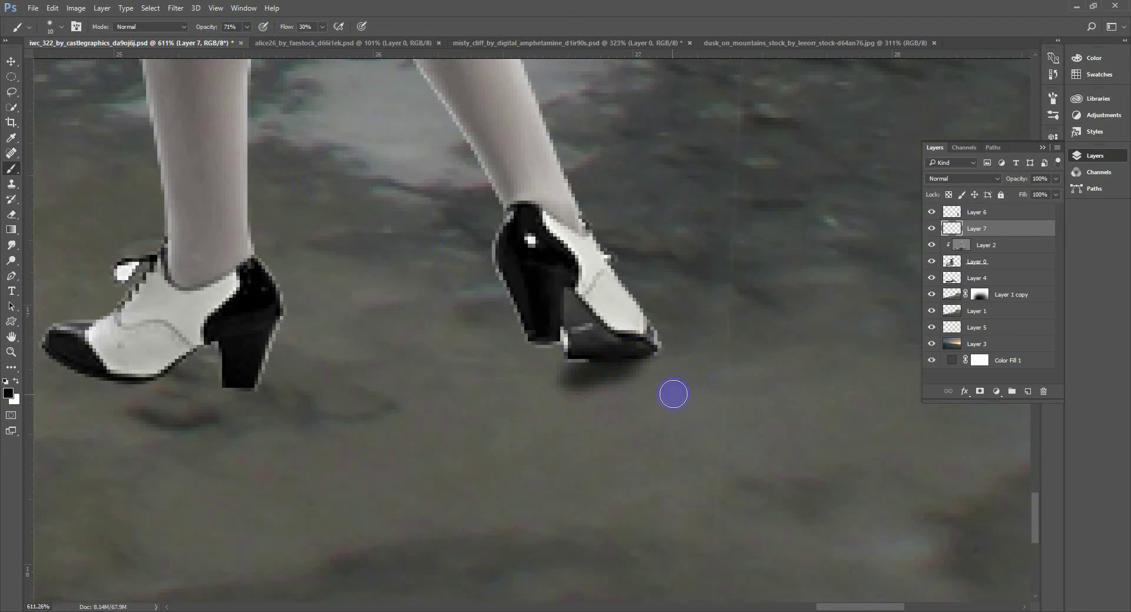
{"action": "key", "text": "z"}
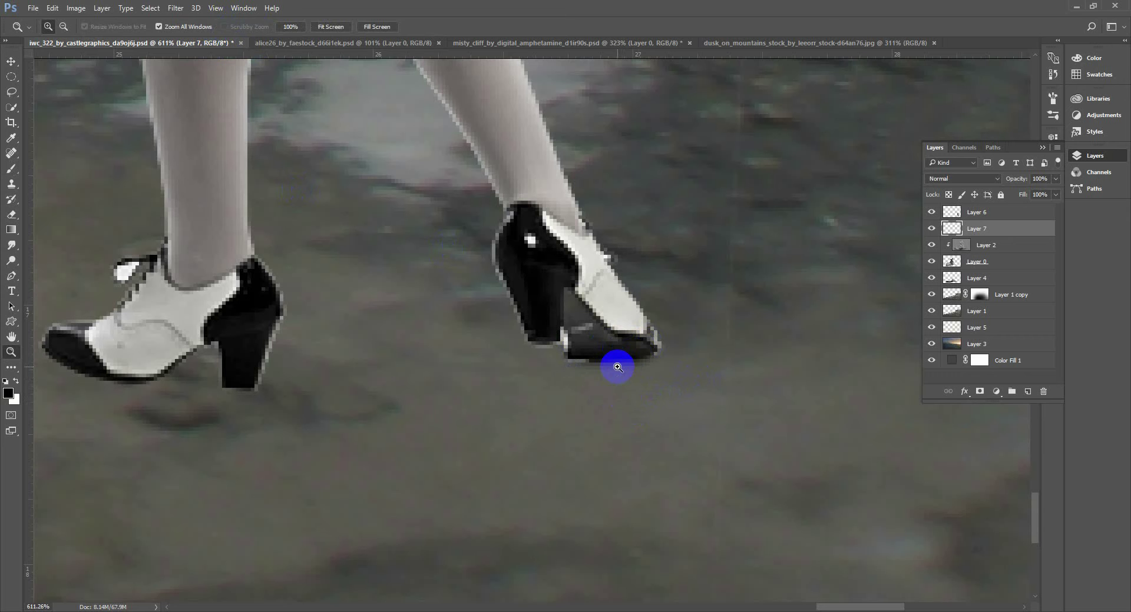
{"action": "key", "text": "b"}
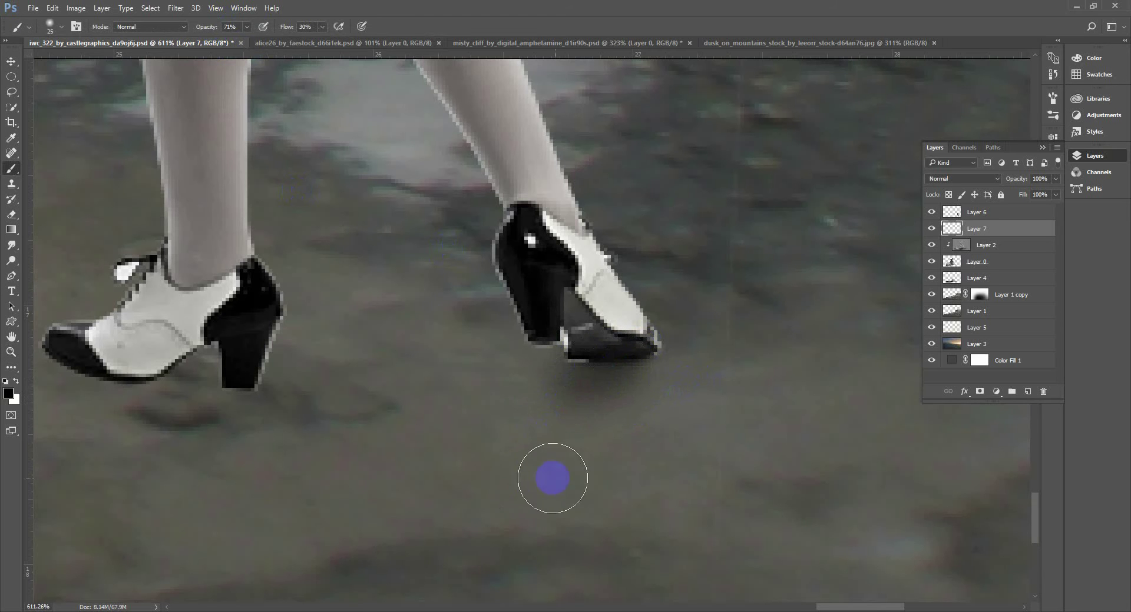
{"action": "key", "text": "bracketleft"}
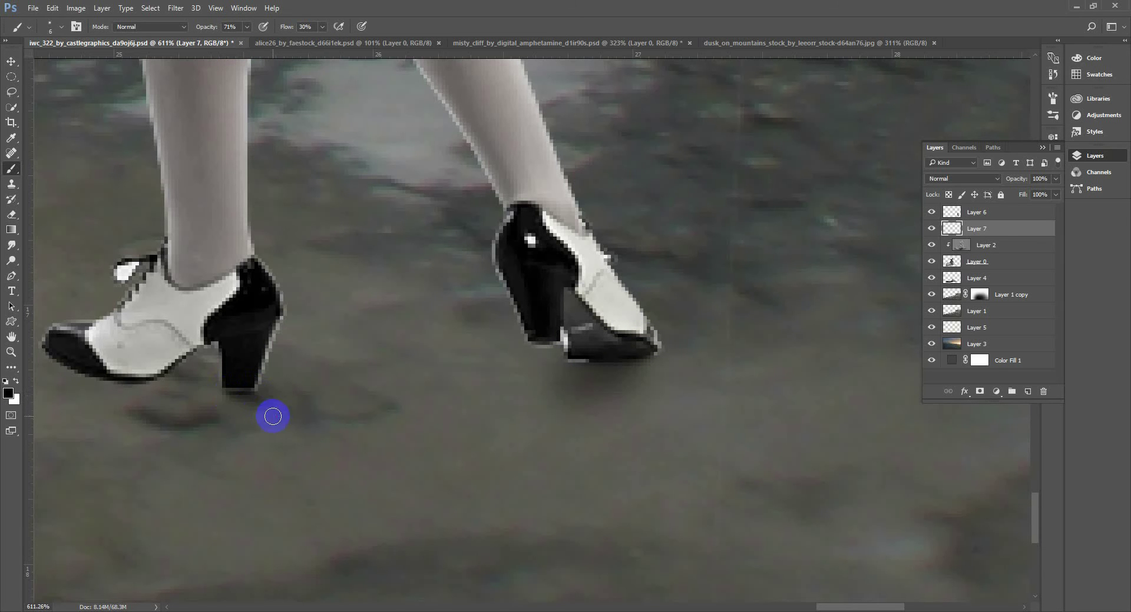
{"action": "key", "text": "bracketright"}
{"action": "key", "text": "bracketright"}
{"action": "key", "text": "bracketright"}
{"action": "mouse_move", "coordinate": [54, 346]}
{"action": "left_mouse_down"}
{"action": "mouse_move", "coordinate": [114, 382]}
{"action": "mouse_move", "coordinate": [65, 362]}
{"action": "mouse_move", "coordinate": [125, 381]}
{"action": "mouse_move", "coordinate": [147, 371]}
{"action": "mouse_move", "coordinate": [116, 380]}
{"action": "mouse_move", "coordinate": [133, 396]}
{"action": "mouse_move", "coordinate": [174, 396]}
{"action": "mouse_move", "coordinate": [122, 375]}
{"action": "mouse_move", "coordinate": [174, 393]}
{"action": "left_mouse_up"}
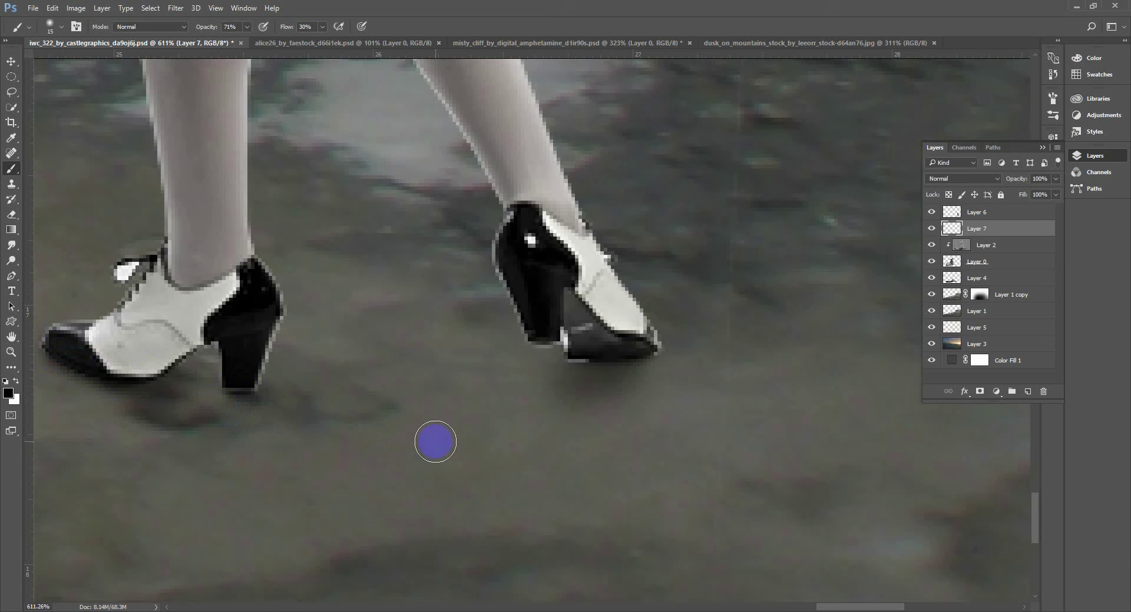
{"action": "right_click", "coordinate": [372, 346]}
{"action": "left_click", "coordinate": [397, 356]}
{"action": "key", "text": "v"}
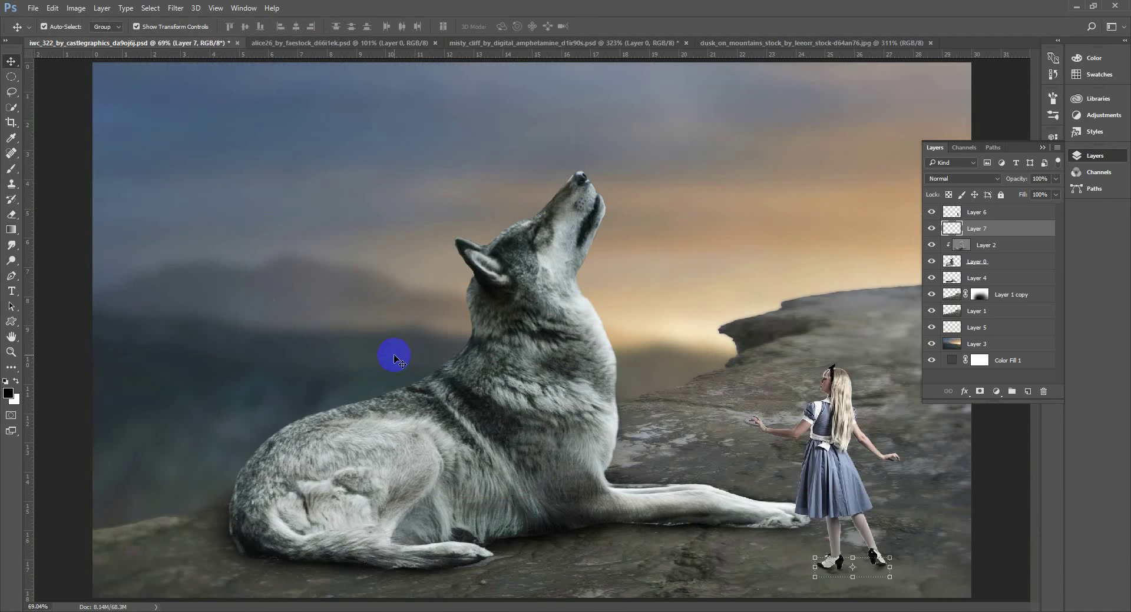
{"action": "left_click", "coordinate": [772, 271]}
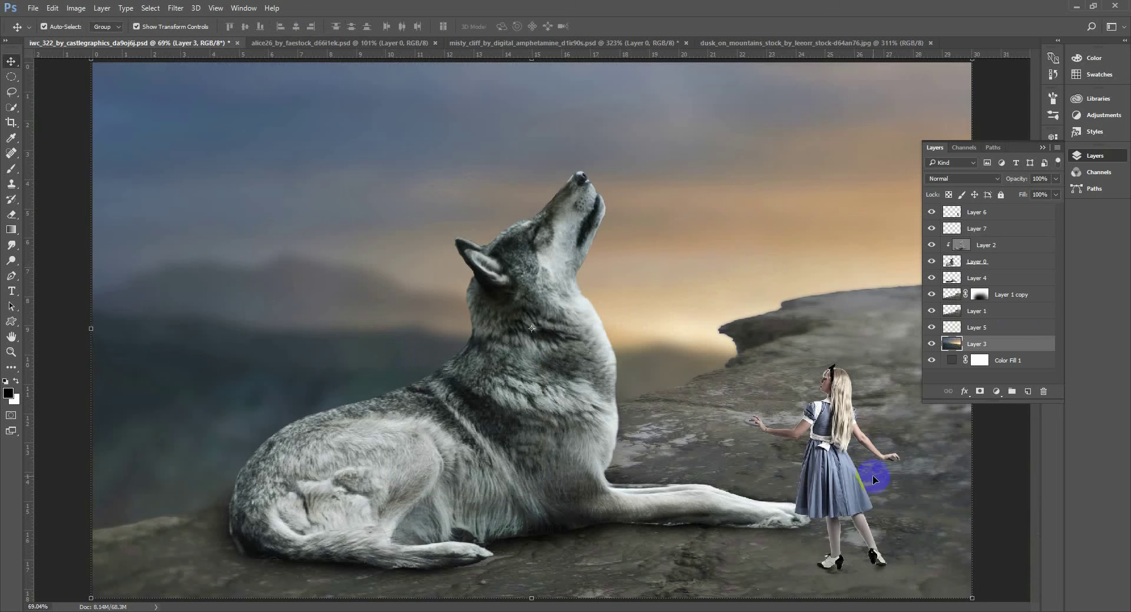
{"action": "left_click", "coordinate": [1005, 236]}
{"action": "key", "text": "b"}
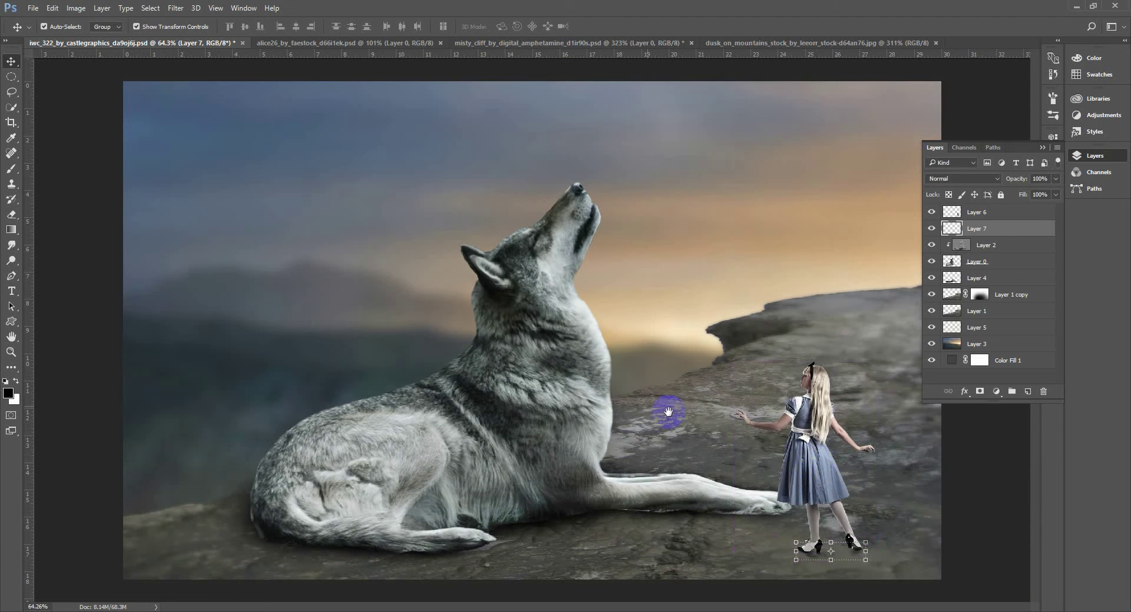
{"action": "right_click", "coordinate": [595, 353]}
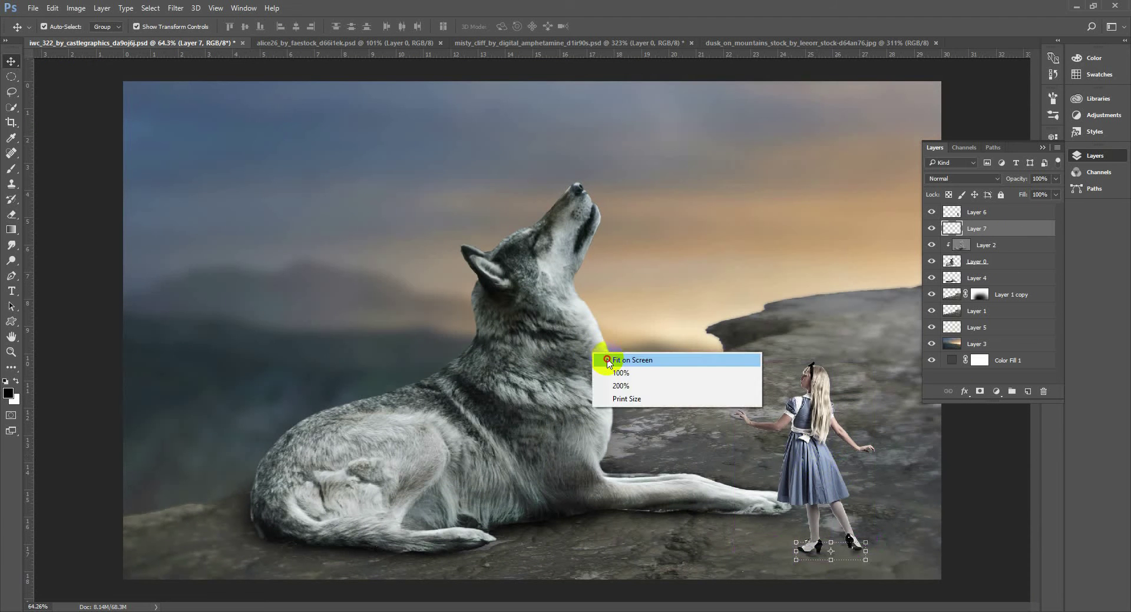
{"action": "left_click", "coordinate": [606, 359]}
Step: Add a new empty layer above the girl's layer at the top of the layer stack
{"action": "scroll", "coordinate": [378, 270], "scroll_direction": "down", "scroll_amount": 3}
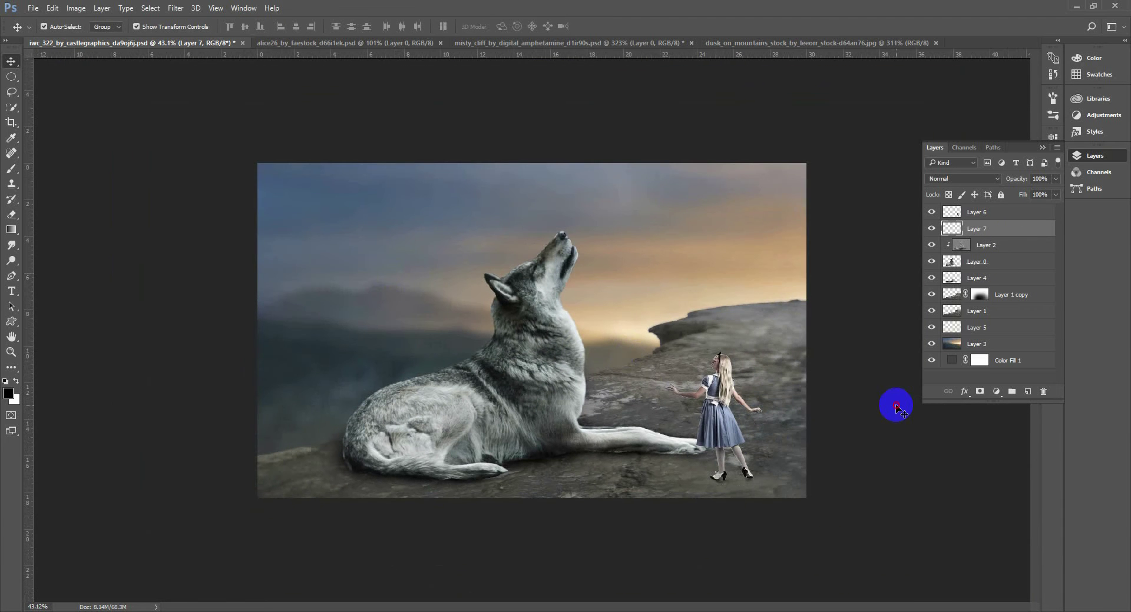
{"action": "left_click", "coordinate": [894, 406]}
{"action": "key", "text": "ctrl"}
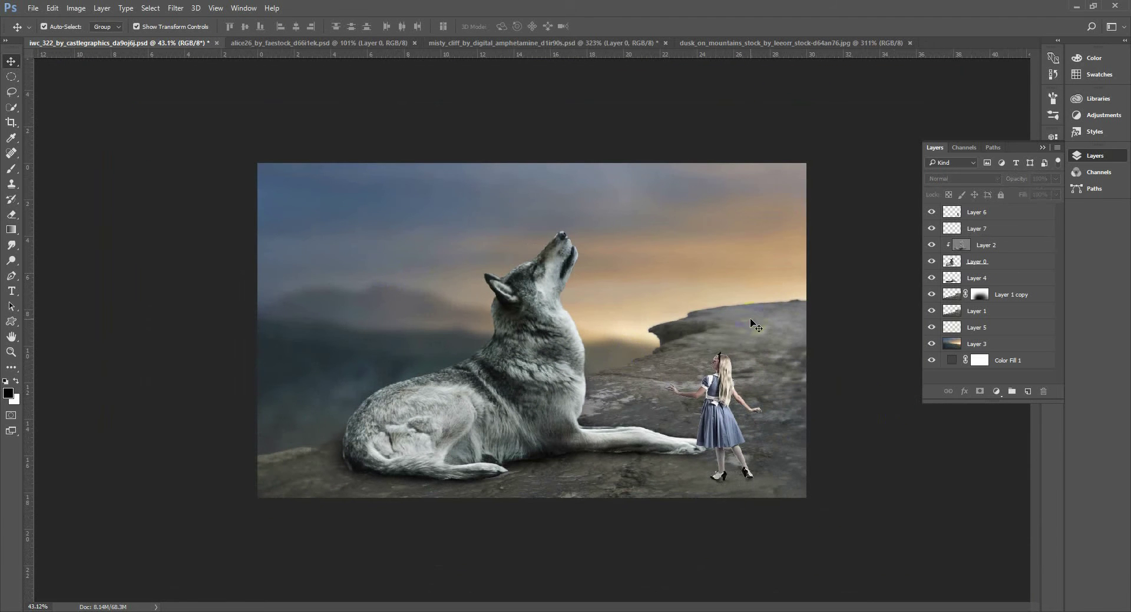
{"action": "left_click", "coordinate": [1035, 208]}
{"action": "left_click", "coordinate": [1027, 393]}
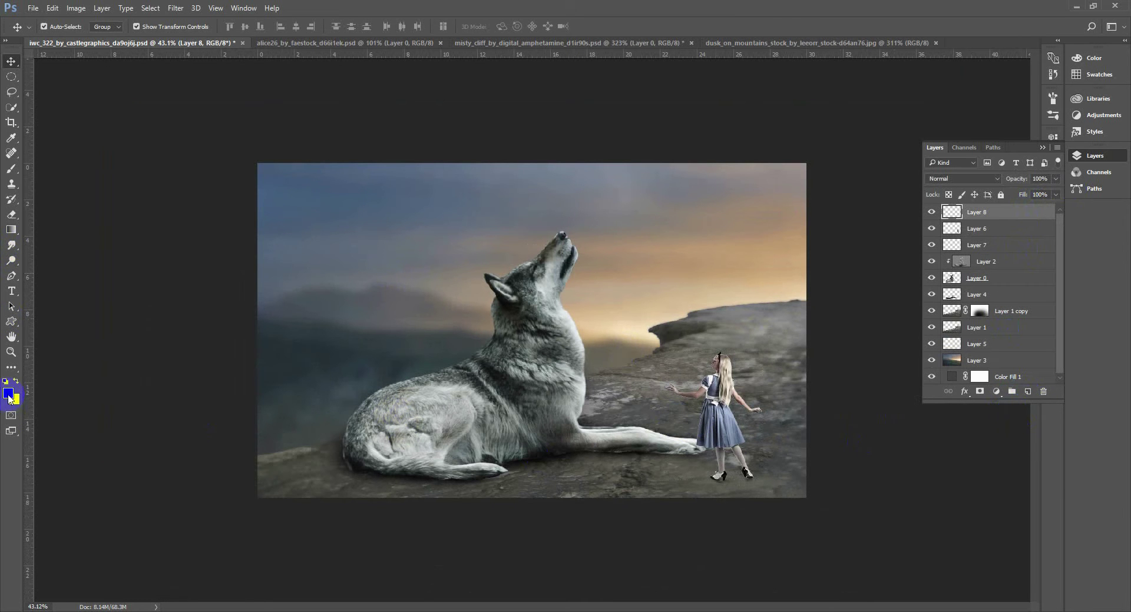
Step: Brush faint black shading along the image's bottom edge with a very large soft brush at 23% opacity
{"action": "key", "text": "b"}
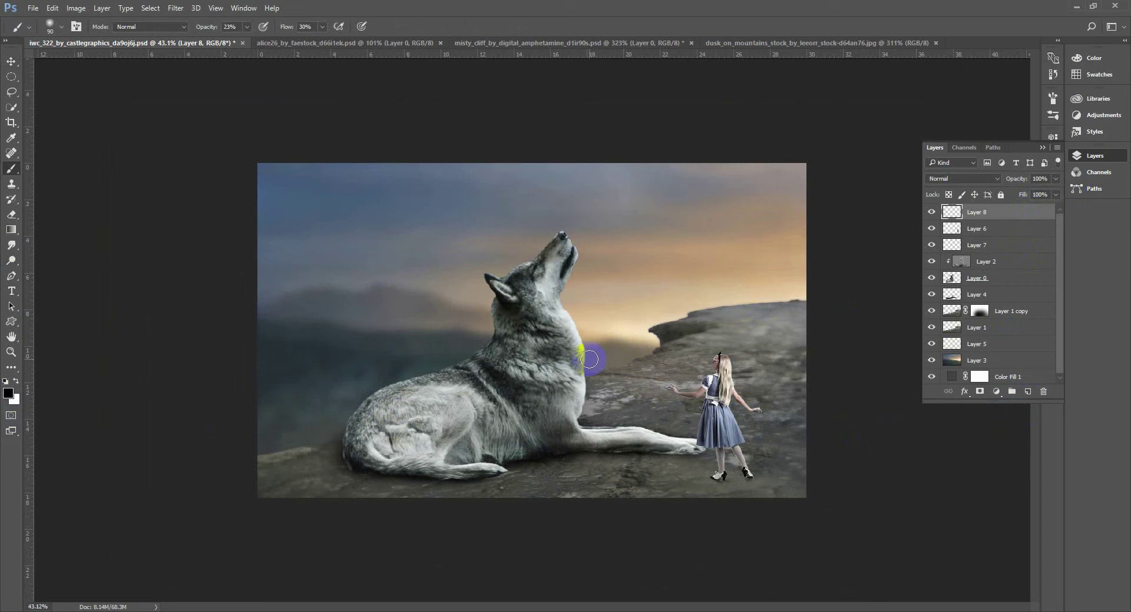
{"action": "key", "text": "bracketright"}
{"action": "key", "text": "bracketright"}
{"action": "key", "text": "bracketright"}
{"action": "key", "text": "bracketright"}
{"action": "key", "text": "bracketright"}
{"action": "key", "text": "bracketright"}
{"action": "key", "text": "bracketright"}
{"action": "key", "text": "bracketright"}
{"action": "key", "text": "bracketright"}
{"action": "key", "text": "bracketright"}
{"action": "key", "text": "bracketright"}
{"action": "key", "text": "bracketright"}
{"action": "key", "text": "bracketright"}
{"action": "key", "text": "bracketright"}
{"action": "key", "text": "bracketright"}
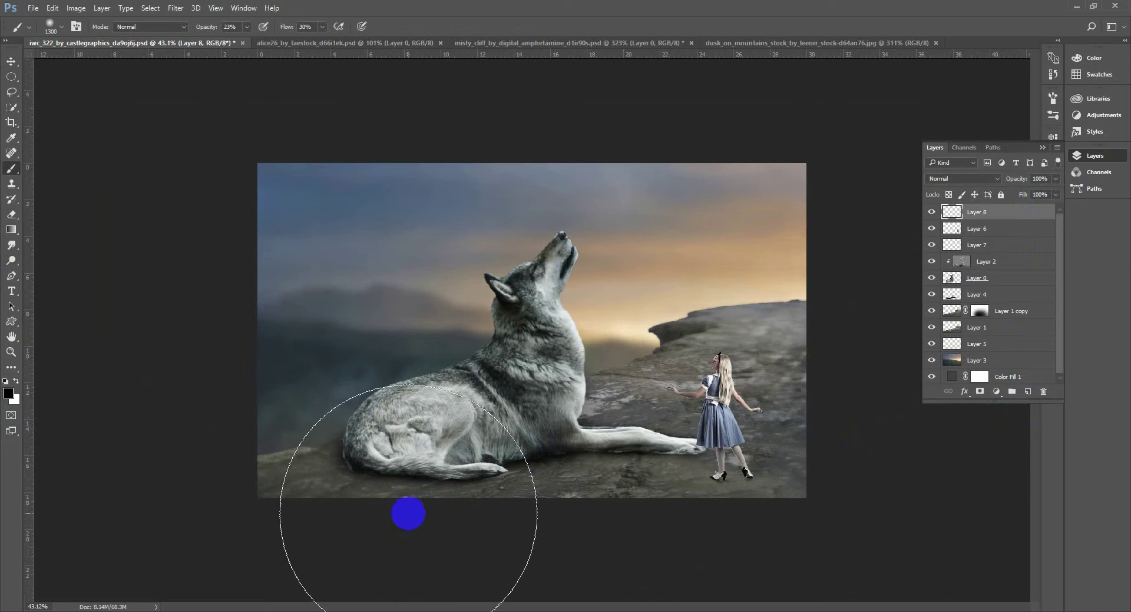
{"action": "left_click_drag", "start_coordinate": [278, 501], "coordinate": [821, 515]}
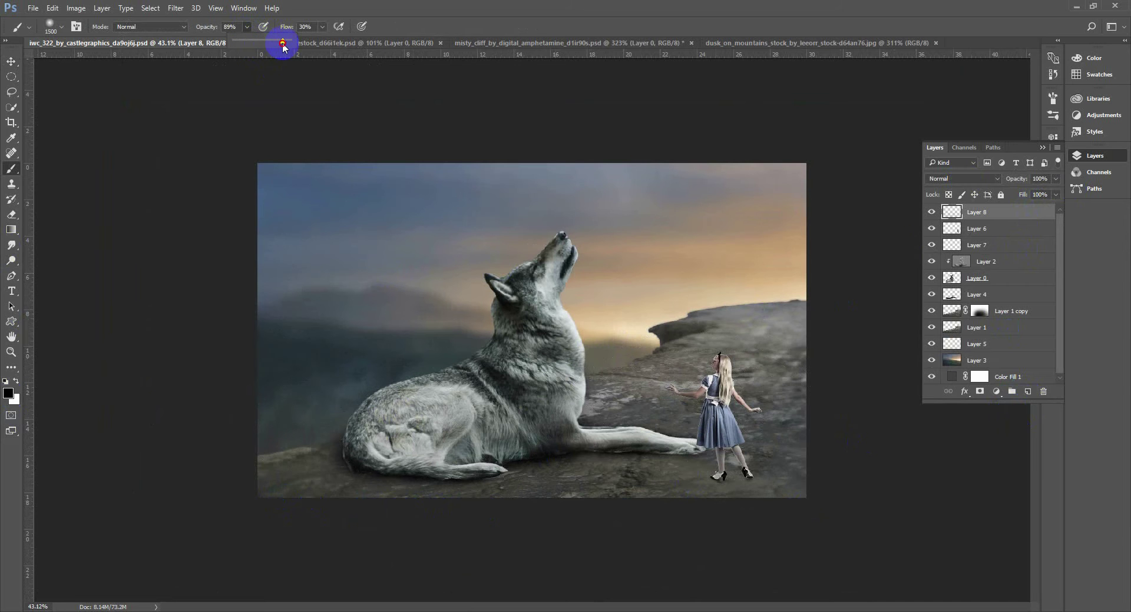
Step: Darken the image's bottom and right edges with a soft black brush at size 1100 and 90% opacity
{"action": "left_click_drag", "start_coordinate": [283, 47], "coordinate": [284, 47]}
{"action": "key", "text": "bracketleft"}
{"action": "key", "text": "bracketleft"}
{"action": "key", "text": "bracketleft"}
{"action": "key", "text": "bracketleft"}
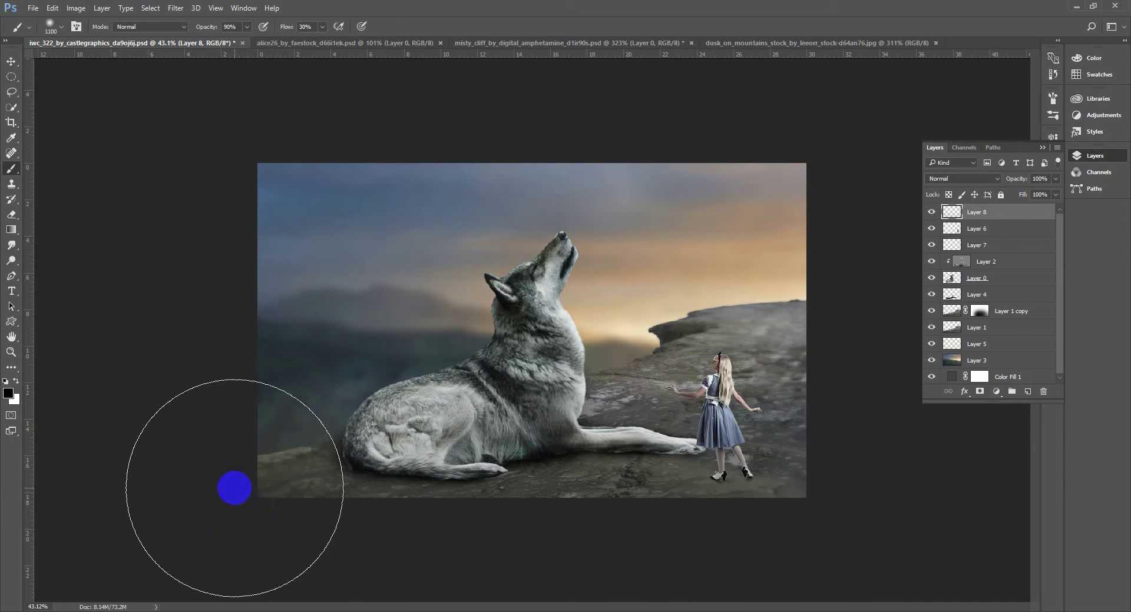
{"action": "mouse_move", "coordinate": [234, 488]}
{"action": "left_mouse_down"}
{"action": "mouse_move", "coordinate": [448, 507]}
{"action": "mouse_move", "coordinate": [833, 515]}
{"action": "left_mouse_up"}
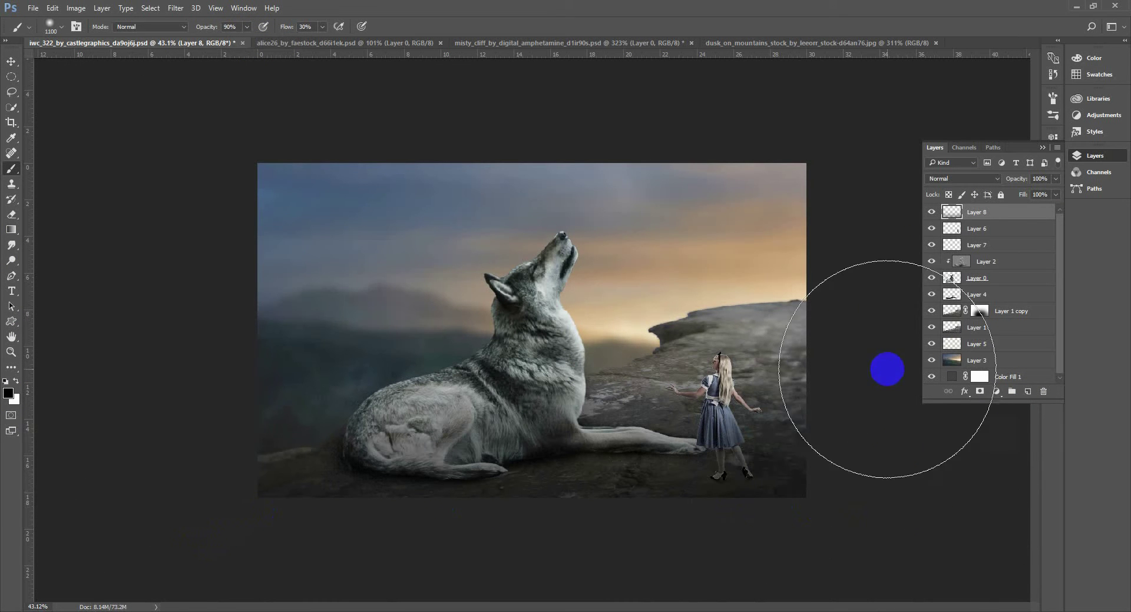
{"action": "mouse_move", "coordinate": [886, 370]}
{"action": "left_mouse_down"}
{"action": "mouse_move", "coordinate": [836, 317]}
{"action": "mouse_move", "coordinate": [799, 249]}
{"action": "mouse_move", "coordinate": [865, 397]}
{"action": "mouse_move", "coordinate": [842, 384]}
{"action": "left_mouse_up"}
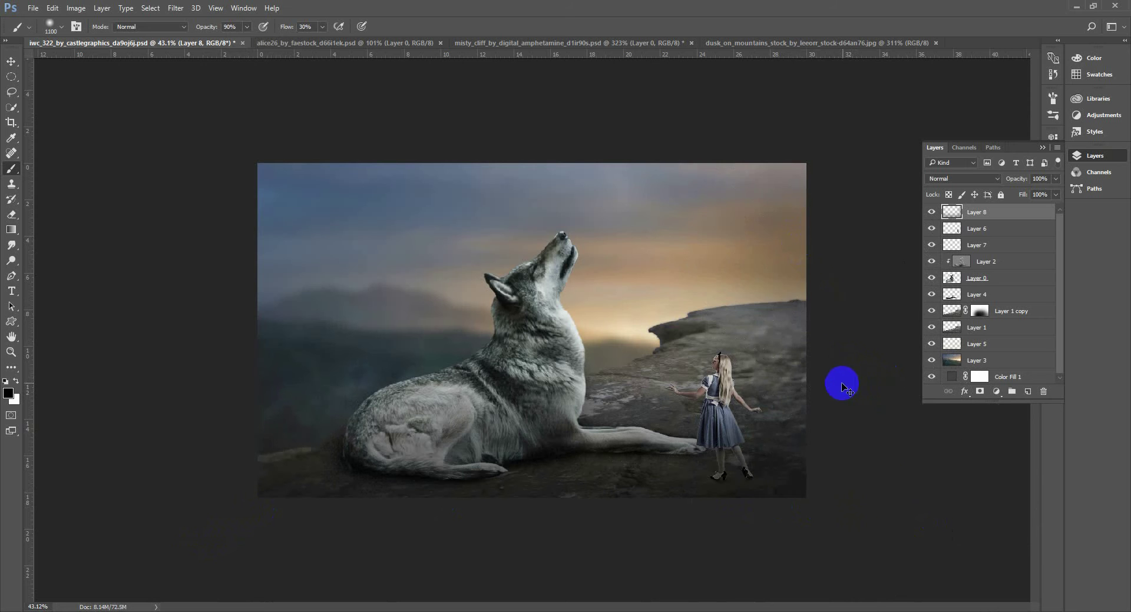
Step: Undo the last dark stroke and darken the image's bottom edge again with a soft black brush at size 1100
{"action": "key", "text": "ctrl+z"}
{"action": "key", "text": "bracketleft"}
{"action": "key", "text": "bracketleft"}
{"action": "key", "text": "bracketleft"}
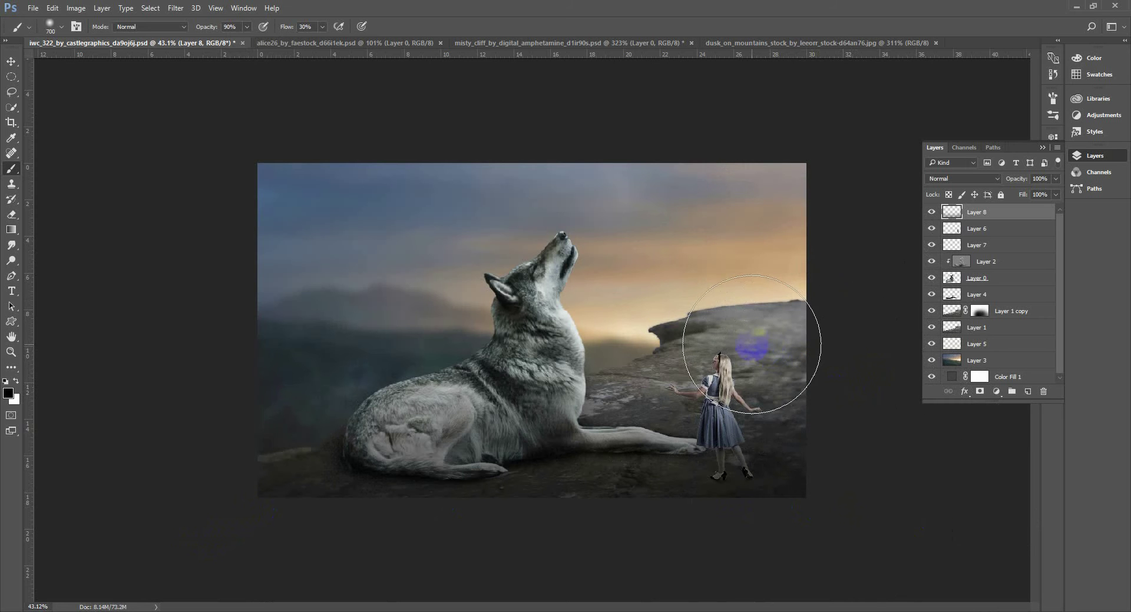
{"action": "key", "text": "bracketright"}
{"action": "key", "text": "bracketright"}
{"action": "key", "text": "bracketright"}
{"action": "key", "text": "bracketright"}
{"action": "key", "text": "bracketright"}
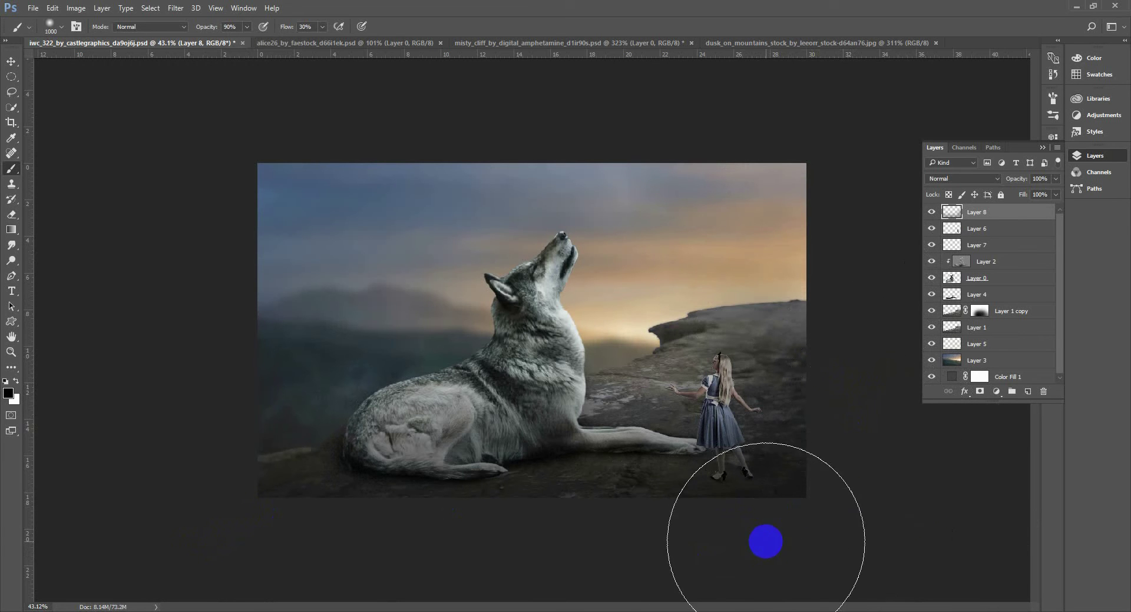
{"action": "mouse_move", "coordinate": [160, 531]}
{"action": "left_mouse_down"}
{"action": "mouse_move", "coordinate": [649, 605]}
{"action": "mouse_move", "coordinate": [757, 544]}
{"action": "mouse_move", "coordinate": [795, 537]}
{"action": "mouse_move", "coordinate": [923, 575]}
{"action": "left_mouse_up"}
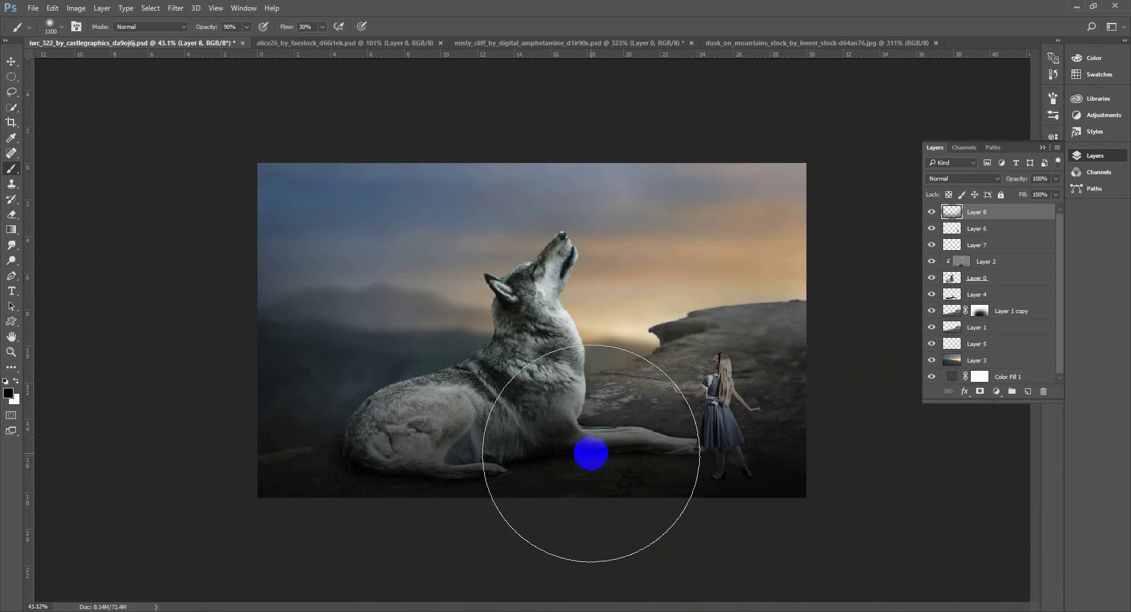
Step: Examine the darkened edges and overall balance of the whole composite, both fitted to the screen and zoomed out
{"action": "key", "text": "bracketleft"}
{"action": "key", "text": "bracketleft"}
{"action": "key", "text": "bracketleft"}
{"action": "key", "text": "bracketleft"}
{"action": "key", "text": "bracketleft"}
{"action": "key", "text": "bracketleft"}
{"action": "key", "text": "bracketleft"}
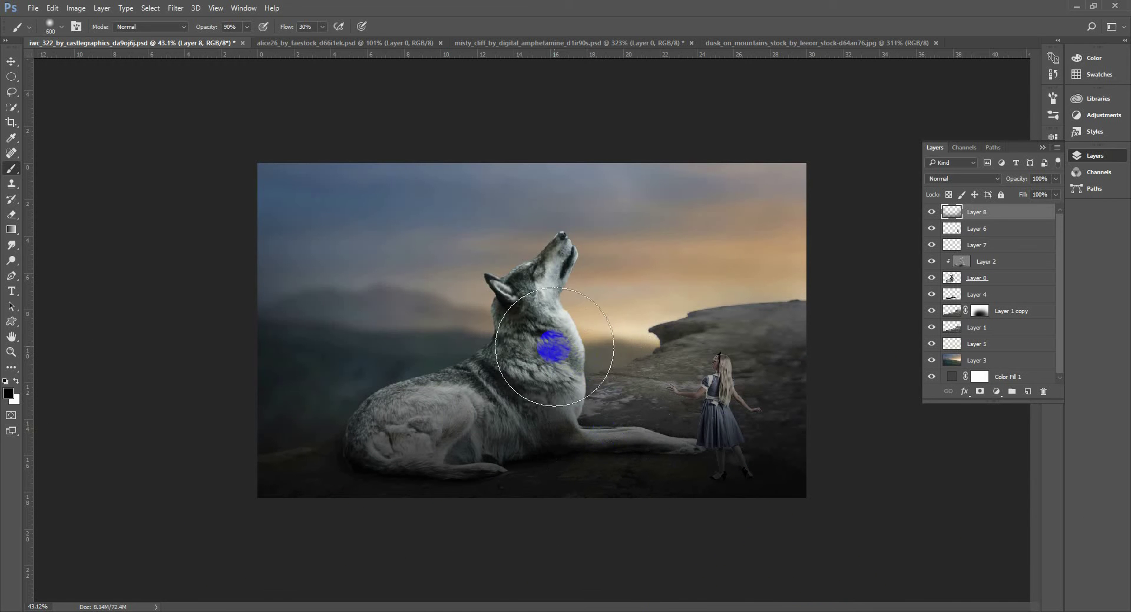
{"action": "right_click", "coordinate": [532, 316]}
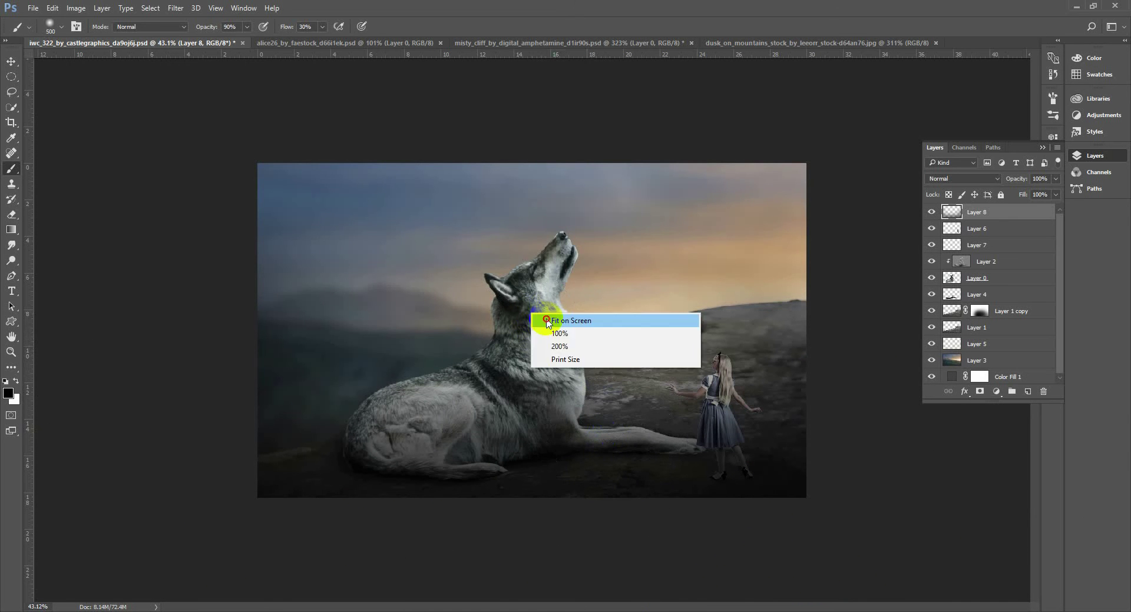
{"action": "left_click", "coordinate": [539, 321]}
{"action": "key", "text": "v"}
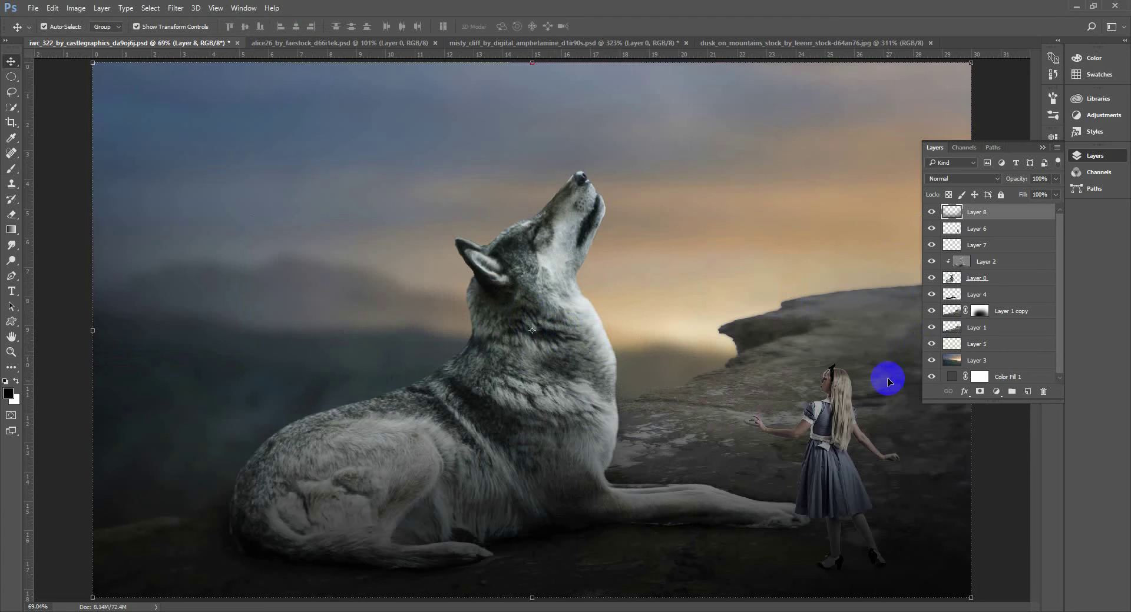
{"action": "scroll", "coordinate": [372, 331], "scroll_direction": "down", "scroll_amount": 6}
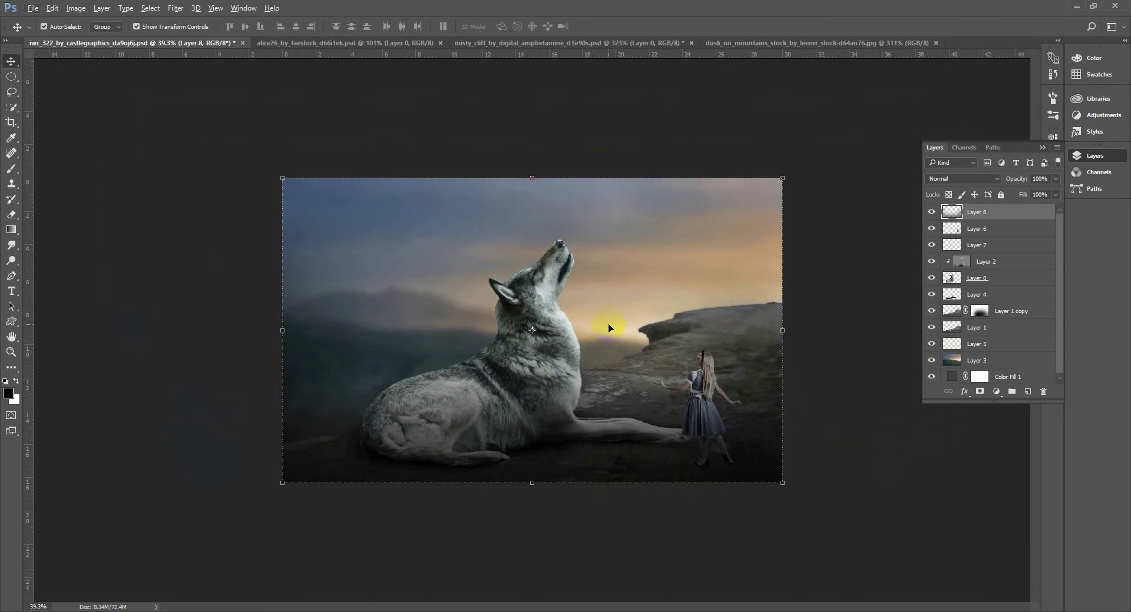
{"action": "left_click", "coordinate": [823, 159]}
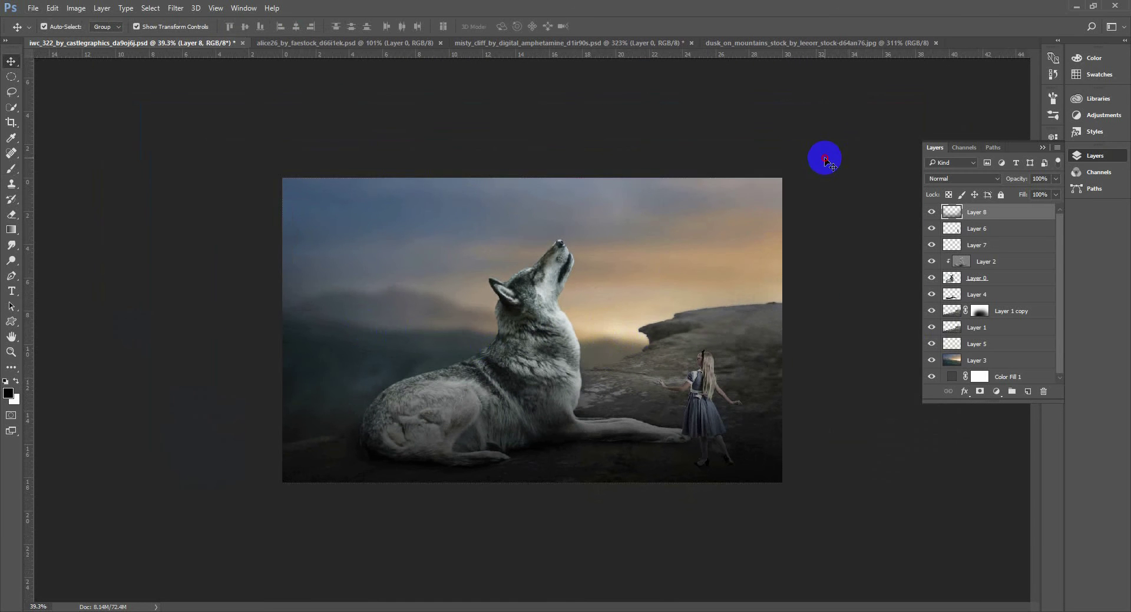
Step: Select Layer 5 beneath the cliff layers, check its contribution by toggling it, and choose the 500 px cloud-textured brush
{"action": "left_click", "coordinate": [1017, 350]}
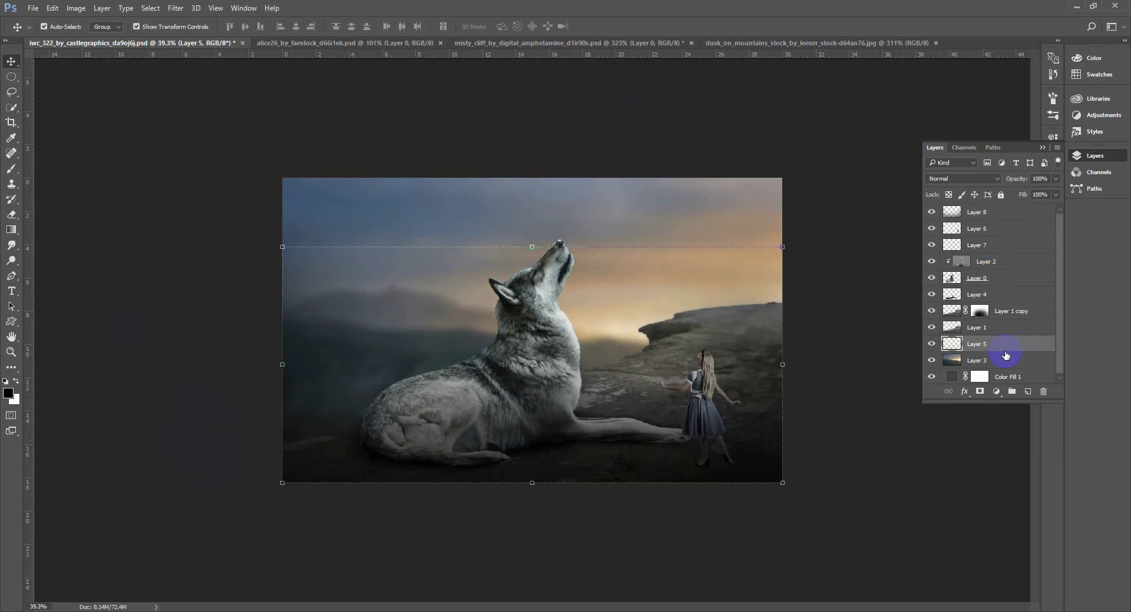
{"action": "left_click", "coordinate": [932, 344]}
{"action": "left_click", "coordinate": [931, 345]}
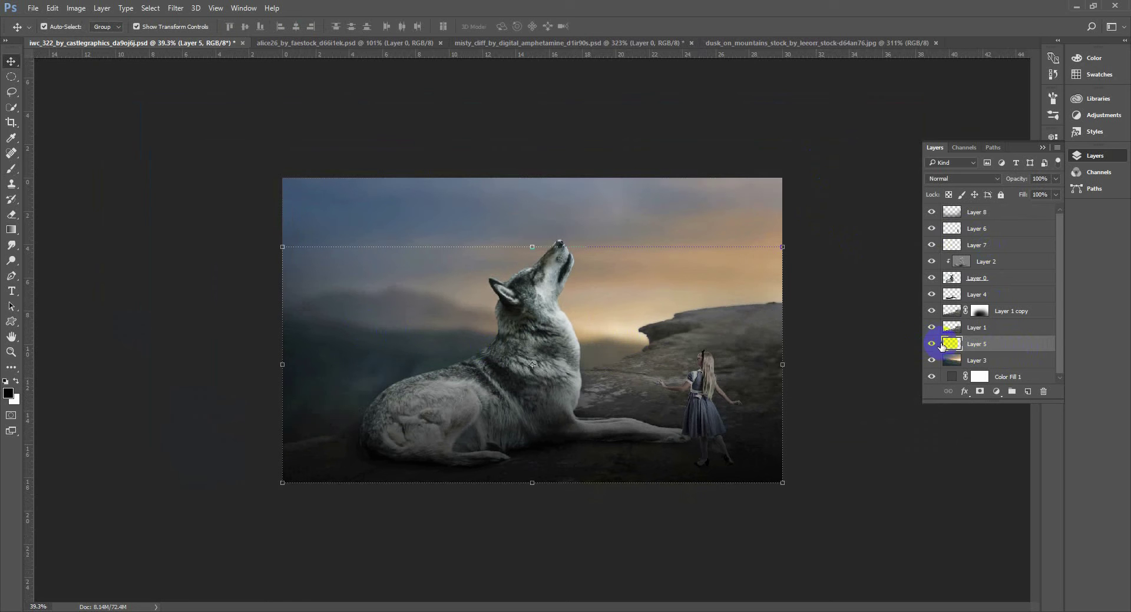
{"action": "left_click", "coordinate": [12, 169]}
{"action": "left_click", "coordinate": [62, 26]}
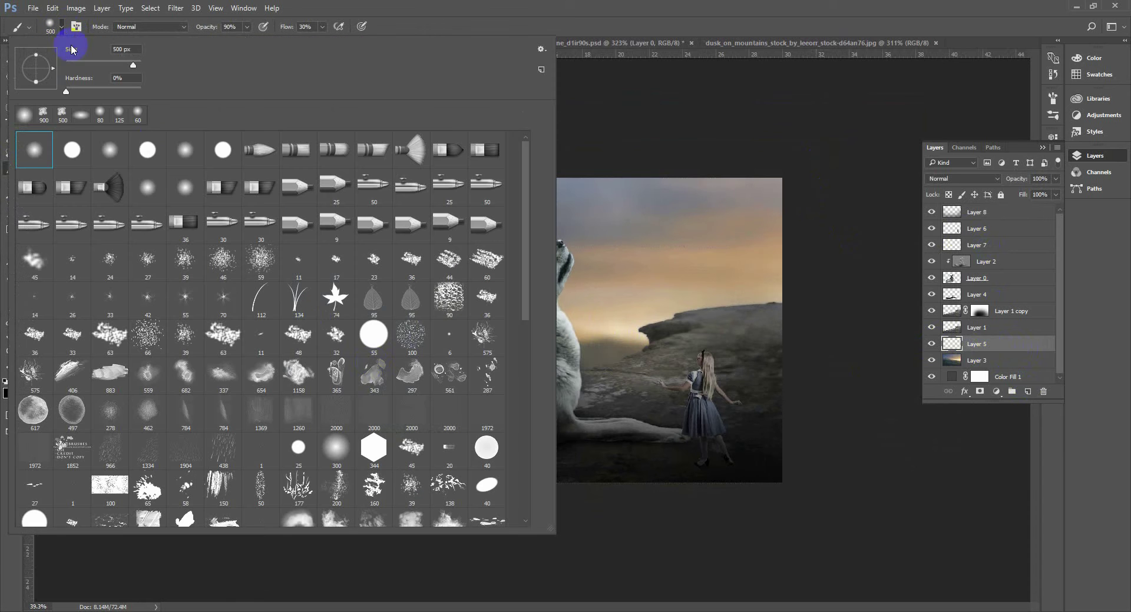
{"action": "scroll", "coordinate": [522, 310], "scroll_direction": "down", "scroll_amount": 2}
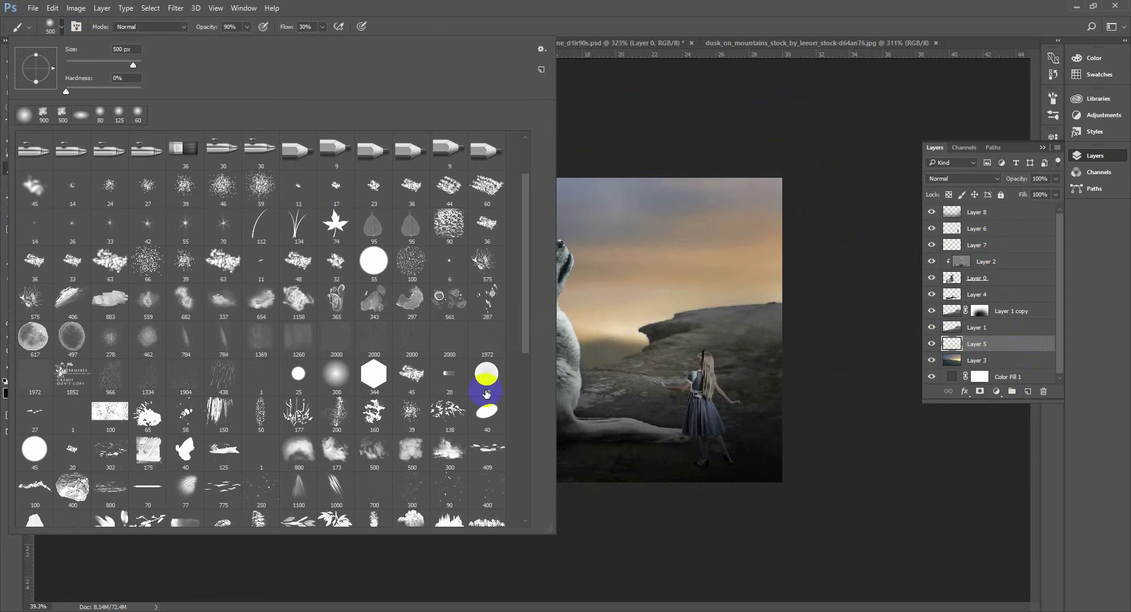
{"action": "left_click", "coordinate": [412, 448]}
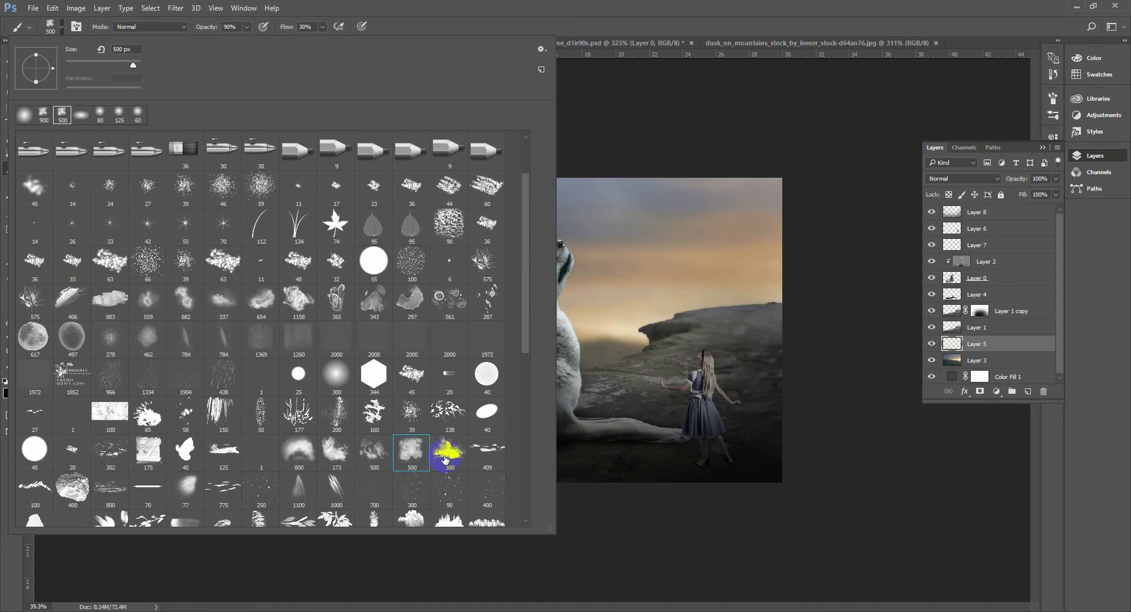
Step: Test the cloud brush on the sky, undo the mark, and sample a tan sunset colour for the brush
{"action": "left_click", "coordinate": [618, 300]}
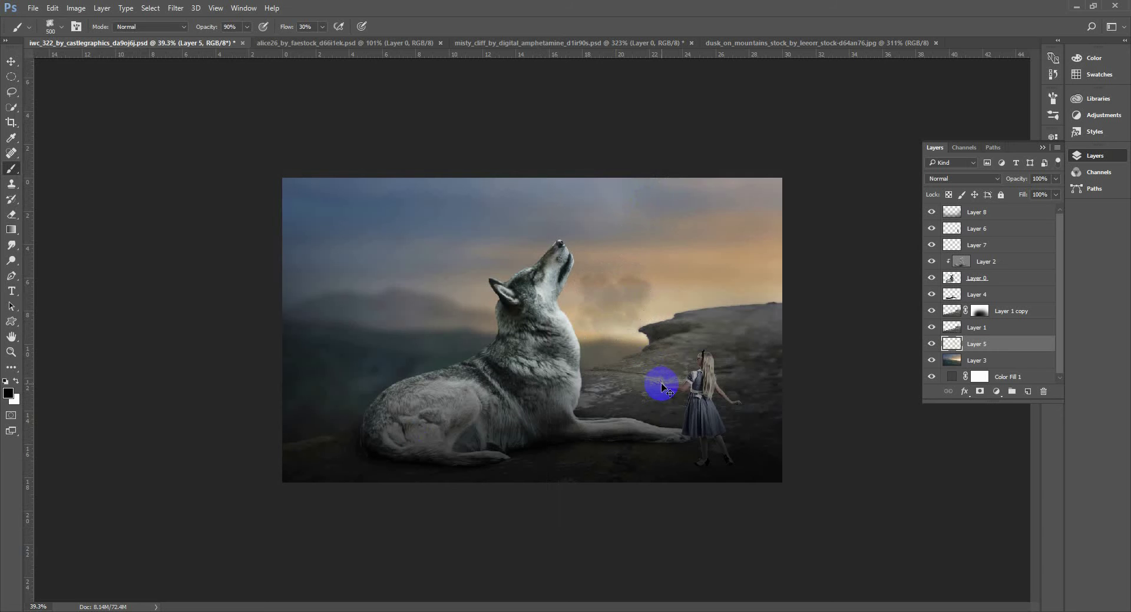
{"action": "key", "text": "ctrl+z"}
{"action": "key", "text": "ctrl+d"}
{"action": "key", "text": "i"}
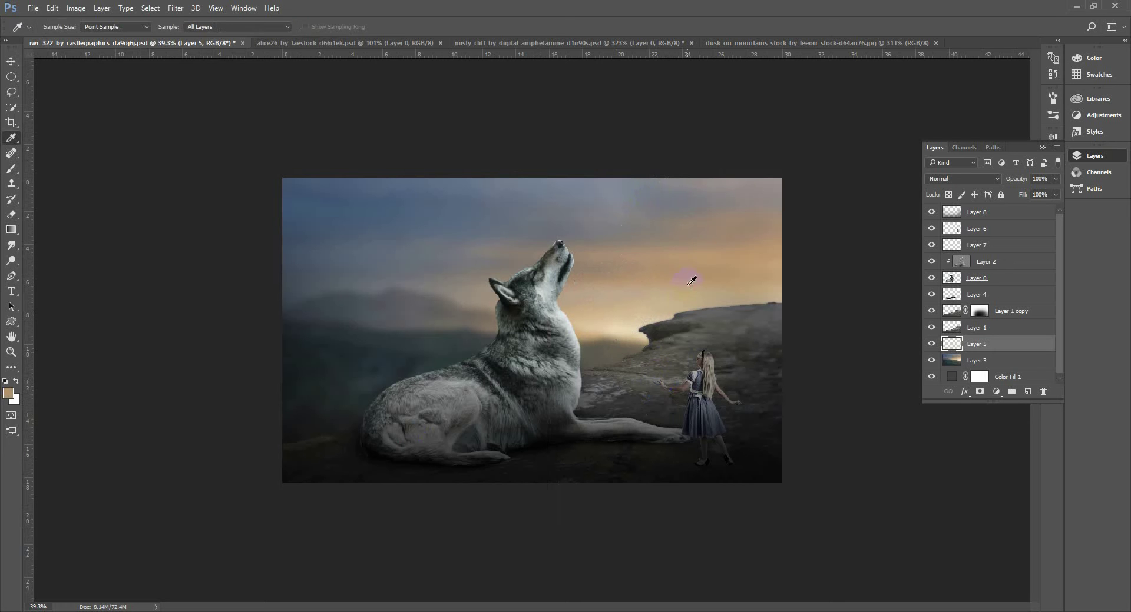
{"action": "key", "text": "b"}
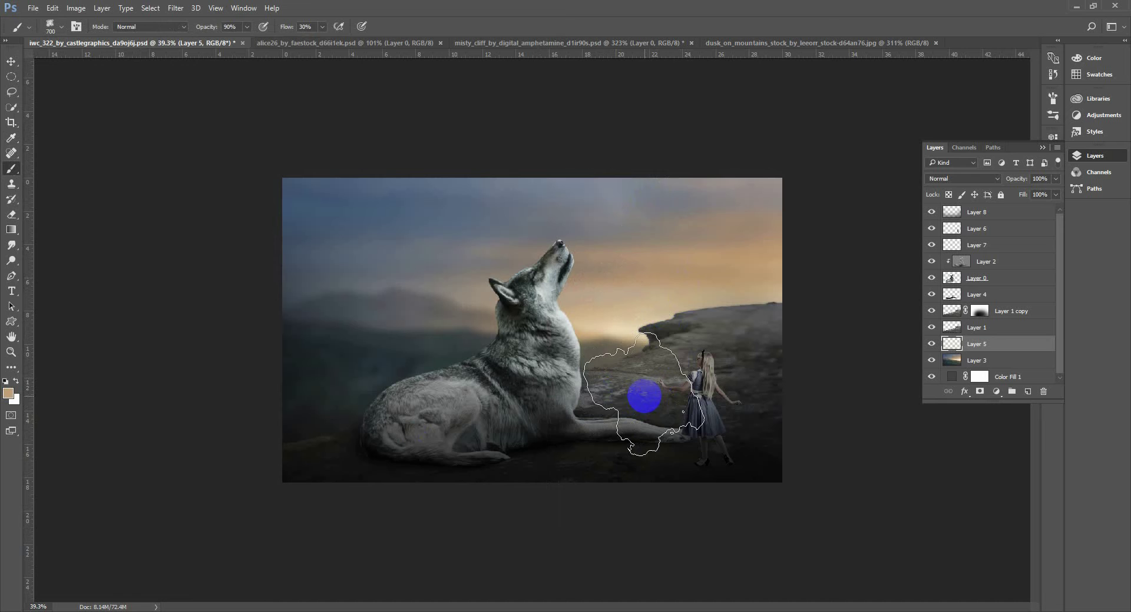
Step: Undo the last mist stroke and brush faint tan mist over the cliff area on Layer 5 at size 800 and 34% opacity
{"action": "key", "text": "bracketright"}
{"action": "key", "text": "bracketright"}
{"action": "key", "text": "bracketright"}
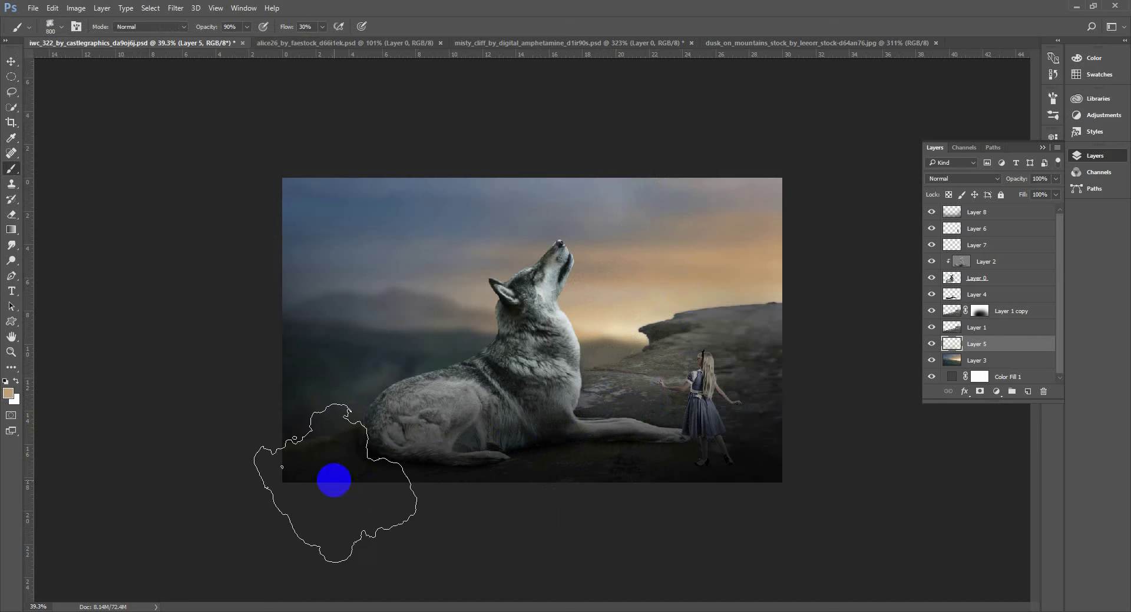
{"action": "key", "text": "ctrl+z"}
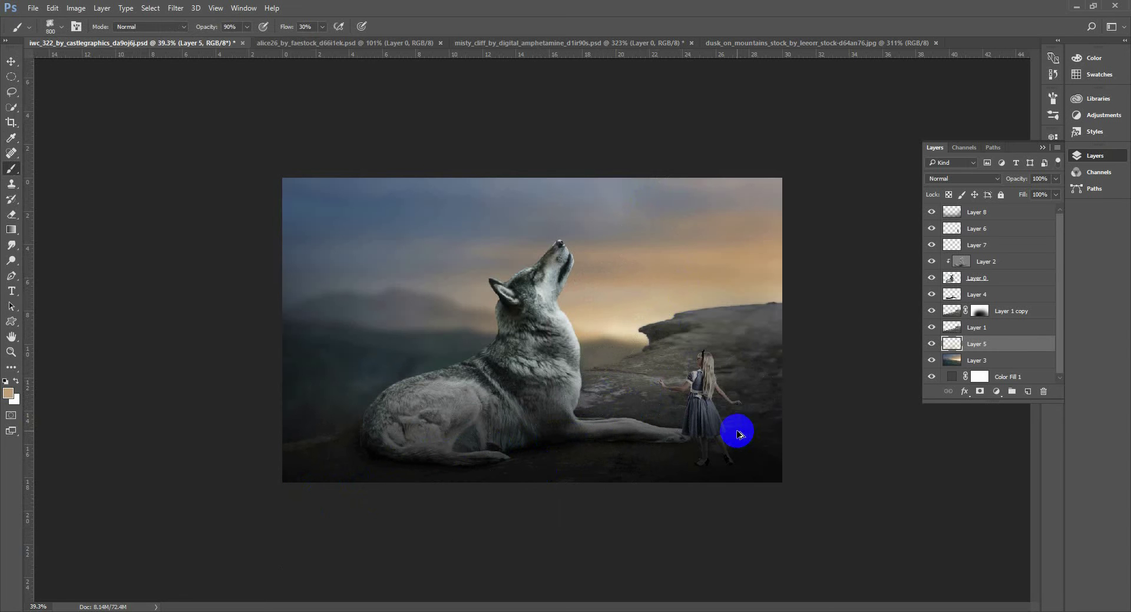
{"action": "left_click_drag", "start_coordinate": [248, 28], "coordinate": [232, 45]}
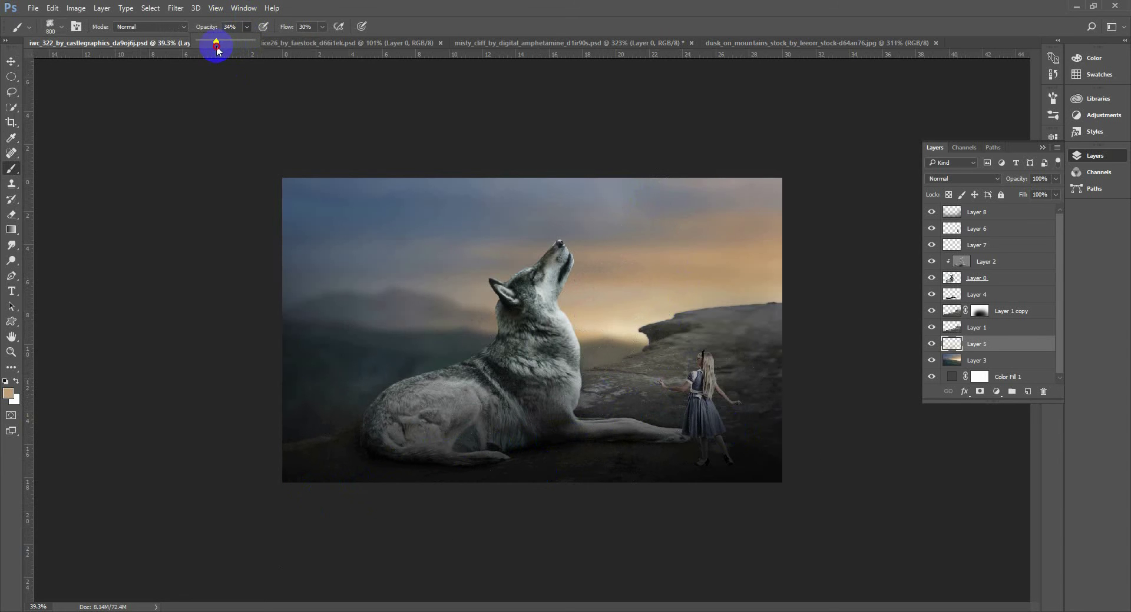
{"action": "left_click", "coordinate": [718, 386]}
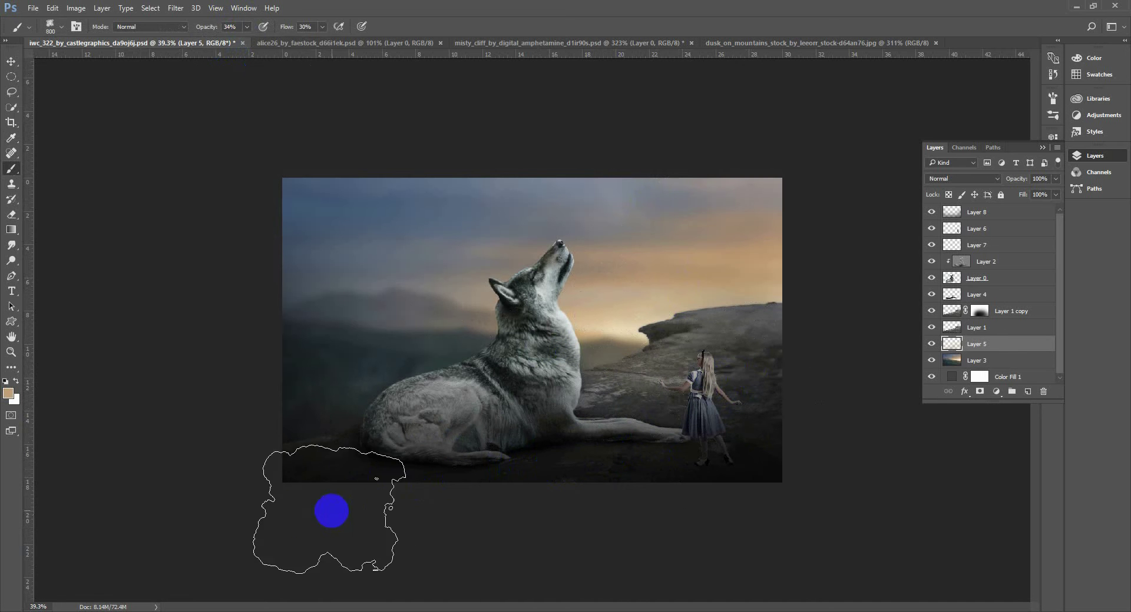
{"action": "left_click", "coordinate": [689, 420]}
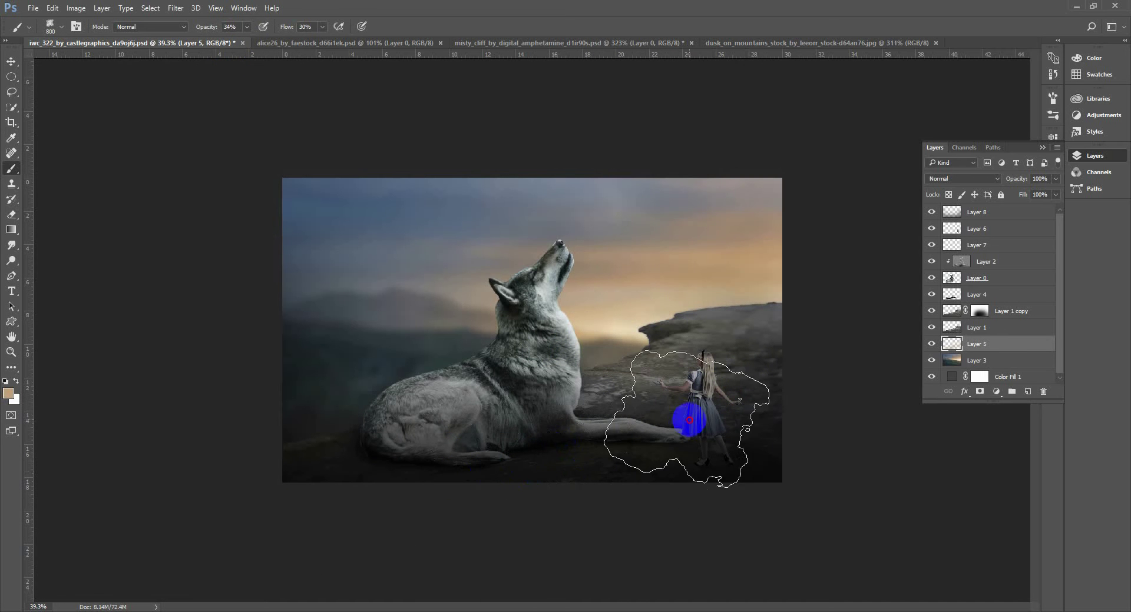
{"action": "mouse_move", "coordinate": [689, 420]}
{"action": "left_mouse_down"}
{"action": "mouse_move", "coordinate": [703, 375]}
{"action": "mouse_move", "coordinate": [770, 387]}
{"action": "mouse_move", "coordinate": [740, 457]}
{"action": "mouse_move", "coordinate": [840, 360]}
{"action": "mouse_move", "coordinate": [1042, 318]}
{"action": "left_mouse_up"}
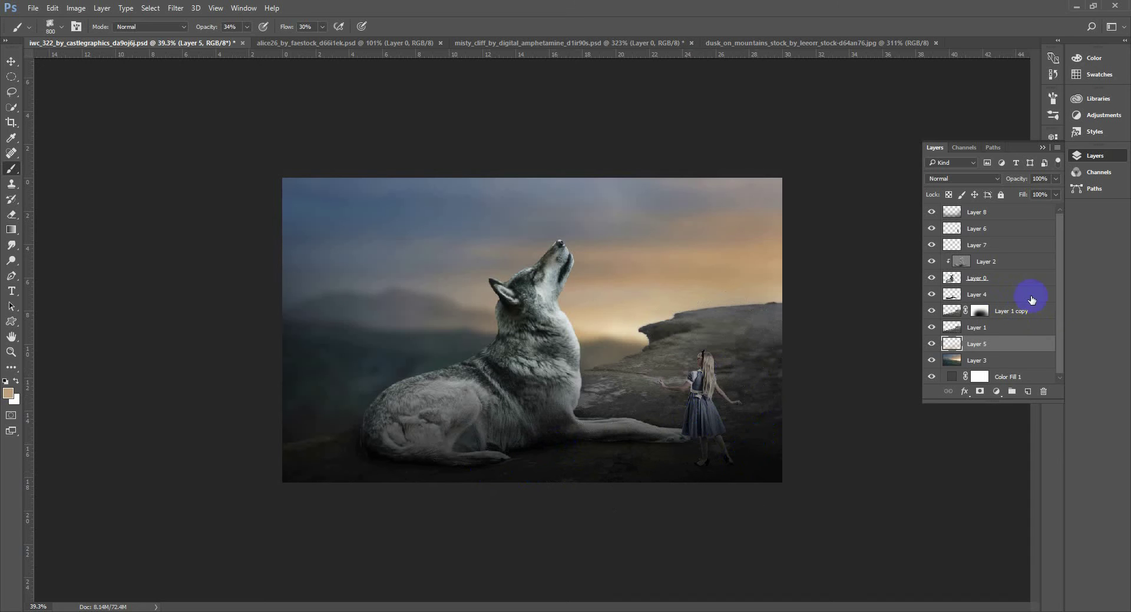
Step: Add a new empty layer directly above the masked Layer 1 copy and toggle its visibility to check it
{"action": "left_click", "coordinate": [1051, 313]}
{"action": "left_click", "coordinate": [1027, 391]}
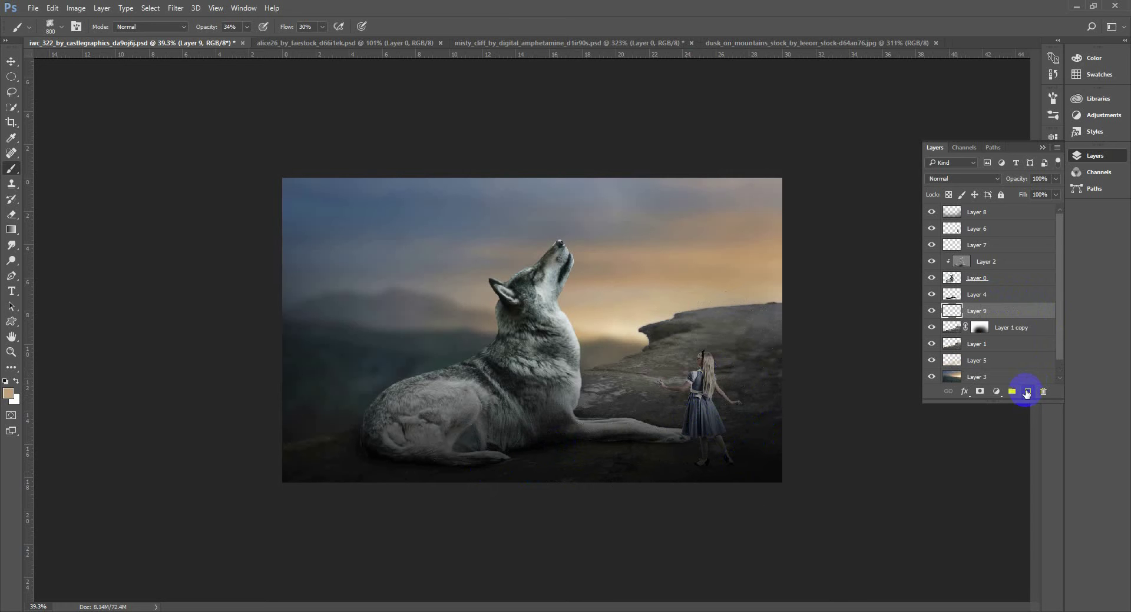
{"action": "left_click", "coordinate": [930, 314]}
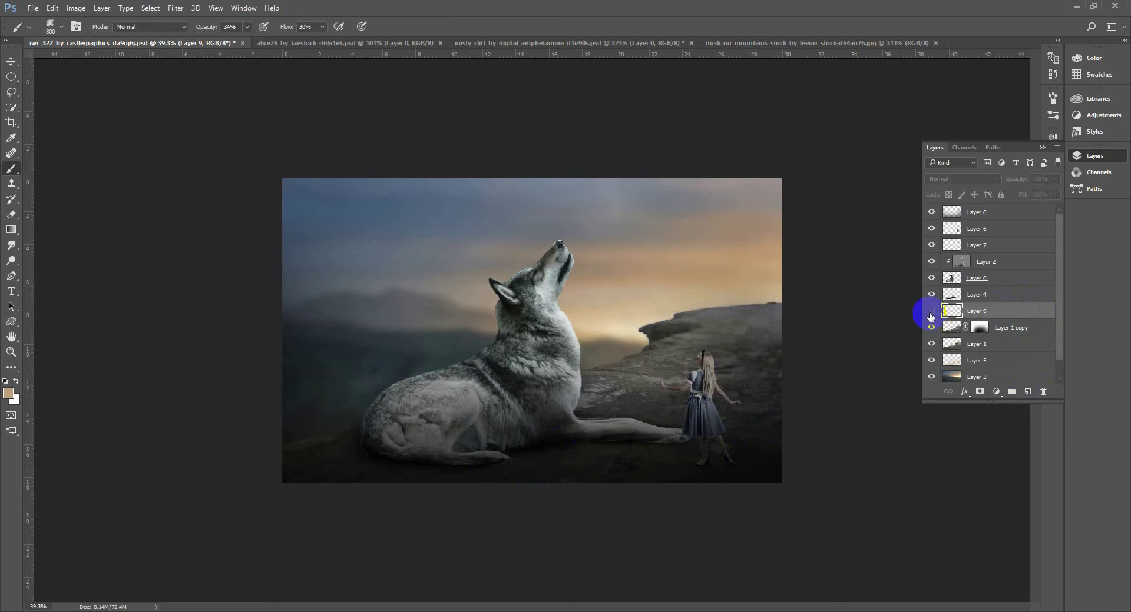
{"action": "left_click", "coordinate": [930, 313]}
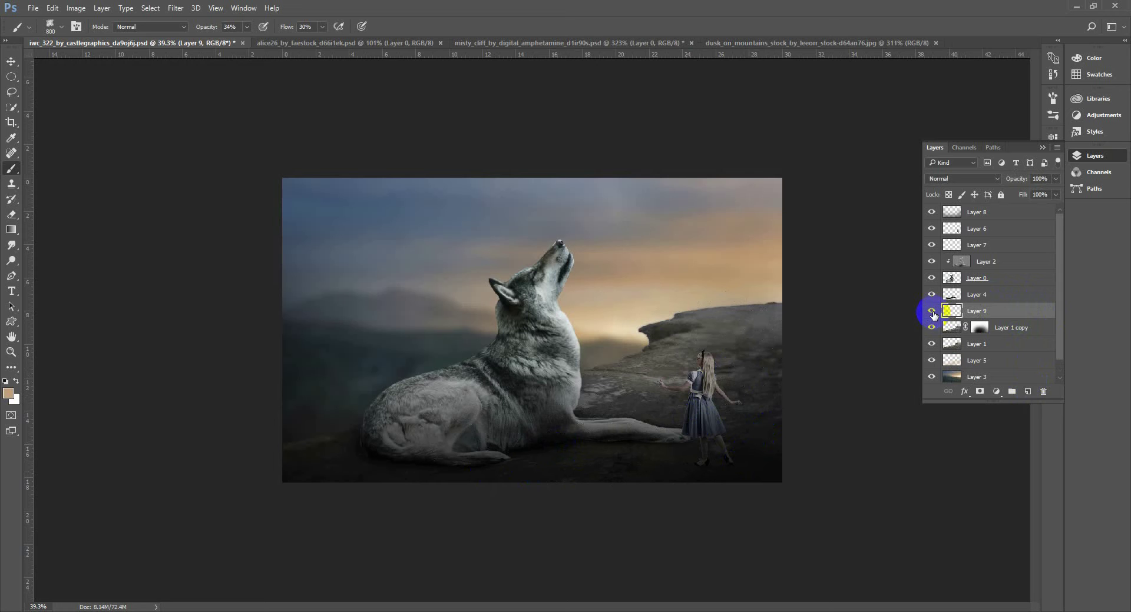
{"action": "left_click", "coordinate": [932, 313]}
{"action": "left_click", "coordinate": [931, 313]}
Step: Group Layer 1 copy and Layer 1, and clip the empty Layer 9 to that group
{"action": "left_click", "coordinate": [1035, 328]}
{"action": "left_click", "coordinate": [1008, 346], "text": "shift"}
{"action": "key", "text": "ctrl+g"}
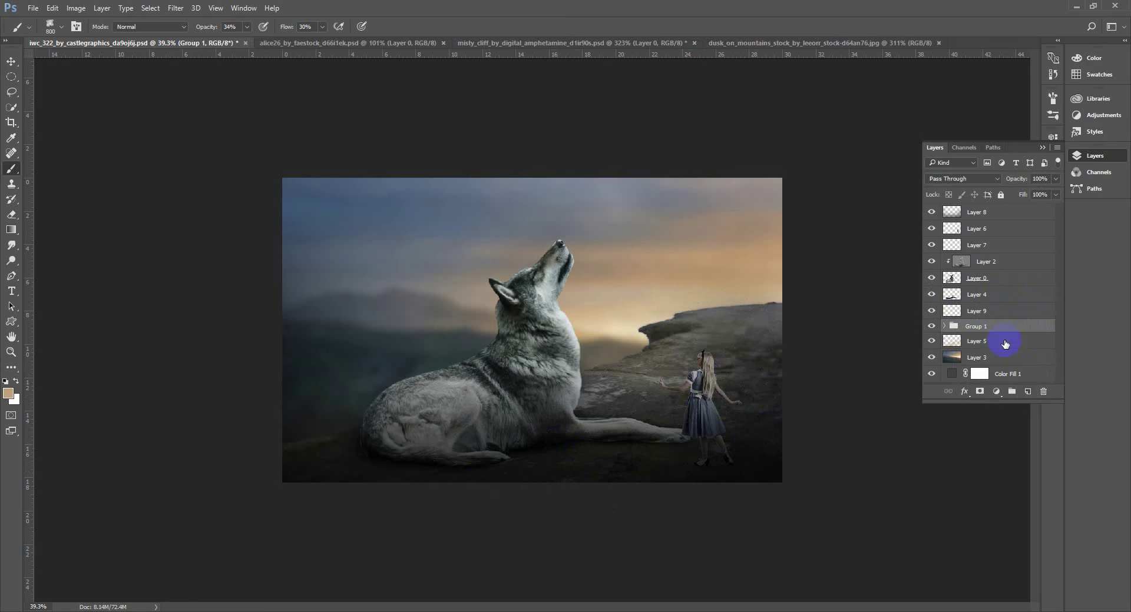
{"action": "left_click", "coordinate": [982, 315]}
{"action": "right_click", "coordinate": [1004, 316]}
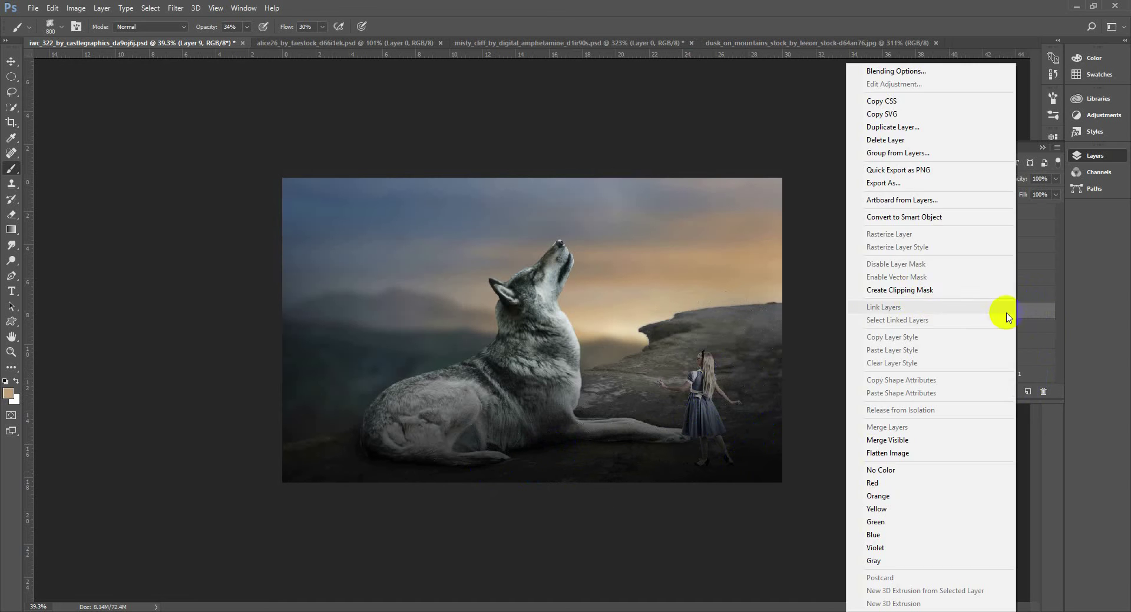
{"action": "left_click", "coordinate": [909, 297]}
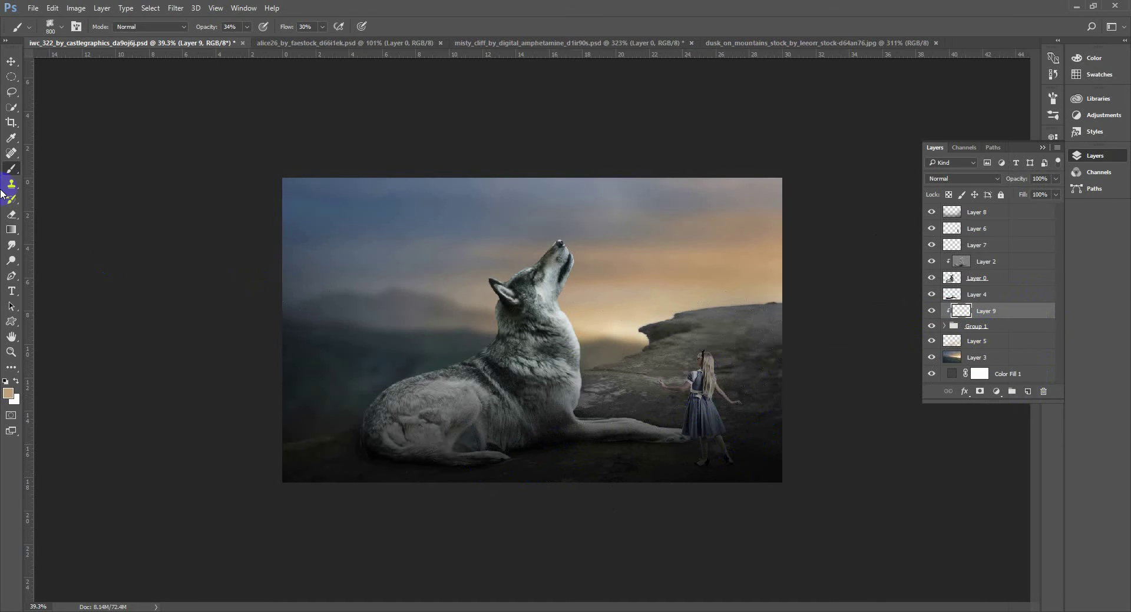
Step: Switch to the soft round brush at 0% hardness with white as the foreground colour and reduce it to 100 px
{"action": "left_click", "coordinate": [58, 25]}
{"action": "left_click", "coordinate": [42, 119]}
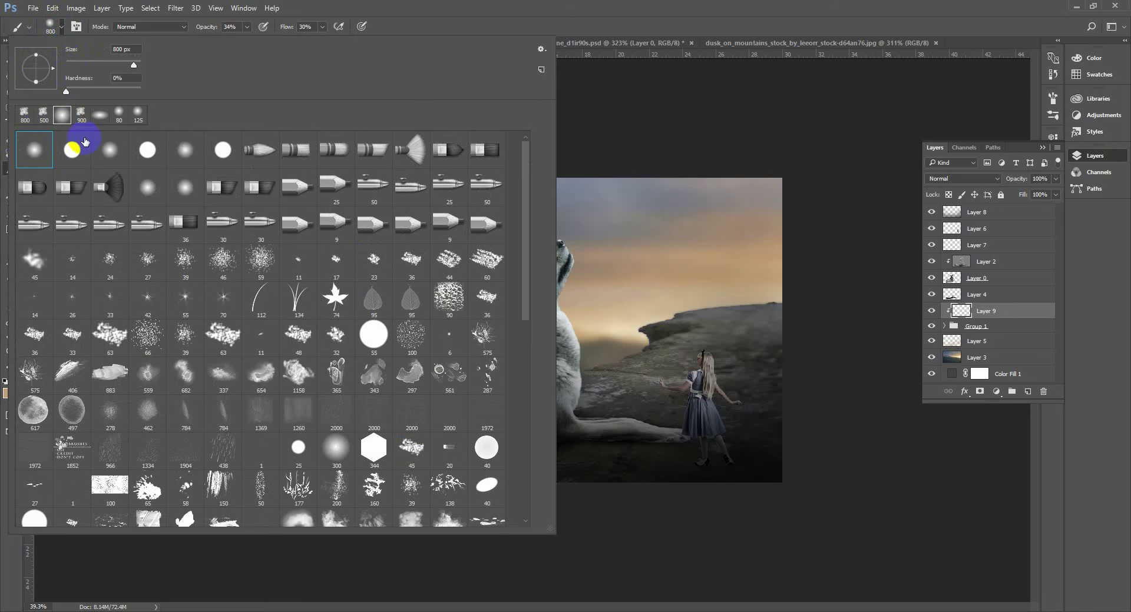
{"action": "left_click", "coordinate": [850, 317]}
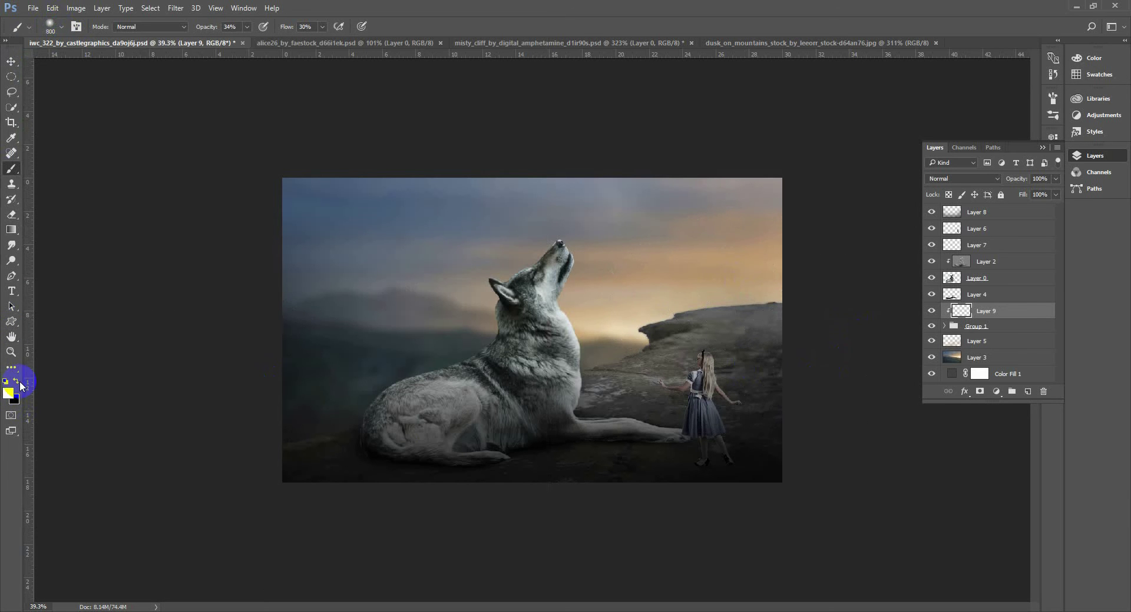
{"action": "key", "text": "bracketleft"}
{"action": "key", "text": "bracketleft"}
{"action": "key", "text": "bracketleft"}
{"action": "key", "text": "bracketleft"}
{"action": "key", "text": "bracketleft"}
{"action": "key", "text": "bracketleft"}
{"action": "key", "text": "bracketleft"}
{"action": "key", "text": "bracketleft"}
{"action": "key", "text": "bracketleft"}
{"action": "key", "text": "bracketleft"}
{"action": "key", "text": "bracketleft"}
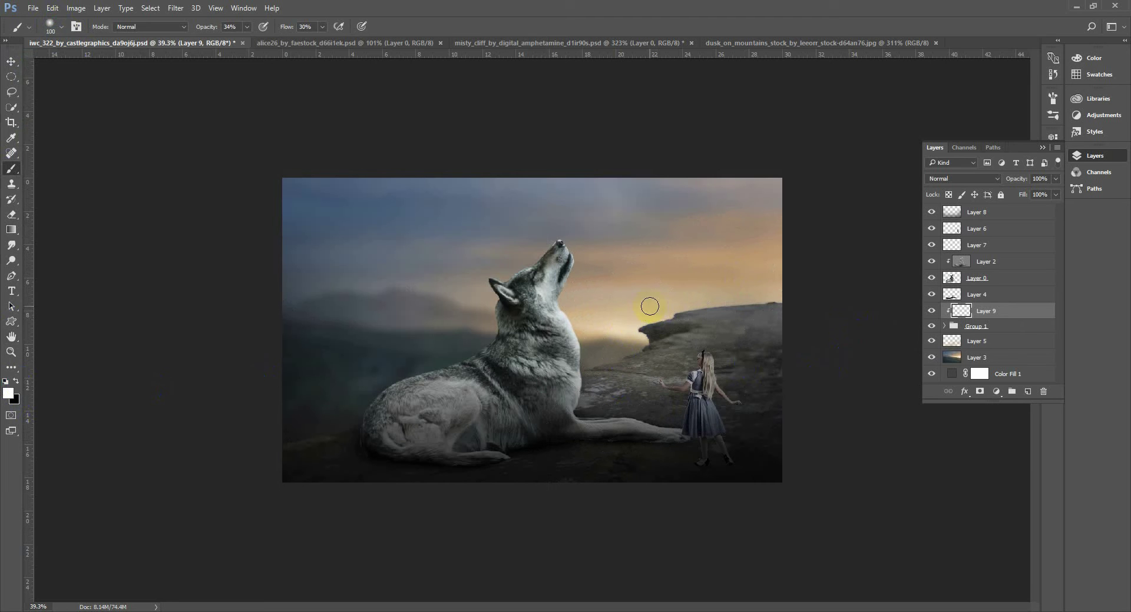
Step: Brush a soft white highlight along the cliff's upper edge near the sunset at 60% opacity, enlarging the brush
{"action": "left_click", "coordinate": [247, 27]}
{"action": "left_click_drag", "start_coordinate": [260, 43], "coordinate": [263, 43]}
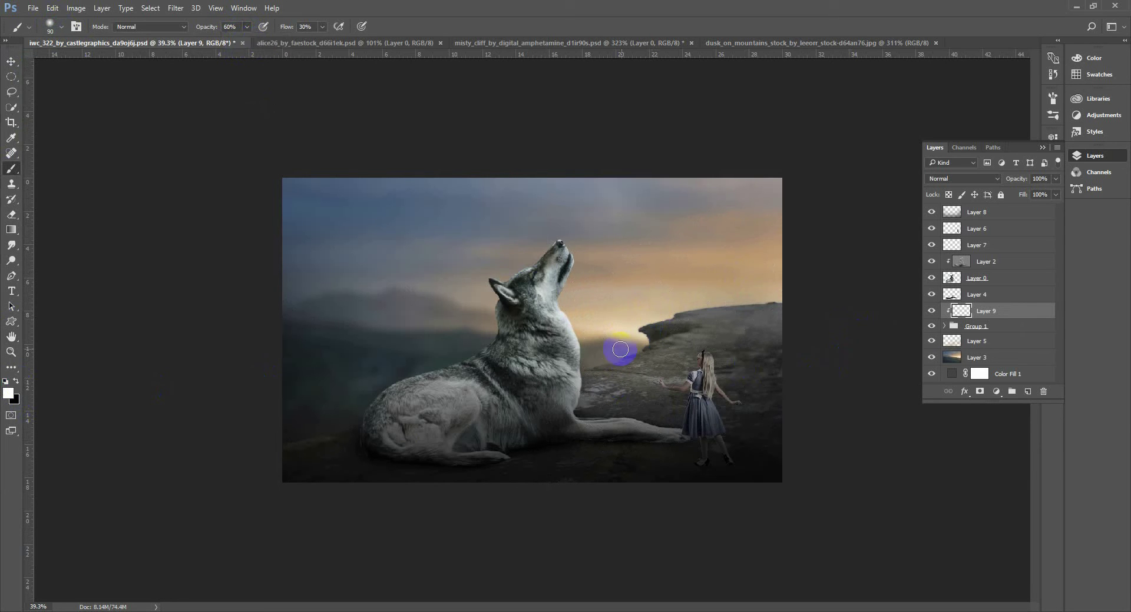
{"action": "key", "text": "bracketright"}
{"action": "key", "text": "bracketright"}
{"action": "key", "text": "bracketright"}
{"action": "key", "text": "bracketright"}
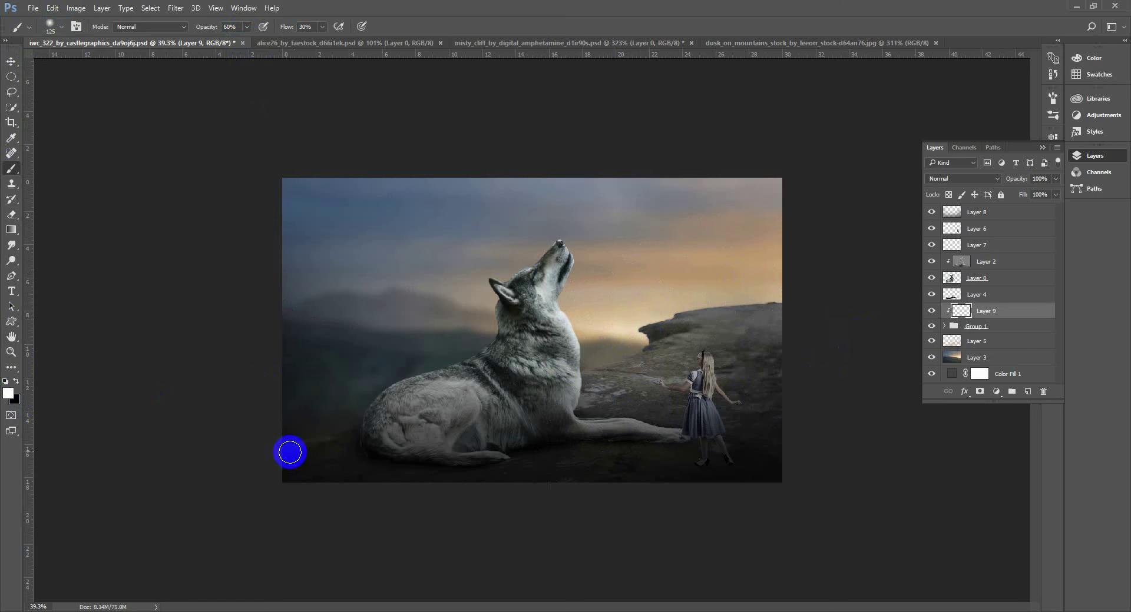
{"action": "mouse_move", "coordinate": [600, 355]}
{"action": "left_mouse_down"}
{"action": "mouse_move", "coordinate": [654, 331]}
{"action": "mouse_move", "coordinate": [625, 336]}
{"action": "mouse_move", "coordinate": [637, 349]}
{"action": "mouse_move", "coordinate": [650, 322]}
{"action": "mouse_move", "coordinate": [633, 317]}
{"action": "mouse_move", "coordinate": [674, 295]}
{"action": "left_mouse_up"}
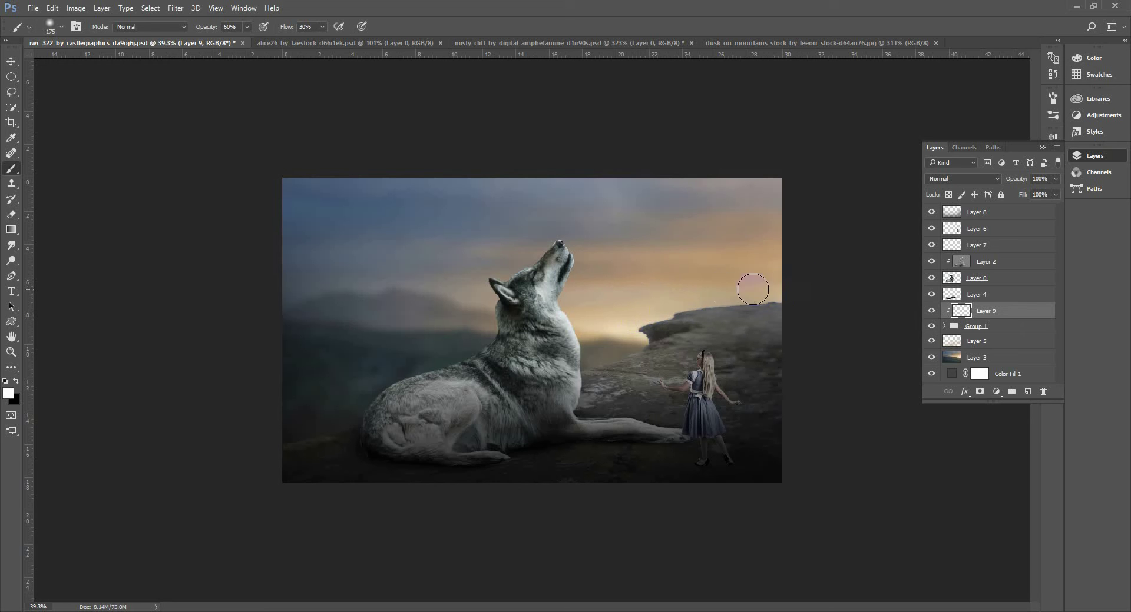
Step: Sample the warm tan from the sunset sky and brush it softly over the cliff's upper surface on Layer 9
{"action": "key", "text": "i"}
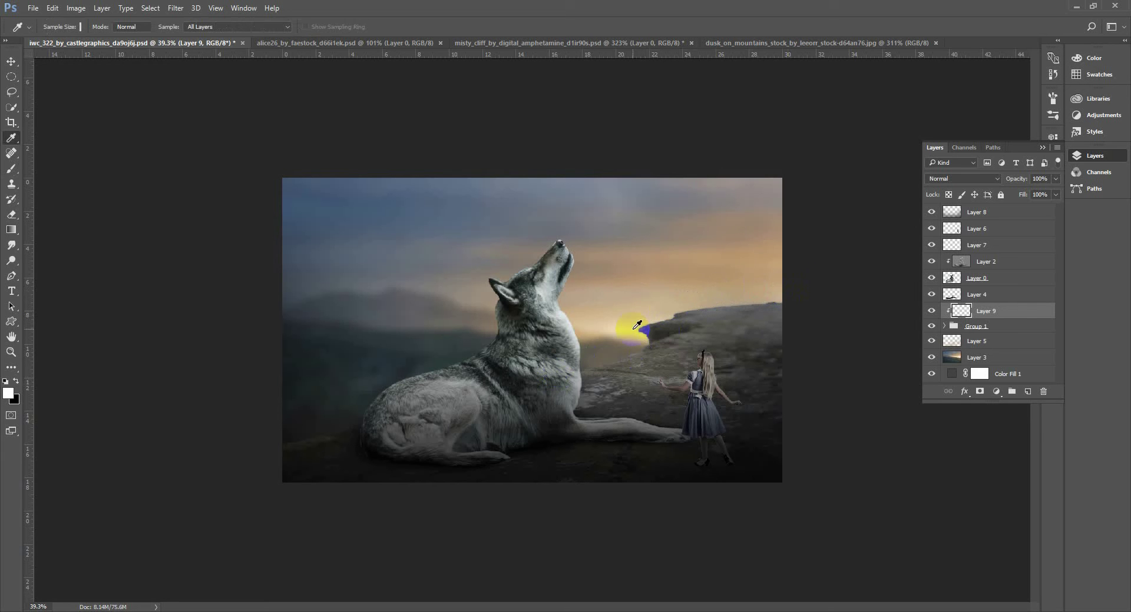
{"action": "left_click", "coordinate": [685, 291]}
{"action": "key", "text": "b"}
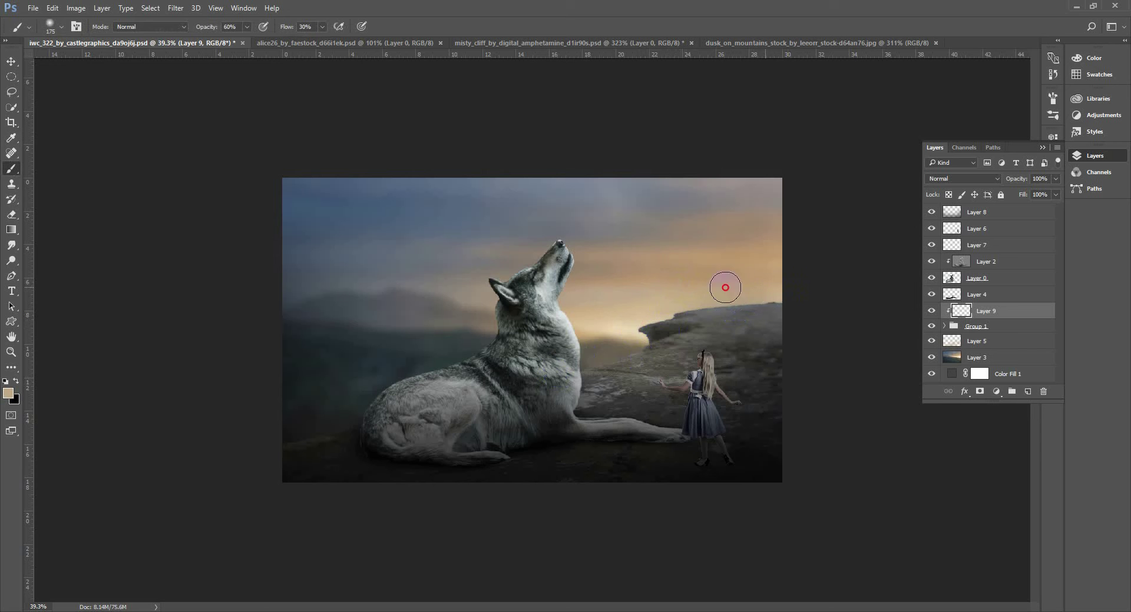
{"action": "mouse_move", "coordinate": [714, 297]}
{"action": "left_mouse_down"}
{"action": "mouse_move", "coordinate": [601, 325]}
{"action": "mouse_move", "coordinate": [621, 325]}
{"action": "mouse_move", "coordinate": [620, 340]}
{"action": "mouse_move", "coordinate": [573, 345]}
{"action": "mouse_move", "coordinate": [566, 357]}
{"action": "mouse_move", "coordinate": [622, 341]}
{"action": "mouse_move", "coordinate": [504, 391]}
{"action": "mouse_move", "coordinate": [335, 432]}
{"action": "mouse_move", "coordinate": [374, 415]}
{"action": "mouse_move", "coordinate": [287, 430]}
{"action": "mouse_move", "coordinate": [479, 374]}
{"action": "mouse_move", "coordinate": [449, 377]}
{"action": "mouse_move", "coordinate": [398, 398]}
{"action": "mouse_move", "coordinate": [659, 349]}
{"action": "mouse_move", "coordinate": [621, 397]}
{"action": "mouse_move", "coordinate": [666, 398]}
{"action": "left_mouse_up"}
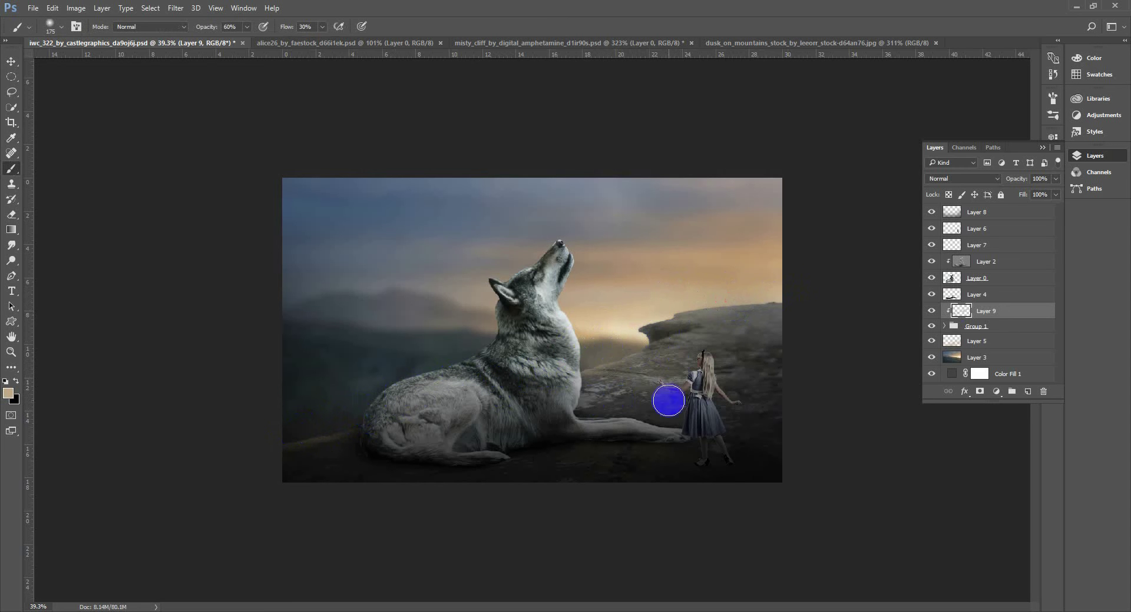
{"action": "left_click", "coordinate": [1046, 260]}
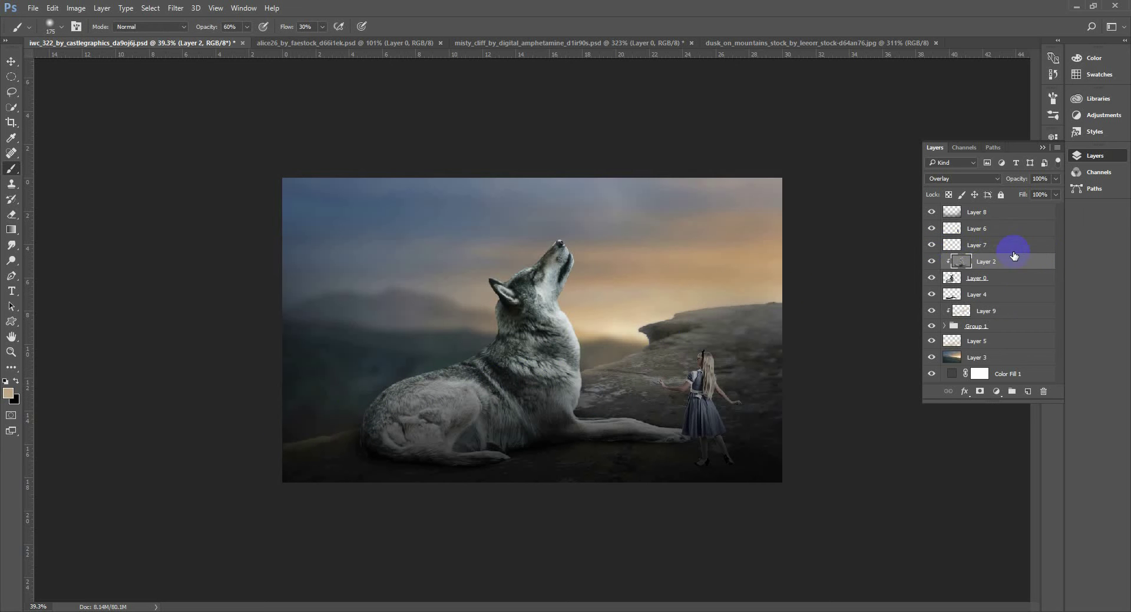
{"action": "left_click", "coordinate": [1028, 390]}
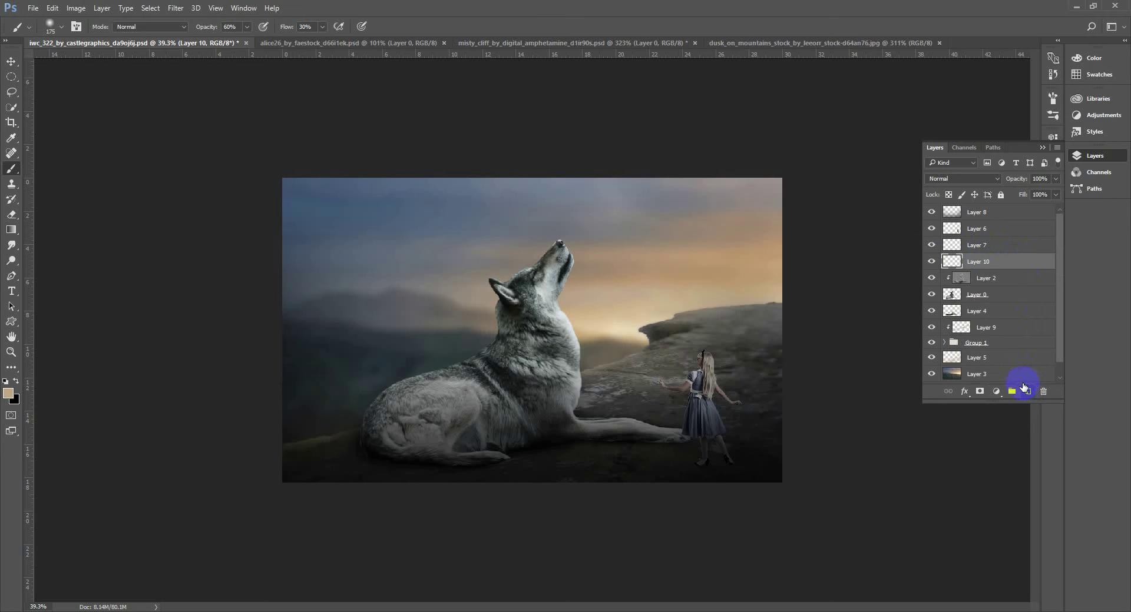
{"action": "key", "text": "ctrl+z"}
Step: Add a new empty layer directly above the wolf's Layer 0, clipped to it
{"action": "left_click", "coordinate": [1022, 291]}
{"action": "left_click", "coordinate": [1024, 282]}
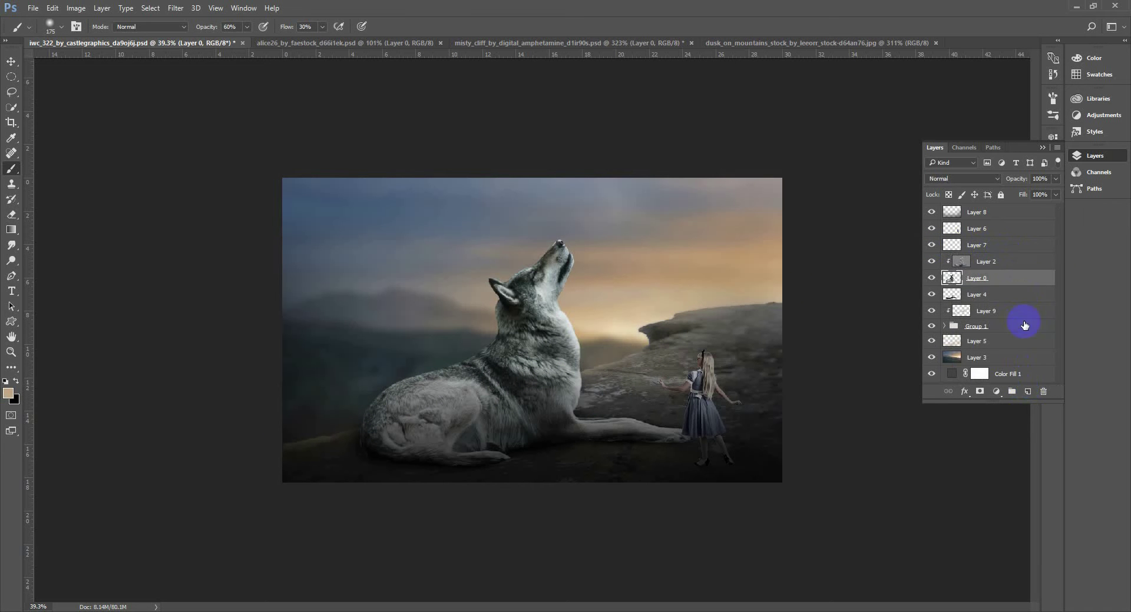
{"action": "left_click", "coordinate": [1028, 392]}
Step: Reduce the soft brush to 100 px and brush the tan light along the wolf's throat and chest edge at 60% opacity
{"action": "key", "text": "bracketleft"}
{"action": "mouse_move", "coordinate": [488, 329]}
{"action": "left_mouse_down"}
{"action": "mouse_move", "coordinate": [412, 373]}
{"action": "mouse_move", "coordinate": [466, 354]}
{"action": "mouse_move", "coordinate": [360, 388]}
{"action": "mouse_move", "coordinate": [406, 368]}
{"action": "mouse_move", "coordinate": [354, 398]}
{"action": "mouse_move", "coordinate": [376, 390]}
{"action": "mouse_move", "coordinate": [346, 417]}
{"action": "mouse_move", "coordinate": [377, 377]}
{"action": "mouse_move", "coordinate": [373, 408]}
{"action": "mouse_move", "coordinate": [387, 415]}
{"action": "mouse_move", "coordinate": [469, 402]}
{"action": "left_mouse_up"}
{"action": "key", "text": "bracketleft"}
{"action": "key", "text": "bracketleft"}
{"action": "left_click_drag", "start_coordinate": [566, 385], "coordinate": [567, 377]}
{"action": "key", "text": "bracketright"}
{"action": "key", "text": "bracketright"}
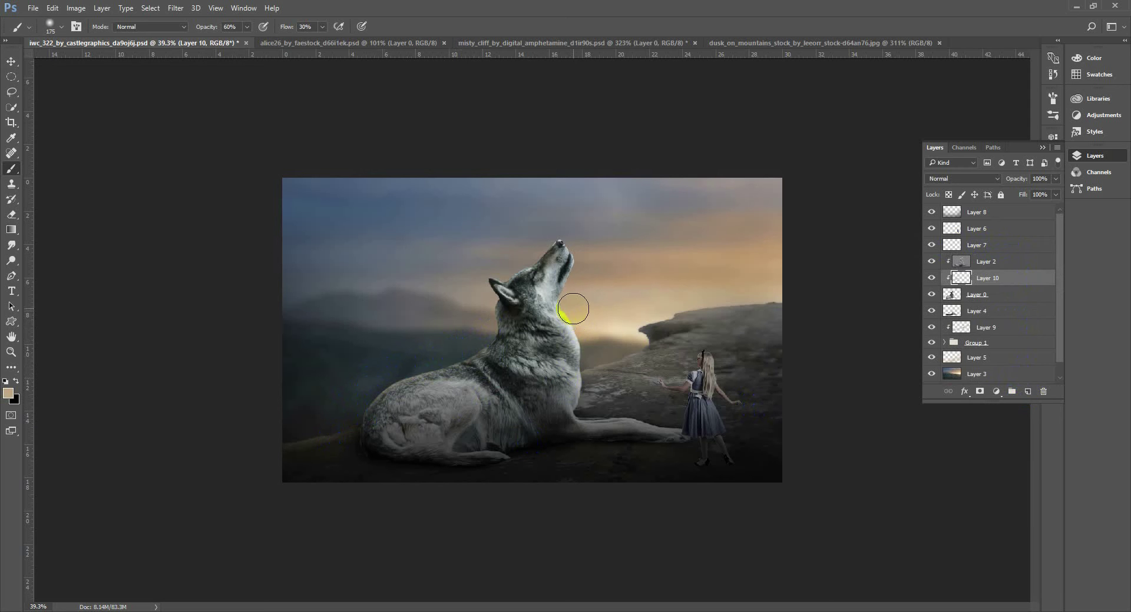
{"action": "left_click_drag", "start_coordinate": [573, 309], "coordinate": [582, 321]}
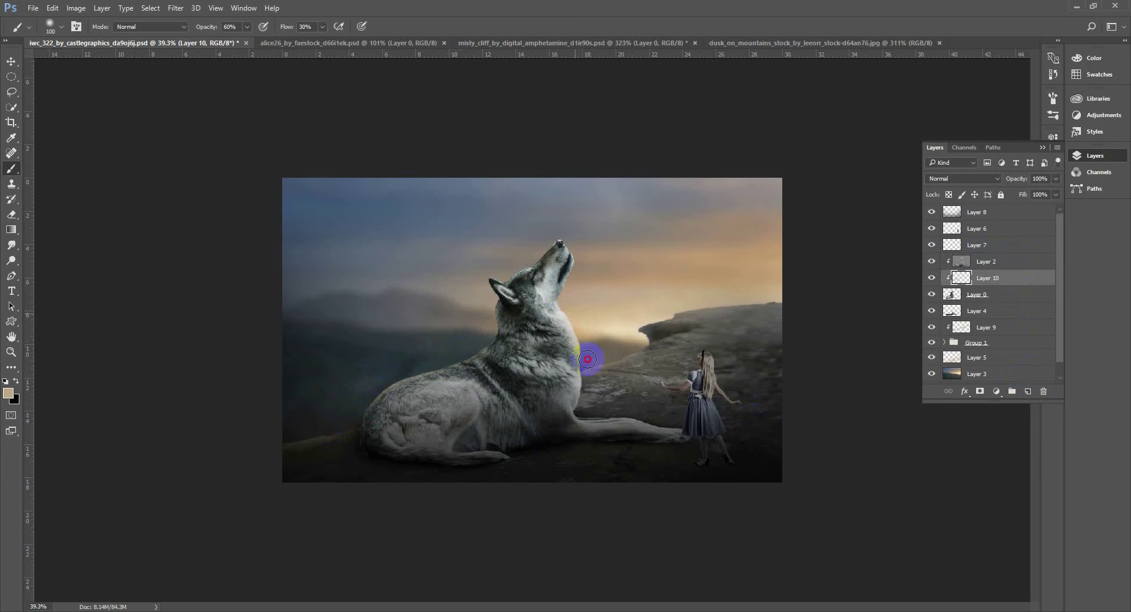
Step: Try Soft Light as Layer 10's blend mode and settle on Overlay
{"action": "key", "text": "z"}
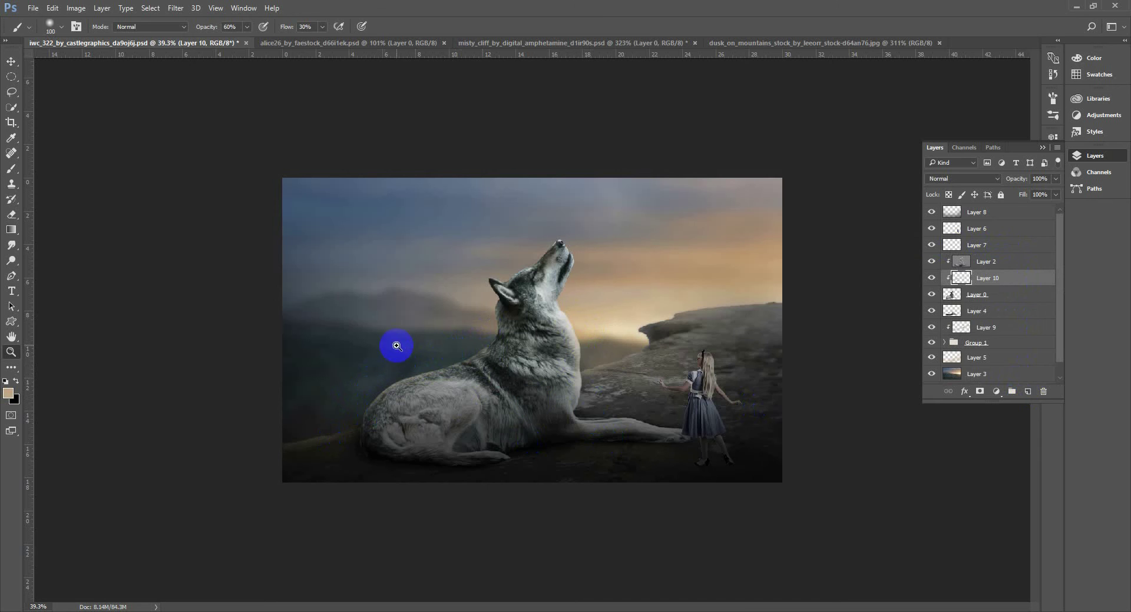
{"action": "left_click_drag", "start_coordinate": [322, 224], "coordinate": [770, 496]}
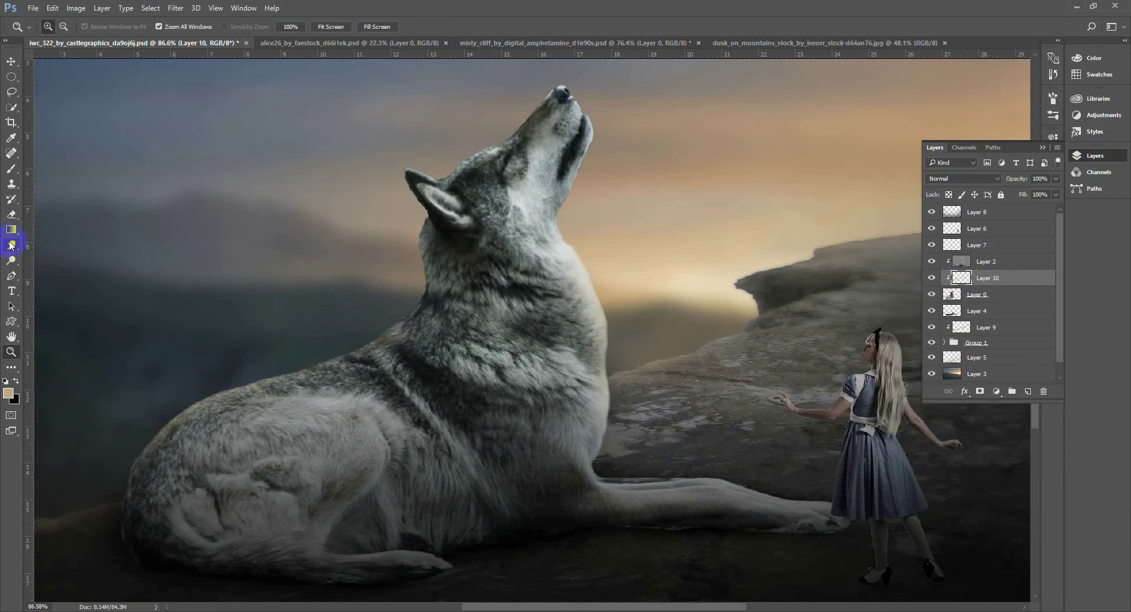
{"action": "key", "text": "b"}
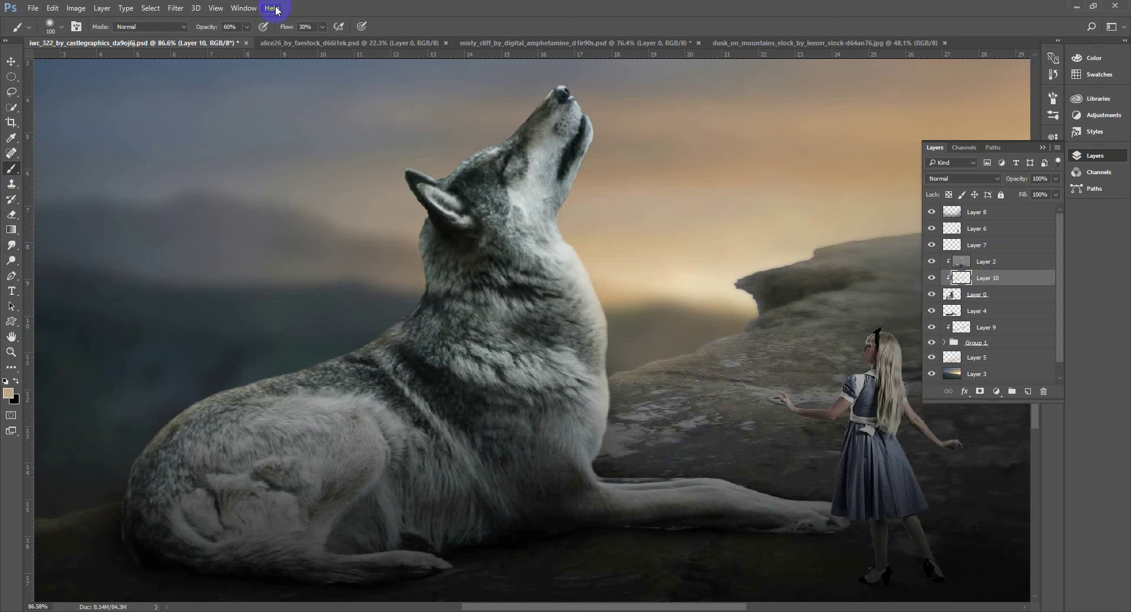
{"action": "left_click_drag", "start_coordinate": [248, 29], "coordinate": [256, 43]}
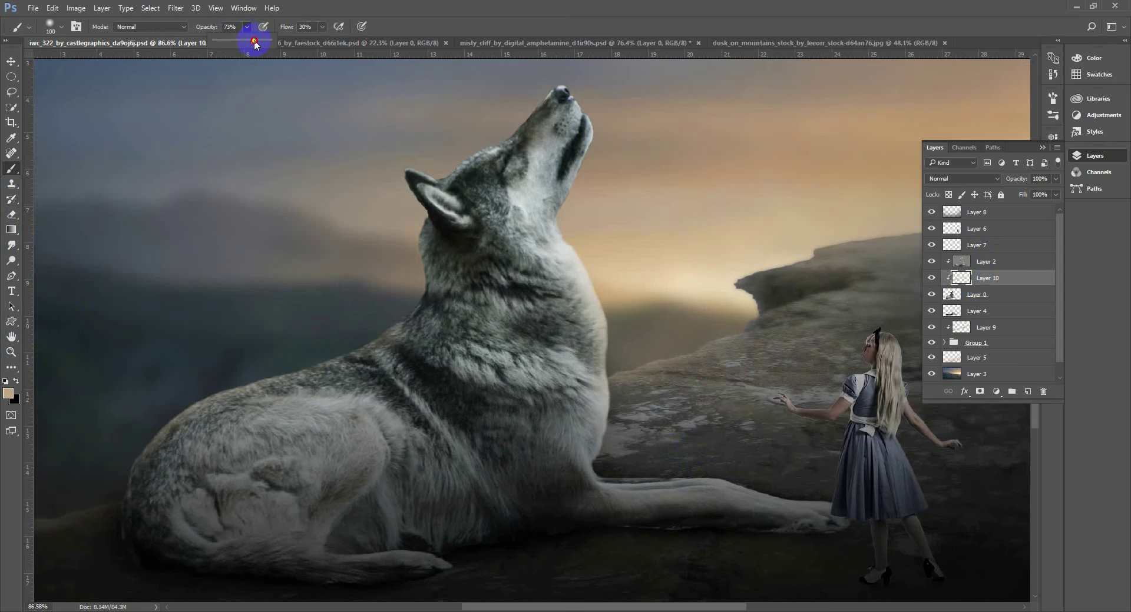
{"action": "left_click", "coordinate": [997, 179]}
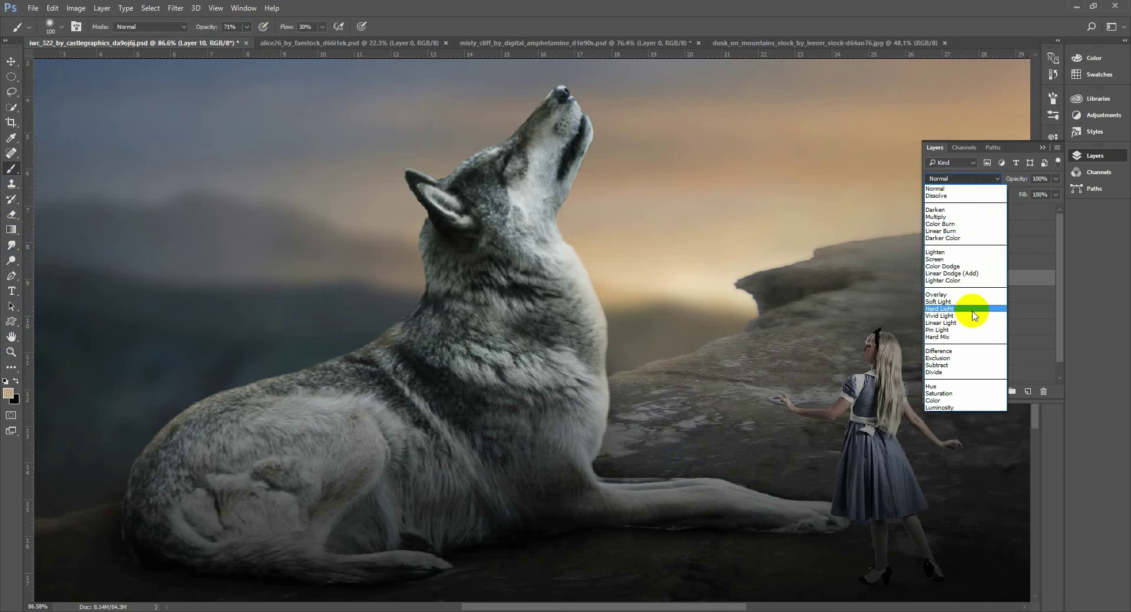
{"action": "left_click", "coordinate": [955, 302]}
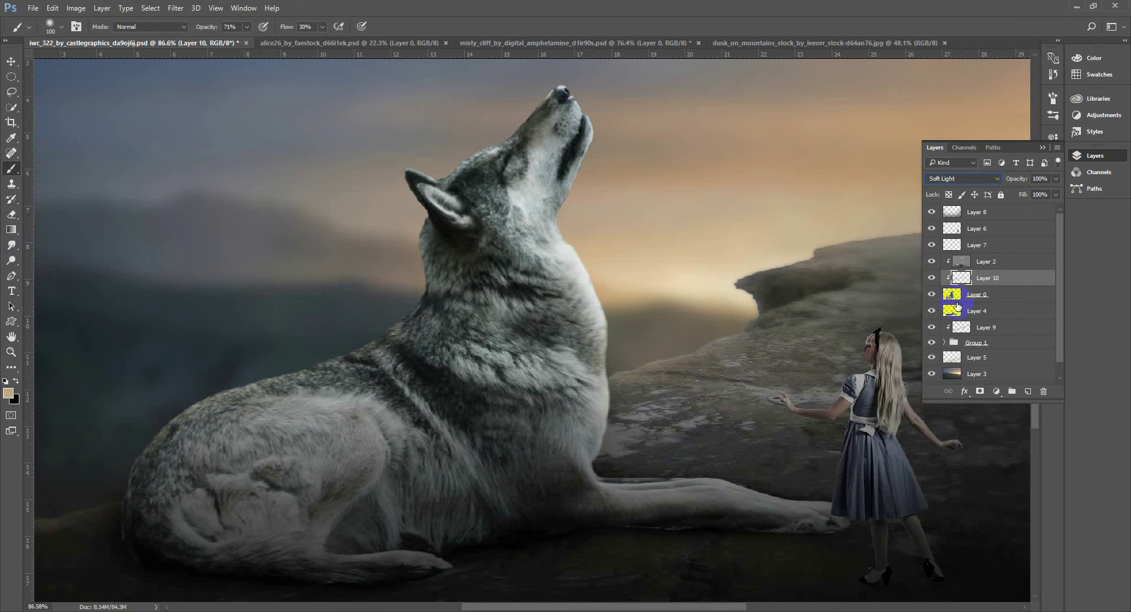
{"action": "left_click", "coordinate": [967, 182]}
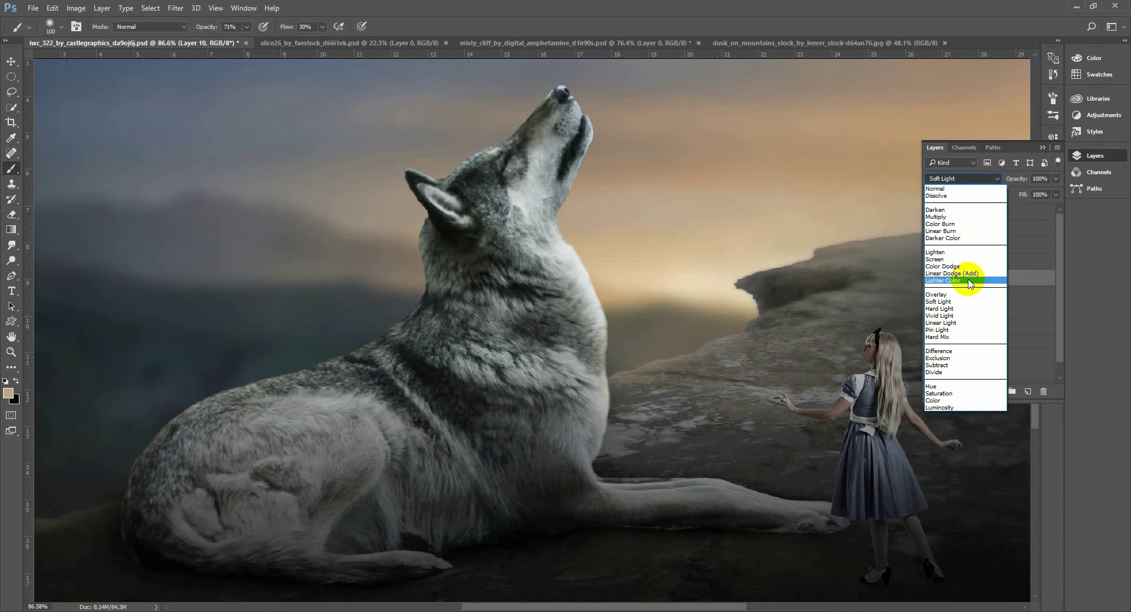
{"action": "left_click", "coordinate": [966, 300]}
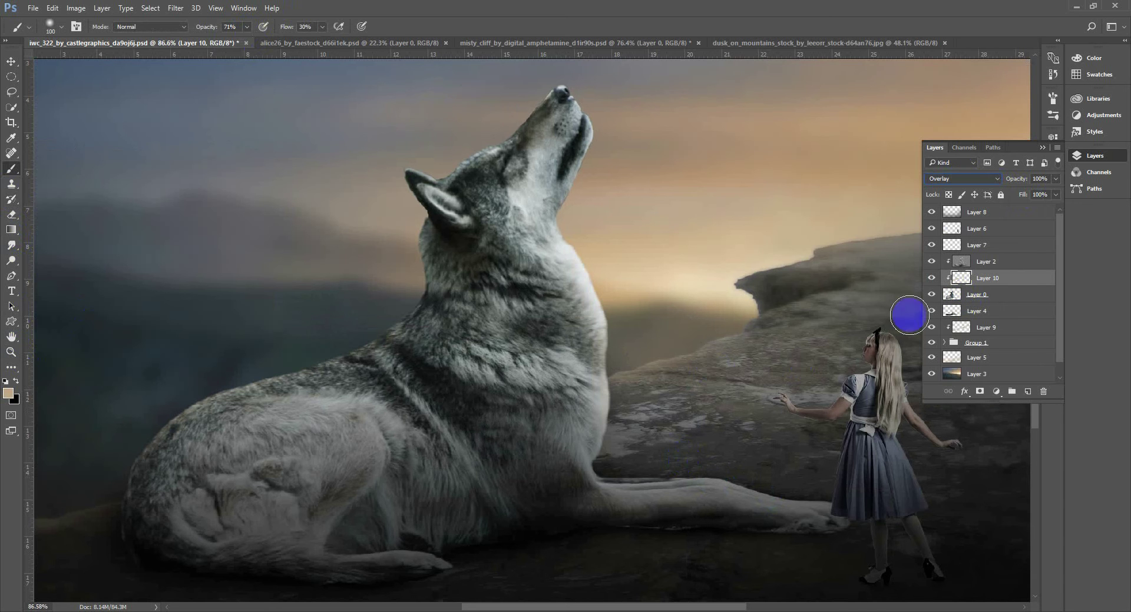
Step: Set the brush opacity to 80% and paint rim light along the wolf's muzzle, chest, front legs and head
{"action": "left_click", "coordinate": [246, 27]}
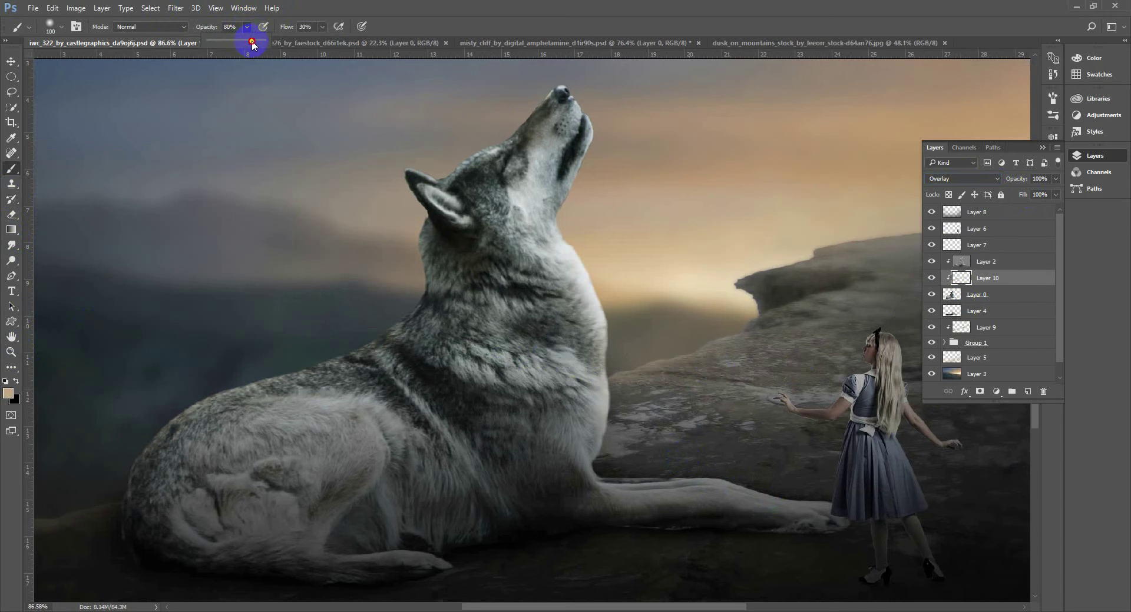
{"action": "left_click", "coordinate": [607, 135]}
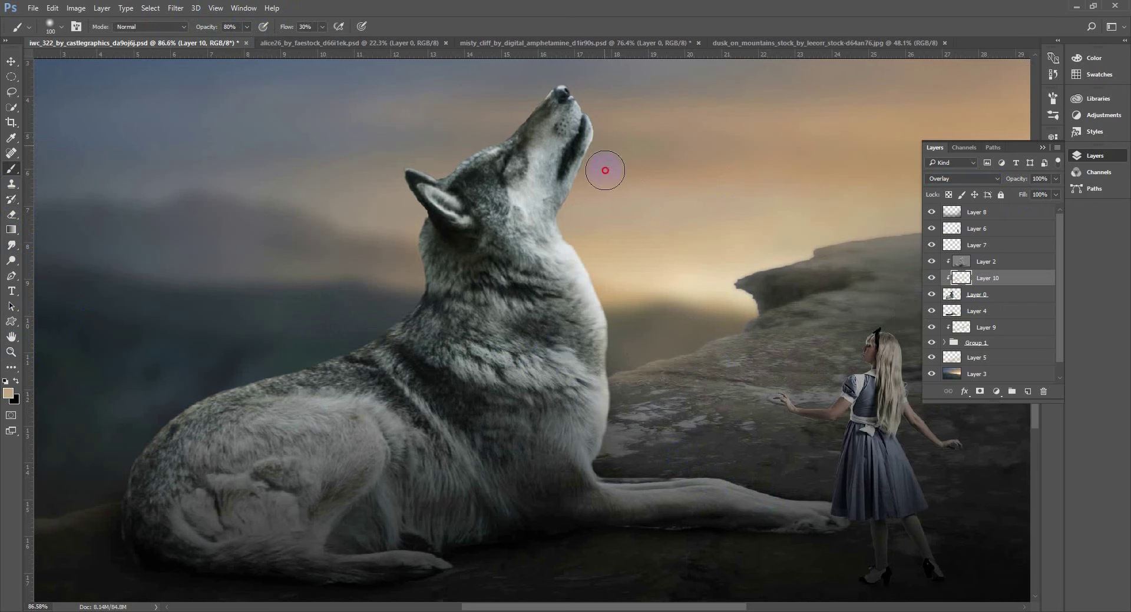
{"action": "mouse_move", "coordinate": [607, 146]}
{"action": "left_mouse_down"}
{"action": "mouse_move", "coordinate": [577, 218]}
{"action": "mouse_move", "coordinate": [591, 205]}
{"action": "left_mouse_up"}
{"action": "mouse_move", "coordinate": [672, 478]}
{"action": "left_mouse_down"}
{"action": "mouse_move", "coordinate": [631, 425]}
{"action": "mouse_move", "coordinate": [622, 350]}
{"action": "mouse_move", "coordinate": [619, 432]}
{"action": "mouse_move", "coordinate": [628, 399]}
{"action": "mouse_move", "coordinate": [605, 470]}
{"action": "mouse_move", "coordinate": [316, 469]}
{"action": "mouse_move", "coordinate": [357, 434]}
{"action": "mouse_move", "coordinate": [394, 244]}
{"action": "mouse_move", "coordinate": [403, 253]}
{"action": "mouse_move", "coordinate": [406, 242]}
{"action": "mouse_move", "coordinate": [411, 291]}
{"action": "mouse_move", "coordinate": [386, 314]}
{"action": "mouse_move", "coordinate": [390, 297]}
{"action": "mouse_move", "coordinate": [408, 281]}
{"action": "left_mouse_up"}
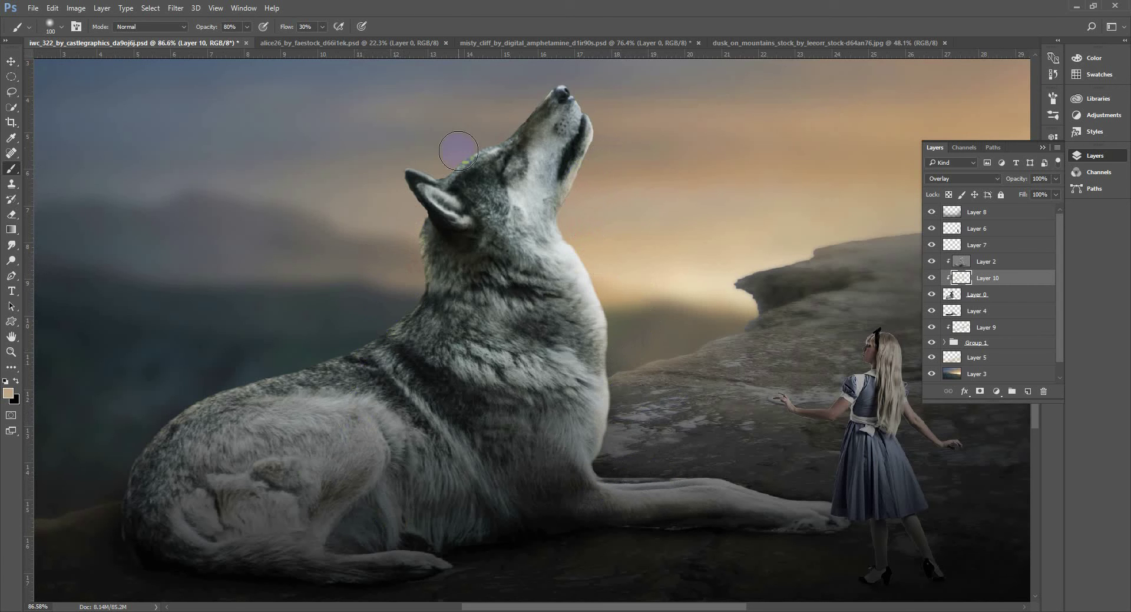
{"action": "mouse_move", "coordinate": [492, 132]}
{"action": "left_mouse_down"}
{"action": "mouse_move", "coordinate": [464, 126]}
{"action": "mouse_move", "coordinate": [458, 149]}
{"action": "mouse_move", "coordinate": [451, 139]}
{"action": "mouse_move", "coordinate": [432, 156]}
{"action": "left_mouse_up"}
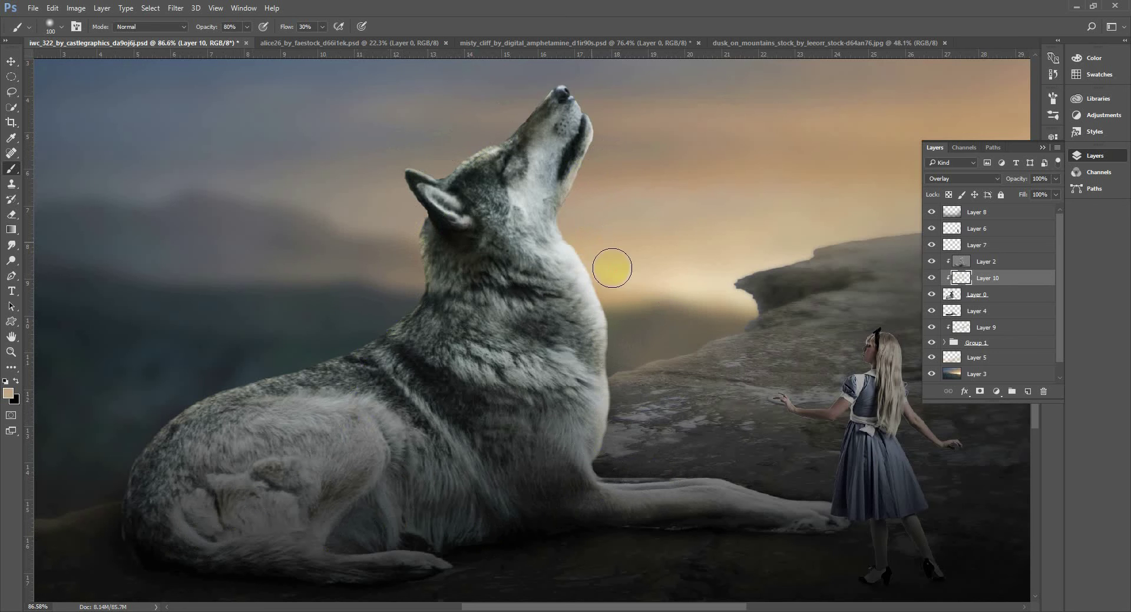
{"action": "mouse_move", "coordinate": [599, 458]}
{"action": "left_mouse_down"}
{"action": "mouse_move", "coordinate": [760, 465]}
{"action": "mouse_move", "coordinate": [676, 471]}
{"action": "mouse_move", "coordinate": [808, 482]}
{"action": "mouse_move", "coordinate": [706, 465]}
{"action": "mouse_move", "coordinate": [778, 491]}
{"action": "mouse_move", "coordinate": [728, 472]}
{"action": "mouse_move", "coordinate": [522, 327]}
{"action": "left_mouse_up"}
Step: Select the wolf's Layer 0 and set up the Smudge tool with a 53 px brush for its fur
{"action": "right_click", "coordinate": [522, 329]}
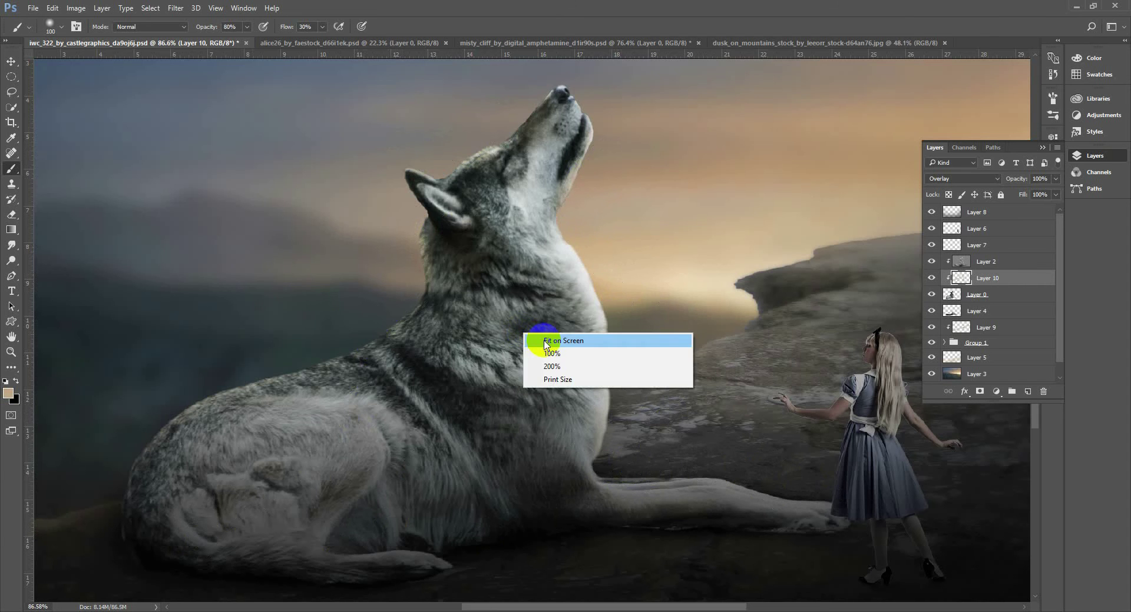
{"action": "left_click", "coordinate": [594, 331]}
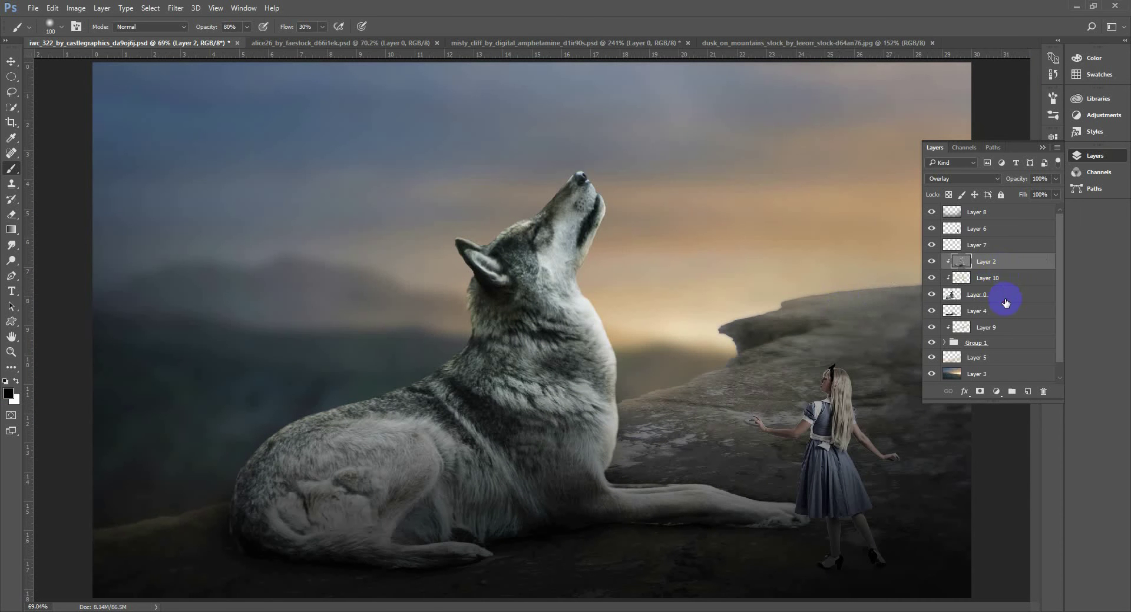
{"action": "left_click", "coordinate": [1005, 302]}
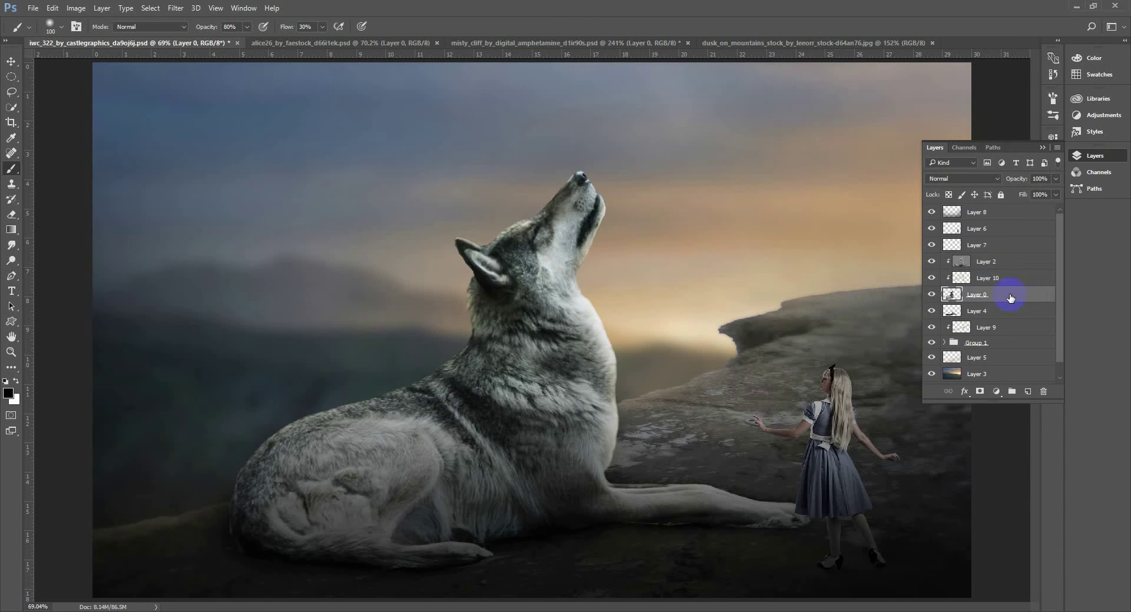
{"action": "key", "text": "z"}
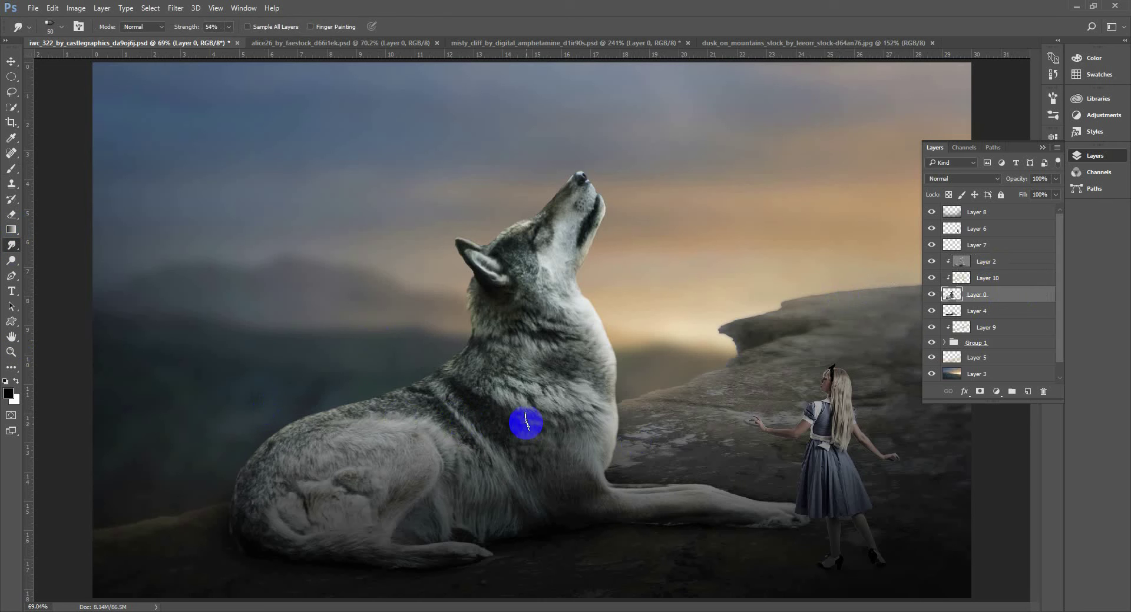
{"action": "left_click", "coordinate": [11, 245]}
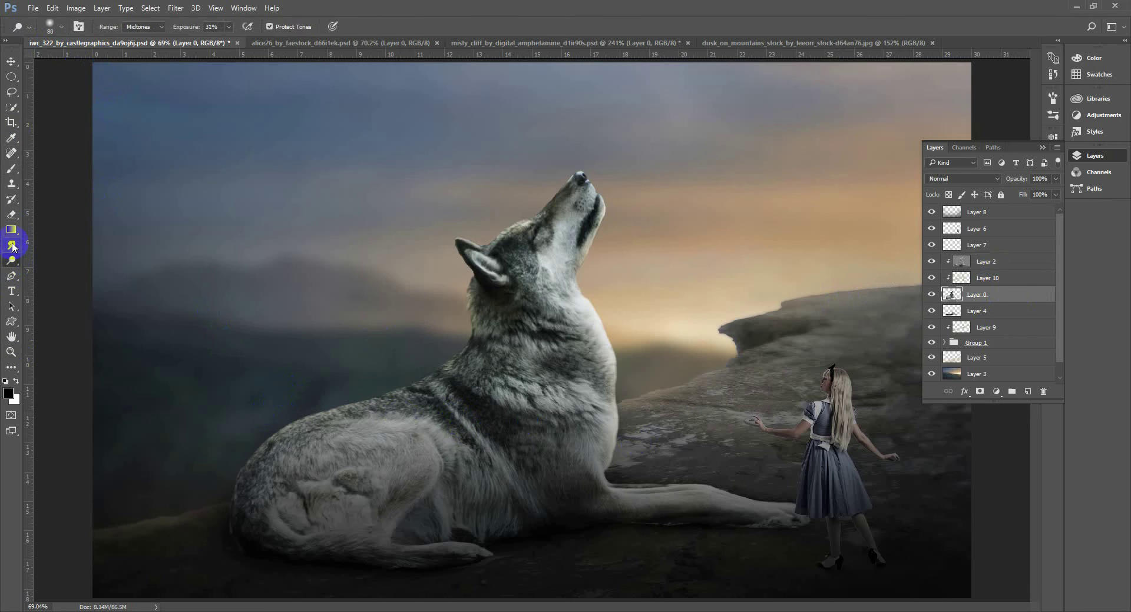
{"action": "left_click", "coordinate": [28, 29]}
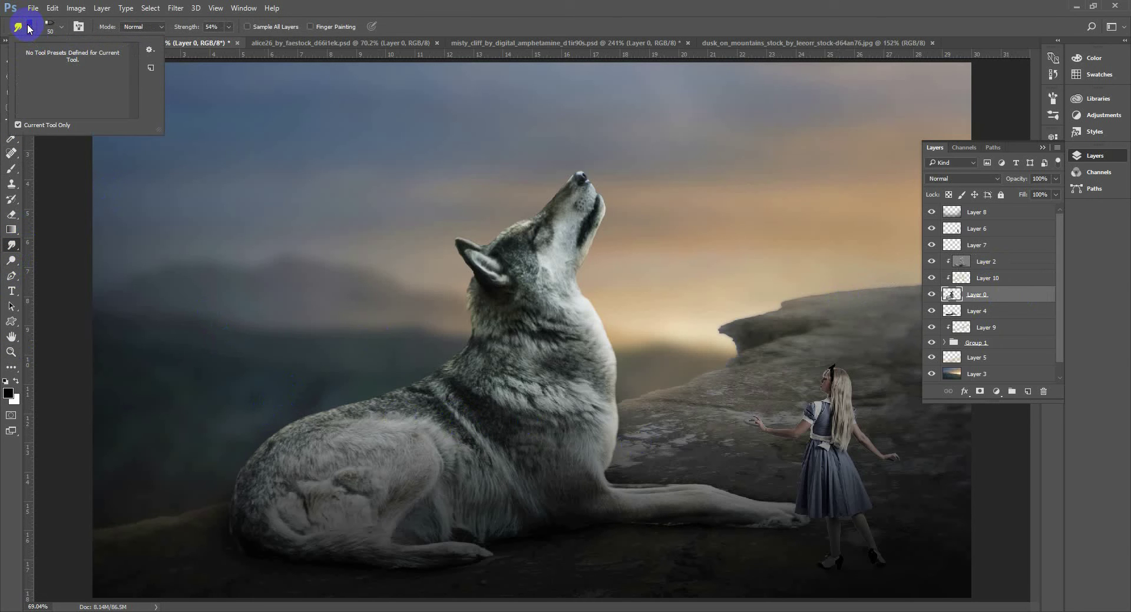
{"action": "left_click", "coordinate": [23, 28]}
{"action": "left_click", "coordinate": [57, 26]}
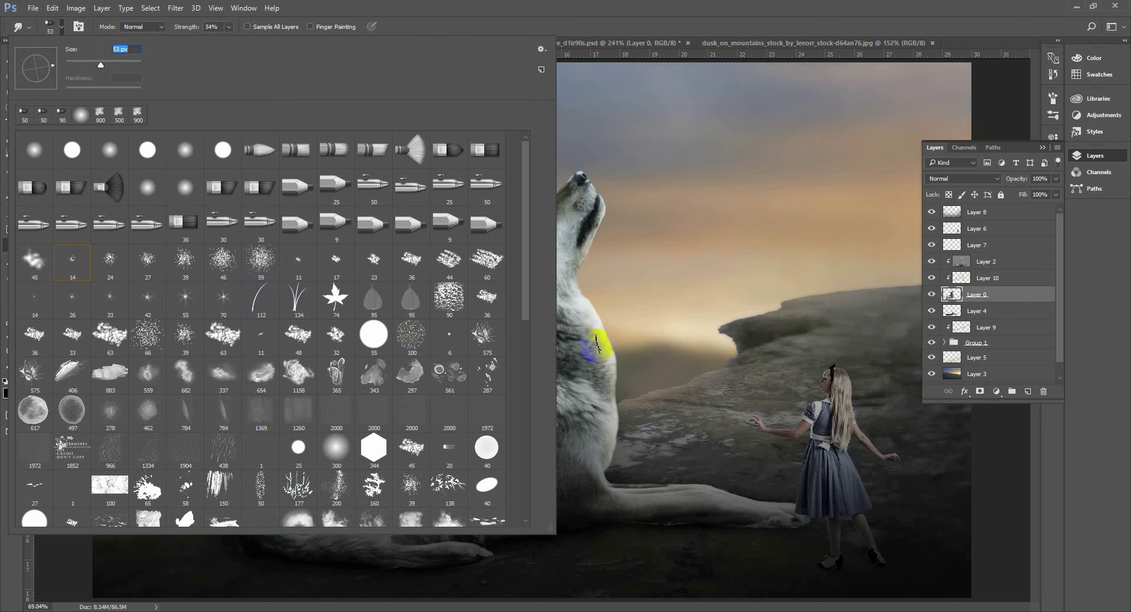
{"action": "left_click", "coordinate": [734, 316]}
Step: Smudge the fur outward along the back of the wolf's neck at 54% strength
{"action": "scroll", "coordinate": [456, 359], "scroll_direction": "up", "scroll_amount": 5}
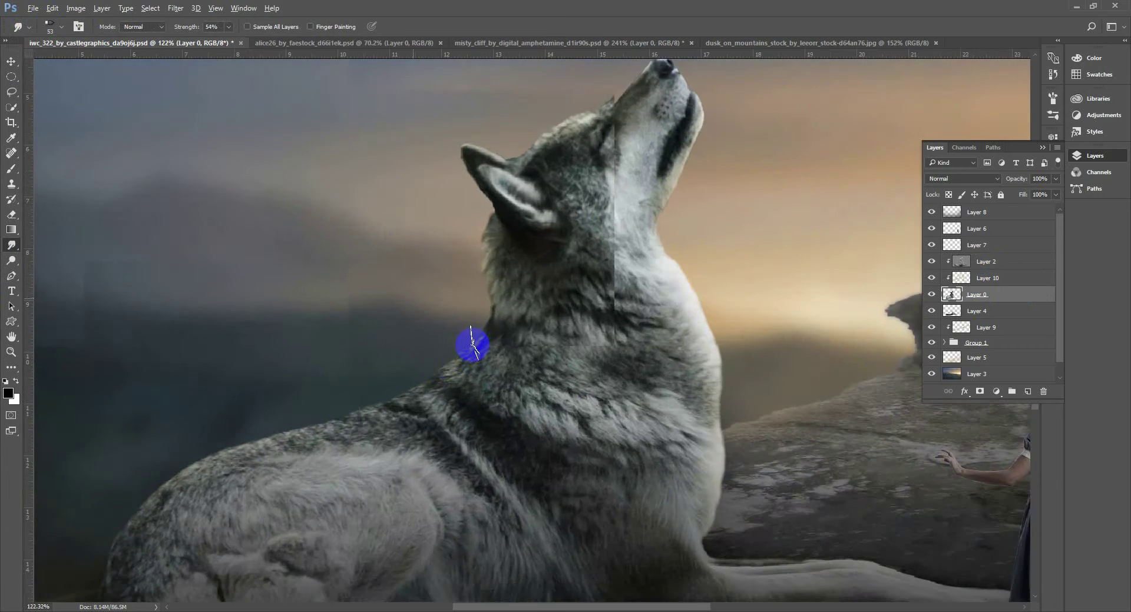
{"action": "mouse_move", "coordinate": [505, 269]}
{"action": "left_mouse_down"}
{"action": "mouse_move", "coordinate": [466, 300]}
{"action": "mouse_move", "coordinate": [456, 326]}
{"action": "mouse_move", "coordinate": [447, 315]}
{"action": "mouse_move", "coordinate": [459, 328]}
{"action": "mouse_move", "coordinate": [443, 333]}
{"action": "mouse_move", "coordinate": [429, 309]}
{"action": "left_mouse_up"}
{"action": "left_click_drag", "start_coordinate": [475, 335], "coordinate": [421, 331]}
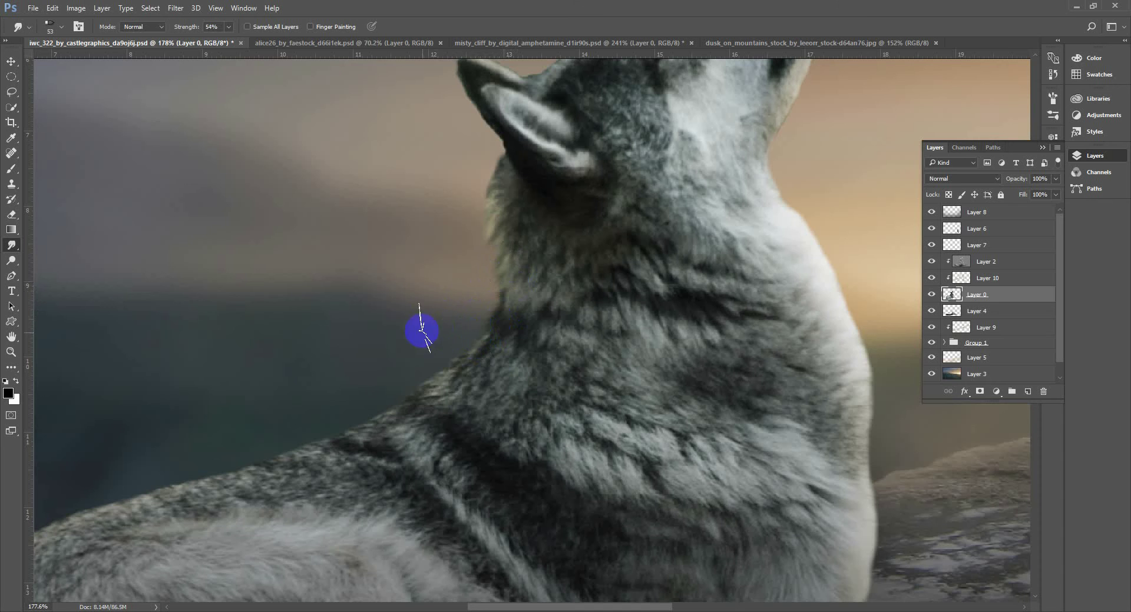
{"action": "mouse_move", "coordinate": [491, 365]}
{"action": "left_mouse_down"}
{"action": "mouse_move", "coordinate": [420, 359]}
{"action": "mouse_move", "coordinate": [407, 345]}
{"action": "left_mouse_up"}
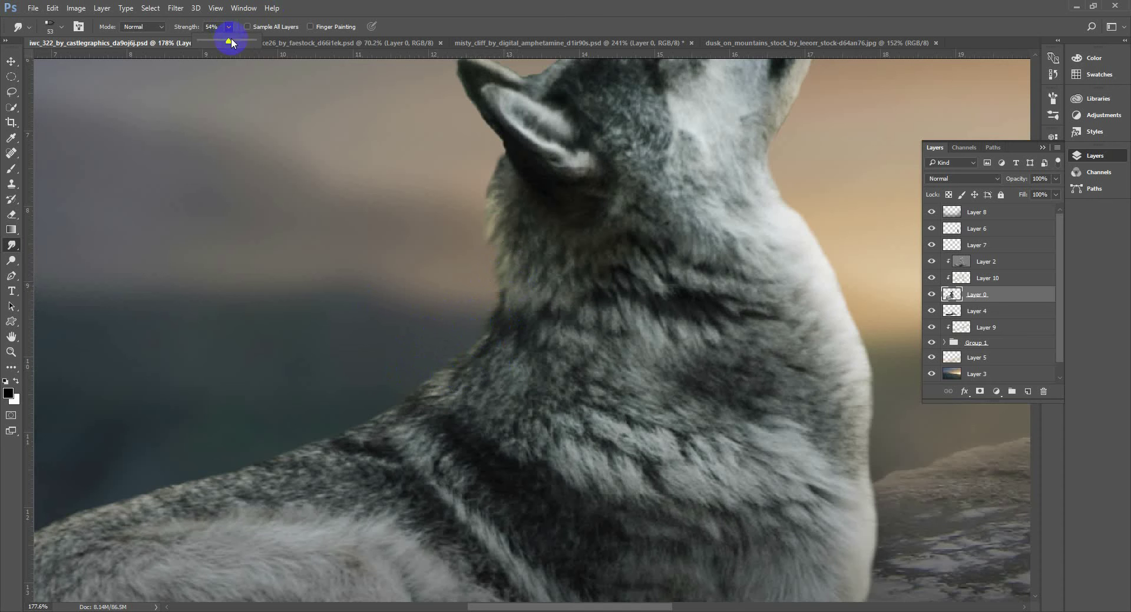
Step: Raise the smudge strength to 78% and pull out fur where the wolf's neck meets its back
{"action": "left_click_drag", "start_coordinate": [240, 43], "coordinate": [242, 43]}
{"action": "mouse_move", "coordinate": [436, 387]}
{"action": "left_mouse_down"}
{"action": "mouse_move", "coordinate": [379, 382]}
{"action": "mouse_move", "coordinate": [409, 399]}
{"action": "mouse_move", "coordinate": [359, 399]}
{"action": "mouse_move", "coordinate": [415, 400]}
{"action": "mouse_move", "coordinate": [373, 426]}
{"action": "mouse_move", "coordinate": [294, 430]}
{"action": "left_mouse_up"}
{"action": "mouse_move", "coordinate": [342, 482]}
{"action": "left_mouse_down"}
{"action": "mouse_move", "coordinate": [459, 452]}
{"action": "mouse_move", "coordinate": [454, 404]}
{"action": "left_mouse_up"}
Step: Try 39% smudge strength, set it to 55% and smudge the fur along the wolf's upper back
{"action": "left_click", "coordinate": [229, 26]}
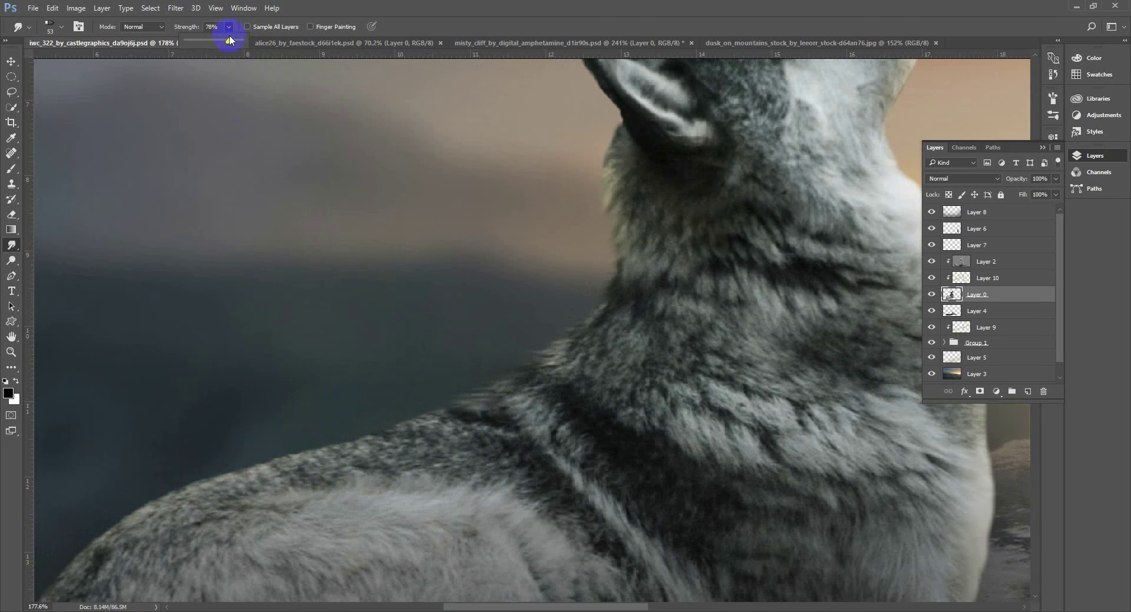
{"action": "mouse_move", "coordinate": [471, 409]}
{"action": "left_mouse_down"}
{"action": "mouse_move", "coordinate": [365, 411]}
{"action": "mouse_move", "coordinate": [441, 414]}
{"action": "mouse_move", "coordinate": [386, 413]}
{"action": "mouse_move", "coordinate": [425, 418]}
{"action": "mouse_move", "coordinate": [396, 391]}
{"action": "mouse_move", "coordinate": [424, 415]}
{"action": "mouse_move", "coordinate": [391, 441]}
{"action": "mouse_move", "coordinate": [362, 421]}
{"action": "left_mouse_up"}
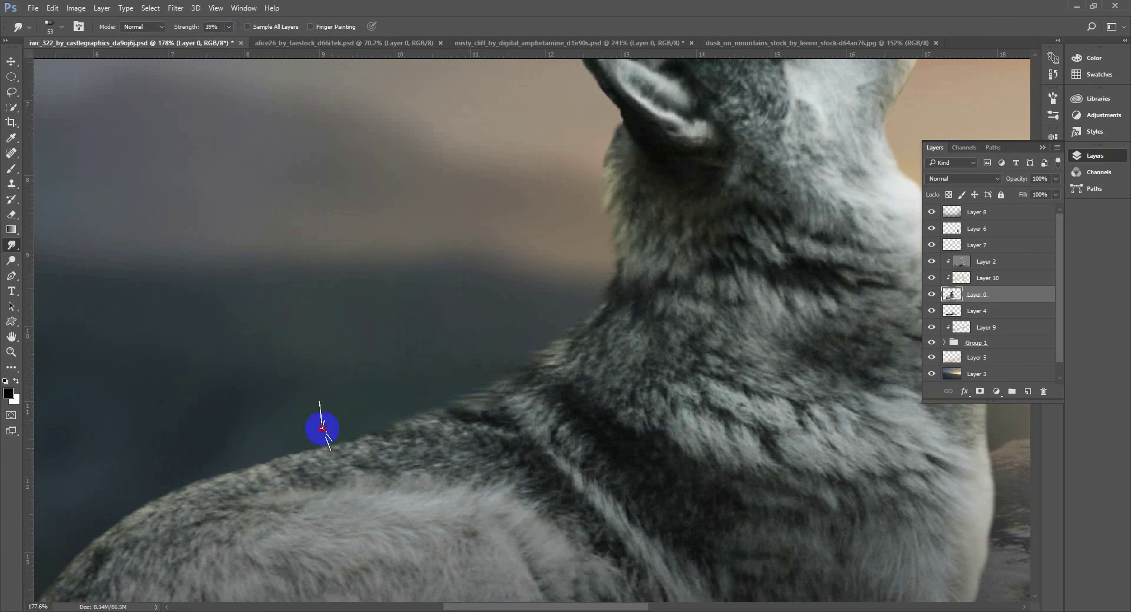
{"action": "left_click", "coordinate": [228, 27]}
{"action": "left_click_drag", "start_coordinate": [230, 39], "coordinate": [239, 40]}
{"action": "left_click", "coordinate": [427, 420]}
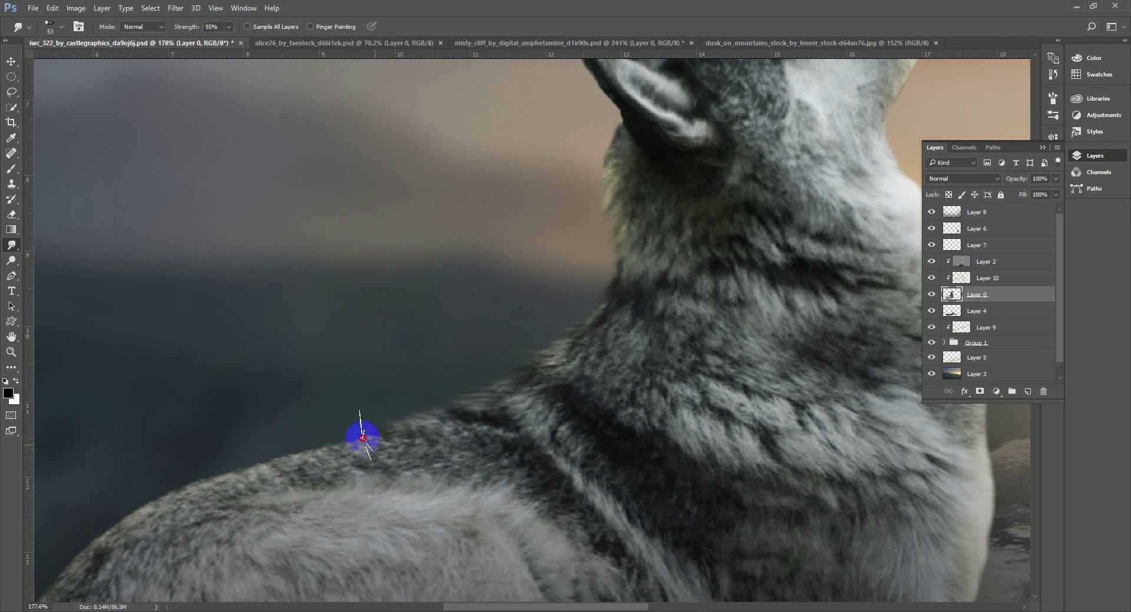
{"action": "left_click_drag", "start_coordinate": [371, 460], "coordinate": [483, 374]}
Step: Smudge the fur outward along the wolf's back and around its rump
{"action": "left_click_drag", "start_coordinate": [405, 383], "coordinate": [312, 360]}
{"action": "left_click_drag", "start_coordinate": [478, 444], "coordinate": [629, 346]}
{"action": "mouse_move", "coordinate": [450, 318]}
{"action": "left_mouse_down"}
{"action": "mouse_move", "coordinate": [419, 301]}
{"action": "mouse_move", "coordinate": [456, 289]}
{"action": "left_mouse_up"}
{"action": "left_click_drag", "start_coordinate": [321, 421], "coordinate": [315, 374]}
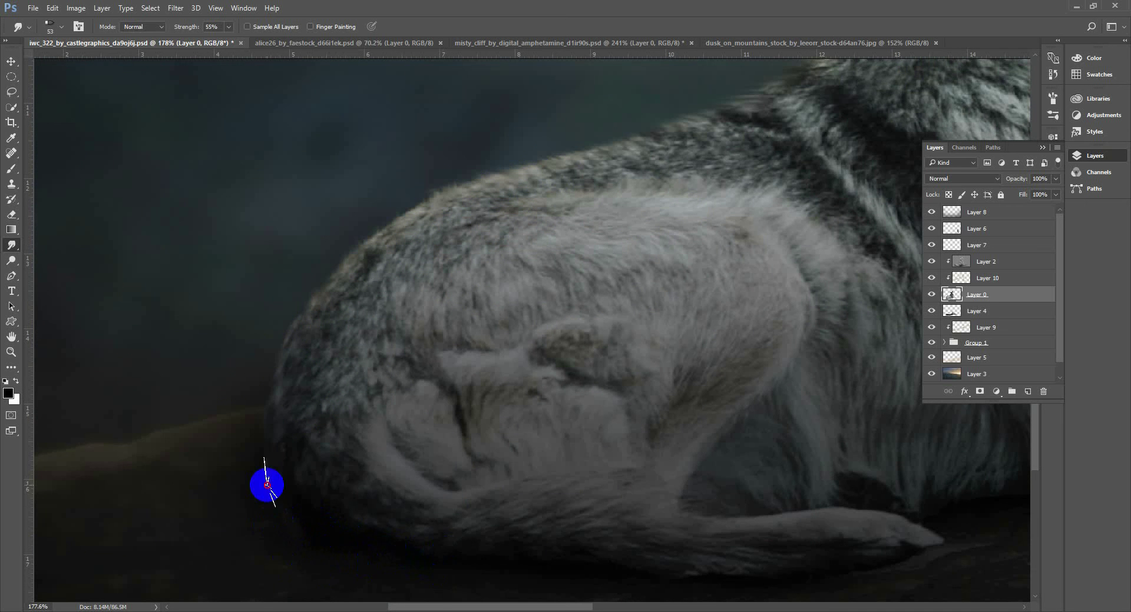
{"action": "left_click_drag", "start_coordinate": [516, 520], "coordinate": [234, 330]}
{"action": "left_click_drag", "start_coordinate": [559, 350], "coordinate": [567, 360]}
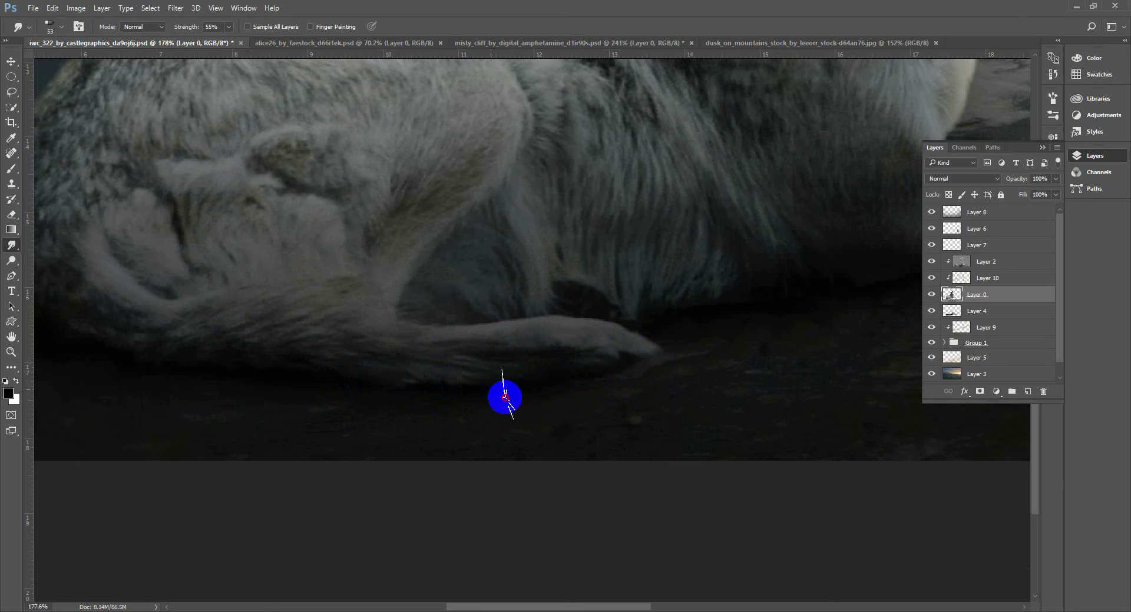
Step: Change the smudge brush tip's angle and smudge the fur along the upper edge of the wolf's front leg
{"action": "left_click_drag", "start_coordinate": [809, 289], "coordinate": [541, 397]}
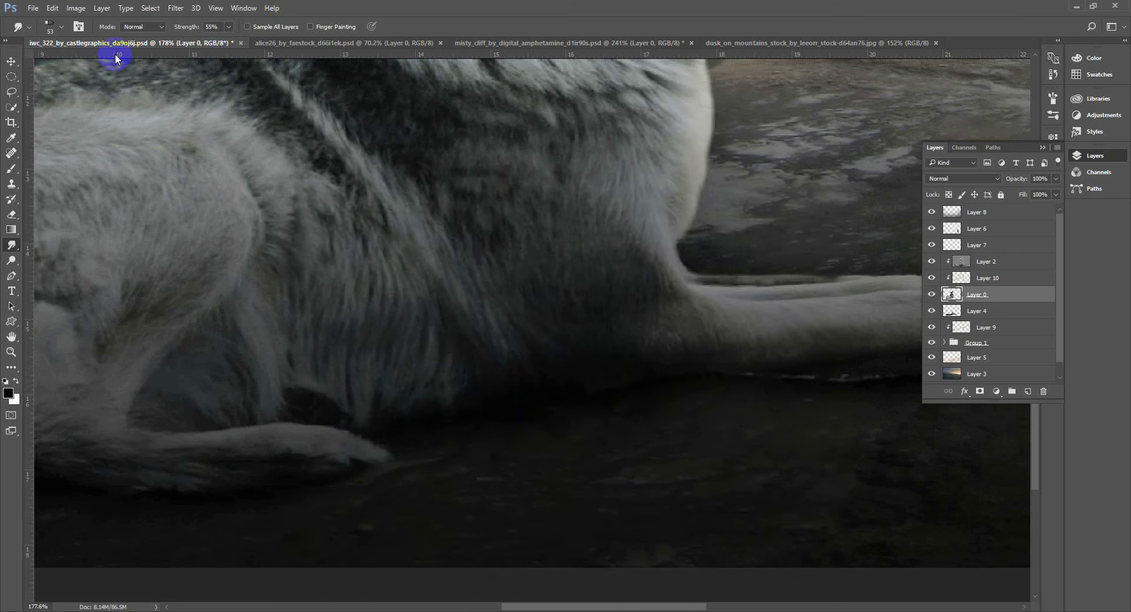
{"action": "right_click", "coordinate": [292, 273]}
{"action": "left_click", "coordinate": [337, 155]}
{"action": "left_click", "coordinate": [217, 307]}
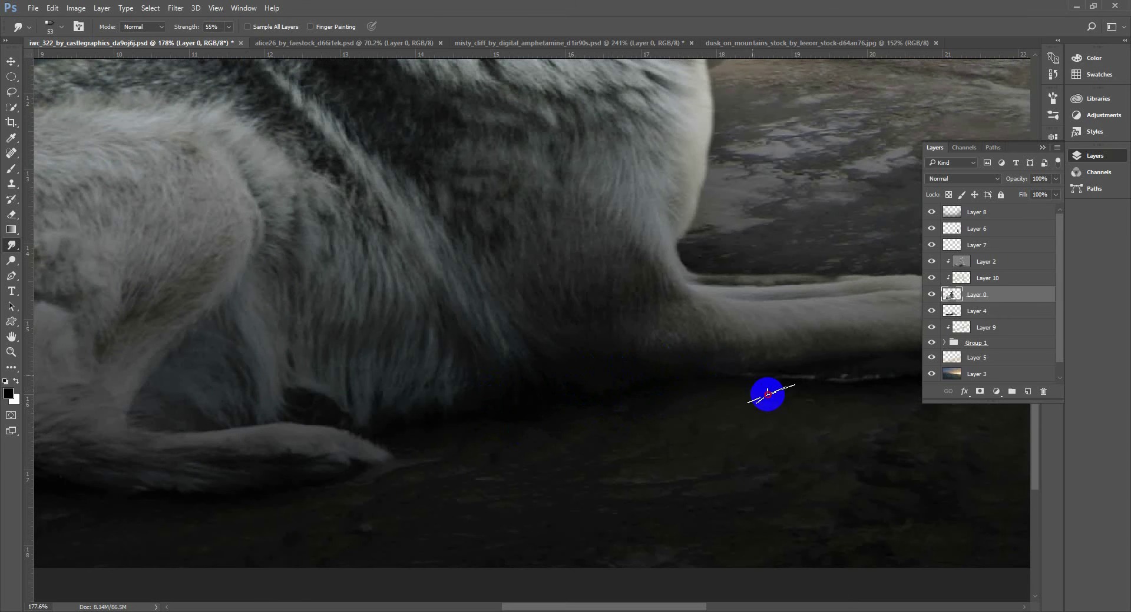
{"action": "mouse_move", "coordinate": [833, 406]}
{"action": "left_mouse_down"}
{"action": "mouse_move", "coordinate": [458, 401]}
{"action": "mouse_move", "coordinate": [356, 325]}
{"action": "left_mouse_up"}
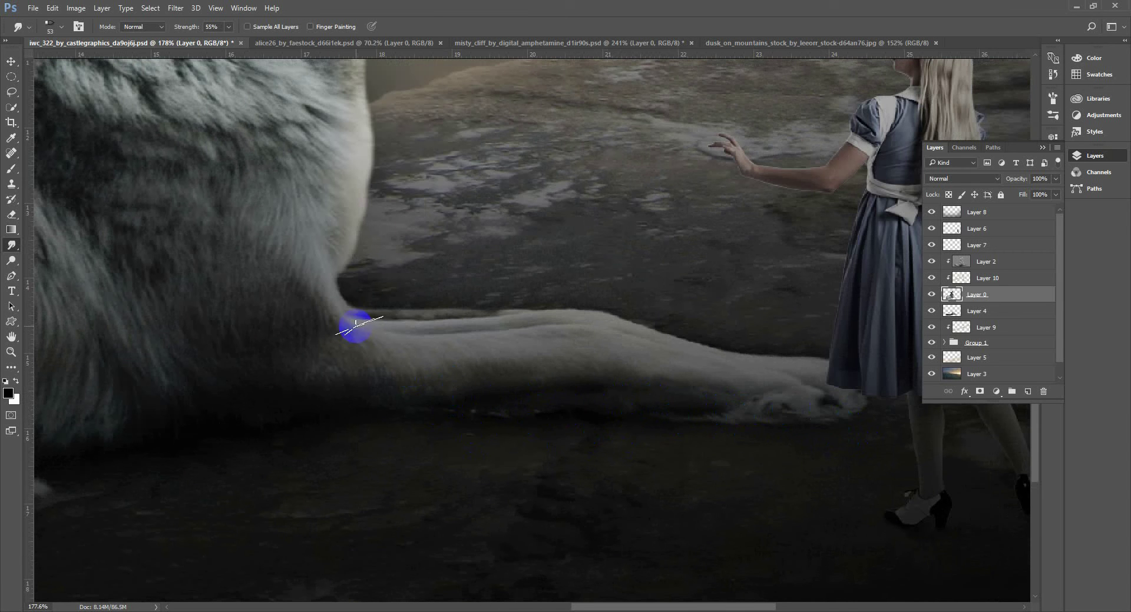
{"action": "key", "text": "ctrl+z"}
{"action": "left_click_drag", "start_coordinate": [533, 311], "coordinate": [644, 308]}
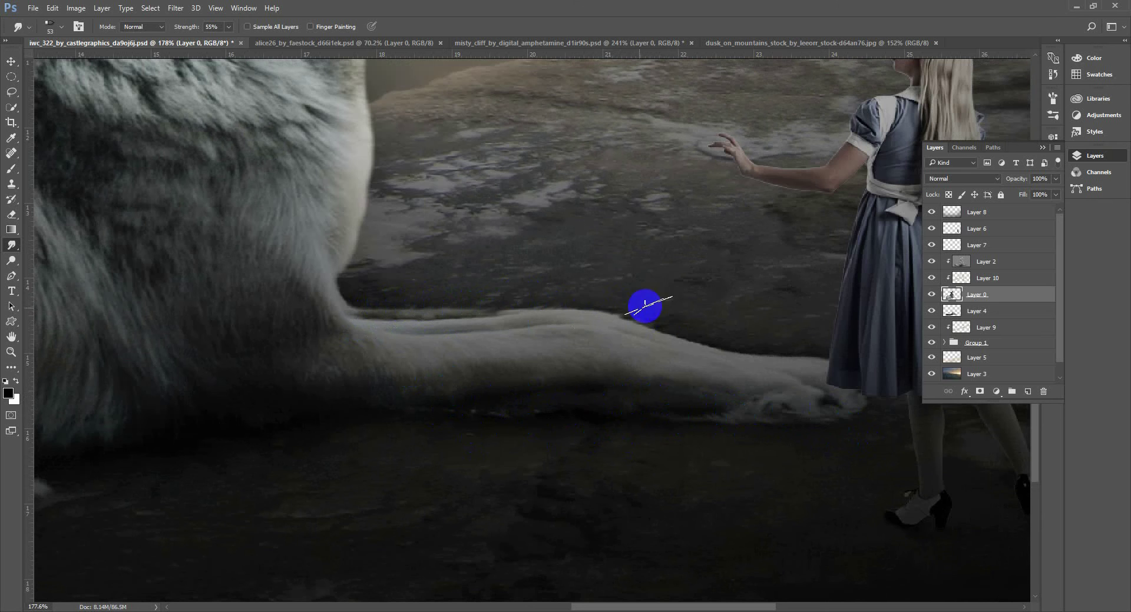
Step: Smudge the fur along the underside of the wolf's front leg and at the base of its chest
{"action": "left_click_drag", "start_coordinate": [757, 403], "coordinate": [547, 463]}
{"action": "left_click_drag", "start_coordinate": [570, 419], "coordinate": [529, 411]}
{"action": "left_click_drag", "start_coordinate": [295, 361], "coordinate": [284, 352]}
{"action": "left_click_drag", "start_coordinate": [151, 329], "coordinate": [139, 345]}
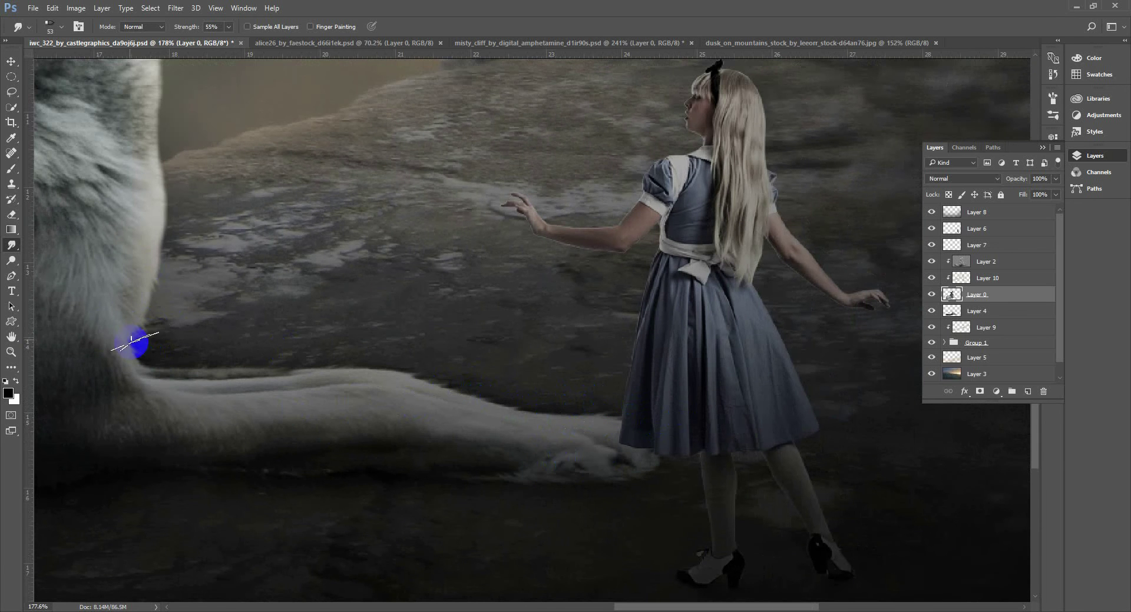
Step: Smudge the fur outward along the front edge of the wolf's chest, throat and chin
{"action": "left_click_drag", "start_coordinate": [171, 149], "coordinate": [198, 325]}
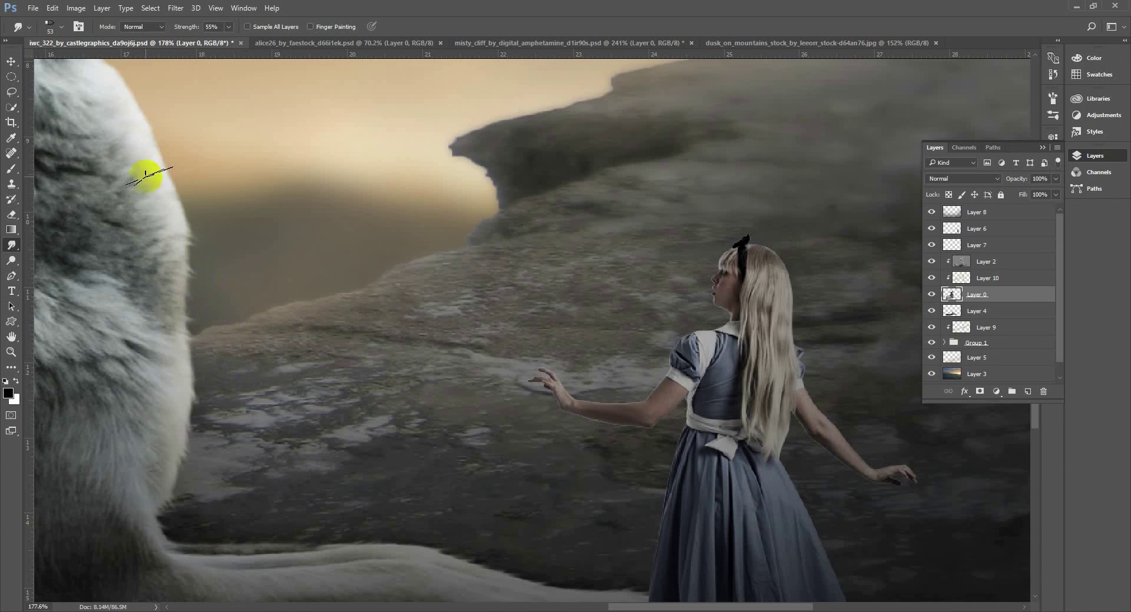
{"action": "left_click_drag", "start_coordinate": [151, 171], "coordinate": [462, 404]}
{"action": "left_click_drag", "start_coordinate": [463, 523], "coordinate": [415, 324]}
{"action": "left_click_drag", "start_coordinate": [474, 165], "coordinate": [575, 406]}
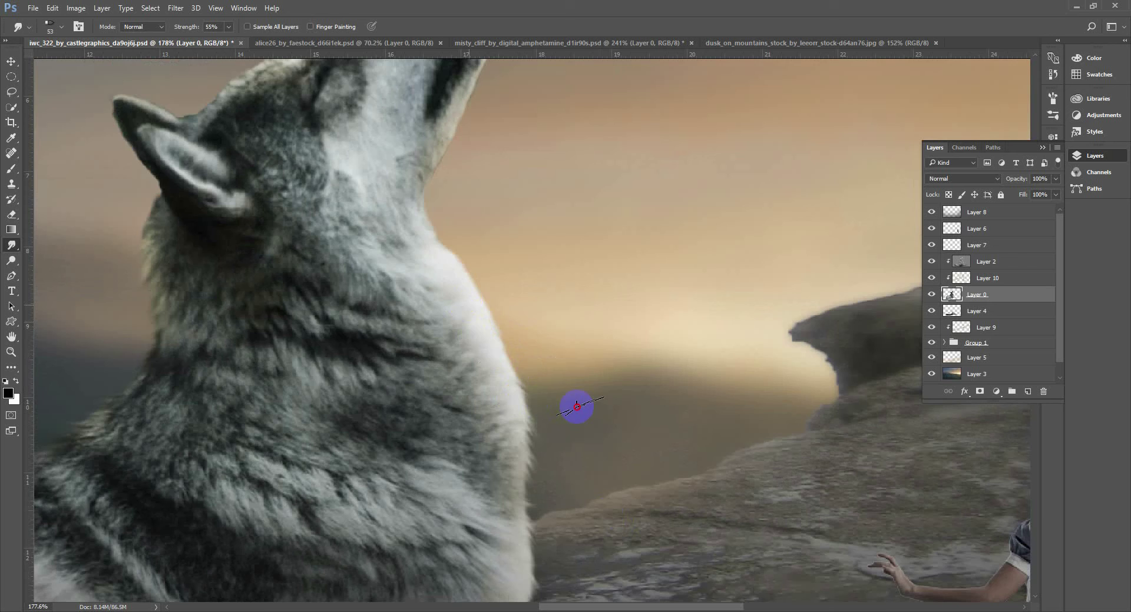
{"action": "left_click_drag", "start_coordinate": [423, 211], "coordinate": [426, 386]}
{"action": "left_click_drag", "start_coordinate": [389, 339], "coordinate": [451, 390]}
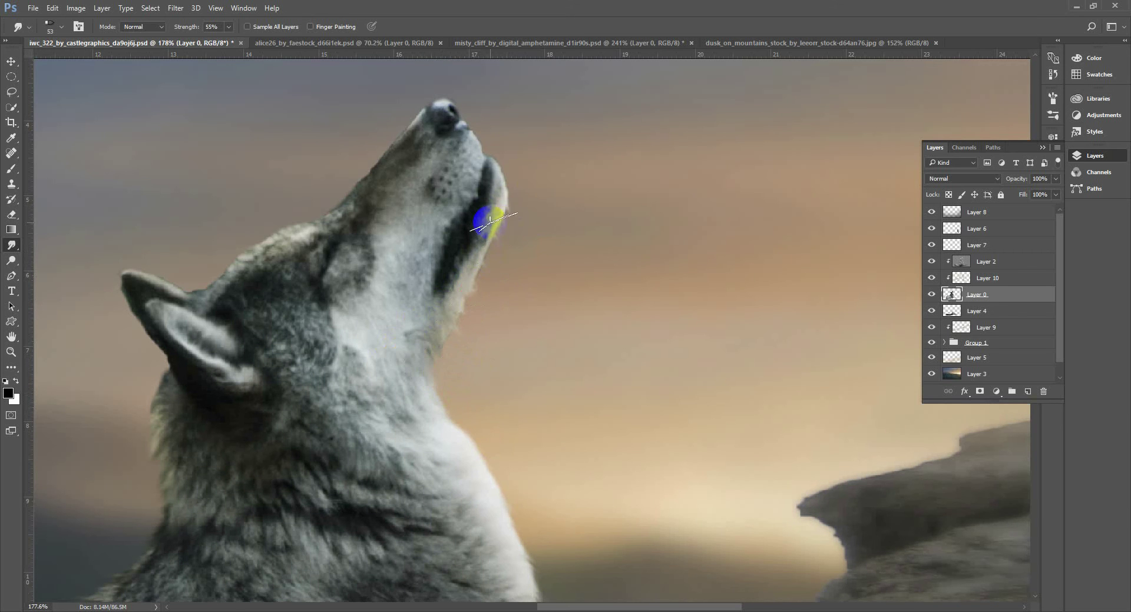
Step: Enlarge the smudge brush to 60 px and blend the fur across the wolf's neck, shoulder and chest
{"action": "left_click_drag", "start_coordinate": [509, 448], "coordinate": [468, 375]}
{"action": "left_click_drag", "start_coordinate": [329, 406], "coordinate": [430, 329]}
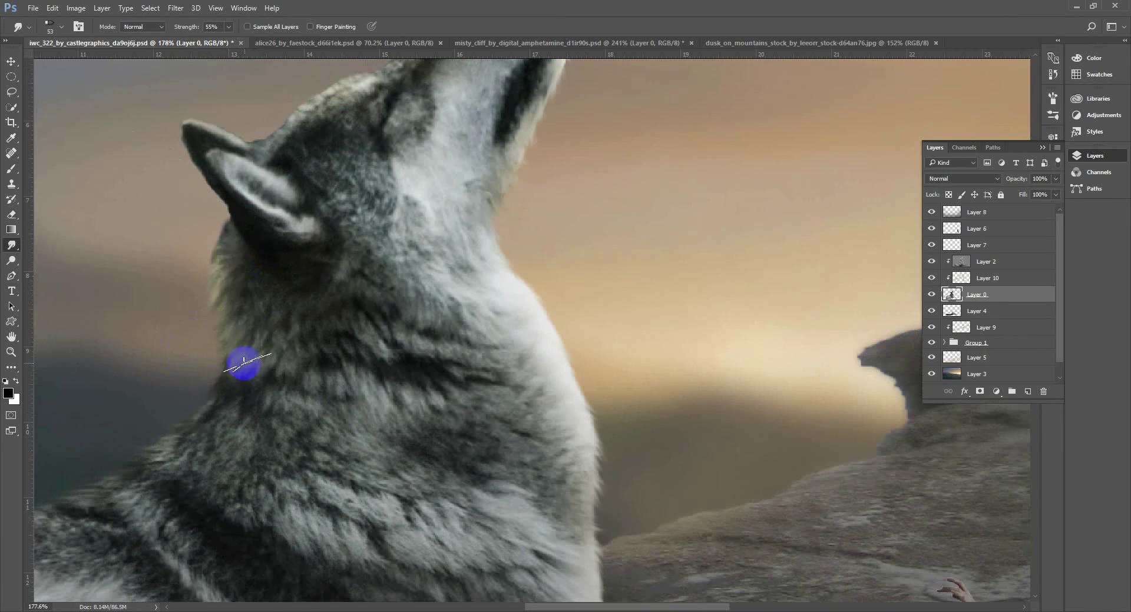
{"action": "key", "text": "bracketright"}
{"action": "key", "text": "bracketright"}
{"action": "key", "text": "bracketright"}
{"action": "left_click_drag", "start_coordinate": [339, 426], "coordinate": [318, 260]}
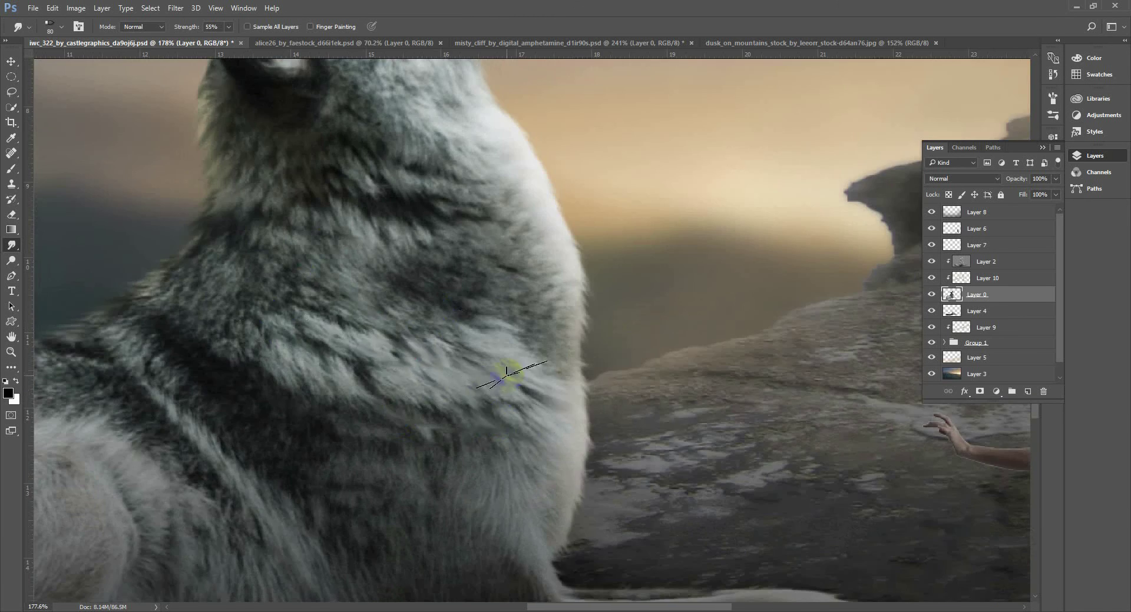
{"action": "left_click_drag", "start_coordinate": [243, 362], "coordinate": [341, 267]}
{"action": "left_click_drag", "start_coordinate": [453, 510], "coordinate": [431, 420]}
{"action": "left_click_drag", "start_coordinate": [265, 511], "coordinate": [403, 490]}
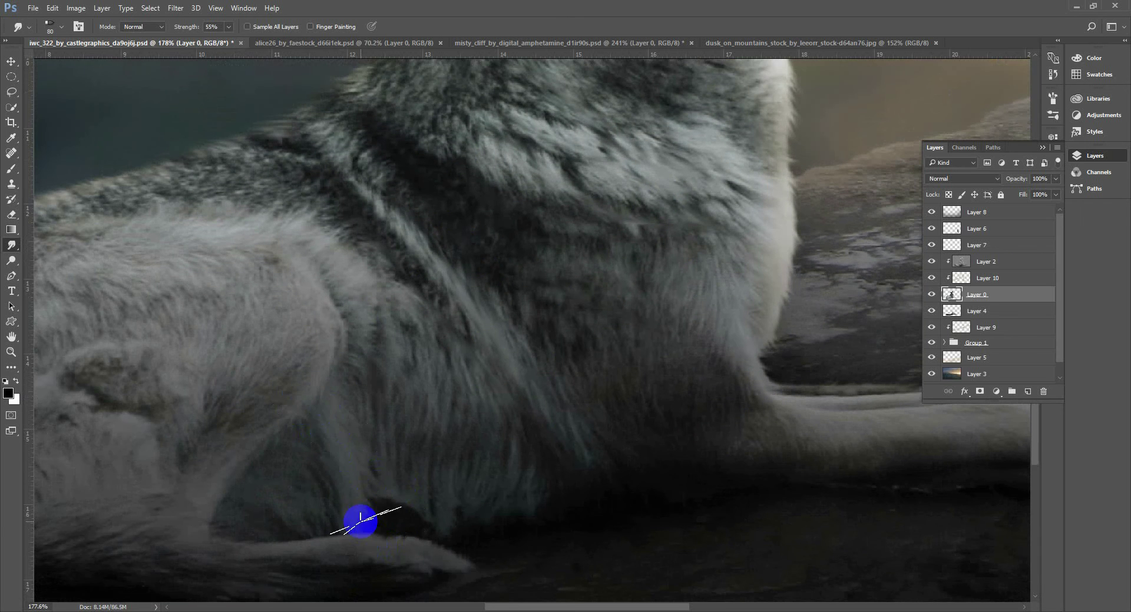
Step: Smudge the fur on the wolf's belly and hindquarters, enlarging the brush to 100 px for the rump
{"action": "left_click_drag", "start_coordinate": [325, 458], "coordinate": [495, 512]}
{"action": "left_click_drag", "start_coordinate": [118, 427], "coordinate": [141, 326]}
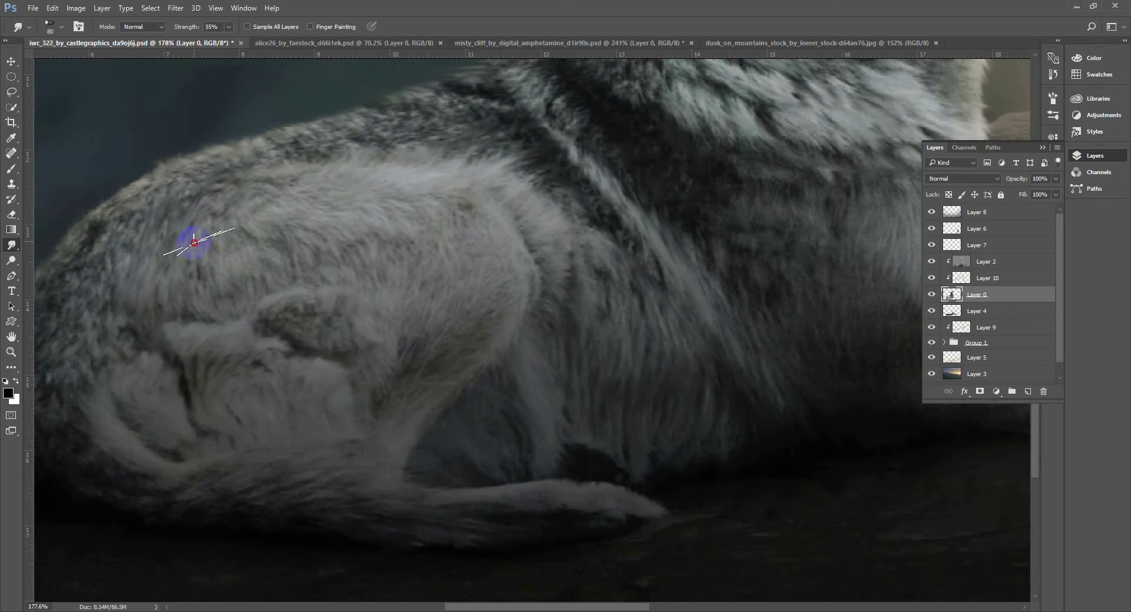
{"action": "left_click_drag", "start_coordinate": [53, 371], "coordinate": [183, 386]}
{"action": "key", "text": "bracketright"}
{"action": "key", "text": "bracketright"}
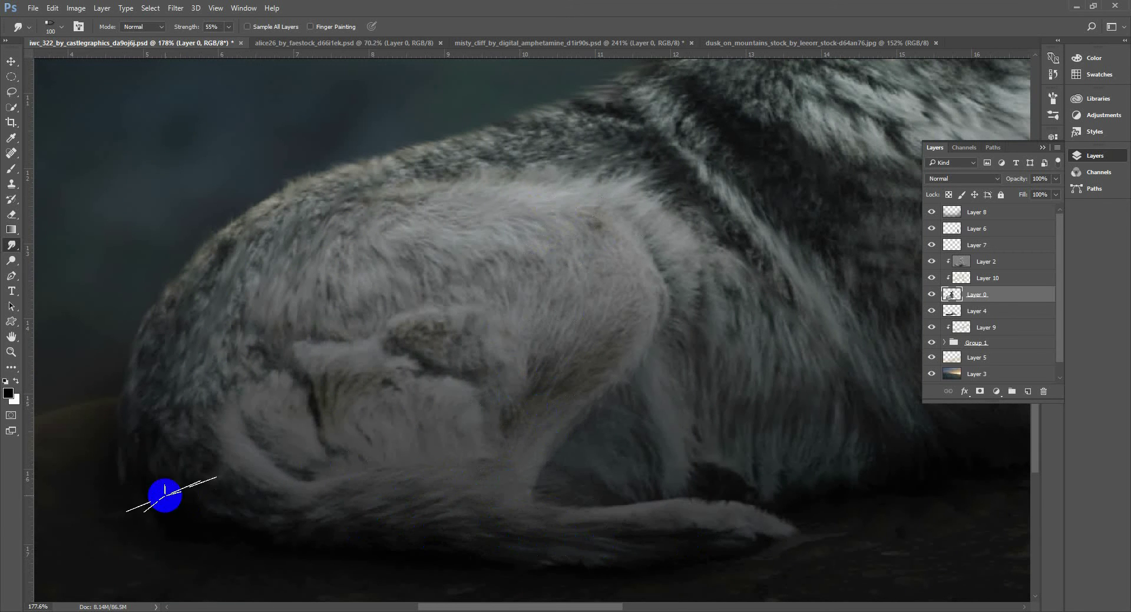
{"action": "key", "text": "ctrl+0"}
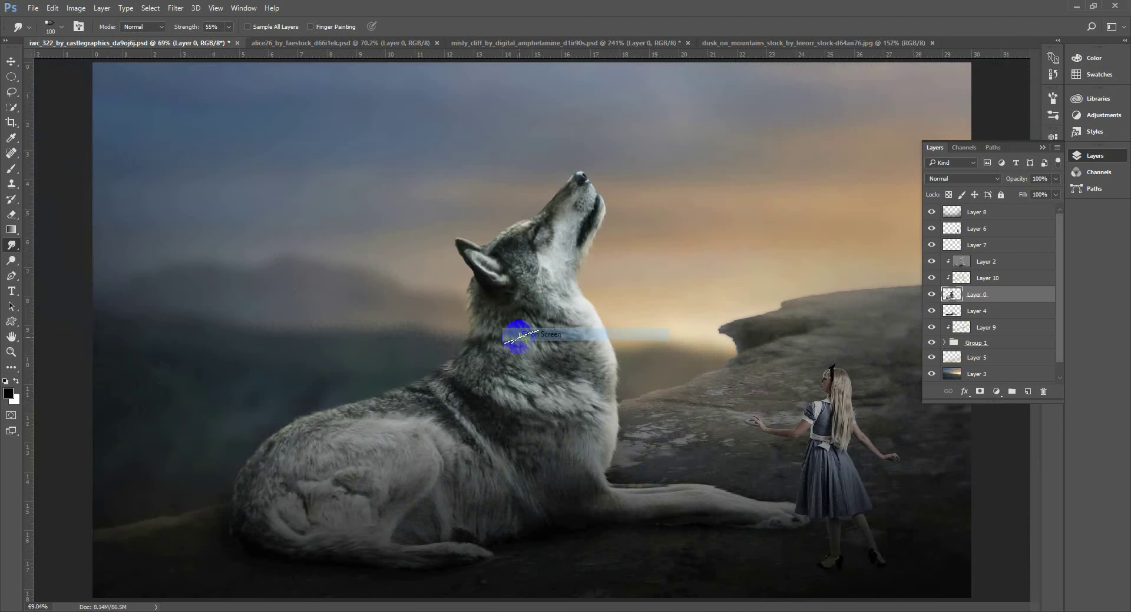
Step: Soften the fur on the wolf's back, flank, chest and haunch with the 100 px Smudge tool
{"action": "key", "text": "z"}
{"action": "mouse_move", "coordinate": [226, 197]}
{"action": "left_mouse_down"}
{"action": "mouse_move", "coordinate": [616, 558]}
{"action": "mouse_move", "coordinate": [701, 583]}
{"action": "left_mouse_up"}
{"action": "left_click", "coordinate": [12, 246]}
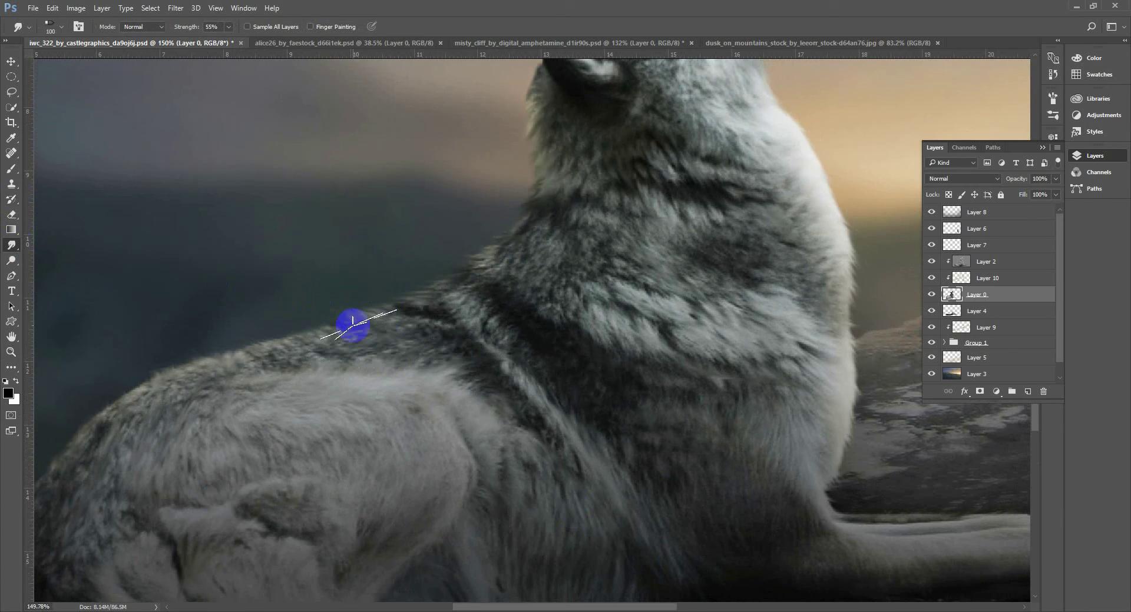
{"action": "left_click_drag", "start_coordinate": [623, 435], "coordinate": [538, 406]}
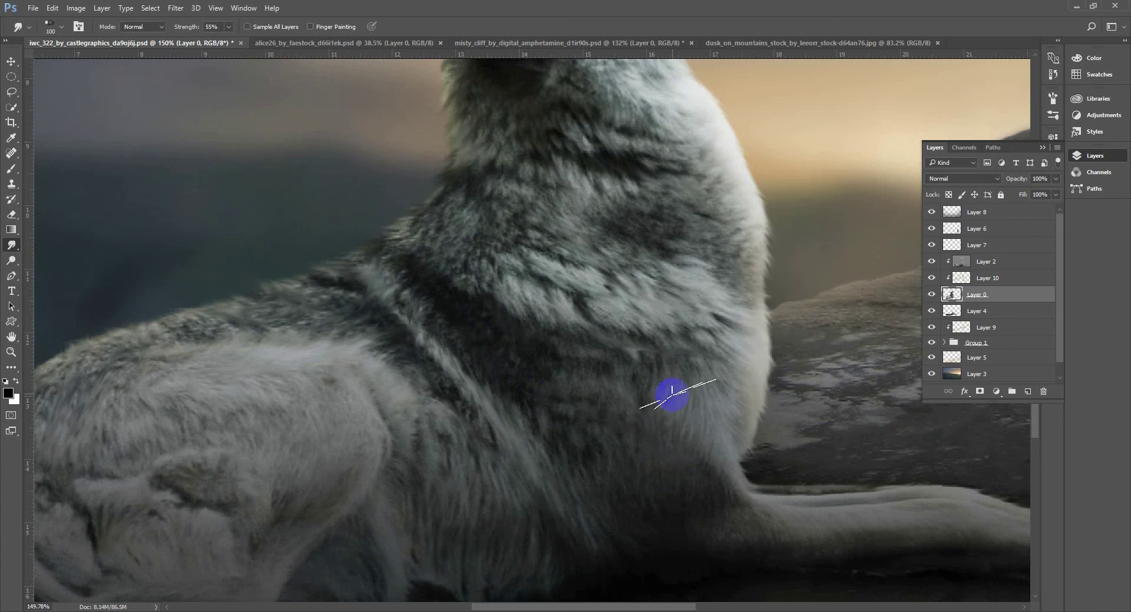
{"action": "left_click_drag", "start_coordinate": [634, 540], "coordinate": [605, 450]}
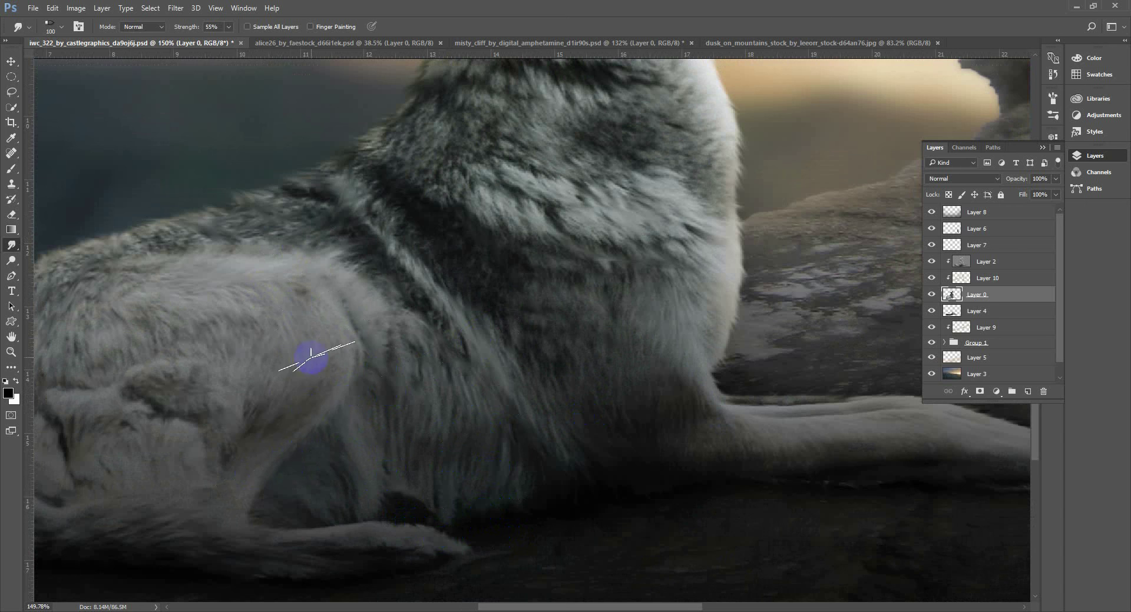
{"action": "left_click_drag", "start_coordinate": [257, 472], "coordinate": [449, 401]}
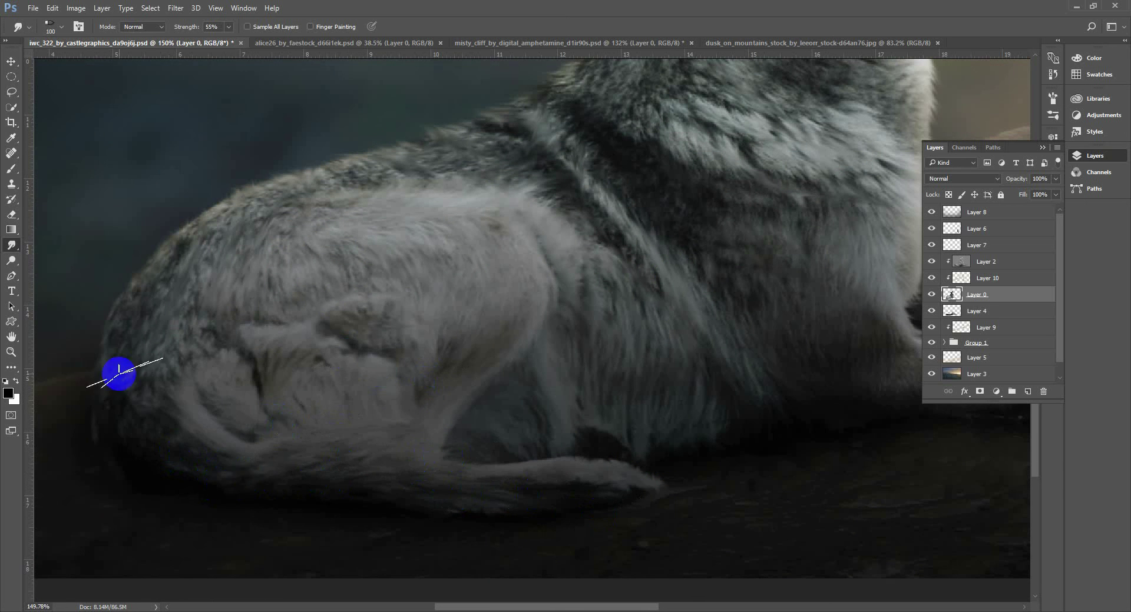
Step: Smudge the fur on the wolf's neck and head, reducing the smudge brush to 70 px
{"action": "left_click_drag", "start_coordinate": [680, 240], "coordinate": [432, 420]}
{"action": "left_click_drag", "start_coordinate": [513, 152], "coordinate": [497, 299]}
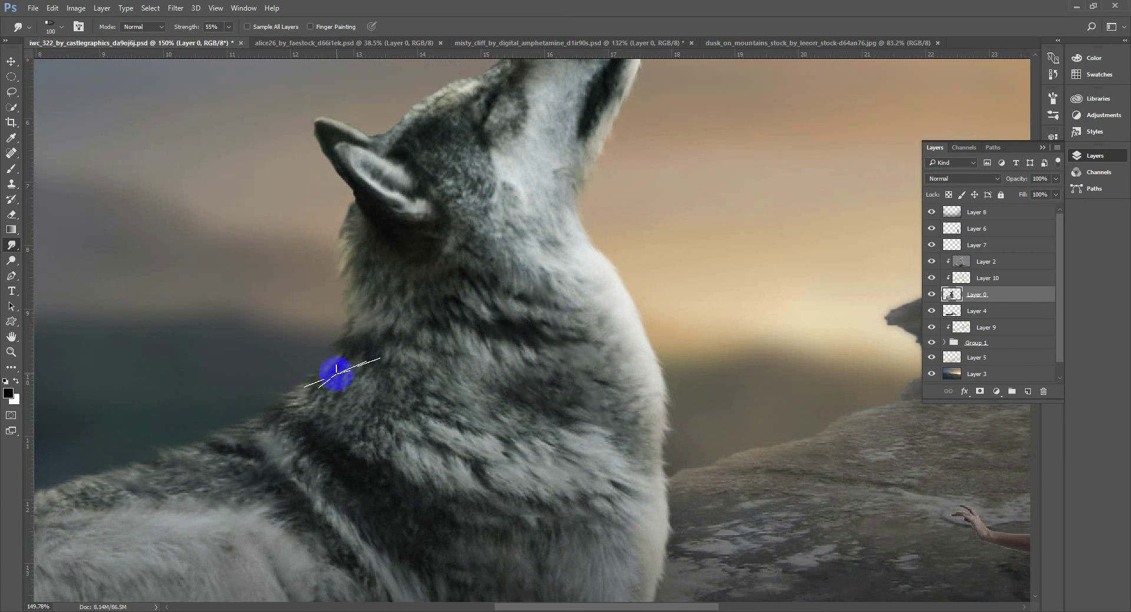
{"action": "left_click_drag", "start_coordinate": [475, 196], "coordinate": [504, 348]}
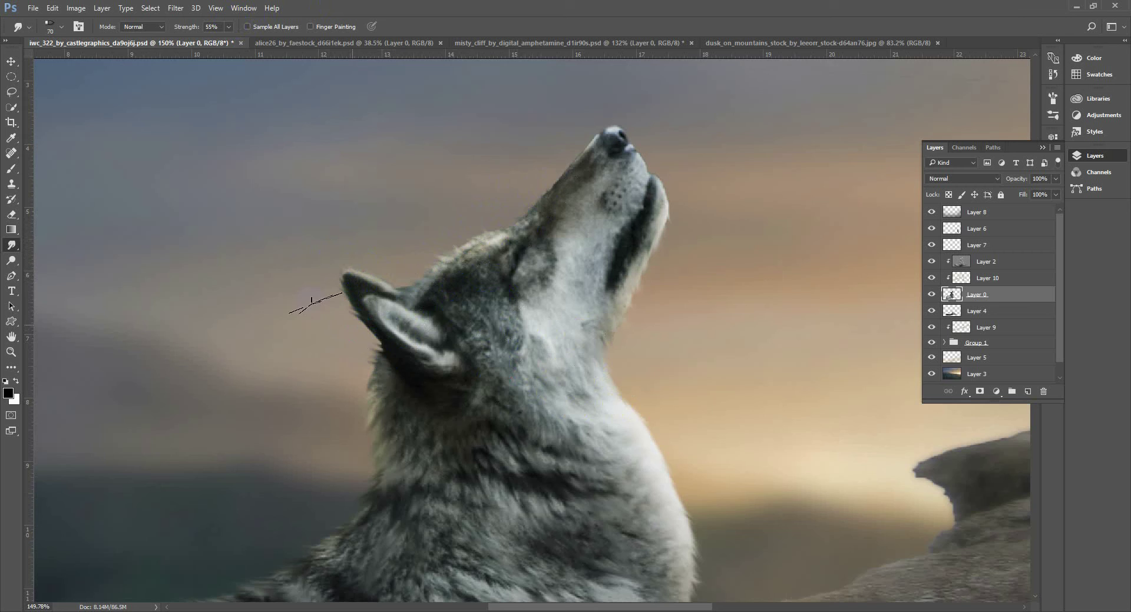
{"action": "right_click", "coordinate": [429, 354]}
{"action": "left_click", "coordinate": [432, 357]}
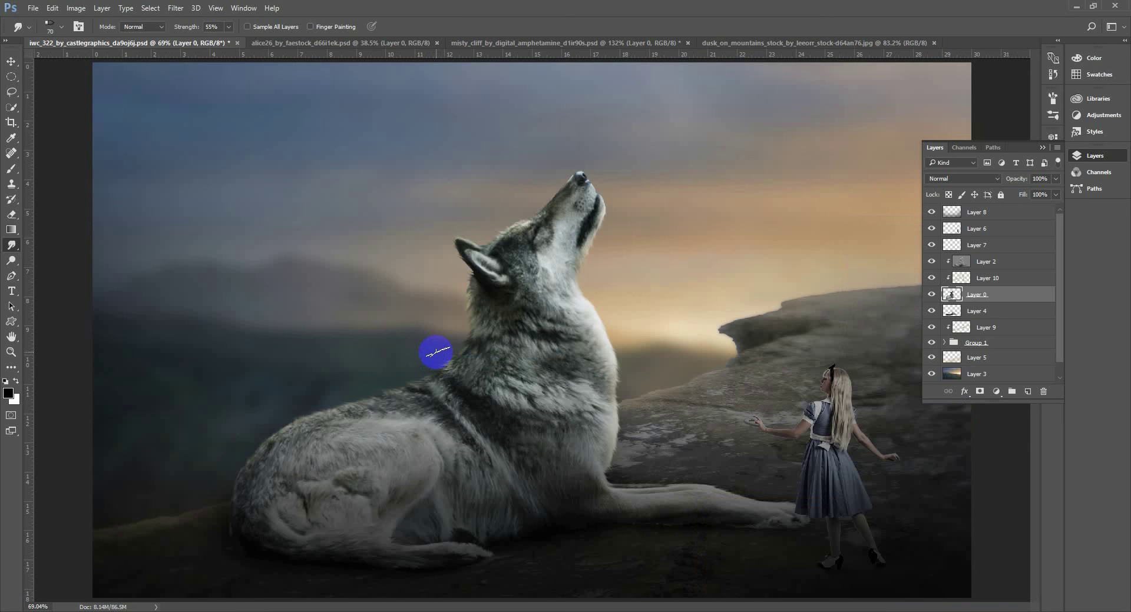
Step: Toggle the visibility of Layer 0 off and on to check the smudged wolf in the whole composite
{"action": "left_click", "coordinate": [932, 294]}
{"action": "left_click", "coordinate": [932, 295]}
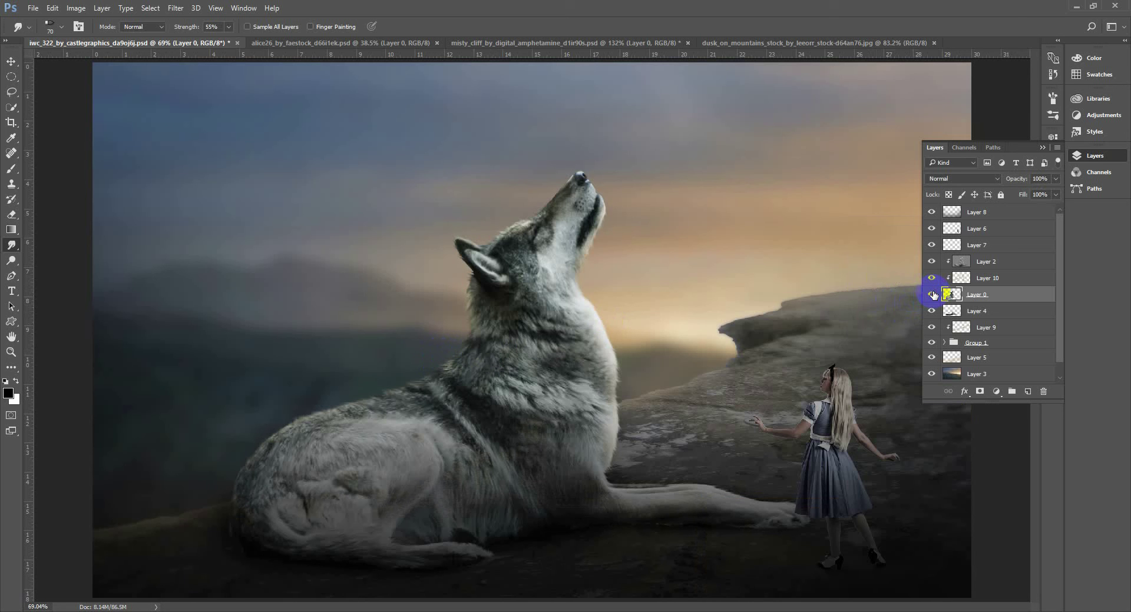
{"action": "right_click", "coordinate": [478, 318]}
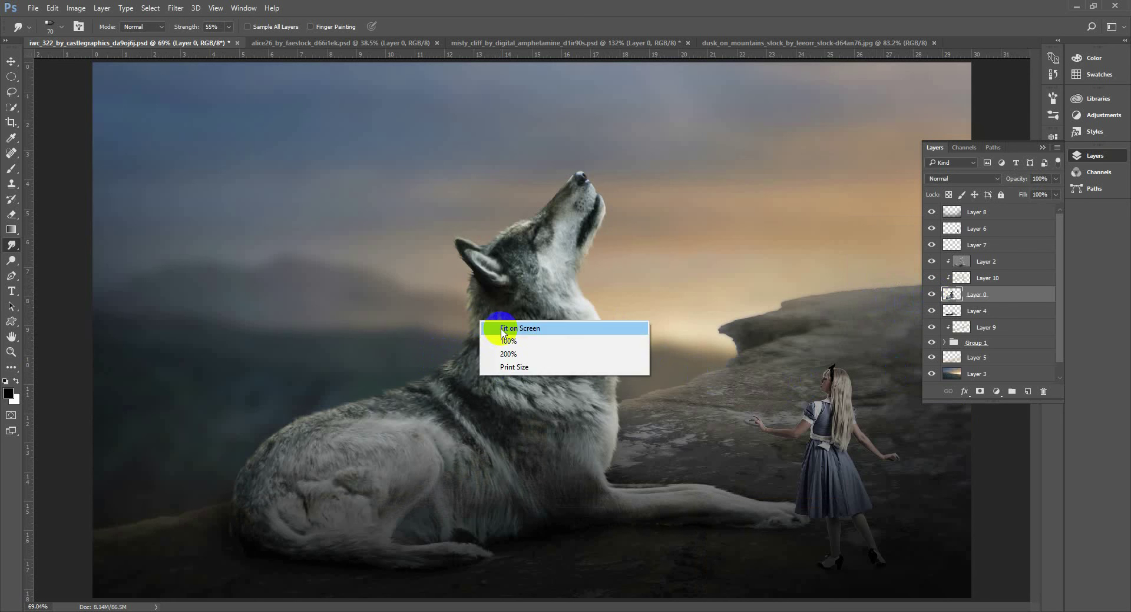
{"action": "left_click", "coordinate": [501, 325]}
Step: Paint a sampled warm tan along the wolf's chest, back and head on Layer 10 with the 100 px brush at 80% opacity
{"action": "left_click", "coordinate": [970, 277]}
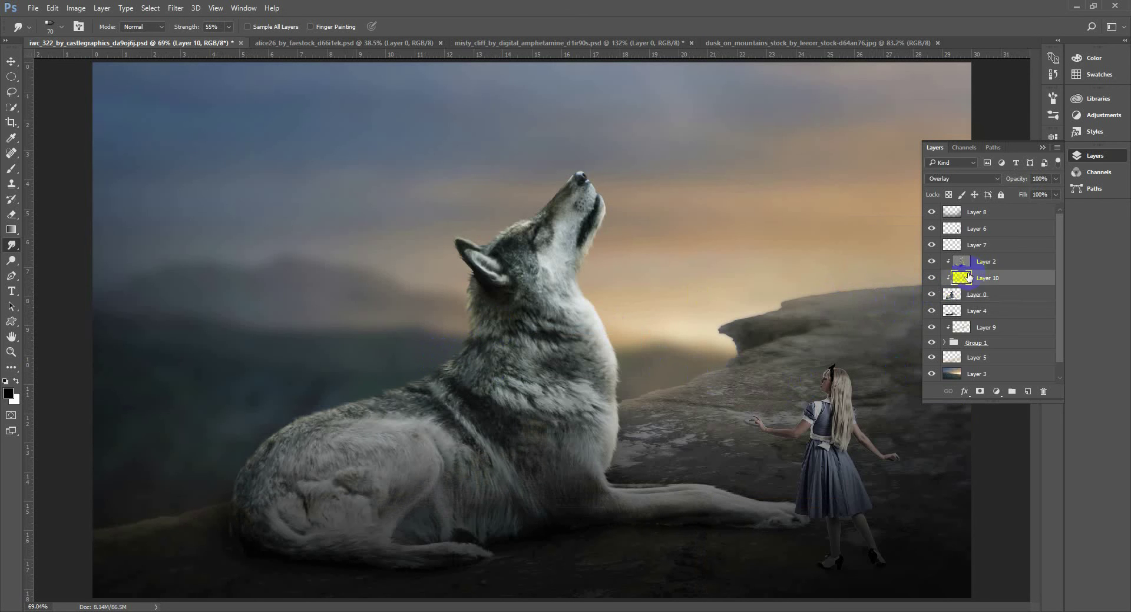
{"action": "key", "text": "i"}
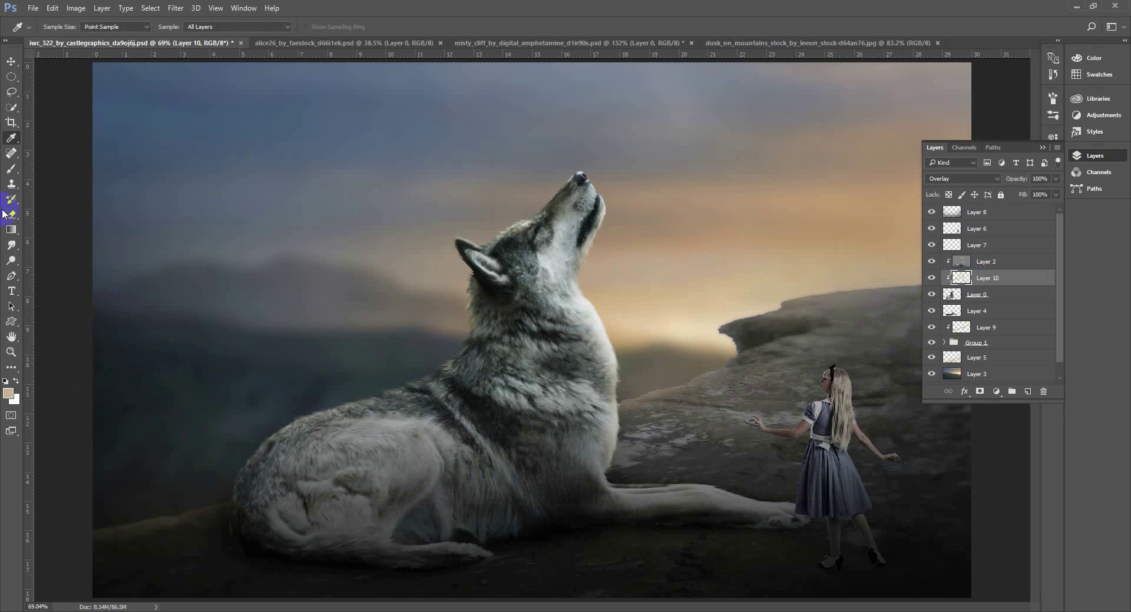
{"action": "left_click", "coordinate": [12, 171]}
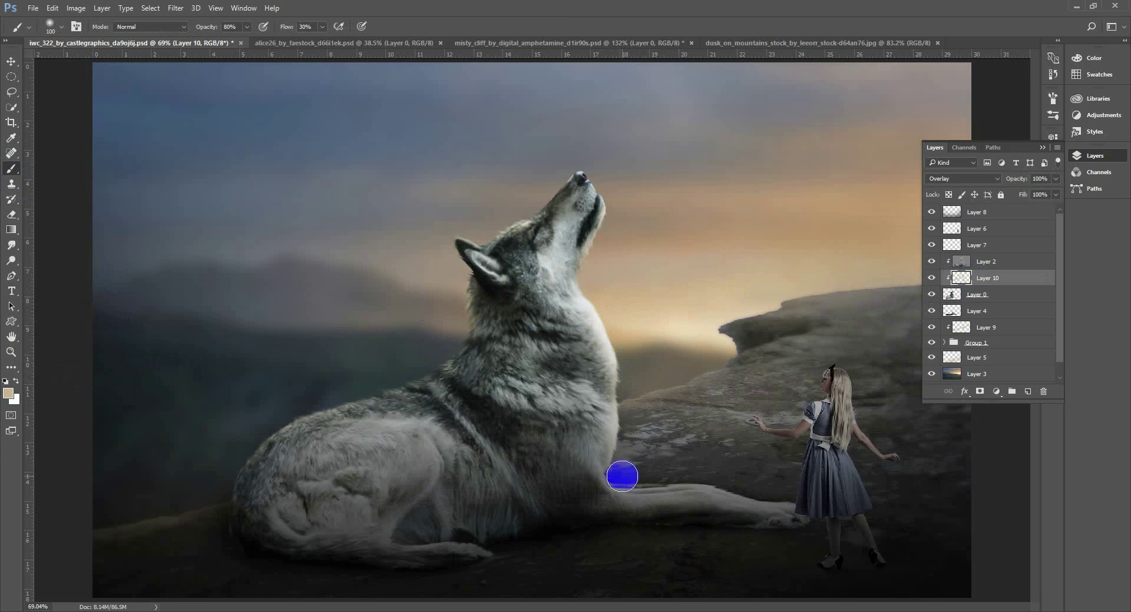
{"action": "mouse_move", "coordinate": [621, 477]}
{"action": "left_mouse_down"}
{"action": "mouse_move", "coordinate": [742, 488]}
{"action": "mouse_move", "coordinate": [479, 411]}
{"action": "mouse_move", "coordinate": [452, 348]}
{"action": "mouse_move", "coordinate": [359, 391]}
{"action": "mouse_move", "coordinate": [270, 408]}
{"action": "mouse_move", "coordinate": [359, 379]}
{"action": "mouse_move", "coordinate": [450, 291]}
{"action": "left_mouse_up"}
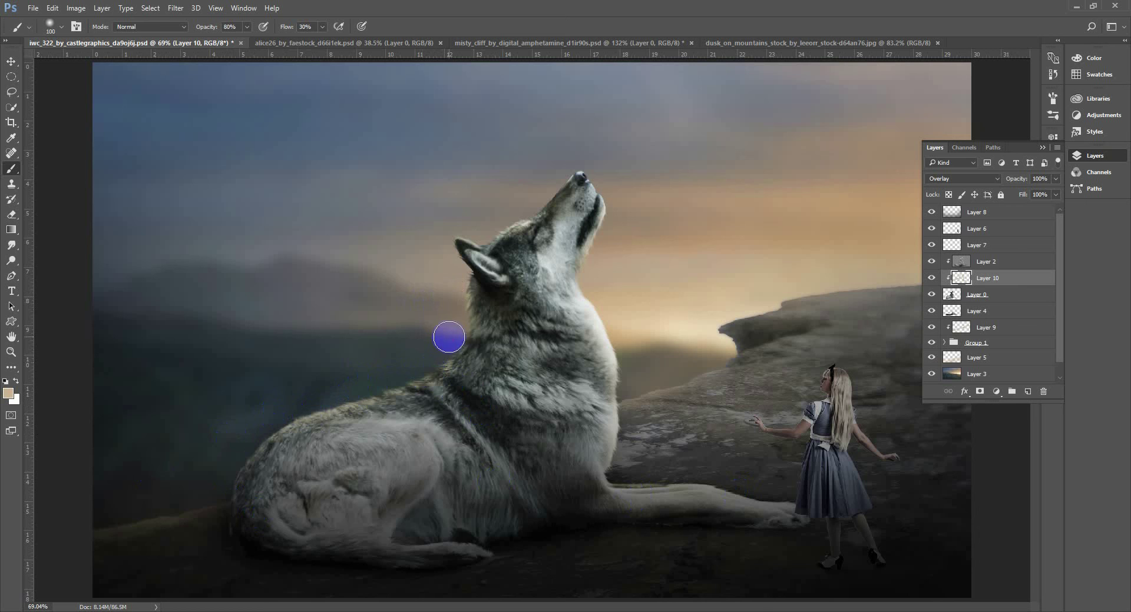
{"action": "mouse_move", "coordinate": [449, 337]}
{"action": "left_mouse_down"}
{"action": "mouse_move", "coordinate": [136, 497]}
{"action": "mouse_move", "coordinate": [144, 447]}
{"action": "mouse_move", "coordinate": [450, 396]}
{"action": "mouse_move", "coordinate": [493, 401]}
{"action": "mouse_move", "coordinate": [519, 213]}
{"action": "left_mouse_up"}
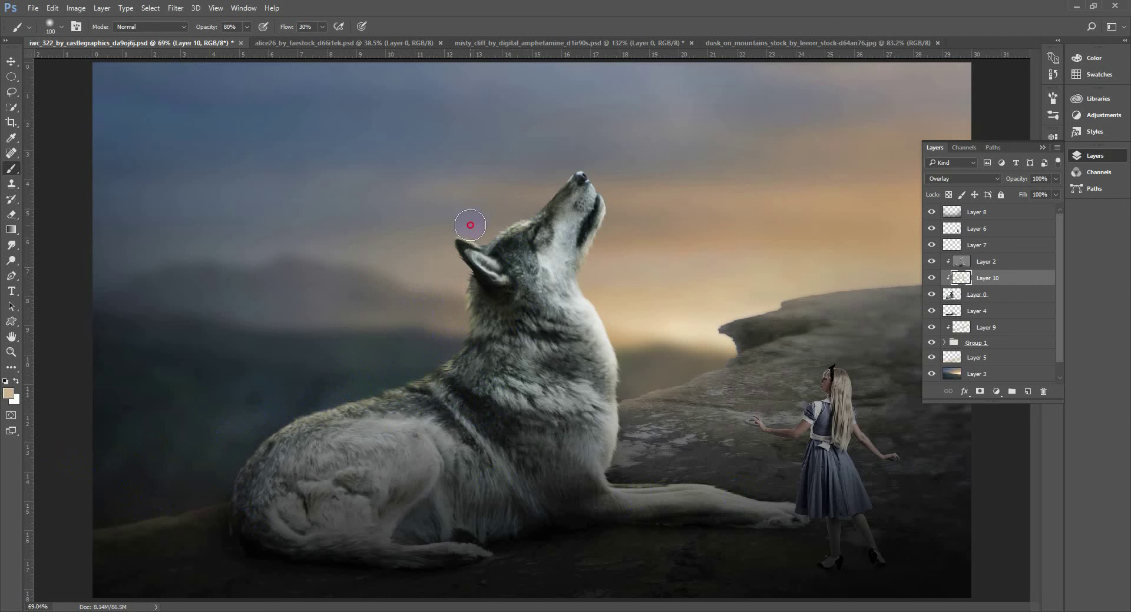
{"action": "mouse_move", "coordinate": [505, 272]}
{"action": "left_mouse_down"}
{"action": "mouse_move", "coordinate": [463, 247]}
{"action": "mouse_move", "coordinate": [488, 267]}
{"action": "left_mouse_up"}
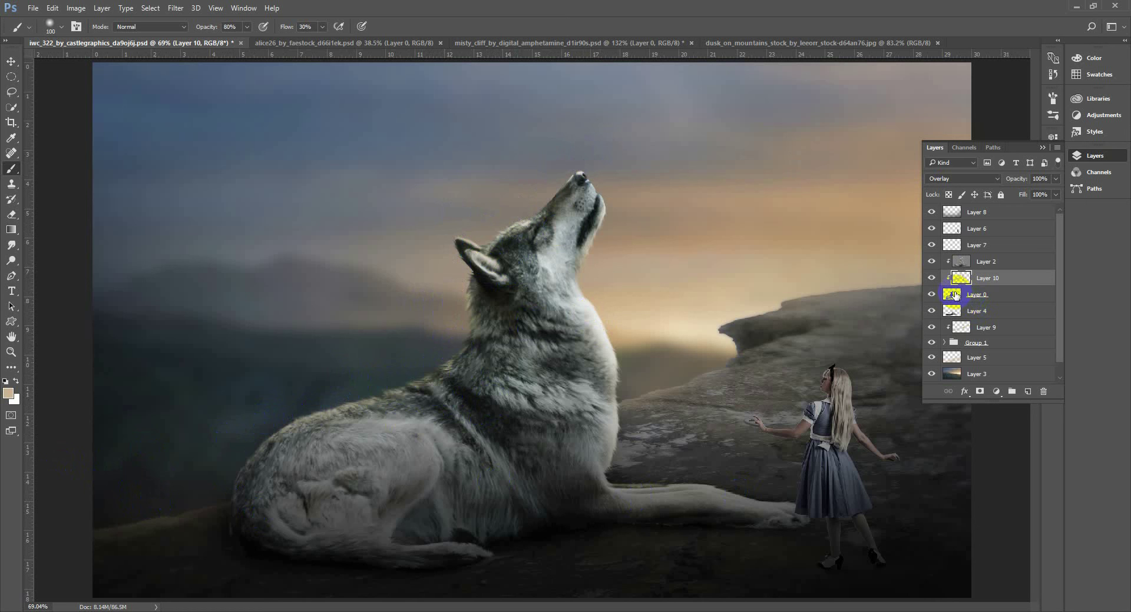
Step: Erase stray smudge traces around the wolf on Layer 0 with the Eraser, reducing its size to 150 px
{"action": "left_click", "coordinate": [1017, 298]}
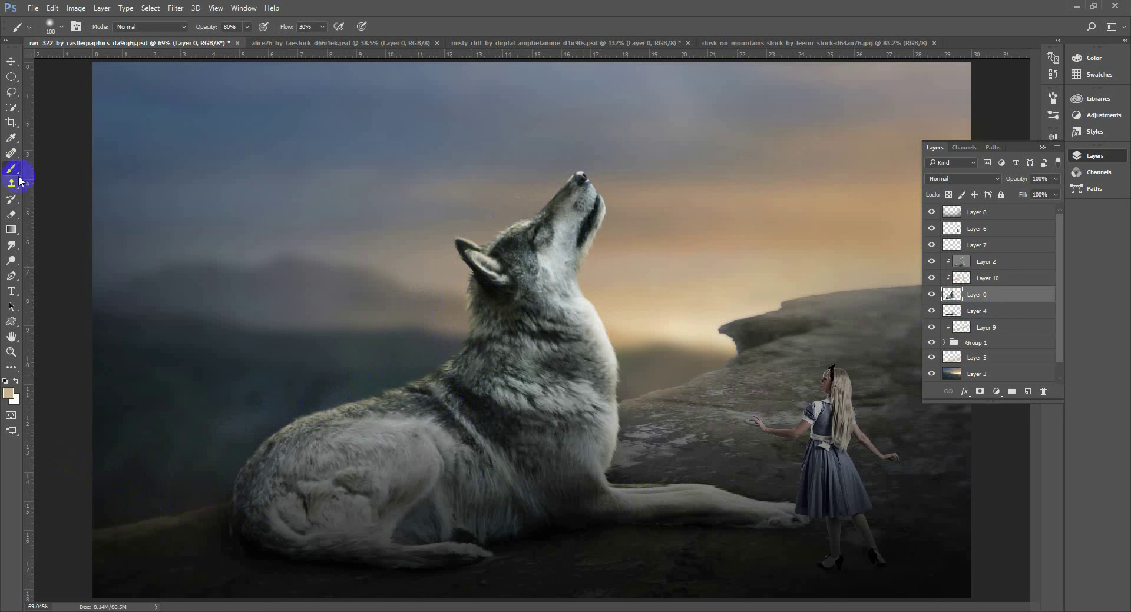
{"action": "left_click", "coordinate": [5, 216]}
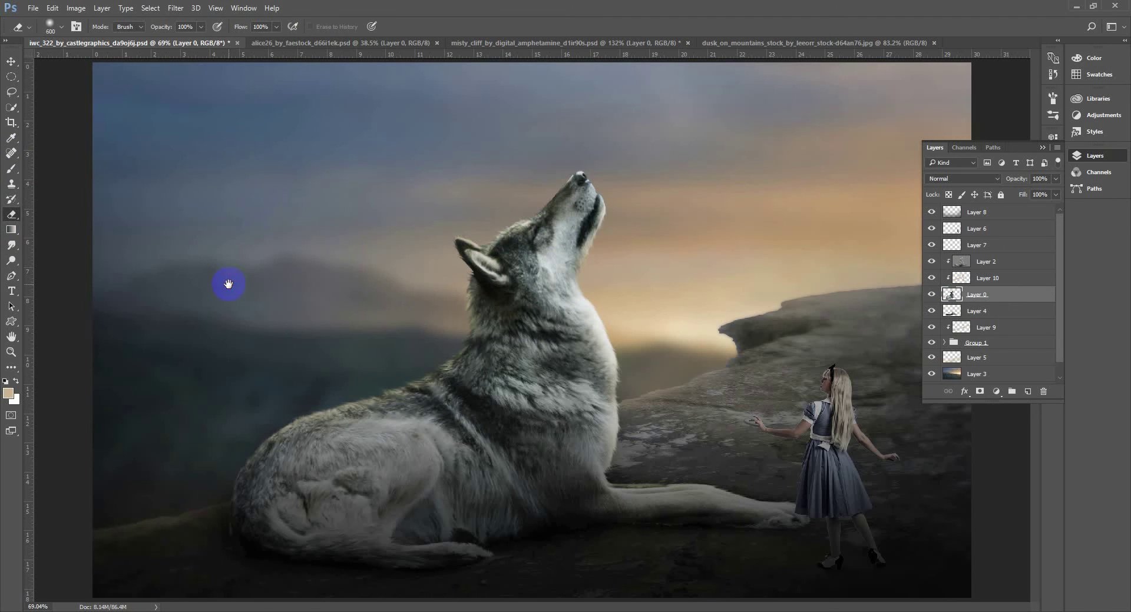
{"action": "key", "text": "bracketleft"}
{"action": "key", "text": "bracketleft"}
{"action": "key", "text": "bracketleft"}
{"action": "key", "text": "bracketleft"}
{"action": "key", "text": "bracketleft"}
{"action": "key", "text": "bracketleft"}
{"action": "key", "text": "bracketleft"}
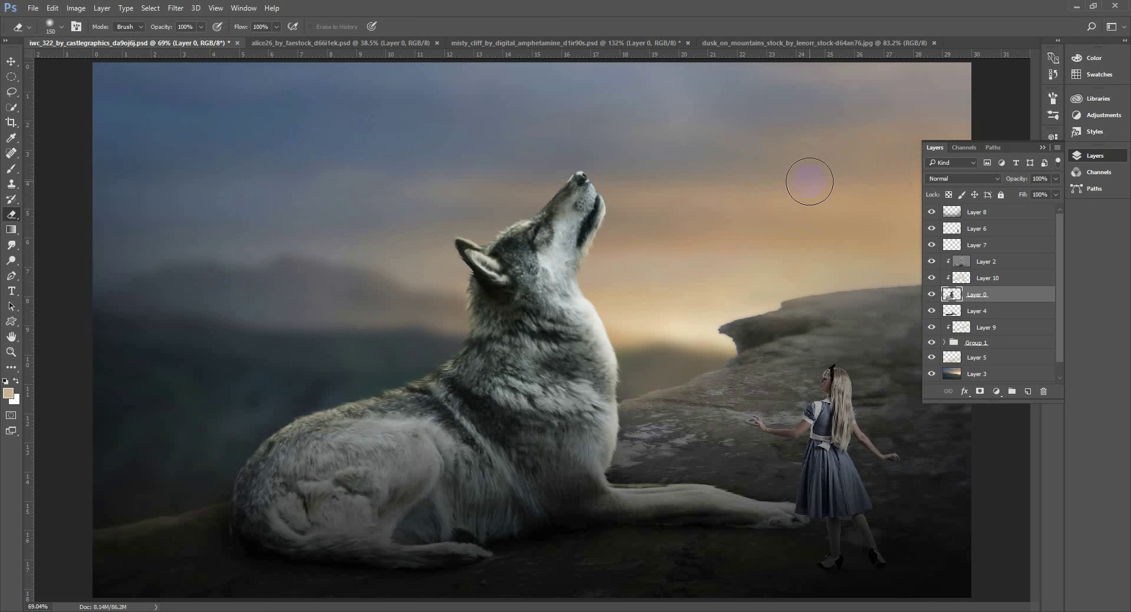
{"action": "right_click", "coordinate": [354, 334]}
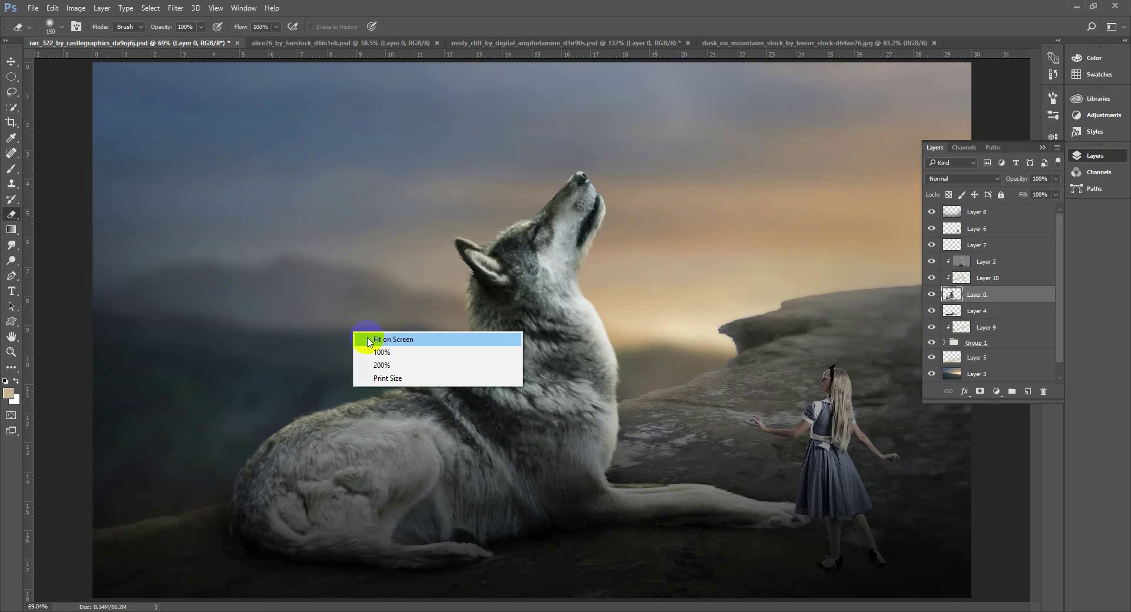
Step: Switch to File Explorer and place the high_quality_lens_flares PNG into the wolf composite as the topmost layer
{"action": "left_click", "coordinate": [375, 341]}
{"action": "scroll", "coordinate": [347, 346], "scroll_direction": "down", "scroll_amount": 3}
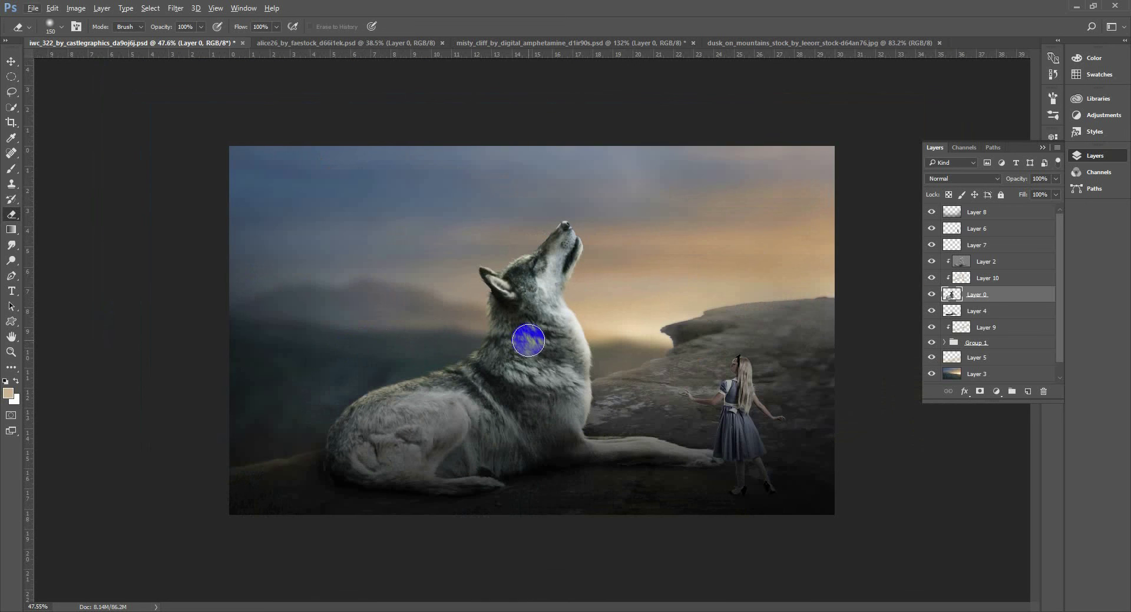
{"action": "key", "text": "v"}
{"action": "left_click", "coordinate": [896, 412]}
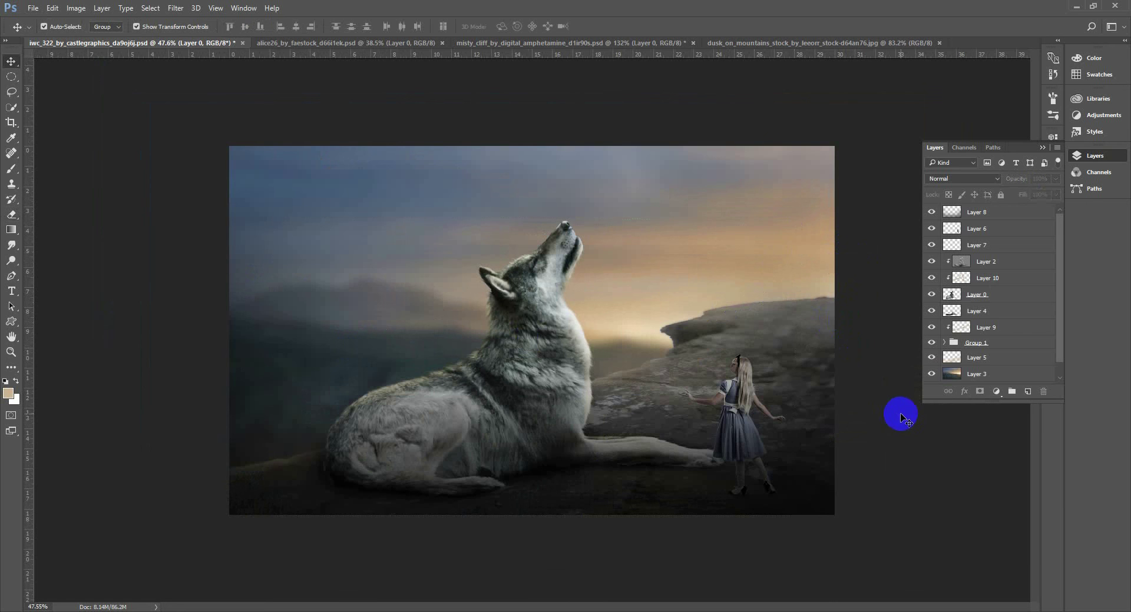
{"action": "left_click", "coordinate": [1033, 213]}
{"action": "left_click", "coordinate": [139, 611]}
{"action": "left_click", "coordinate": [410, 257]}
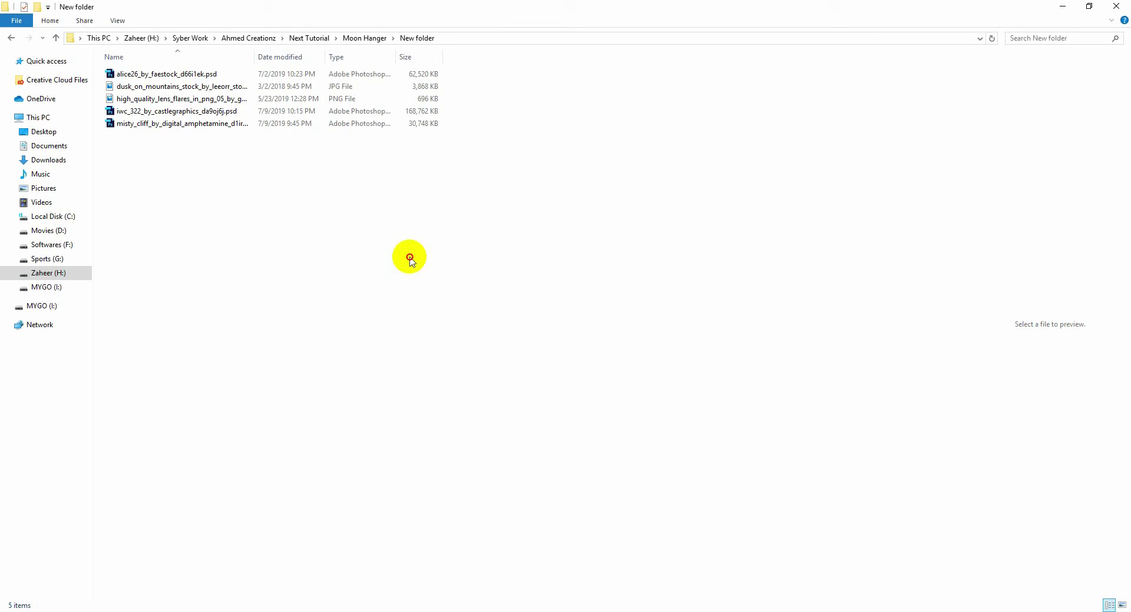
{"action": "left_click", "coordinate": [151, 87]}
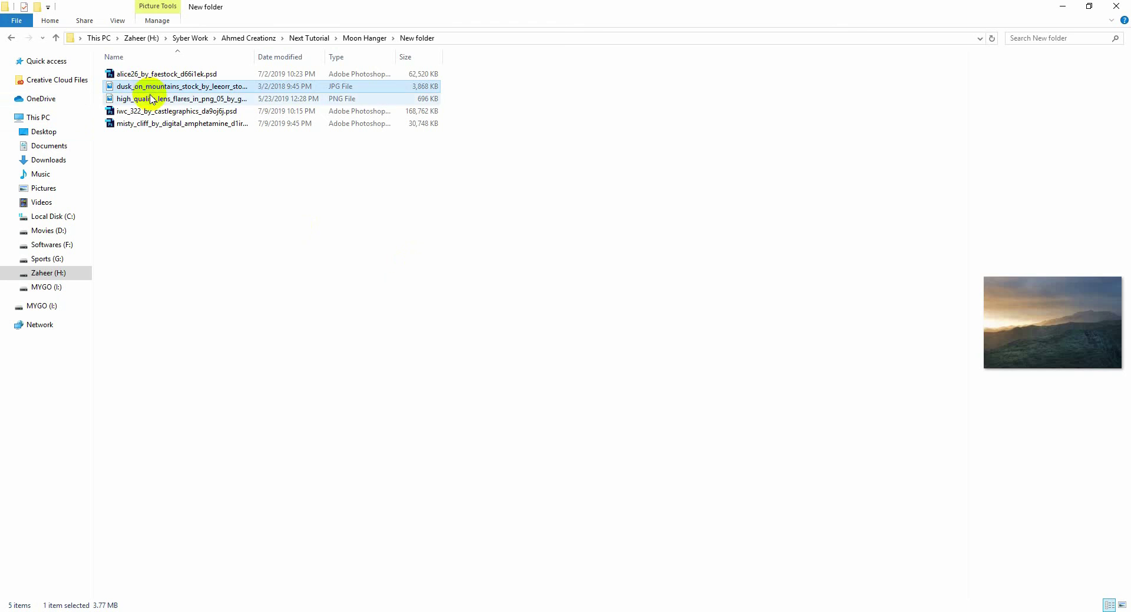
{"action": "left_click", "coordinate": [153, 99]}
{"action": "left_click_drag", "start_coordinate": [147, 99], "coordinate": [569, 212]}
Step: Scale the placed lens flare to about 288% beside the wolf's muzzle and set its blend mode to Screen
{"action": "left_click_drag", "start_coordinate": [600, 264], "coordinate": [726, 137]}
{"action": "left_click_drag", "start_coordinate": [602, 321], "coordinate": [678, 266]}
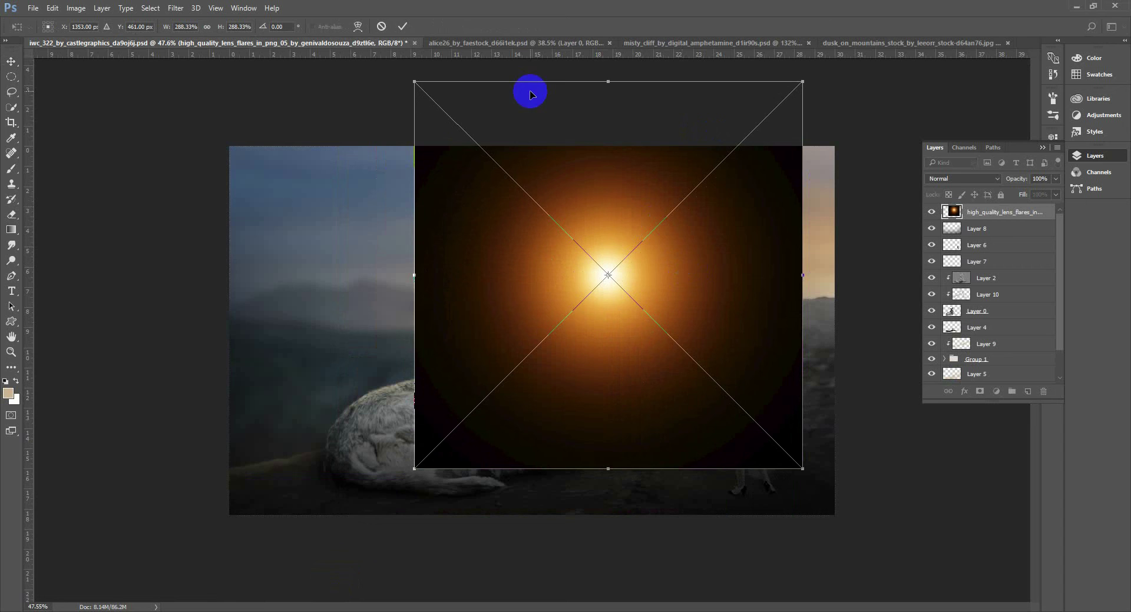
{"action": "left_click", "coordinate": [403, 26]}
{"action": "left_click", "coordinate": [989, 179]}
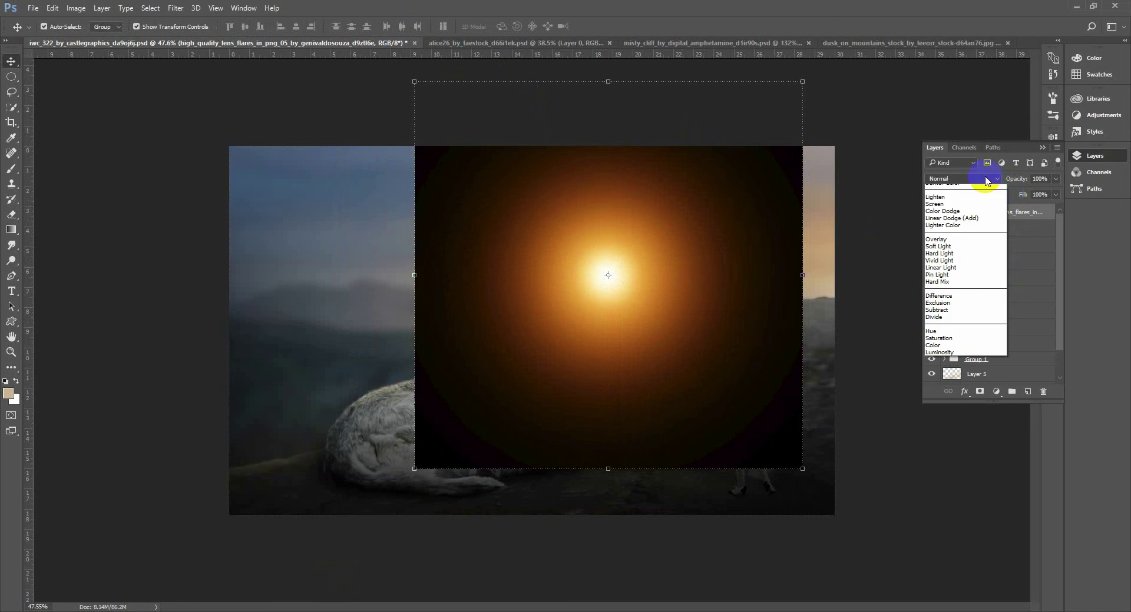
{"action": "left_click", "coordinate": [968, 259]}
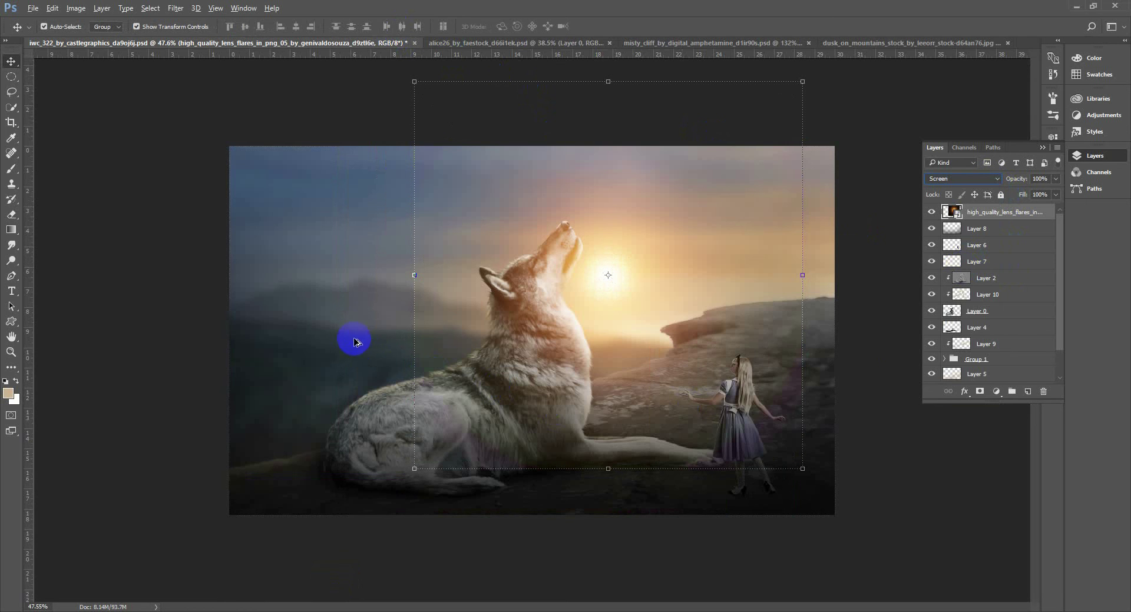
Step: Enlarge the lens flare to about 910% and center it over the bright horizon above the cliff edge
{"action": "left_click", "coordinate": [308, 128]}
{"action": "scroll", "coordinate": [295, 177], "scroll_direction": "down", "scroll_amount": 5}
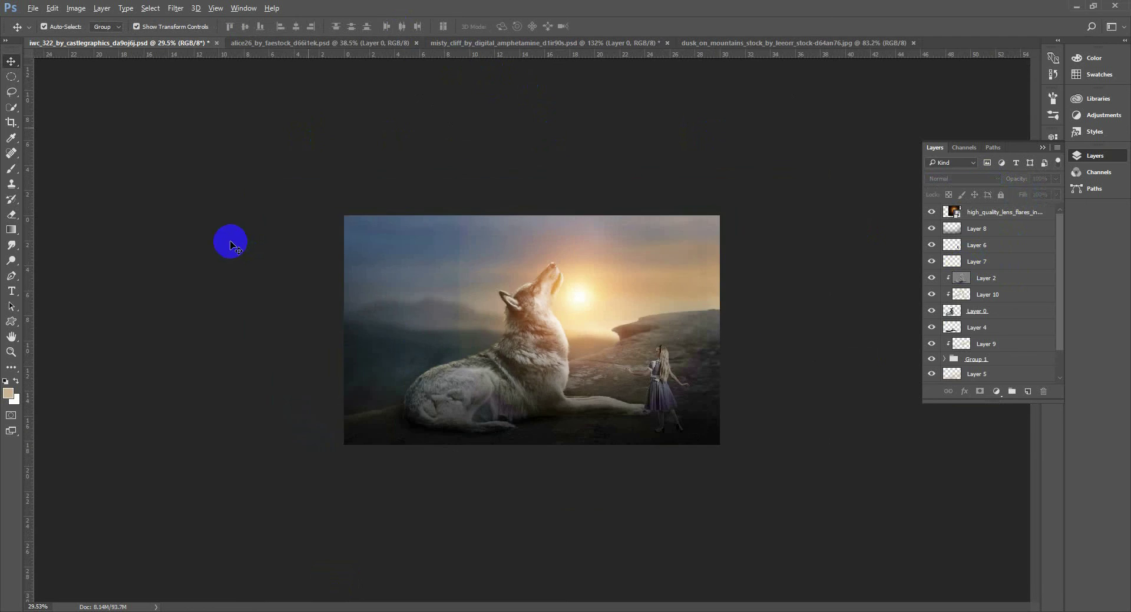
{"action": "left_click_drag", "start_coordinate": [556, 333], "coordinate": [638, 322]}
{"action": "left_click_drag", "start_coordinate": [754, 429], "coordinate": [1025, 611]}
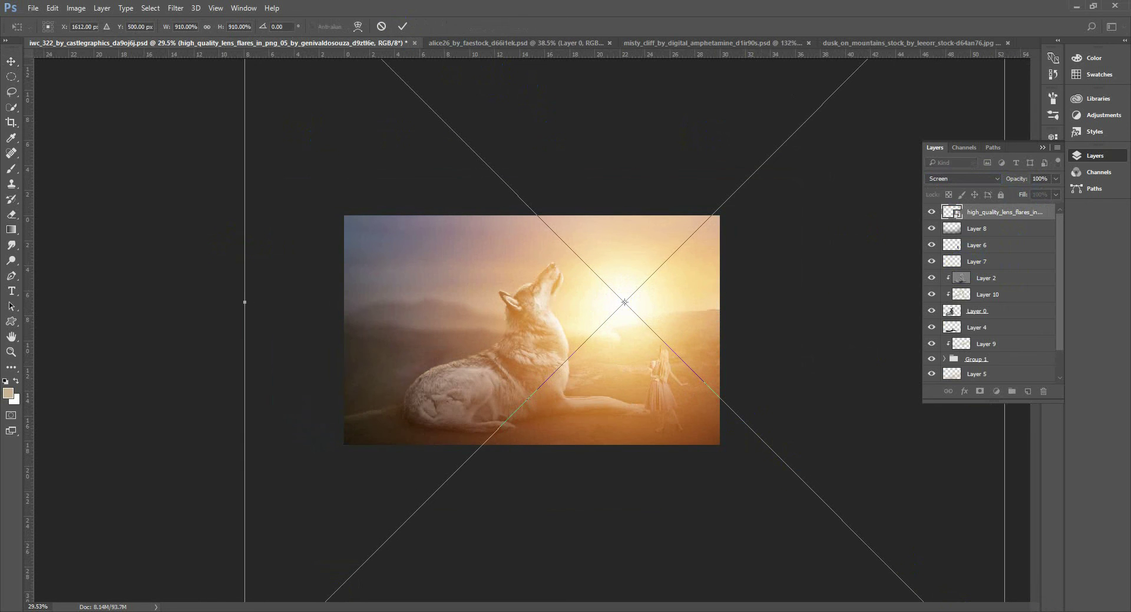
{"action": "left_click", "coordinate": [403, 26]}
Step: Try the Color Dodge and Linear Dodge (Add) blend modes on the lens flare layer and return it to Screen
{"action": "left_click", "coordinate": [966, 178]}
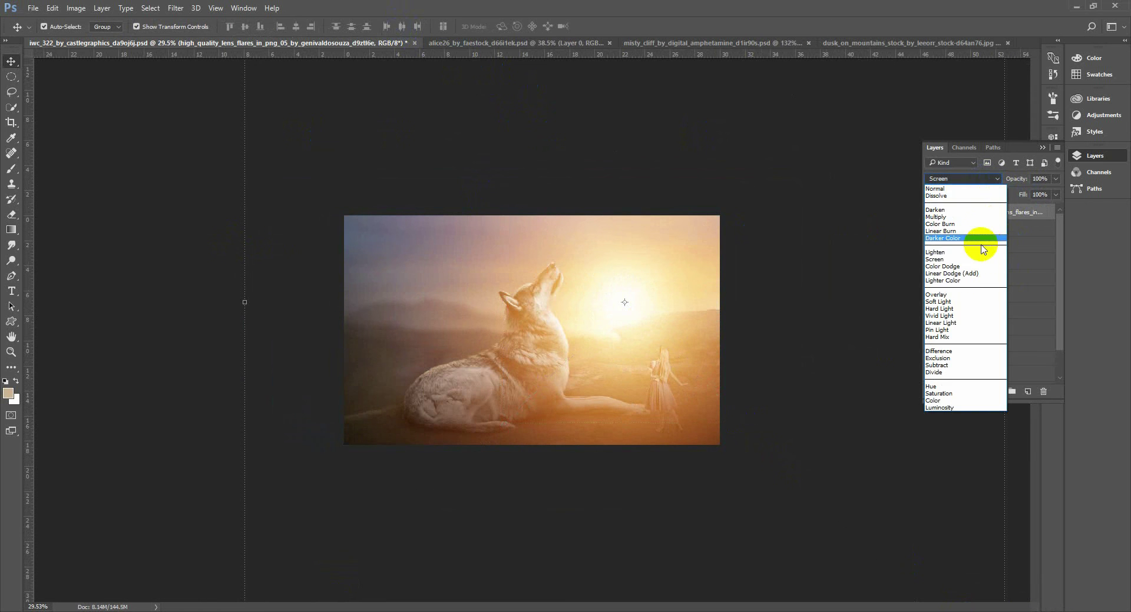
{"action": "left_click", "coordinate": [980, 260]}
{"action": "left_click", "coordinate": [969, 178]}
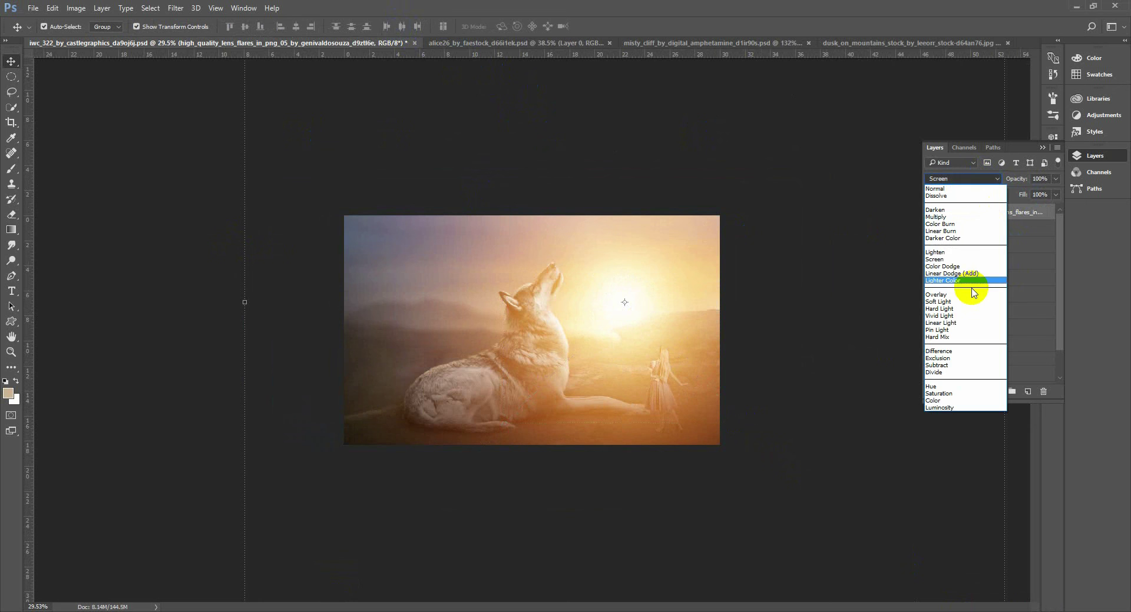
{"action": "left_click", "coordinate": [972, 266]}
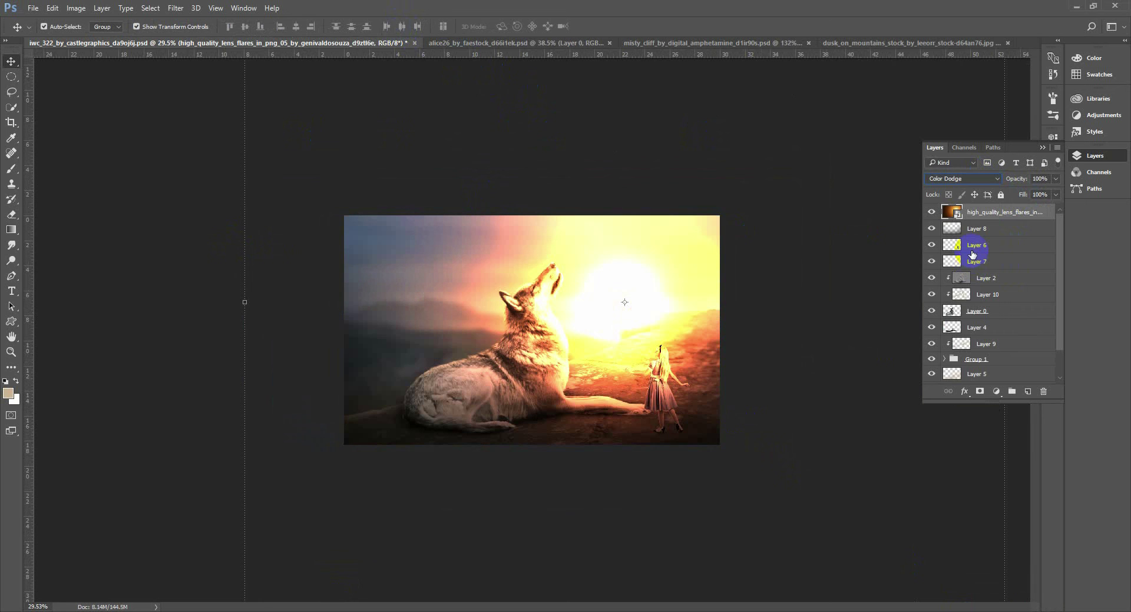
{"action": "left_click", "coordinate": [976, 178]}
{"action": "left_click", "coordinate": [971, 274]}
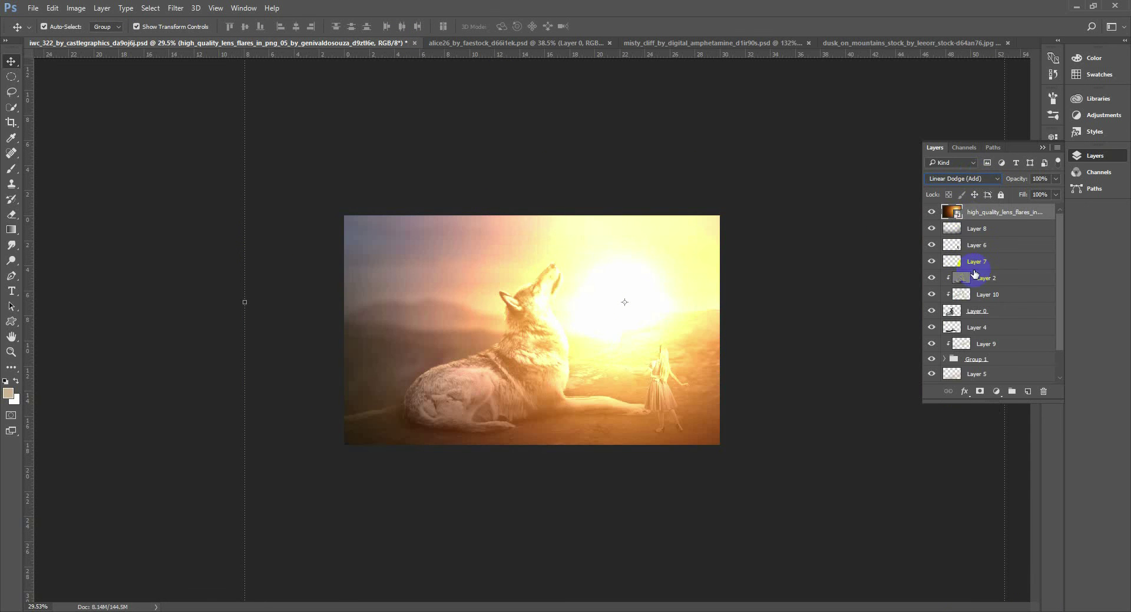
{"action": "left_click", "coordinate": [971, 180]}
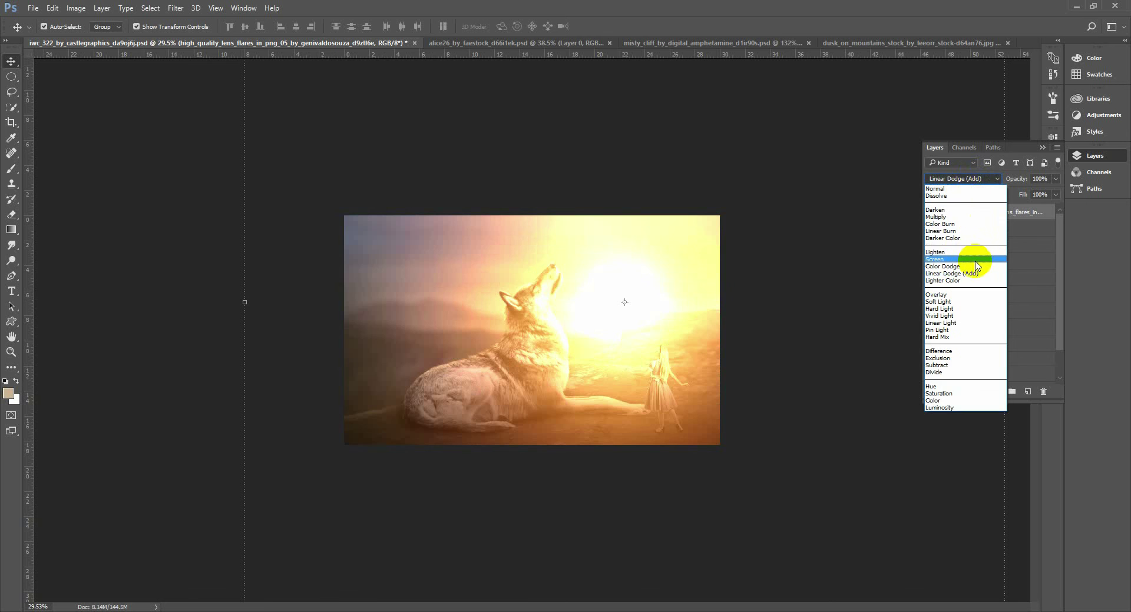
{"action": "left_click", "coordinate": [976, 261]}
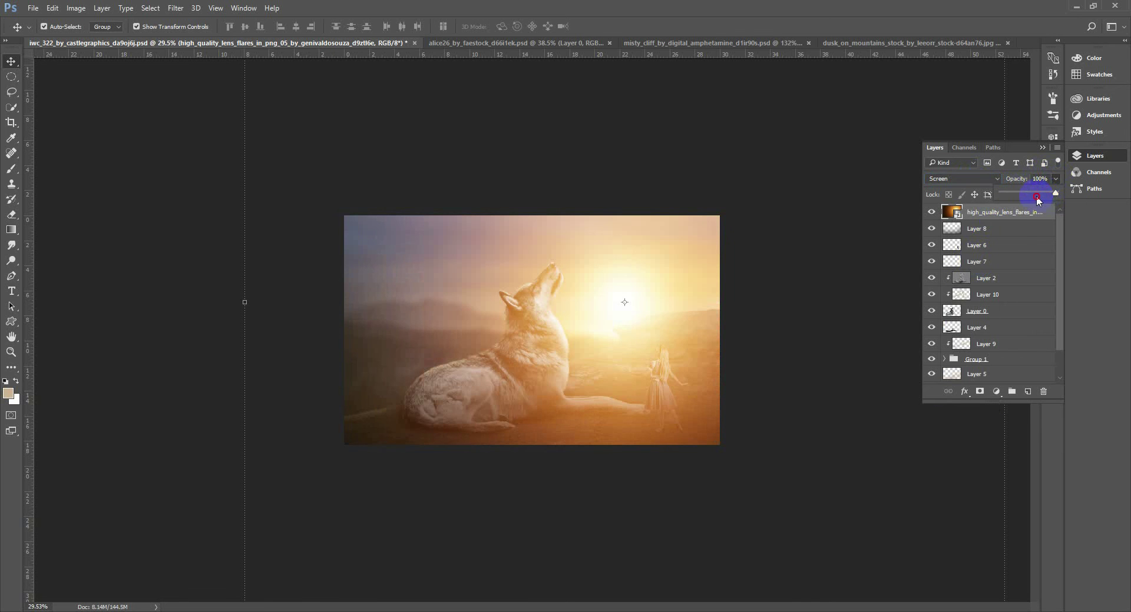
Step: Reduce the lens flare layer's opacity to 66% and its fill to 41%
{"action": "left_click_drag", "start_coordinate": [1037, 197], "coordinate": [1021, 194]}
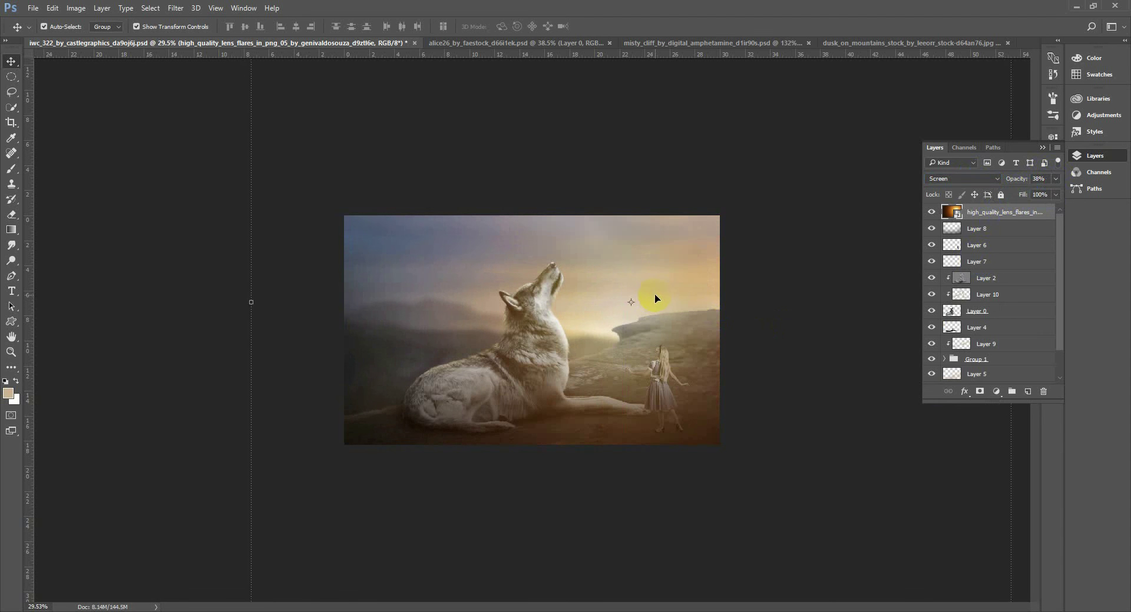
{"action": "left_click_drag", "start_coordinate": [655, 297], "coordinate": [649, 298]}
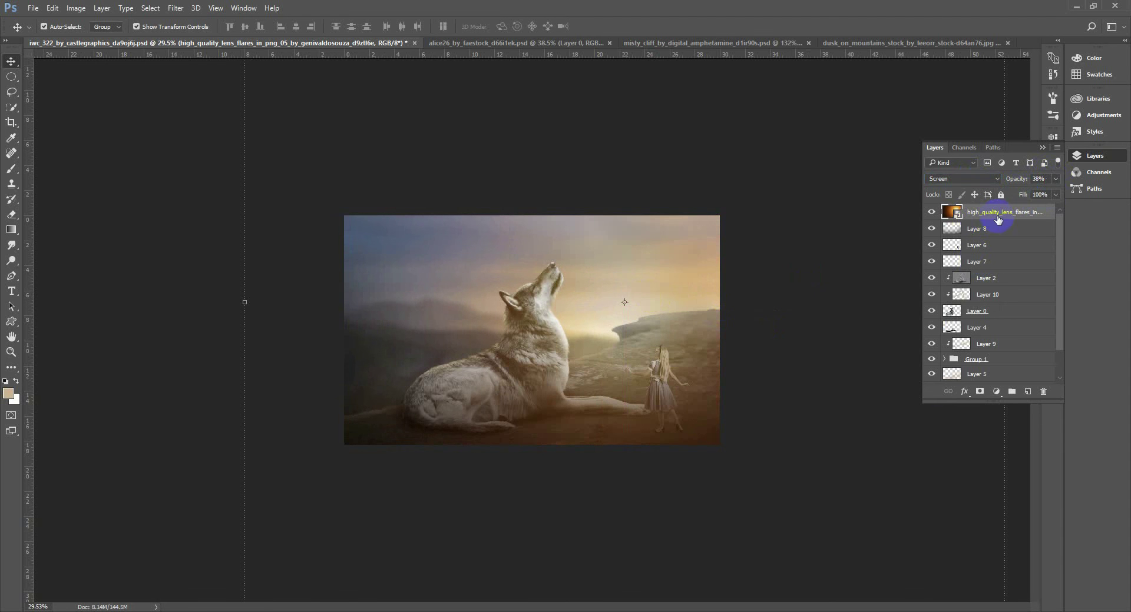
{"action": "left_click_drag", "start_coordinate": [1038, 215], "coordinate": [1036, 196]}
{"action": "left_click", "coordinate": [1056, 180]}
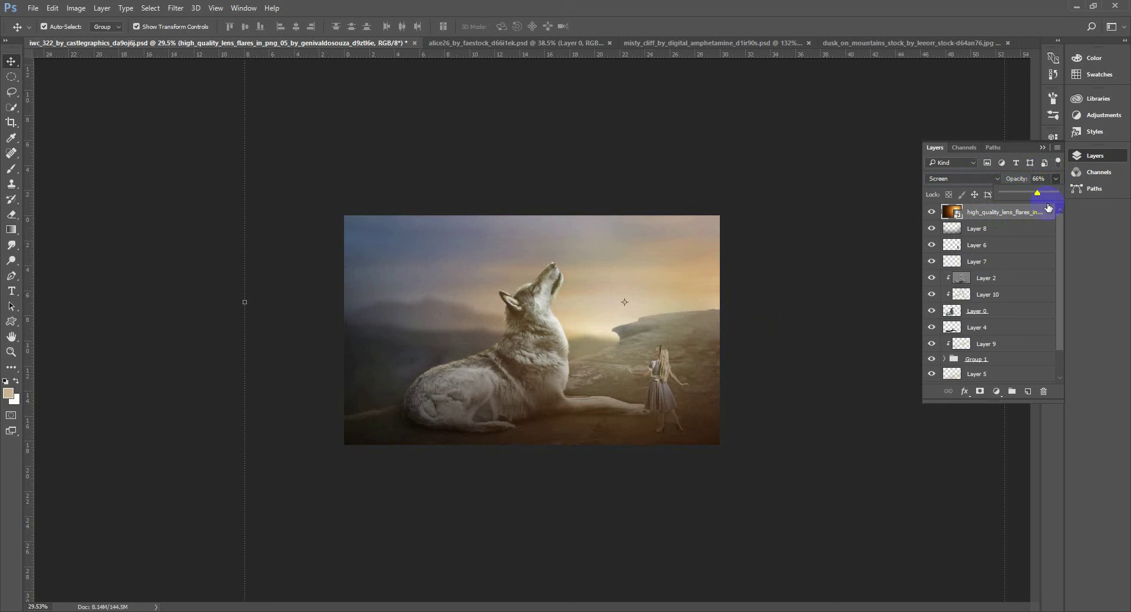
{"action": "left_click", "coordinate": [1054, 196]}
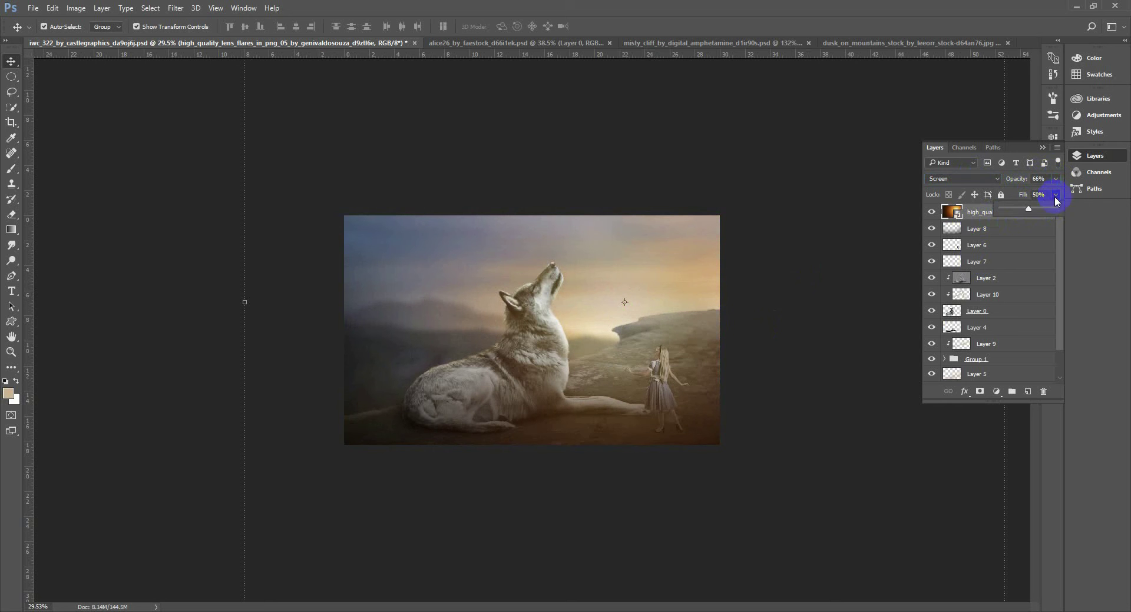
{"action": "left_click_drag", "start_coordinate": [1028, 211], "coordinate": [1024, 211]}
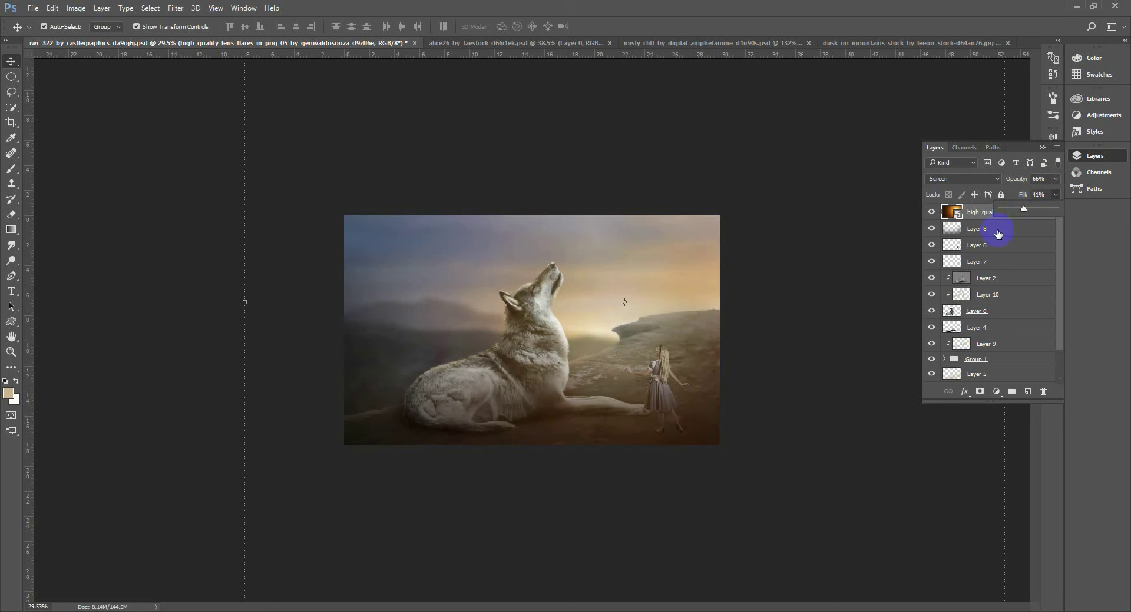
{"action": "left_click", "coordinate": [976, 217]}
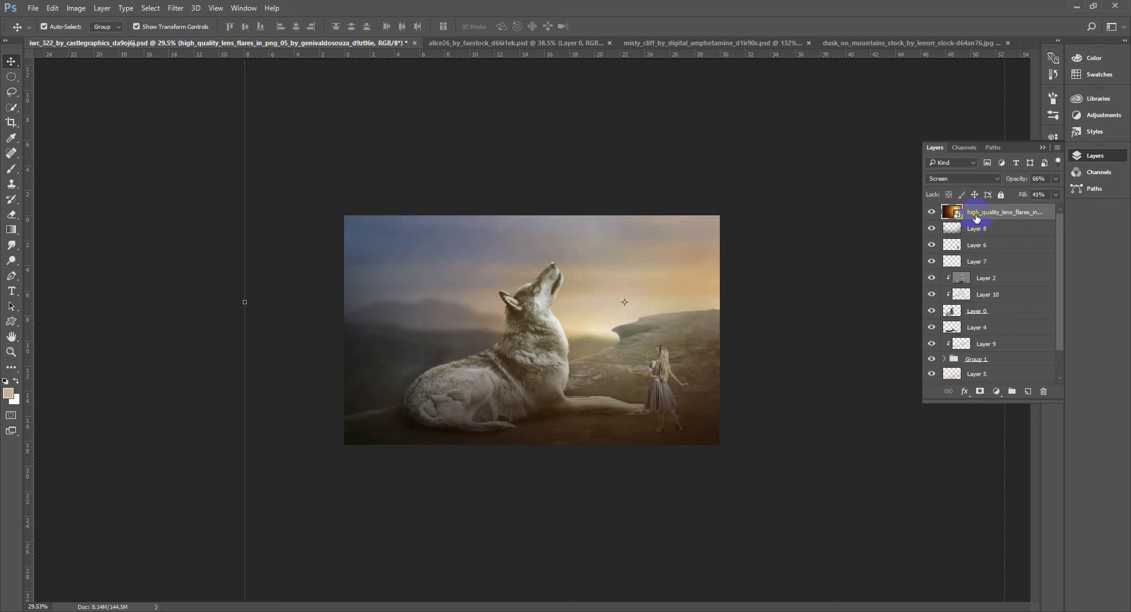
Step: Add a mask to the lens flare layer and paint black over the wolf and foreground with a soft 1200 px brush at 80% opacity
{"action": "left_click", "coordinate": [979, 392]}
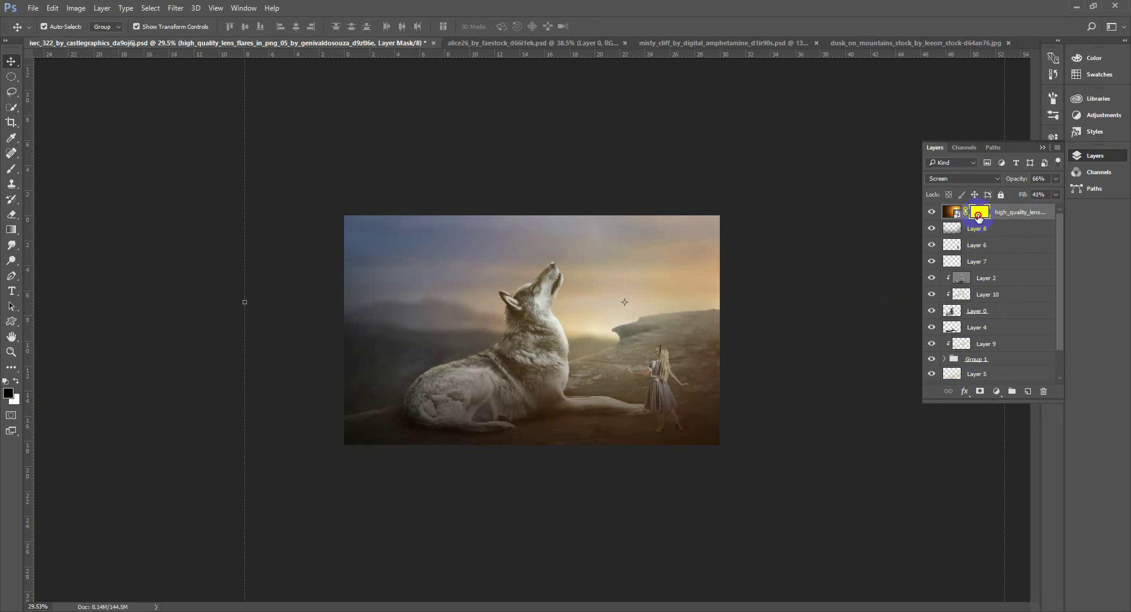
{"action": "key", "text": "b"}
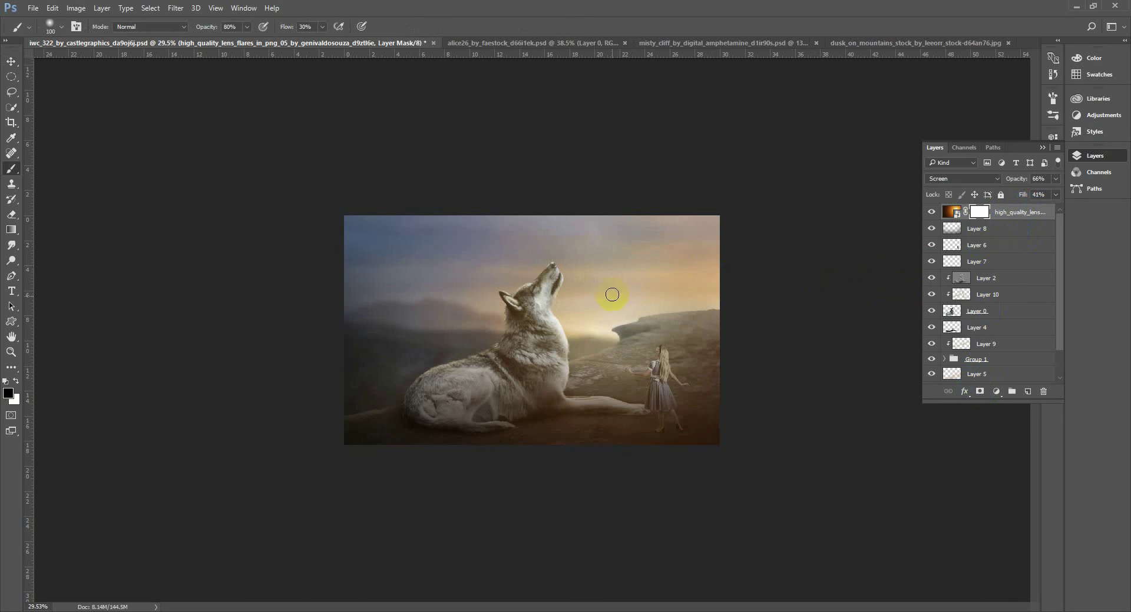
{"action": "key", "text": "bracketright"}
{"action": "key", "text": "bracketright"}
{"action": "key", "text": "bracketright"}
{"action": "key", "text": "bracketright"}
{"action": "key", "text": "bracketright"}
{"action": "key", "text": "bracketright"}
{"action": "key", "text": "bracketright"}
{"action": "key", "text": "bracketright"}
{"action": "key", "text": "bracketright"}
{"action": "key", "text": "bracketright"}
{"action": "key", "text": "bracketright"}
{"action": "key", "text": "bracketright"}
{"action": "key", "text": "bracketright"}
{"action": "key", "text": "bracketright"}
{"action": "mouse_move", "coordinate": [540, 340]}
{"action": "left_mouse_down"}
{"action": "mouse_move", "coordinate": [573, 339]}
{"action": "mouse_move", "coordinate": [537, 360]}
{"action": "mouse_move", "coordinate": [573, 324]}
{"action": "mouse_move", "coordinate": [530, 350]}
{"action": "mouse_move", "coordinate": [566, 328]}
{"action": "mouse_move", "coordinate": [618, 370]}
{"action": "mouse_move", "coordinate": [542, 366]}
{"action": "mouse_move", "coordinate": [630, 349]}
{"action": "mouse_move", "coordinate": [565, 351]}
{"action": "mouse_move", "coordinate": [607, 348]}
{"action": "mouse_move", "coordinate": [563, 359]}
{"action": "mouse_move", "coordinate": [584, 367]}
{"action": "mouse_move", "coordinate": [411, 431]}
{"action": "mouse_move", "coordinate": [418, 421]}
{"action": "mouse_move", "coordinate": [606, 465]}
{"action": "mouse_move", "coordinate": [693, 463]}
{"action": "mouse_move", "coordinate": [675, 408]}
{"action": "mouse_move", "coordinate": [727, 471]}
{"action": "mouse_move", "coordinate": [696, 389]}
{"action": "mouse_move", "coordinate": [557, 457]}
{"action": "mouse_move", "coordinate": [641, 408]}
{"action": "mouse_move", "coordinate": [499, 454]}
{"action": "mouse_move", "coordinate": [481, 493]}
{"action": "mouse_move", "coordinate": [639, 524]}
{"action": "mouse_move", "coordinate": [701, 471]}
{"action": "left_mouse_up"}
{"action": "right_click", "coordinate": [578, 307]}
{"action": "left_click", "coordinate": [586, 312]}
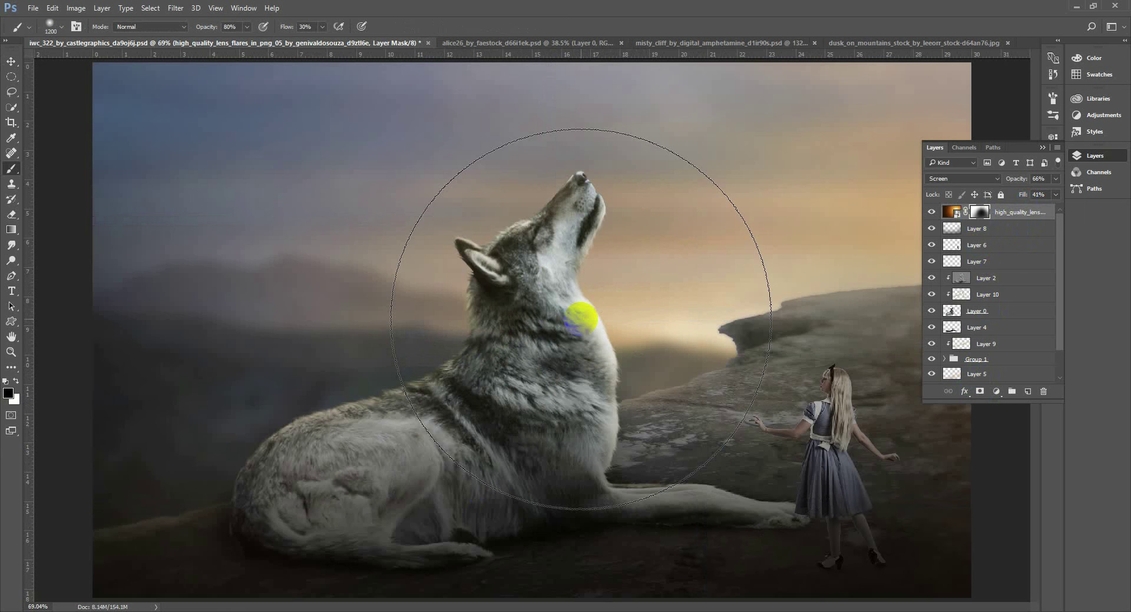
{"action": "mouse_move", "coordinate": [575, 366]}
{"action": "left_mouse_down"}
{"action": "mouse_move", "coordinate": [774, 397]}
{"action": "mouse_move", "coordinate": [923, 212]}
{"action": "left_mouse_up"}
Step: Toggle the visibility of the lens flare layer off and on to compare the composite with and without the glow
{"action": "left_click", "coordinate": [931, 213]}
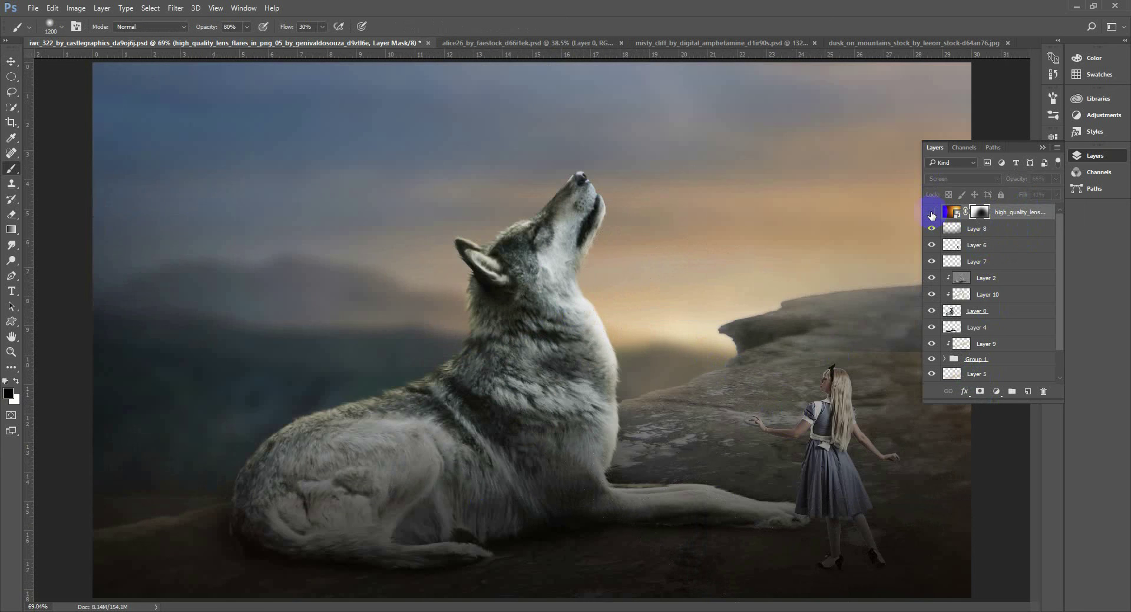
{"action": "left_click", "coordinate": [931, 213]}
{"action": "right_click", "coordinate": [560, 284]}
{"action": "left_click", "coordinate": [570, 293]}
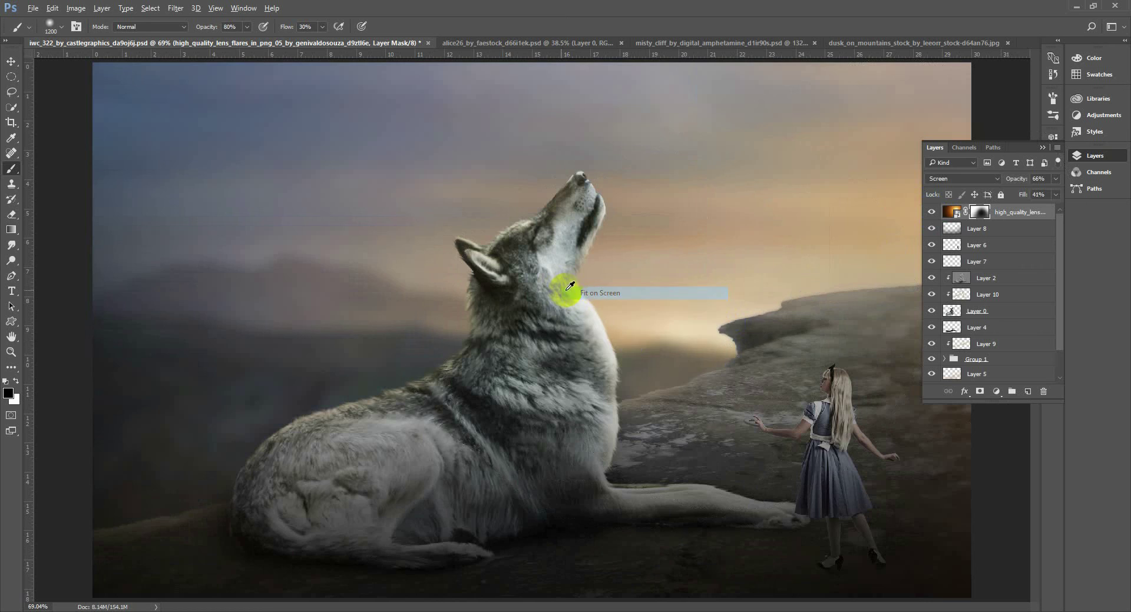
{"action": "scroll", "coordinate": [460, 302], "scroll_direction": "down", "scroll_amount": 10}
Step: Stamp all visible layers into a new merged layer above the lens flare layer
{"action": "key", "text": "v"}
{"action": "key", "text": "alt+v"}
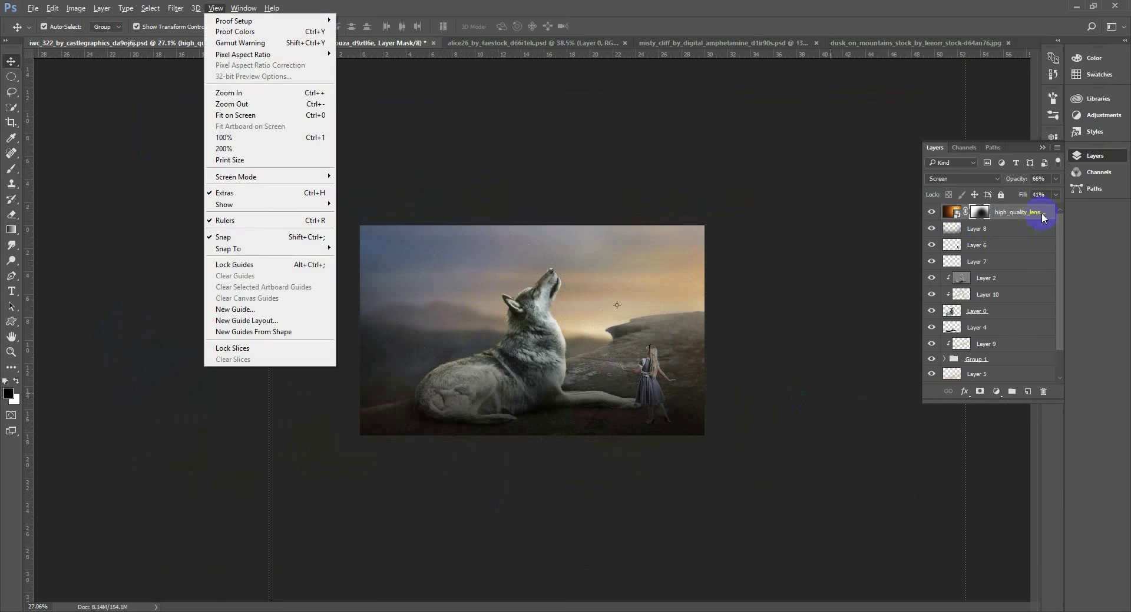
{"action": "left_click", "coordinate": [1041, 213]}
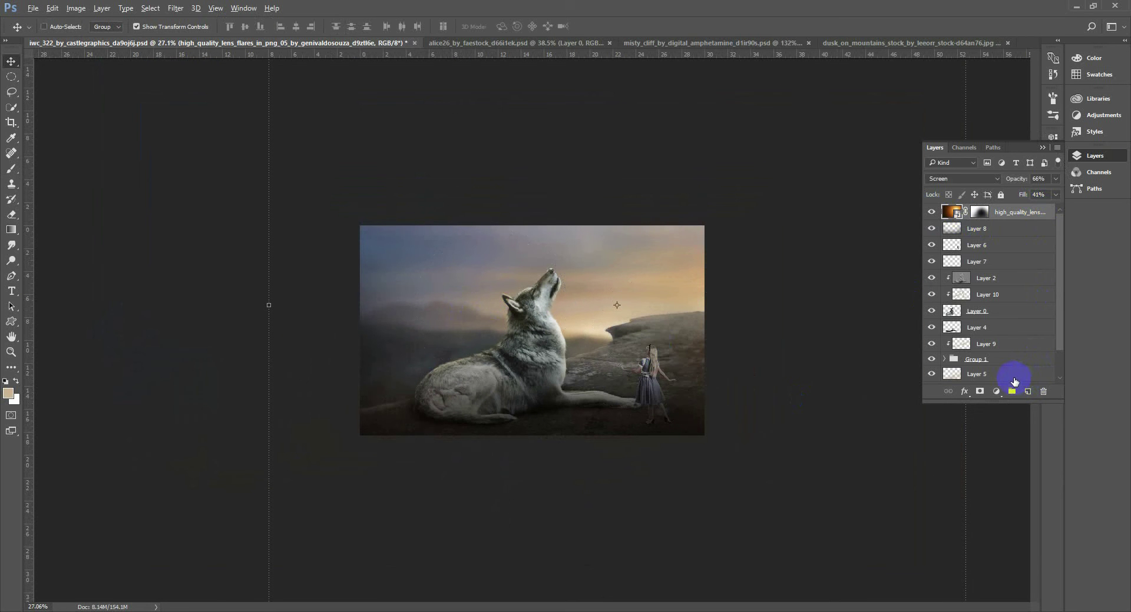
{"action": "key", "text": "ctrl+alt+shift+e"}
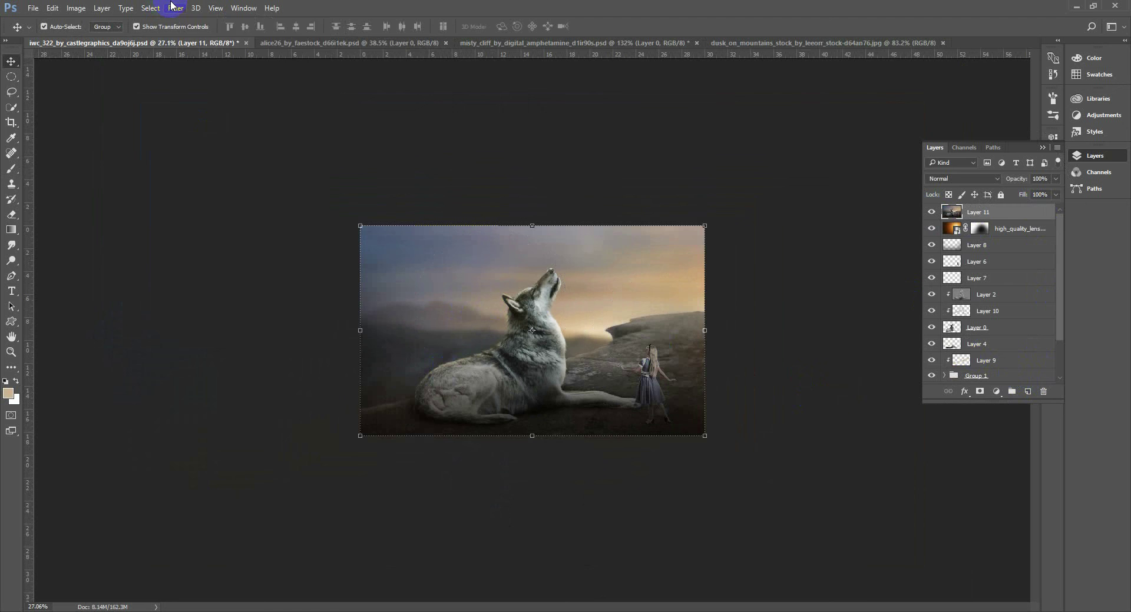
Step: Open the Camera Raw Filter on the merged layer and set Clarity +1, Vibrance -27, Saturation +23 and Highlights +32
{"action": "left_click", "coordinate": [172, 8]}
{"action": "left_click", "coordinate": [214, 75]}
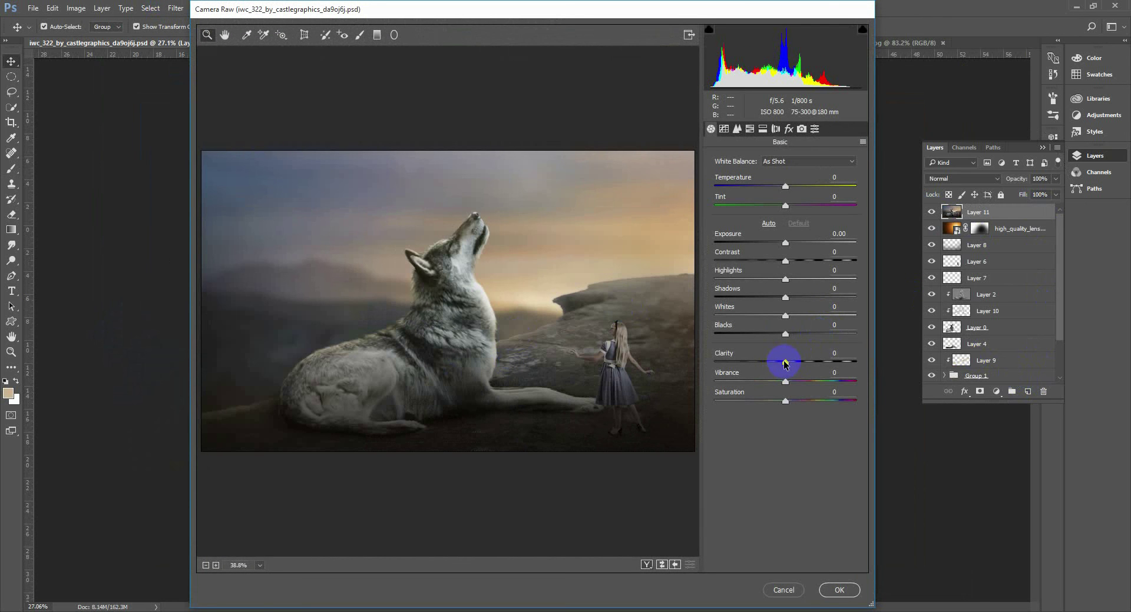
{"action": "left_click_drag", "start_coordinate": [785, 362], "coordinate": [802, 362]}
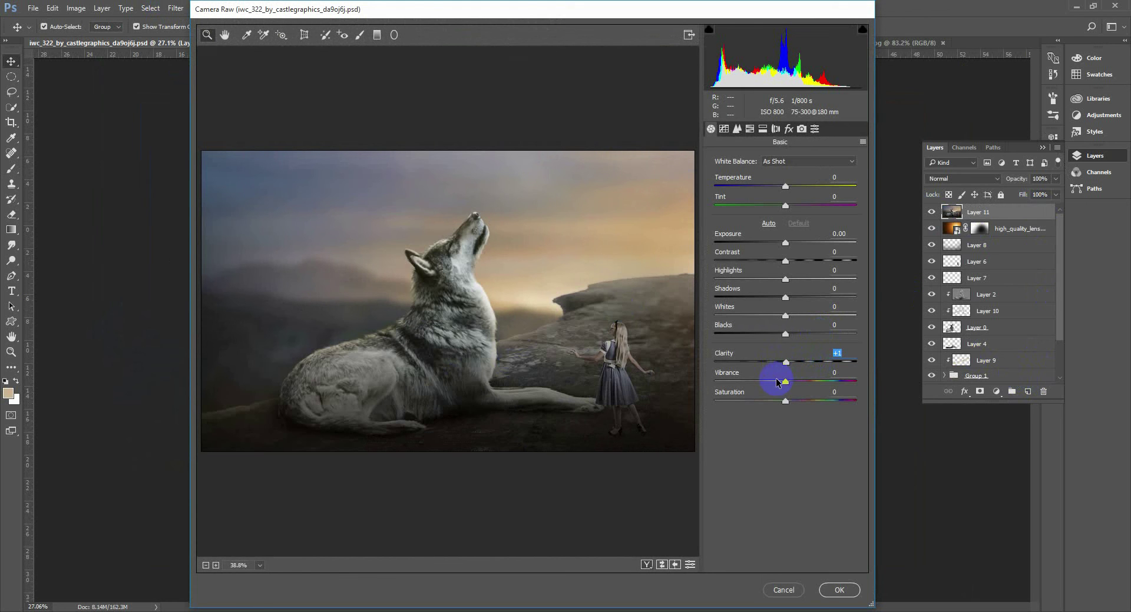
{"action": "left_click_drag", "start_coordinate": [786, 384], "coordinate": [796, 405]}
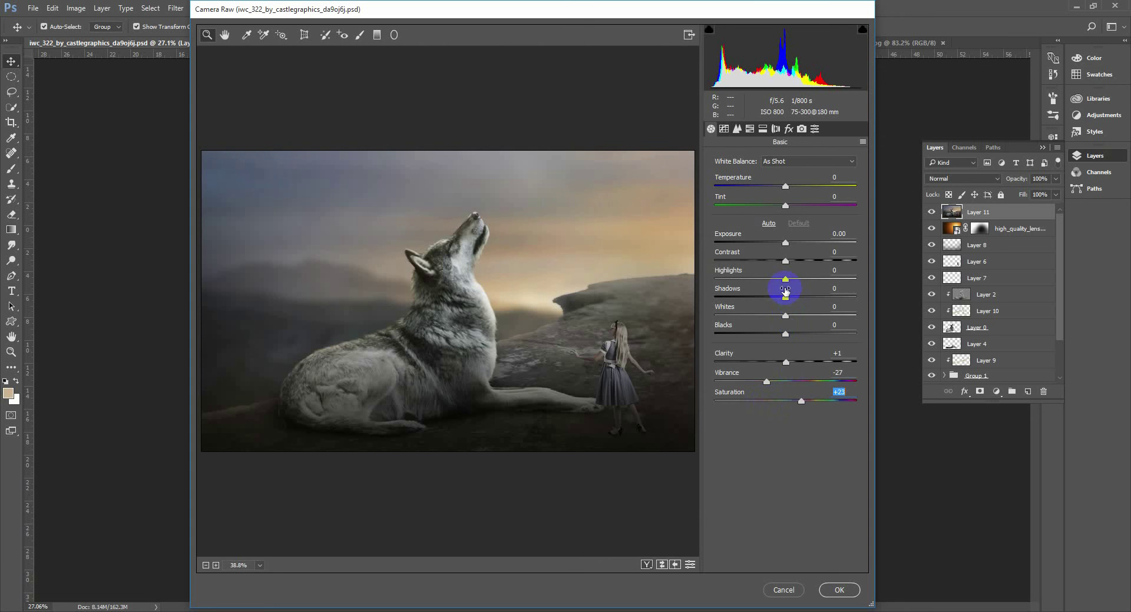
{"action": "left_click_drag", "start_coordinate": [785, 280], "coordinate": [808, 282]}
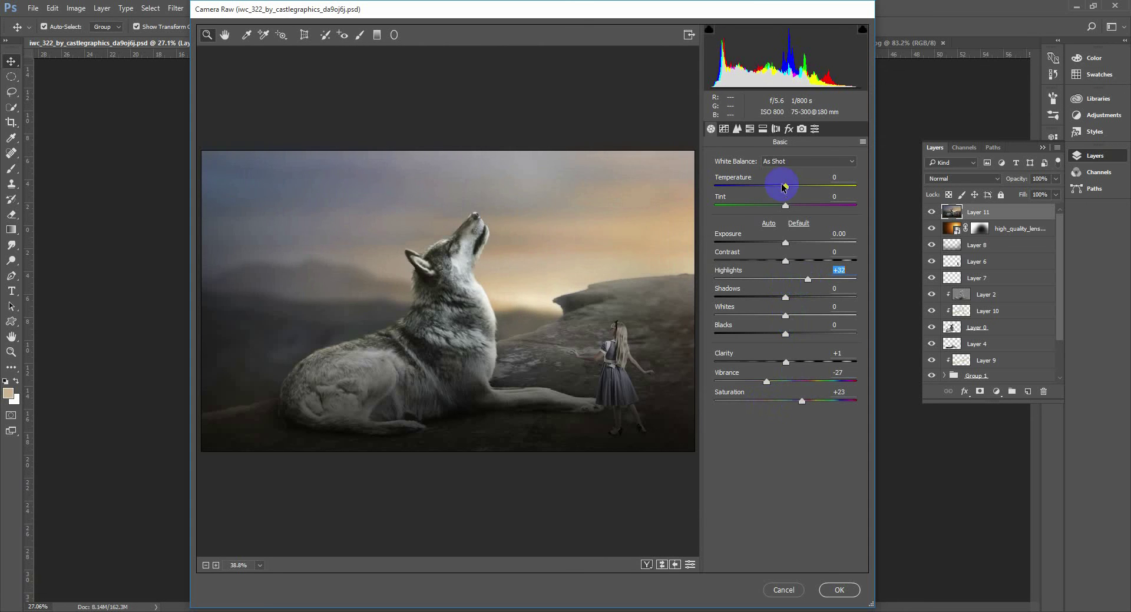
Step: Set Temperature to -8 and Tint to -3, and add post-crop vignetting with an Amount of -27
{"action": "left_click_drag", "start_coordinate": [784, 188], "coordinate": [769, 210]}
{"action": "mouse_move", "coordinate": [765, 207]}
{"action": "left_mouse_down"}
{"action": "mouse_move", "coordinate": [784, 206]}
{"action": "mouse_move", "coordinate": [797, 186]}
{"action": "mouse_move", "coordinate": [771, 188]}
{"action": "mouse_move", "coordinate": [783, 207]}
{"action": "left_mouse_up"}
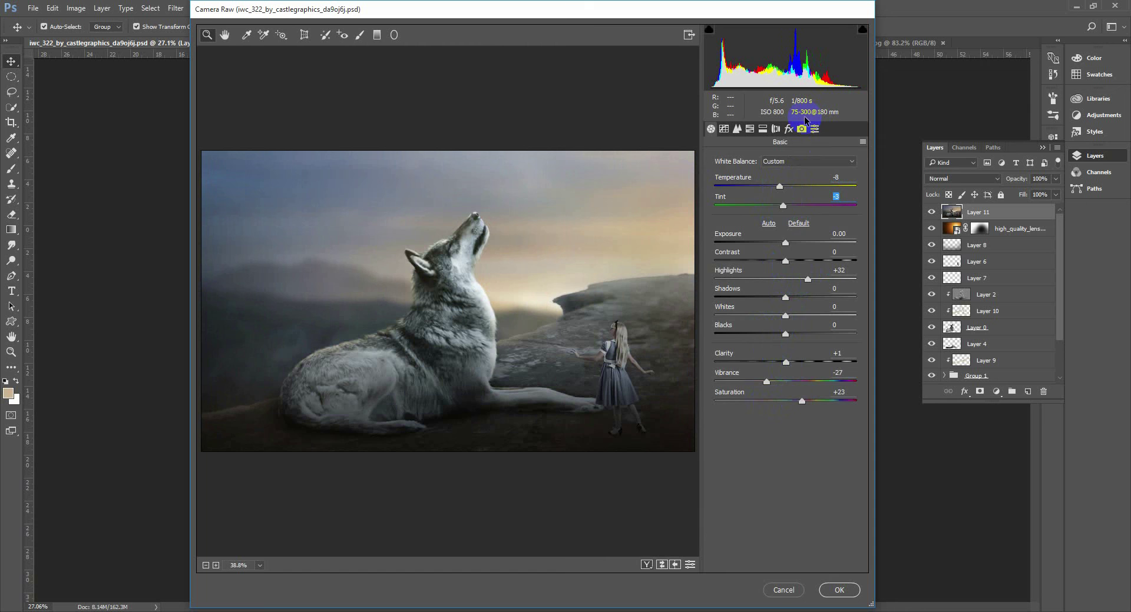
{"action": "left_click", "coordinate": [789, 128]}
{"action": "left_click_drag", "start_coordinate": [784, 322], "coordinate": [764, 322]}
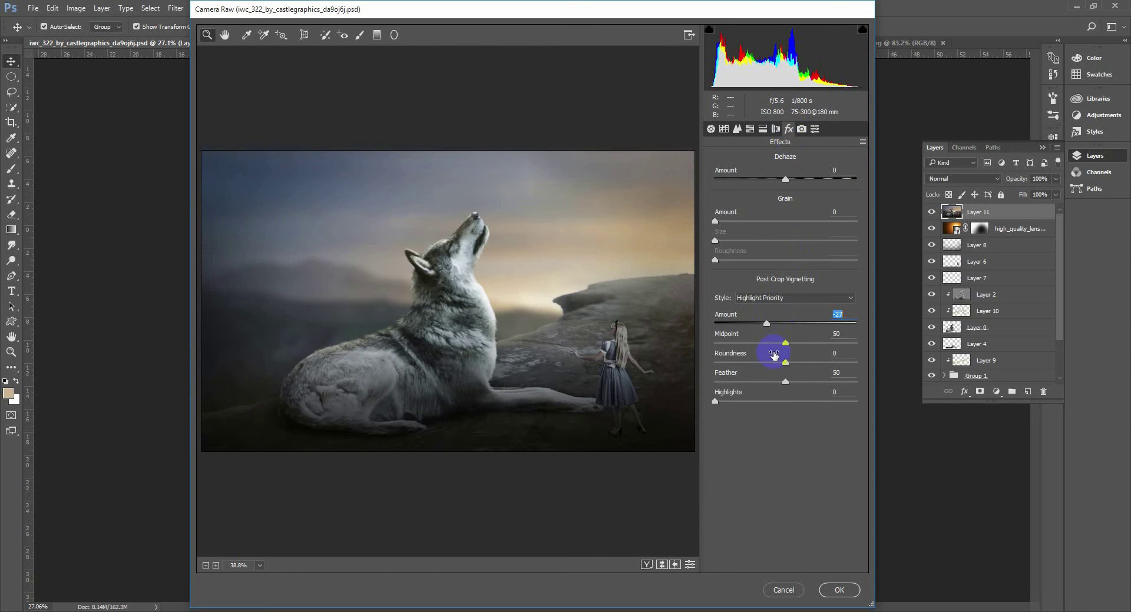
Step: Set Shadows to -16, raise Vibrance while lowering Saturation, and apply the Camera Raw adjustments to the merged layer
{"action": "left_click", "coordinate": [712, 128]}
{"action": "left_click", "coordinate": [737, 130]}
{"action": "left_click", "coordinate": [710, 128]}
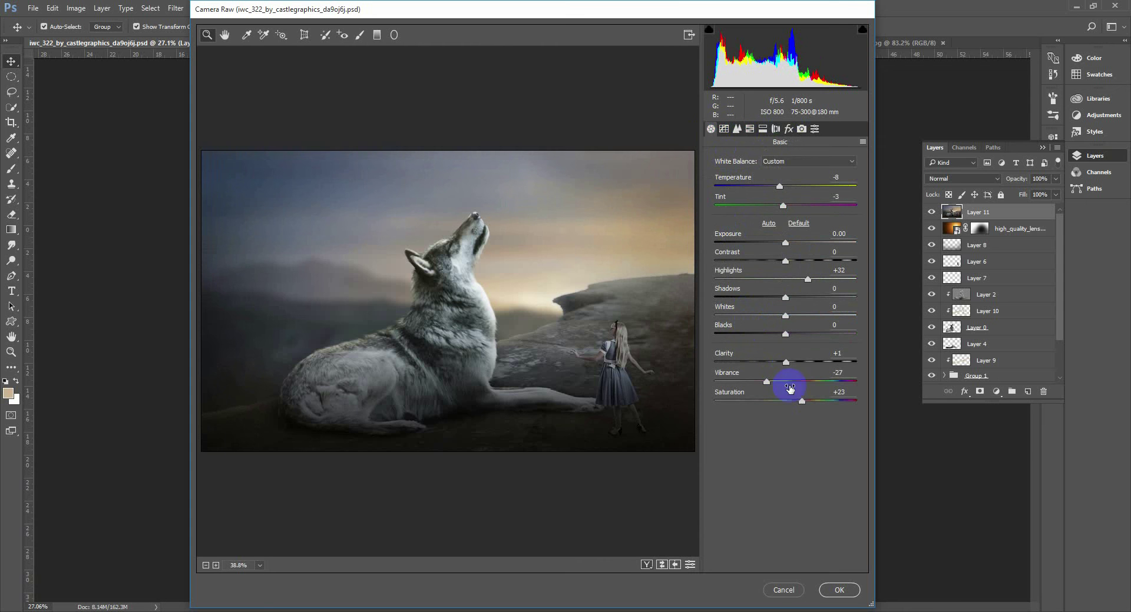
{"action": "left_click_drag", "start_coordinate": [786, 299], "coordinate": [774, 299]}
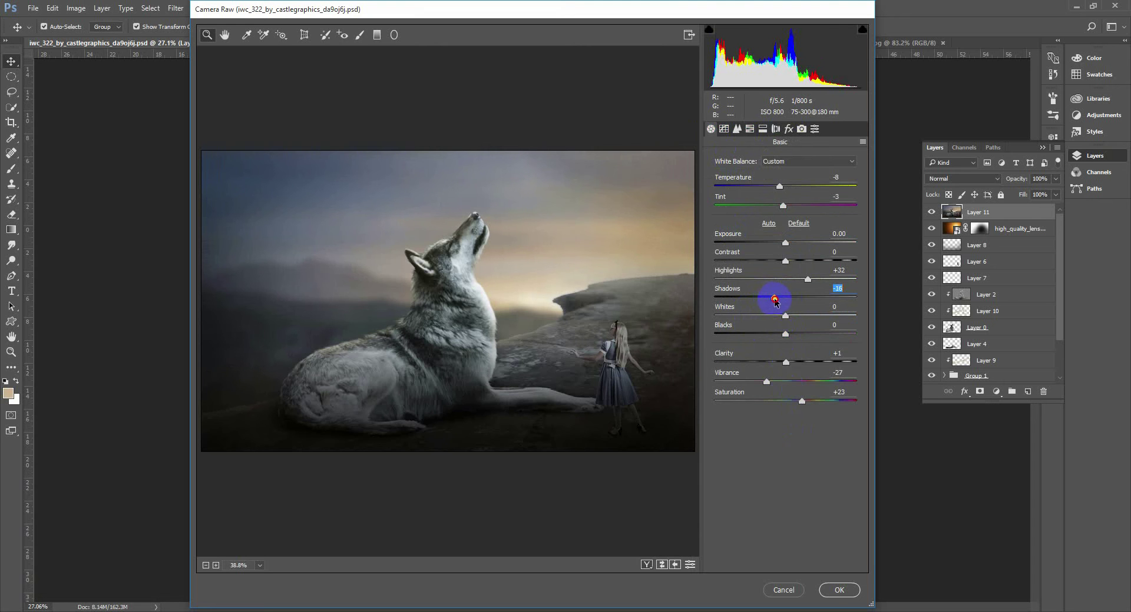
{"action": "mouse_move", "coordinate": [801, 401]}
{"action": "left_mouse_down"}
{"action": "mouse_move", "coordinate": [773, 402]}
{"action": "mouse_move", "coordinate": [793, 361]}
{"action": "mouse_move", "coordinate": [807, 365]}
{"action": "mouse_move", "coordinate": [795, 362]}
{"action": "mouse_move", "coordinate": [783, 383]}
{"action": "mouse_move", "coordinate": [836, 386]}
{"action": "mouse_move", "coordinate": [787, 381]}
{"action": "mouse_move", "coordinate": [801, 382]}
{"action": "left_mouse_up"}
{"action": "left_click", "coordinate": [839, 590]}
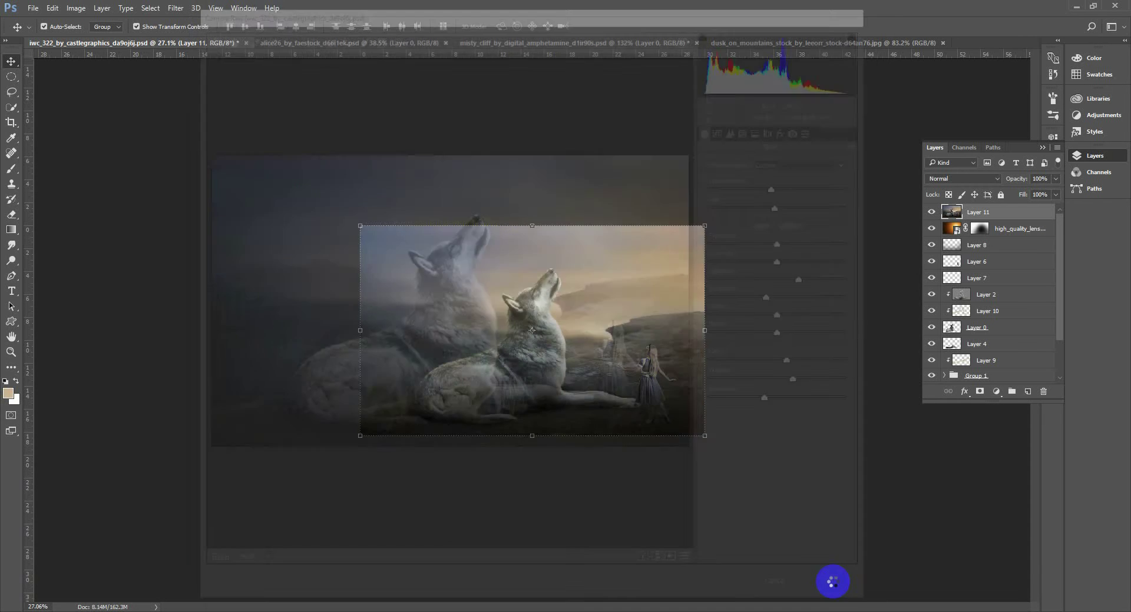
{"action": "right_click", "coordinate": [583, 353]}
{"action": "left_click", "coordinate": [605, 361]}
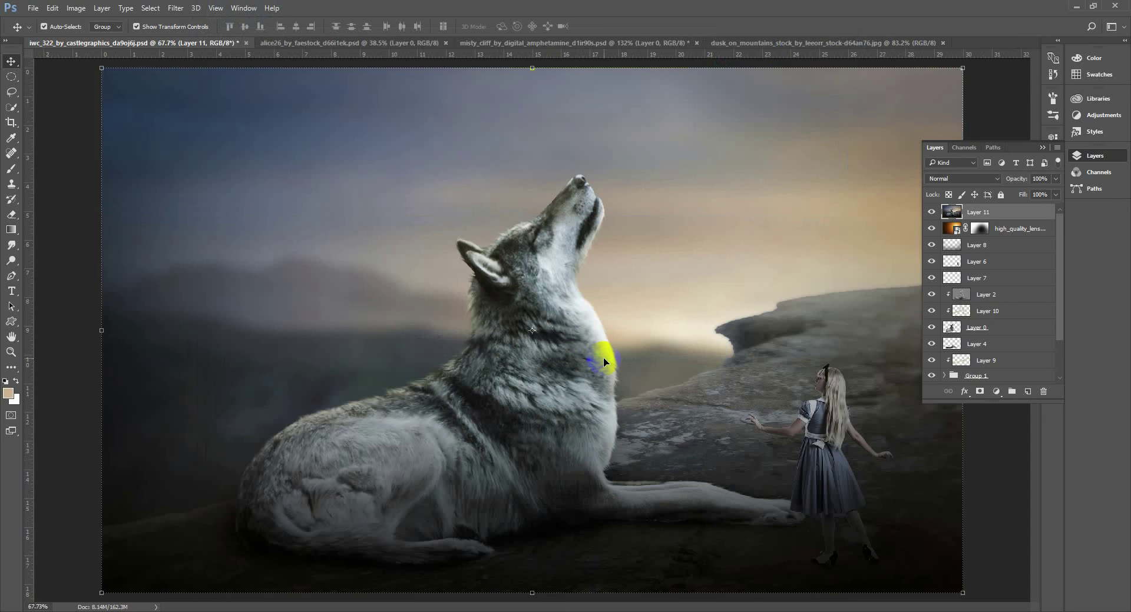